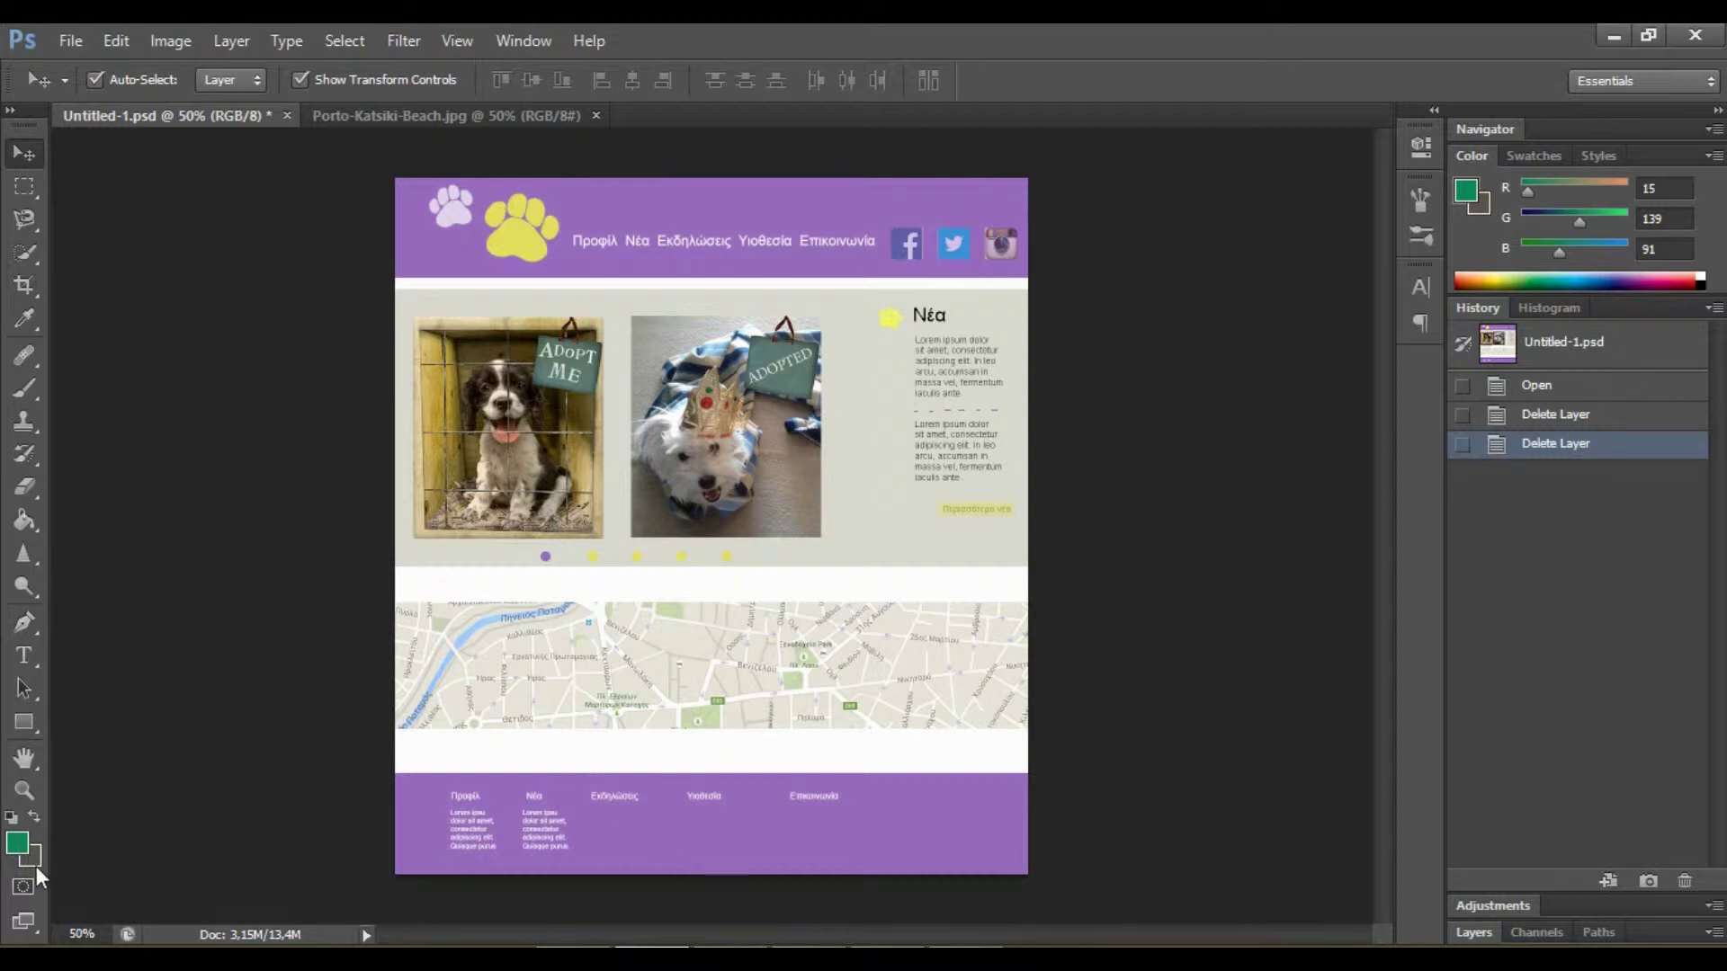
- Restore the default colours: black foreground and white background
left_click(11, 817)
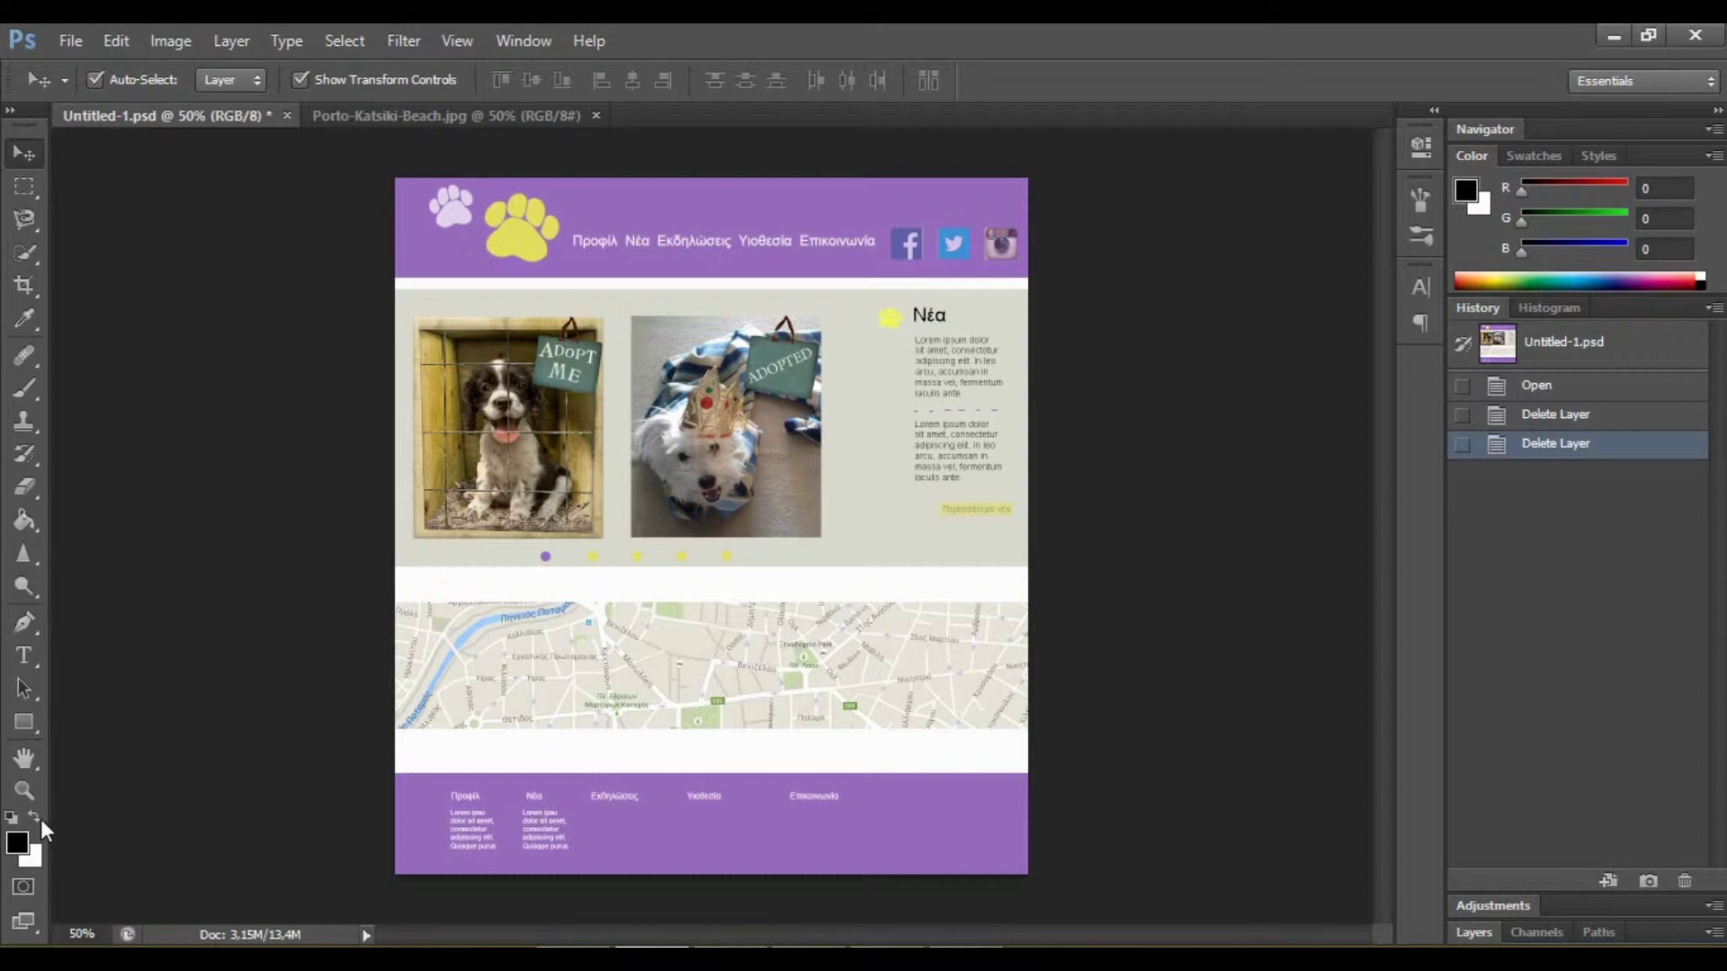
- Swap the colours until black is the foreground, then bring up its Color Picker
left_click(41, 818)
left_click(40, 818)
left_click(40, 818)
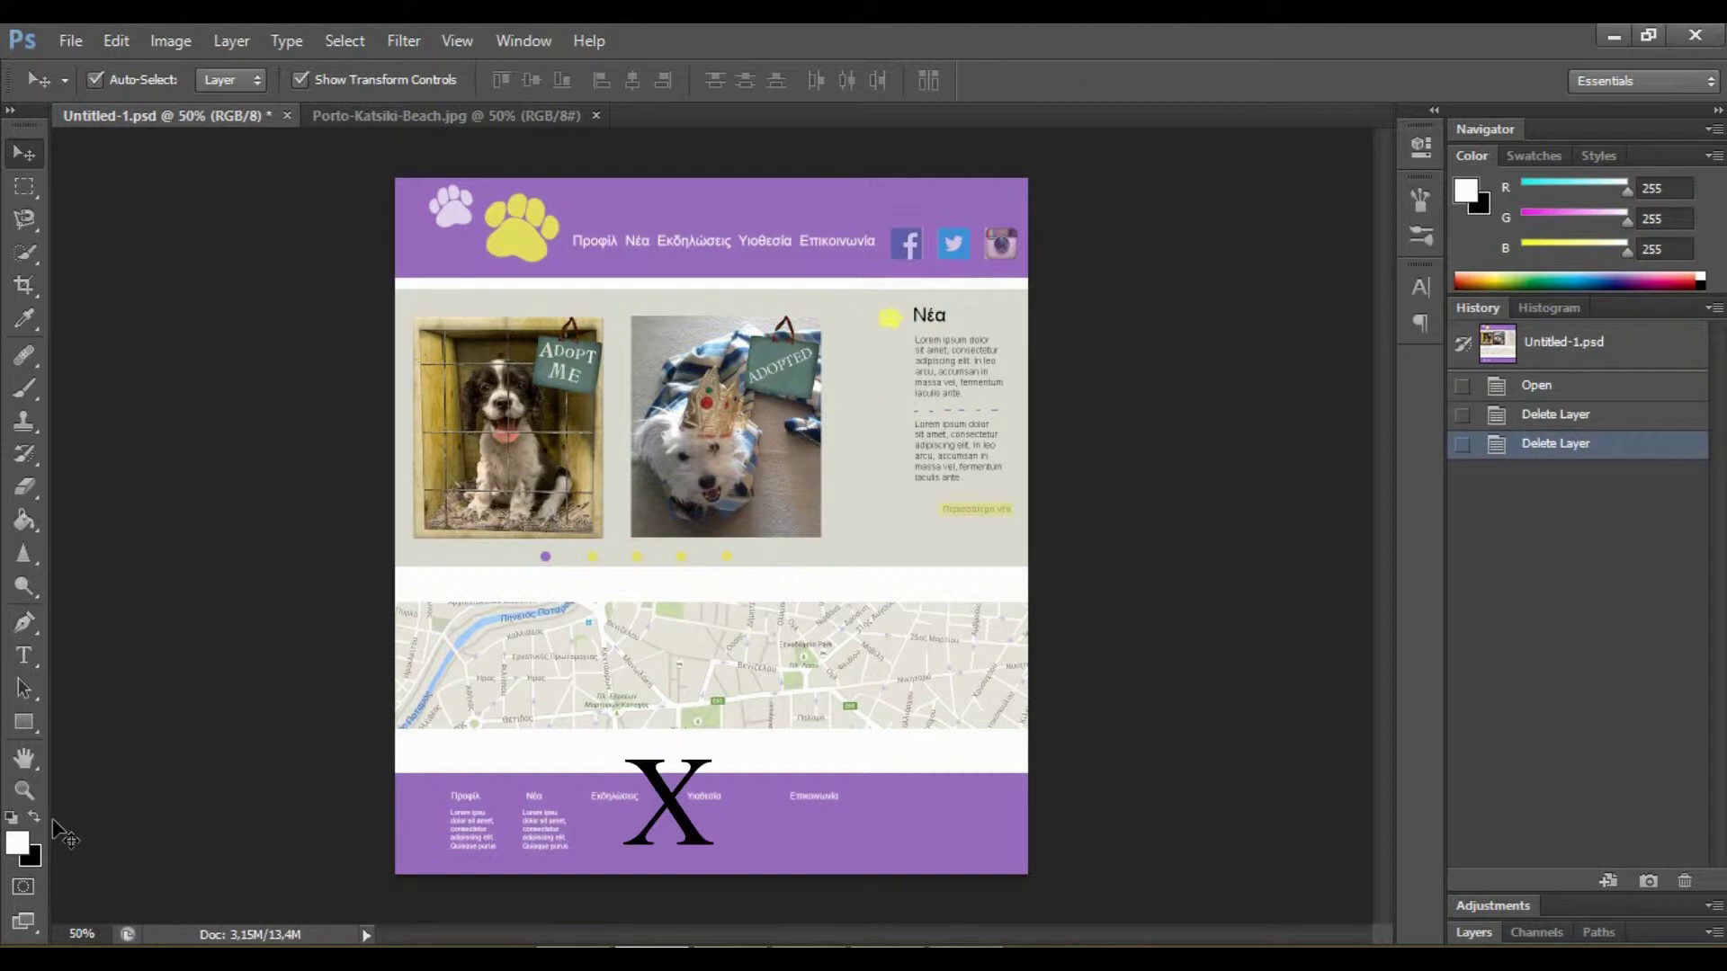
key("x")
key("x")
key("x")
key("x")
key("x")
key("x")
key("x")
key("x")
key("x")
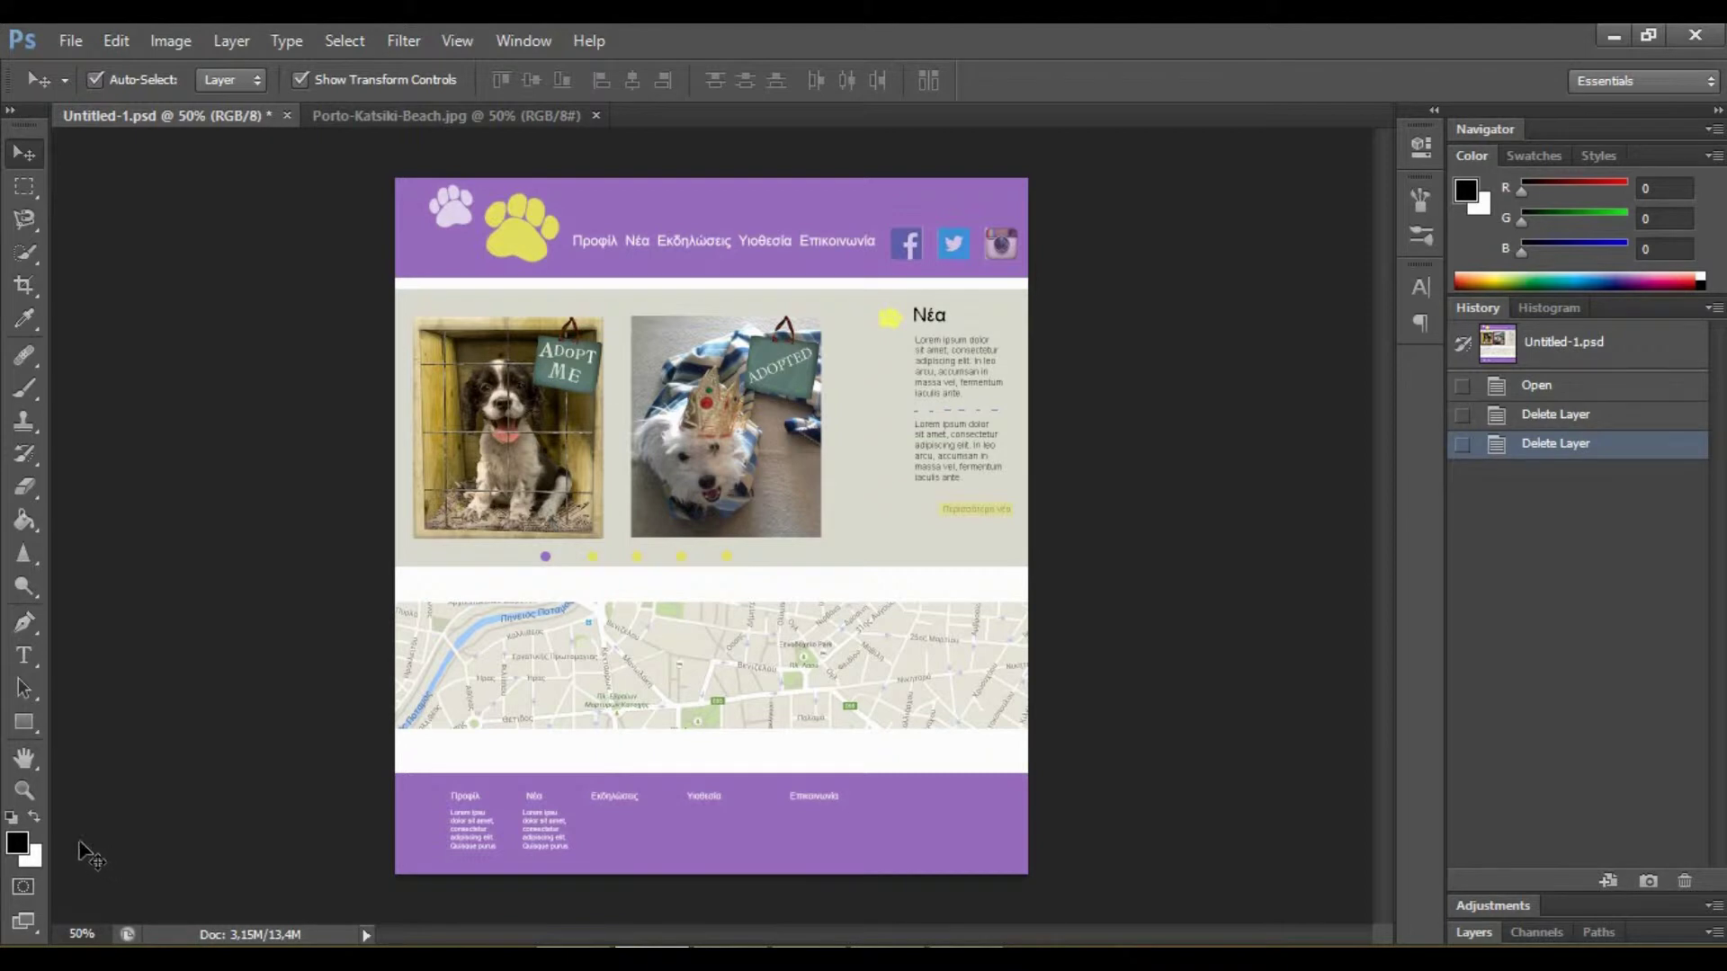
left_click(22, 843)
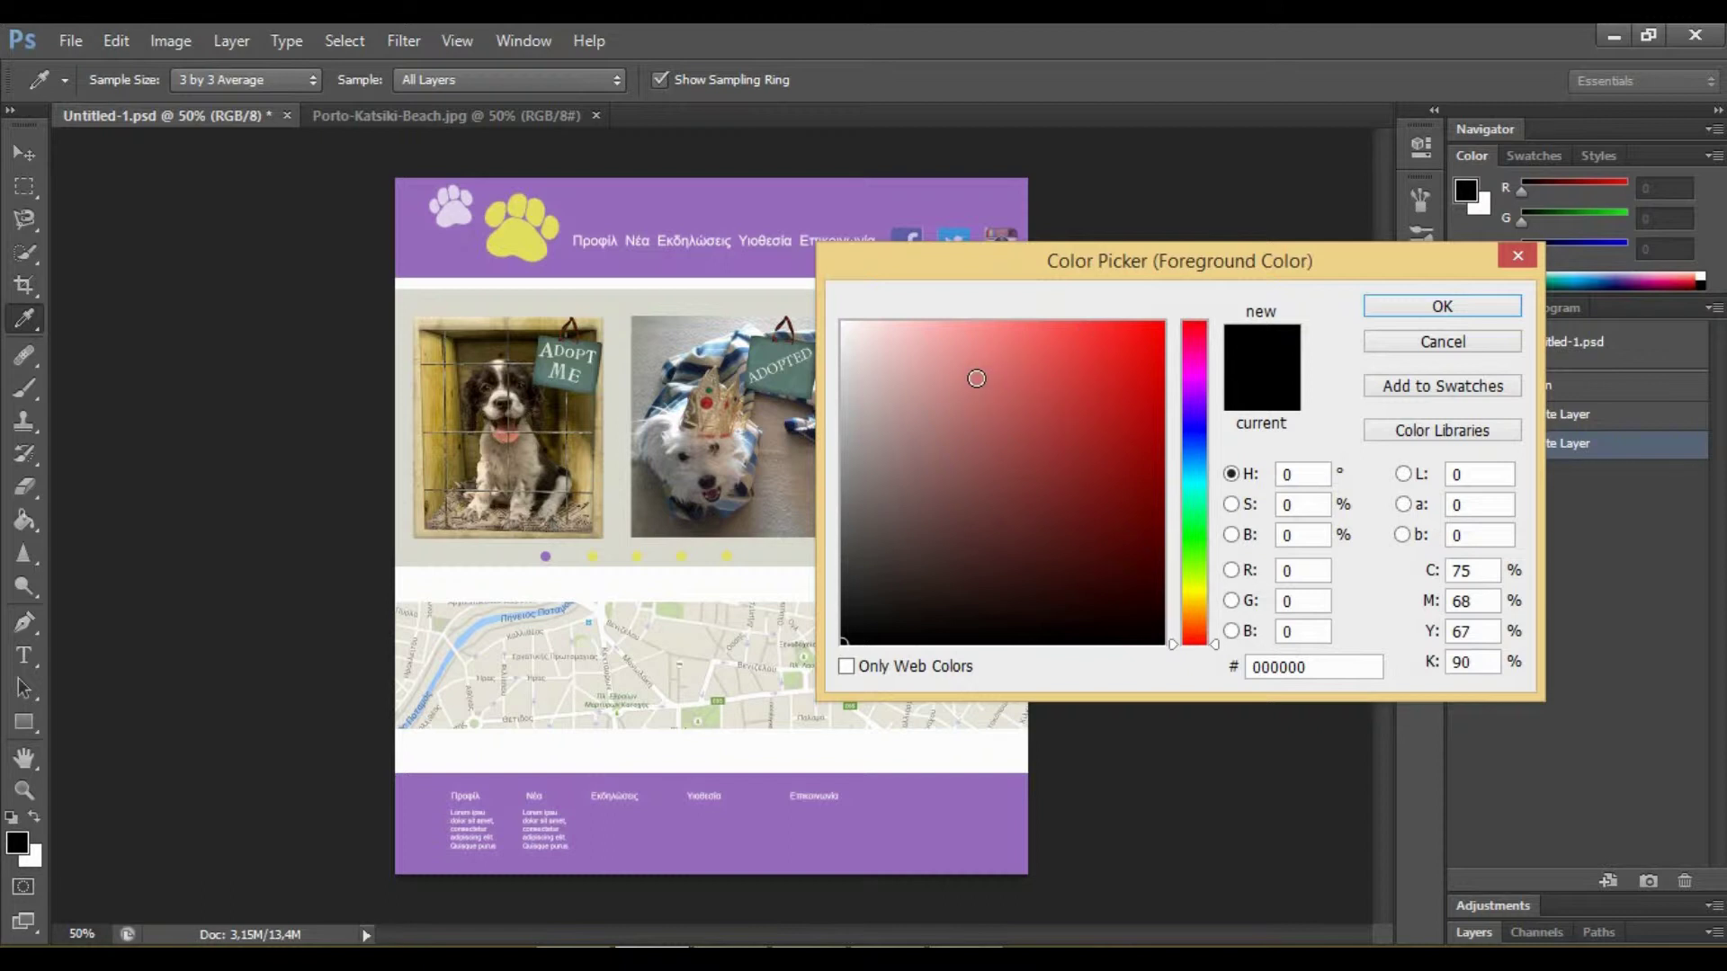
- Choose light cyan 43c9d9 (67, 201, 217) in the Color Picker as the foreground colour
left_click(978, 389)
mouse_move(978, 390)
left_mouse_down()
mouse_move(1030, 580)
mouse_move(953, 378)
mouse_move(866, 479)
mouse_move(945, 525)
mouse_move(981, 429)
mouse_move(1029, 401)
mouse_move(1076, 489)
mouse_move(1067, 624)
mouse_move(1119, 507)
mouse_move(1014, 484)
mouse_move(974, 429)
mouse_move(1025, 426)
mouse_move(1085, 390)
mouse_move(1041, 353)
mouse_move(989, 387)
mouse_move(948, 480)
mouse_move(980, 366)
mouse_move(1014, 401)
left_mouse_up()
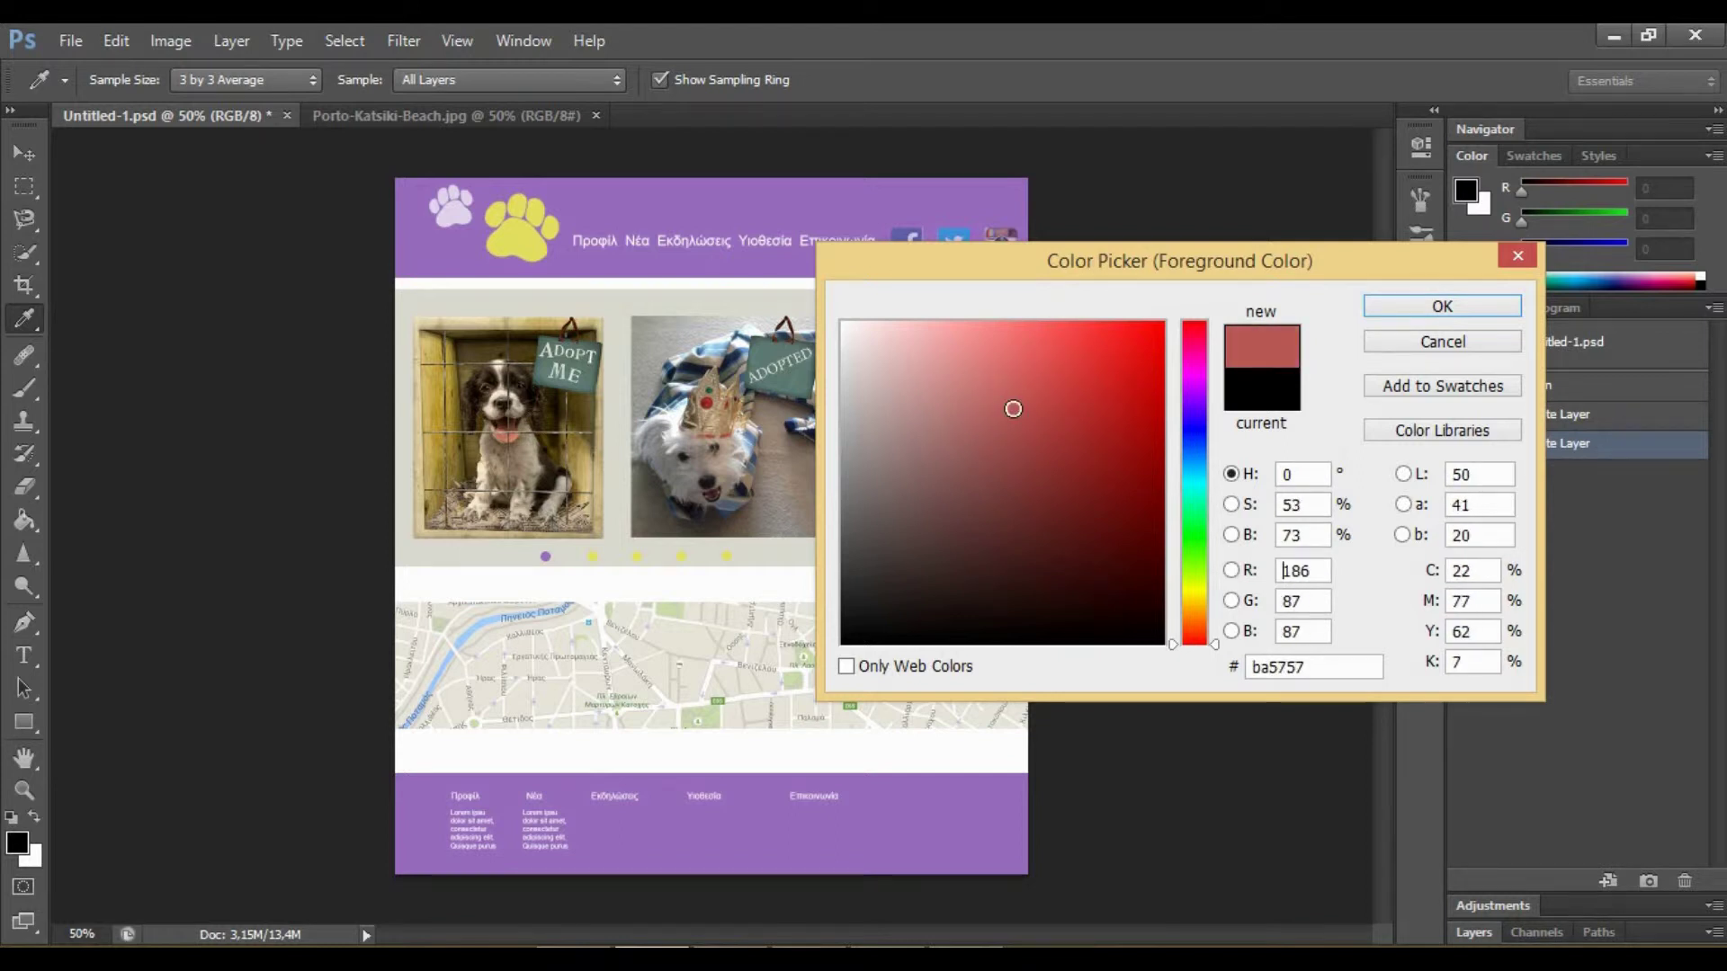
left_click(1195, 342)
mouse_move(1194, 342)
left_mouse_down()
mouse_move(1199, 630)
mouse_move(1200, 587)
left_mouse_up()
mouse_move(1103, 409)
left_mouse_down()
mouse_move(1078, 511)
mouse_move(926, 447)
left_mouse_up()
left_click_drag(1196, 504, 1196, 493)
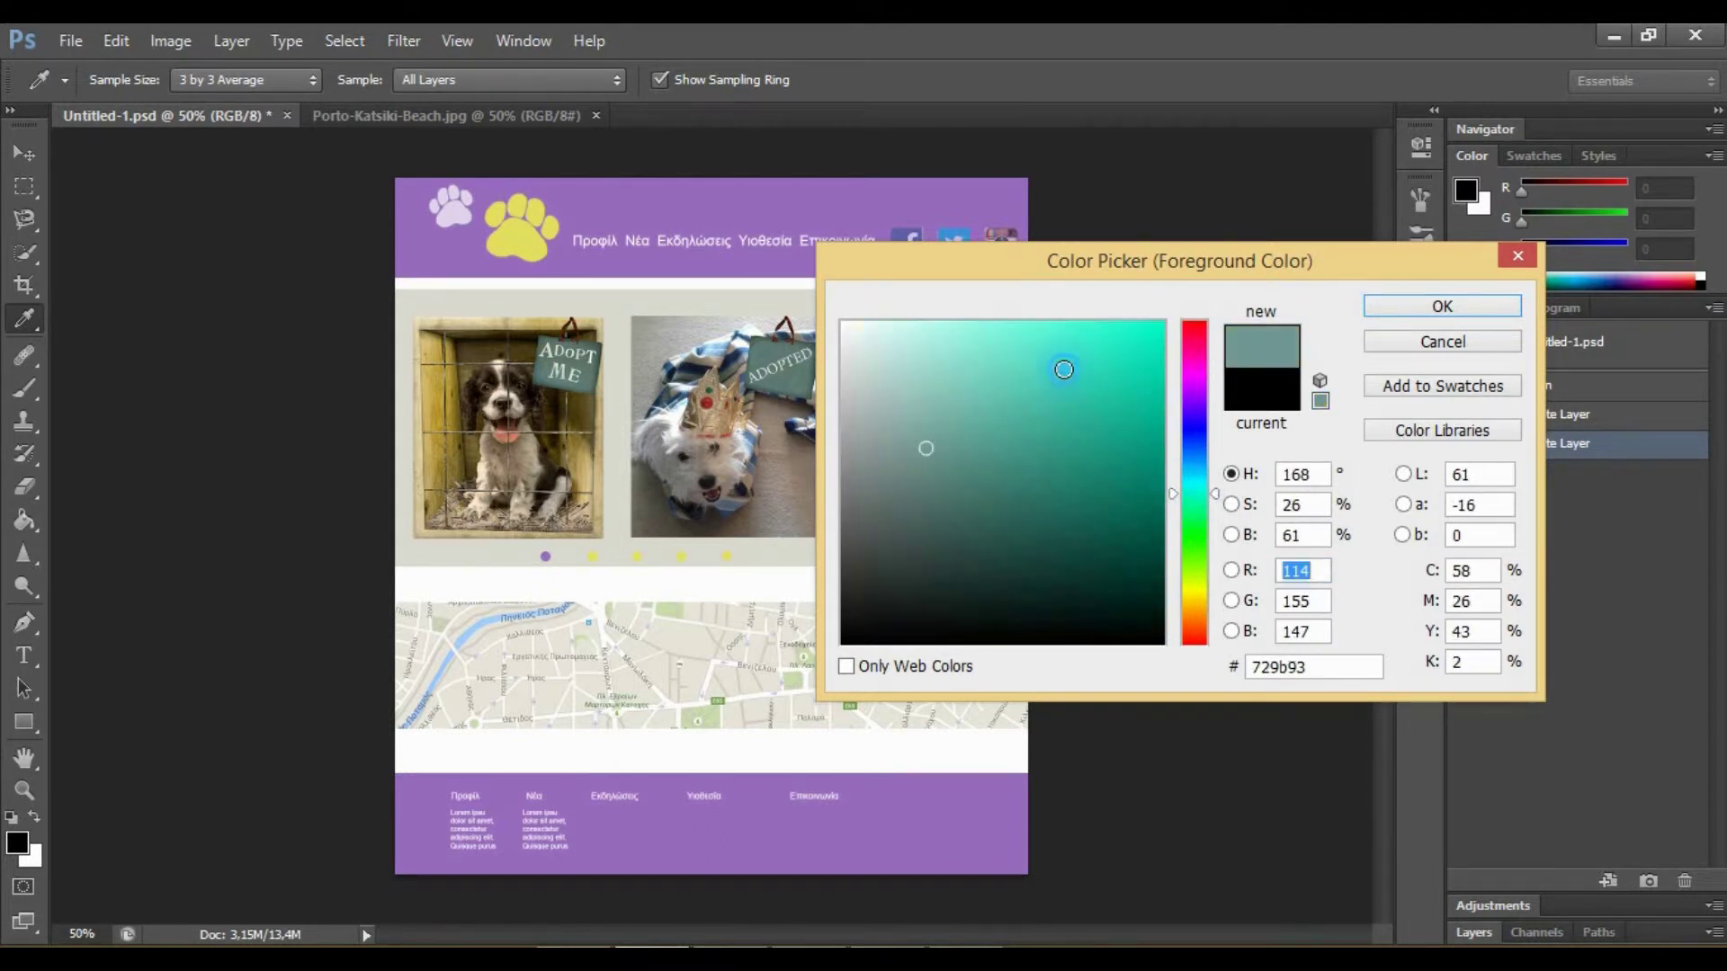
left_click_drag(1062, 367, 1064, 370)
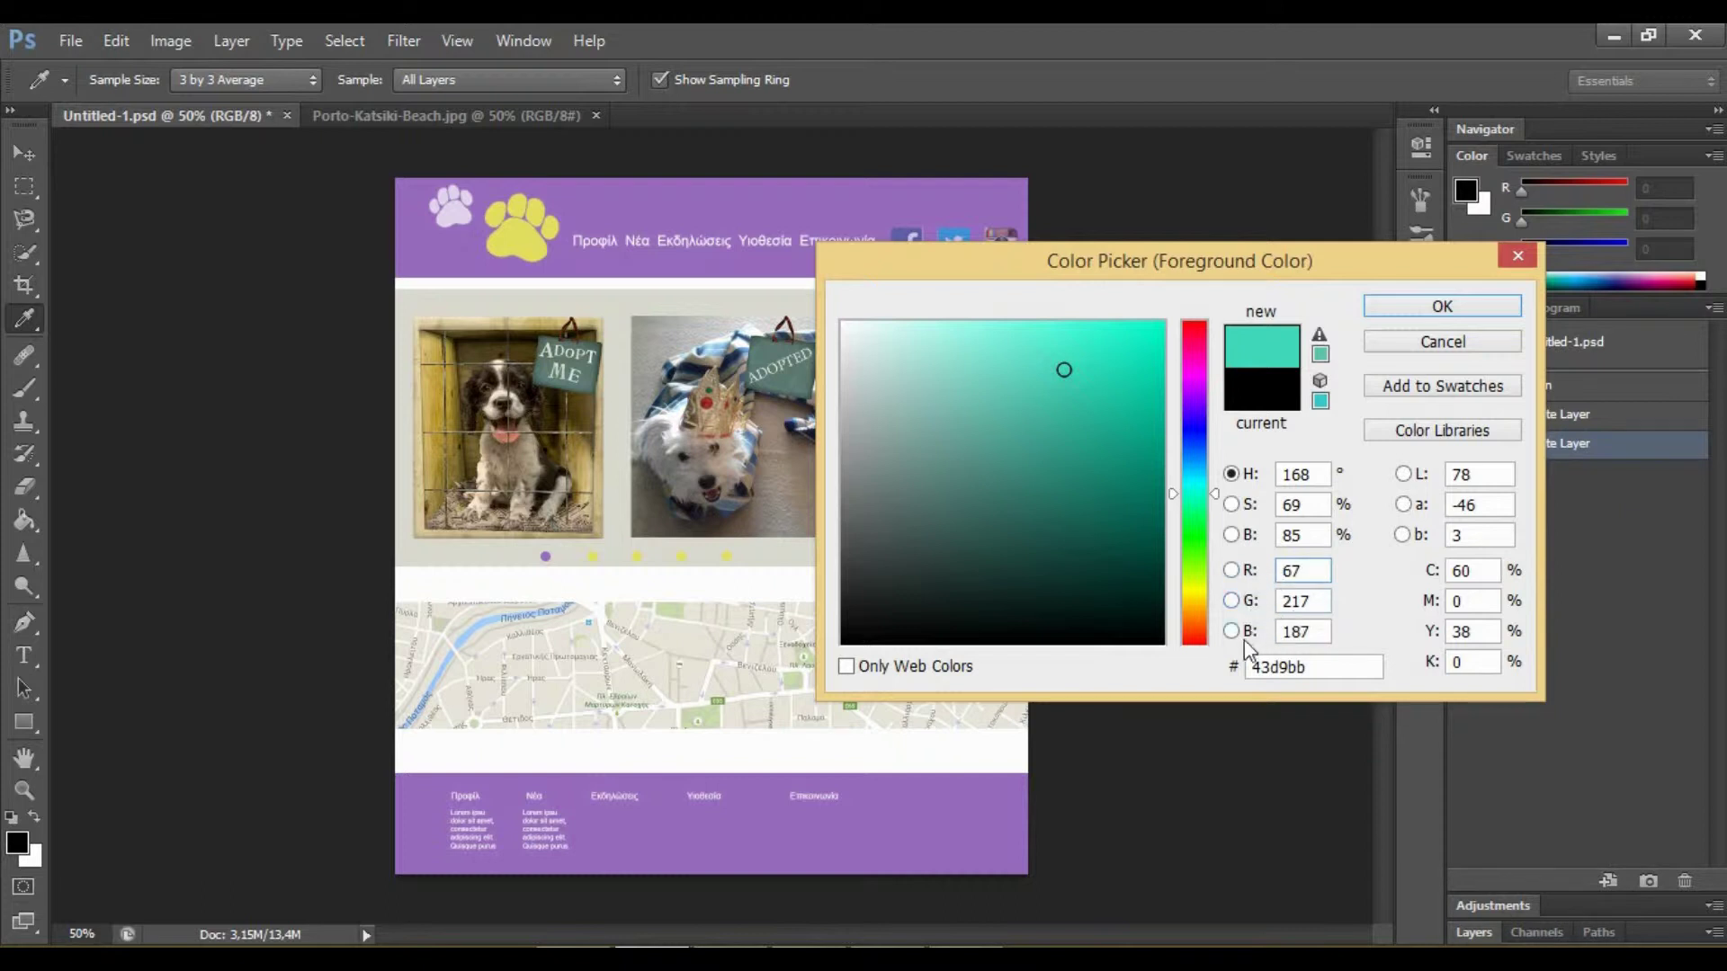
left_click_drag(1319, 666, 1185, 667)
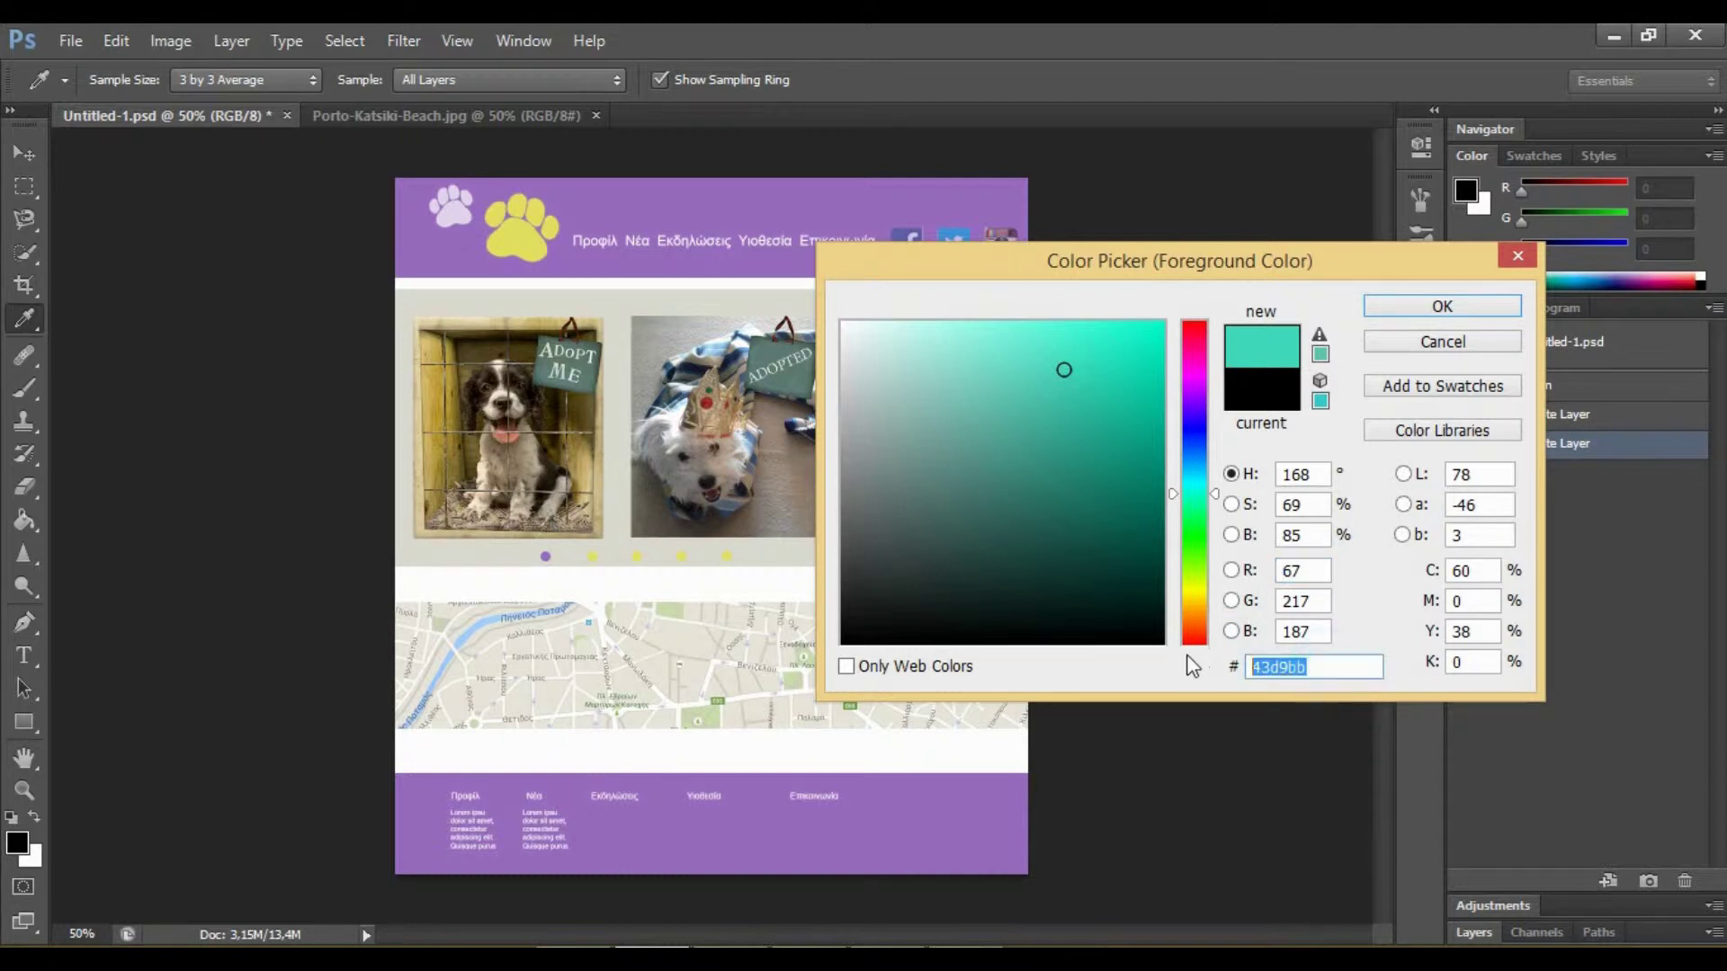
left_click(1192, 477)
left_click(1459, 301)
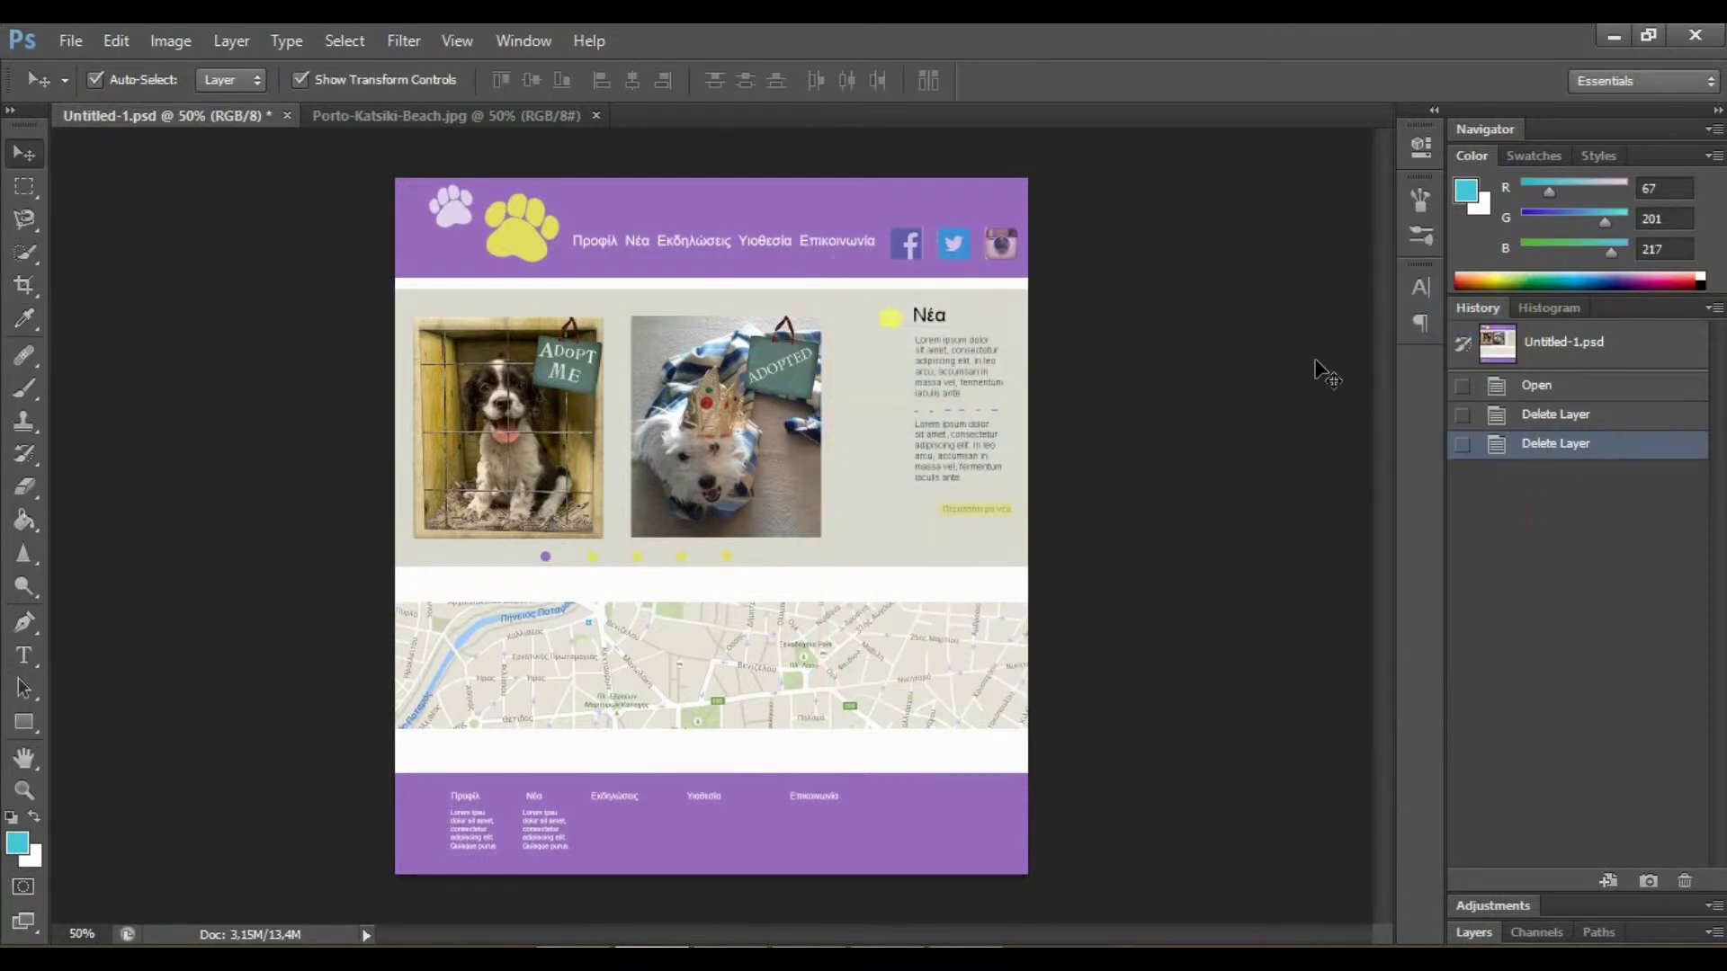
- Set the background colour to blue 4653b7
left_click(39, 851)
left_click(947, 529)
left_click(996, 430)
left_click(1195, 436)
left_click(1116, 502)
left_click(1035, 479)
left_click(1041, 413)
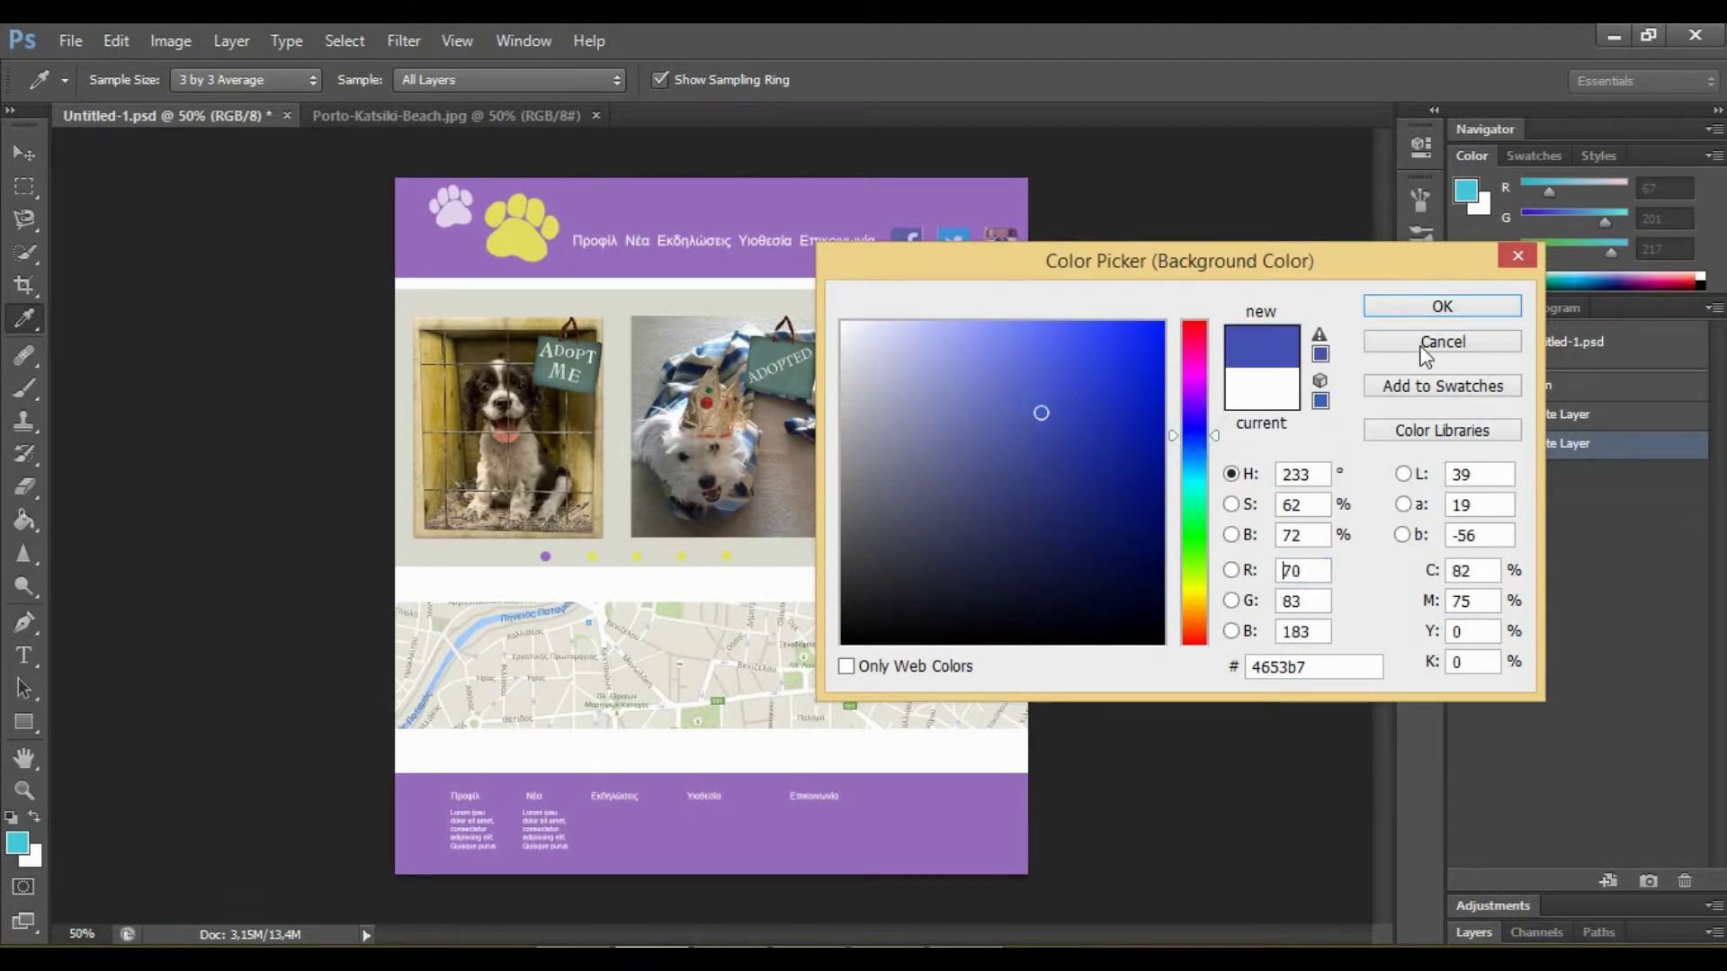
left_click(1470, 310)
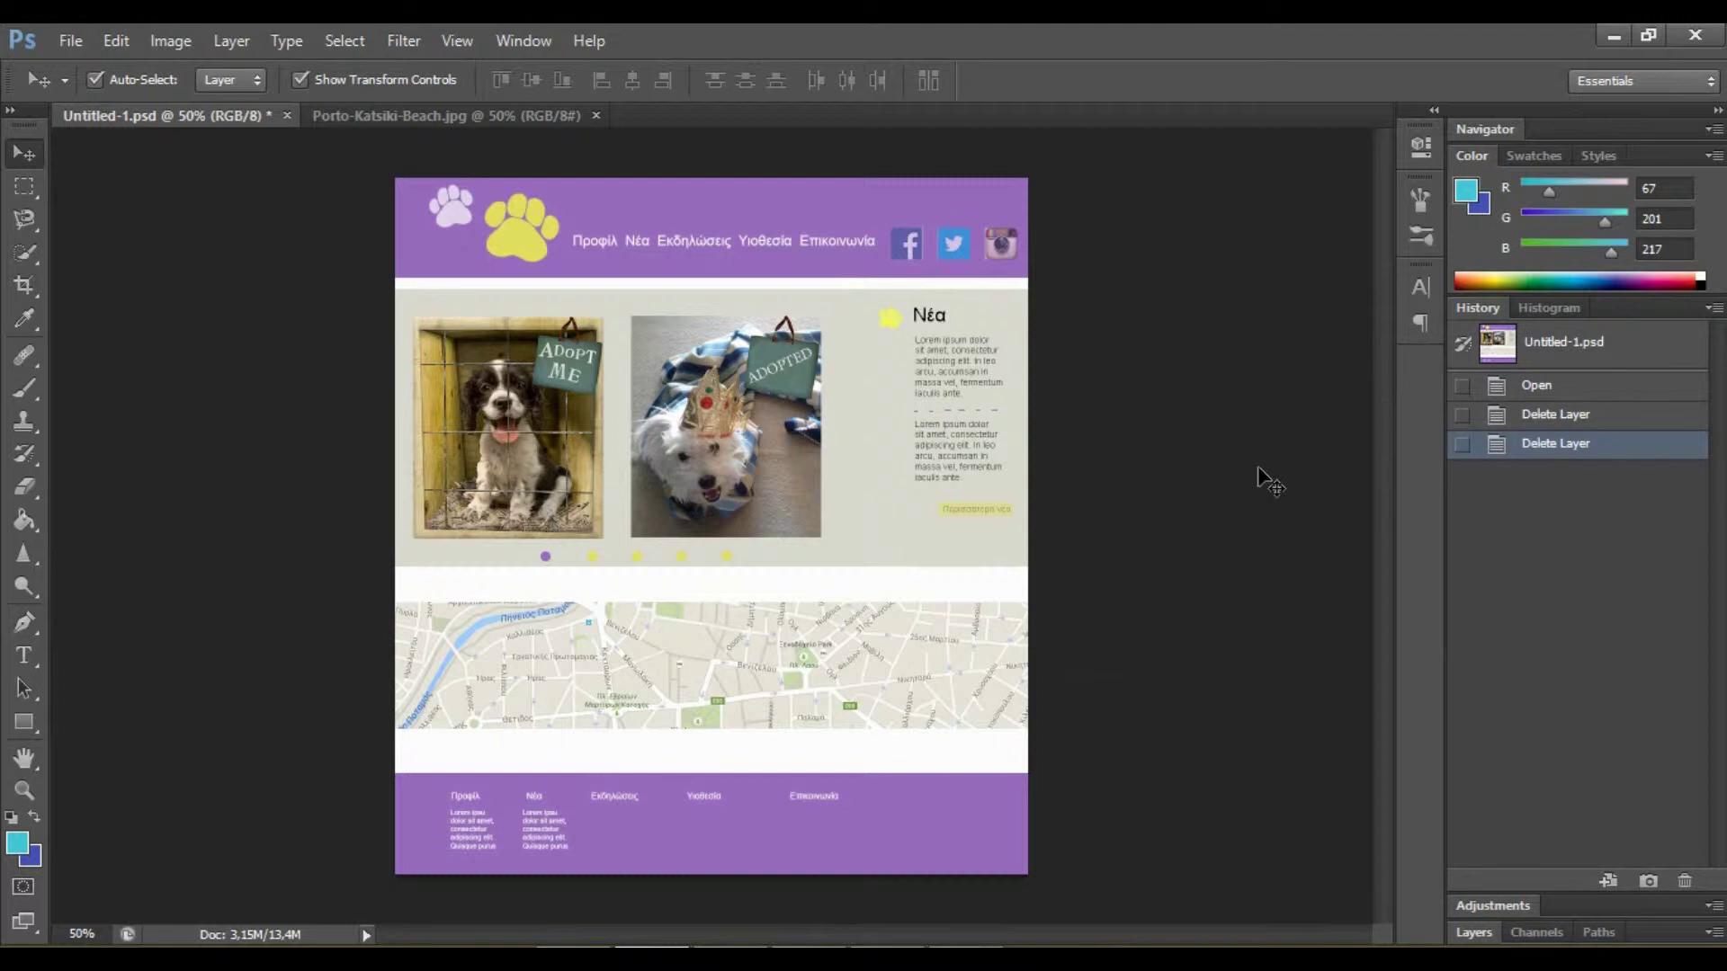
- Set the foreground colour to a pale greyish lavender (163, 157, 180)
key("i")
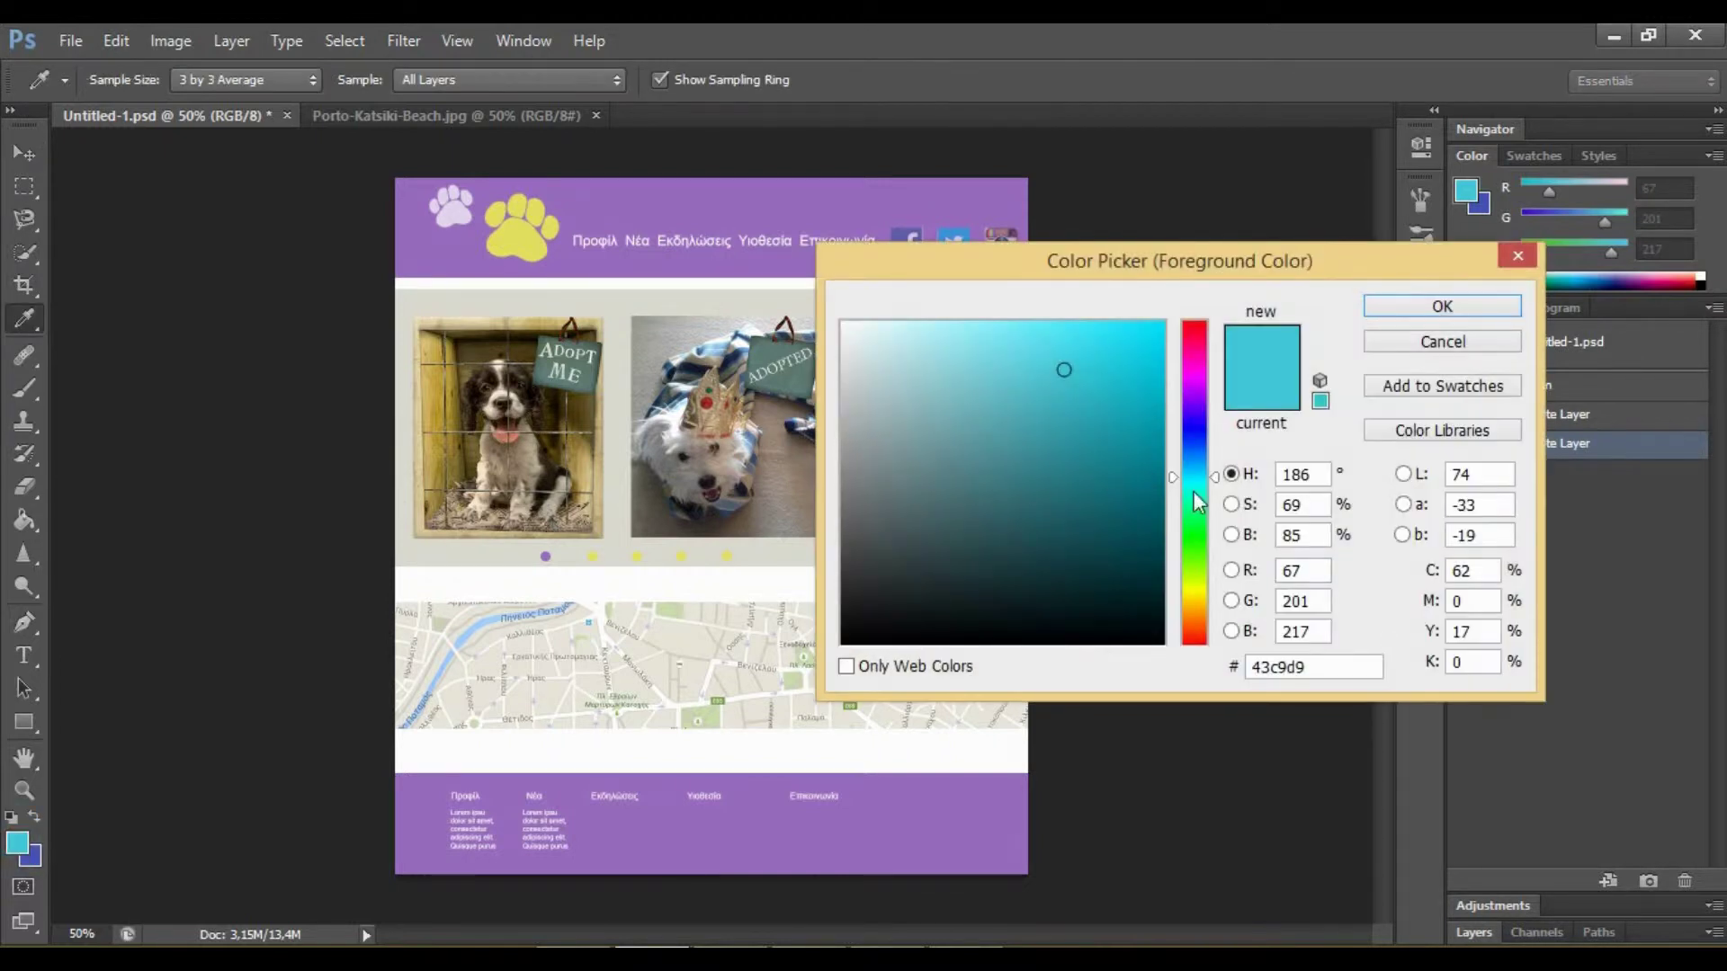
left_click(1196, 413)
left_click(882, 415)
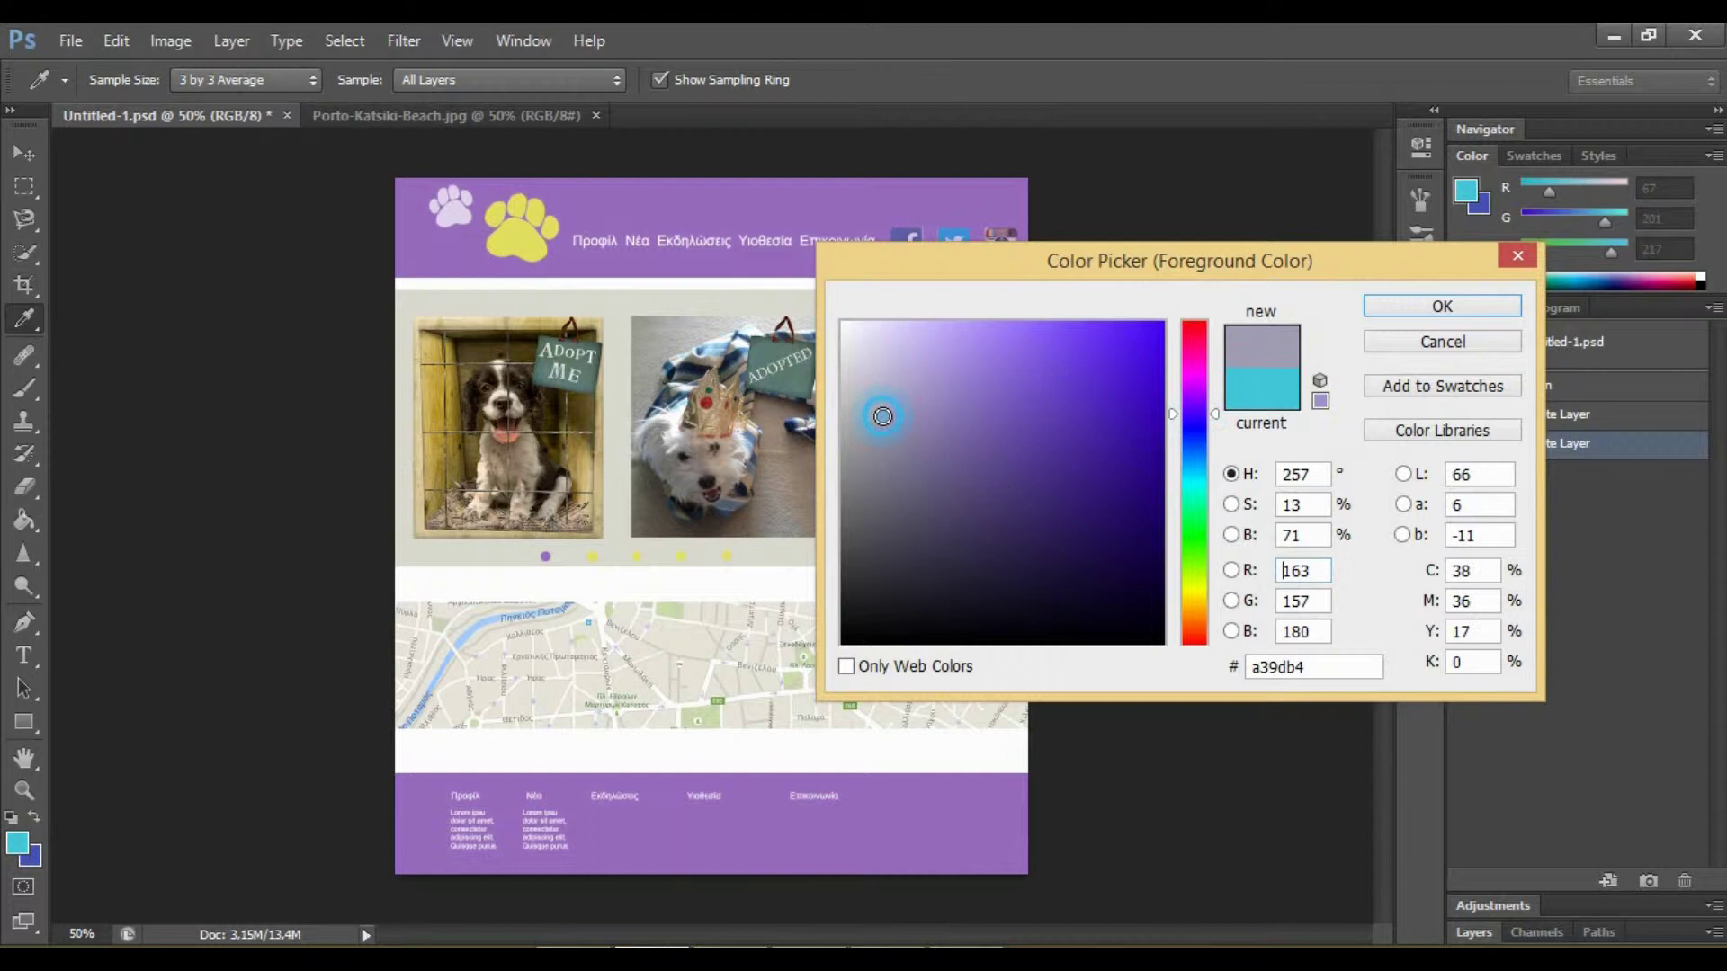
left_click(1439, 306)
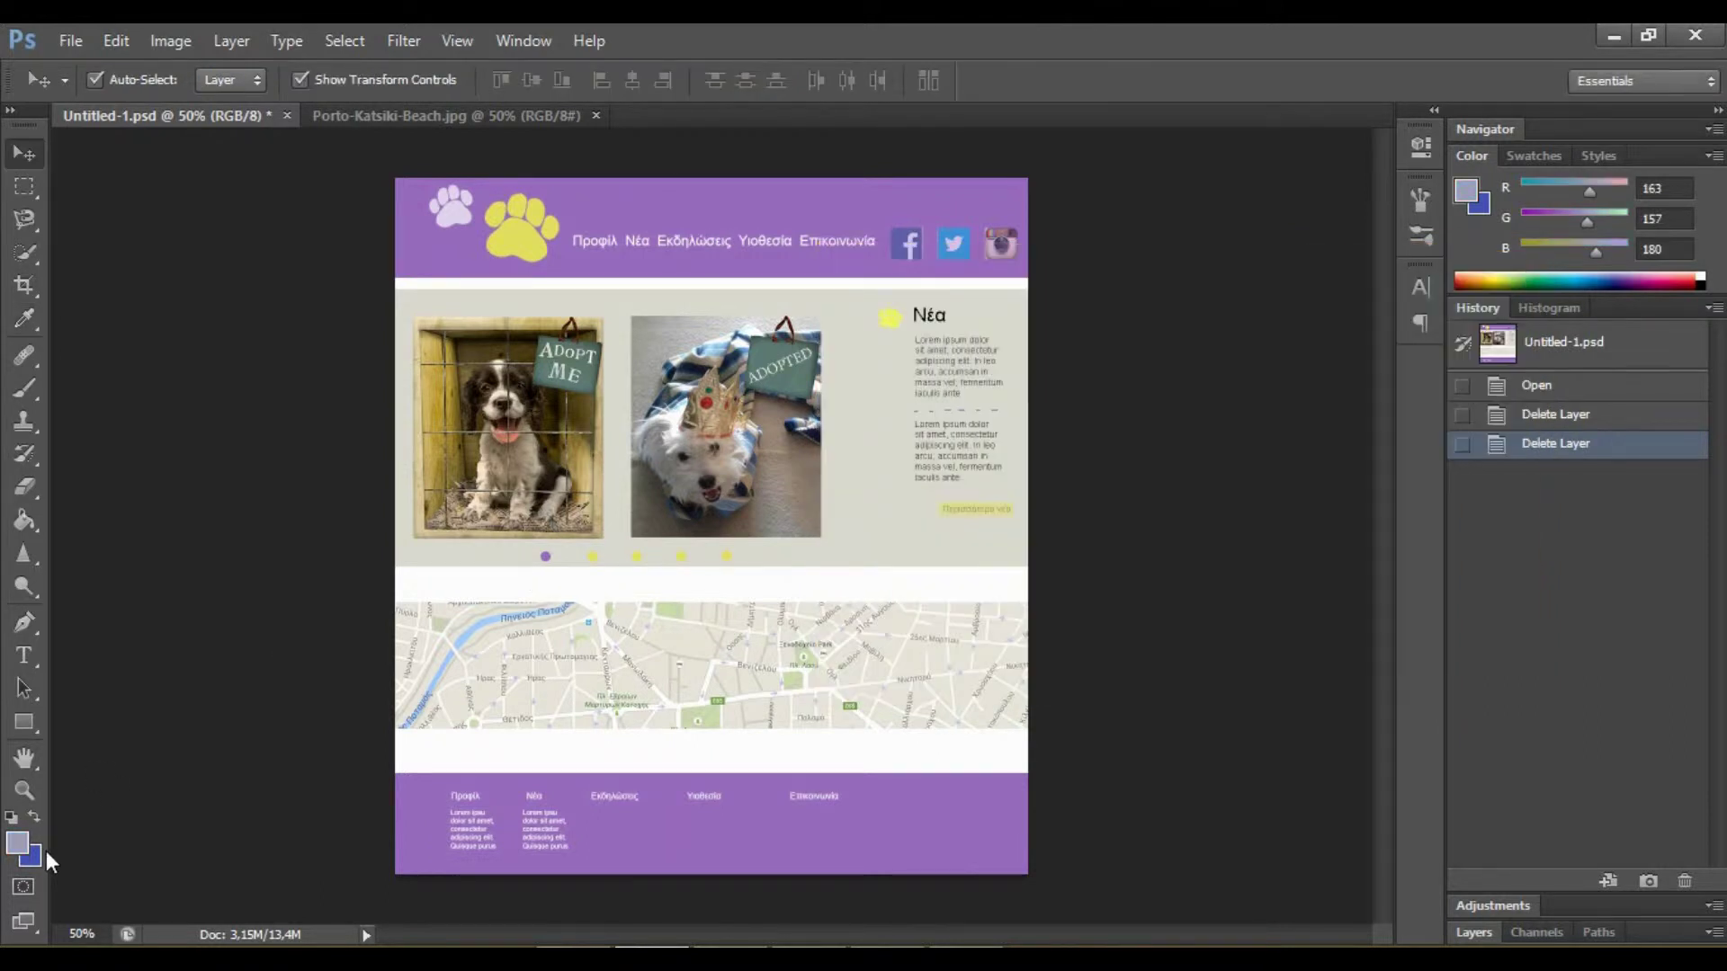
left_click(36, 856)
- Enter R 5, G 95 and B 369 in the Background Color Picker
left_click_drag(1205, 430, 1196, 380)
left_click(1021, 460)
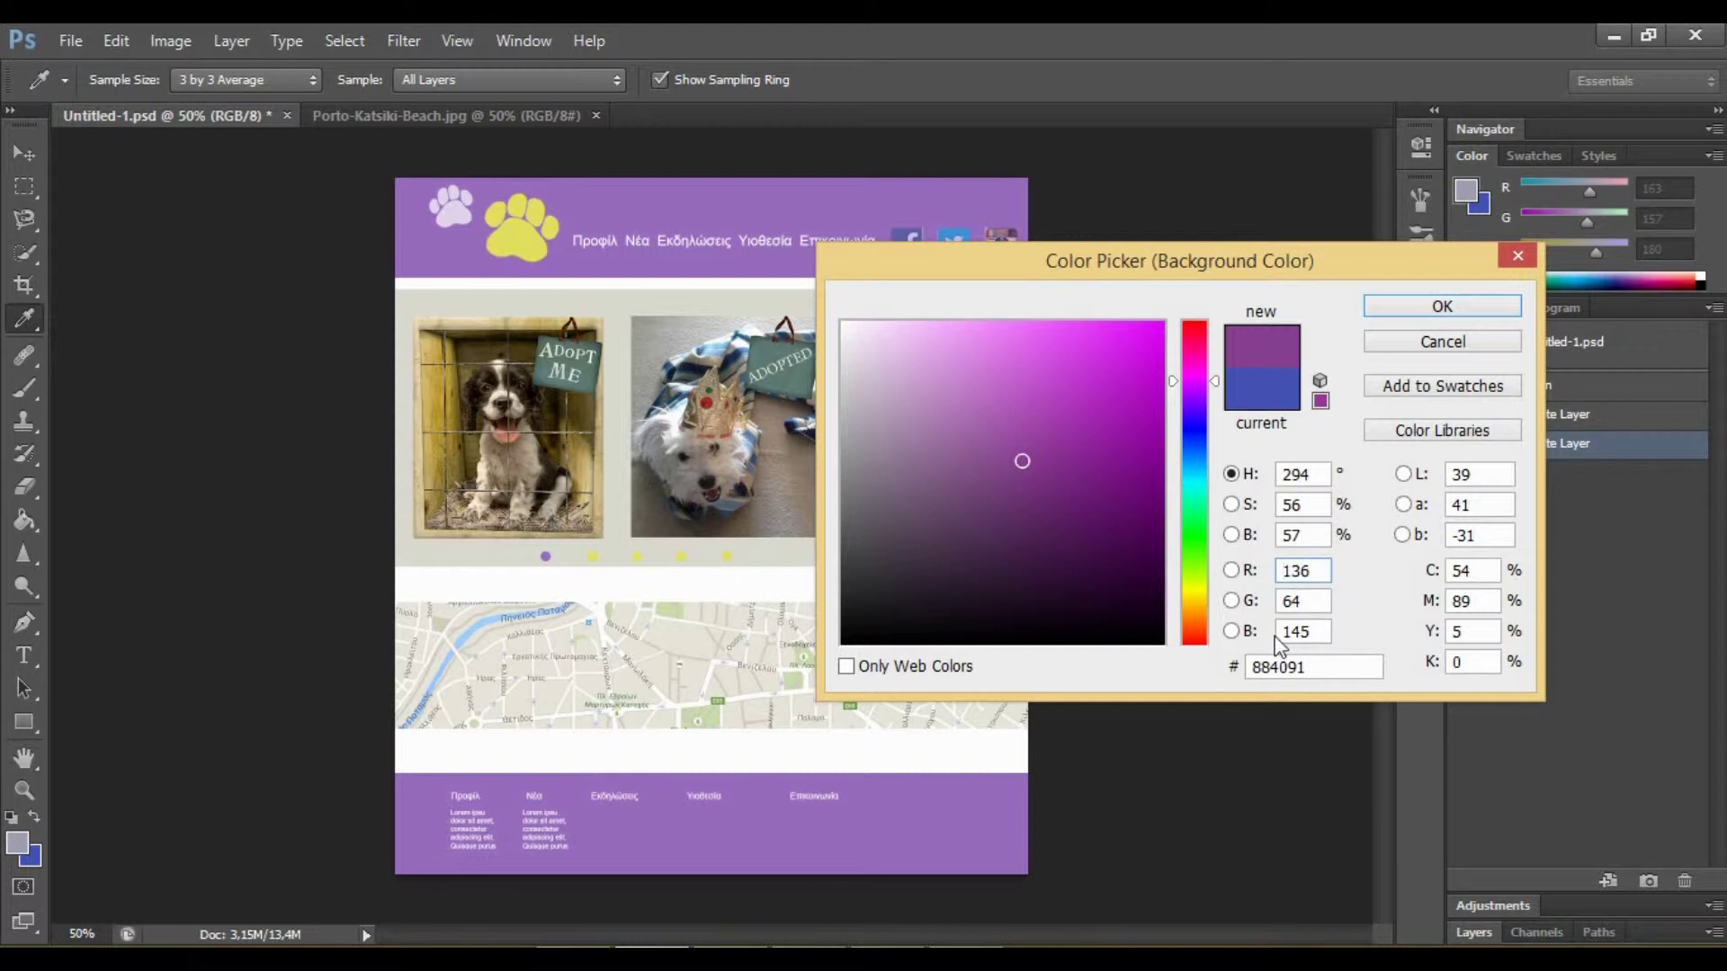
double_click(1304, 570)
type("5")
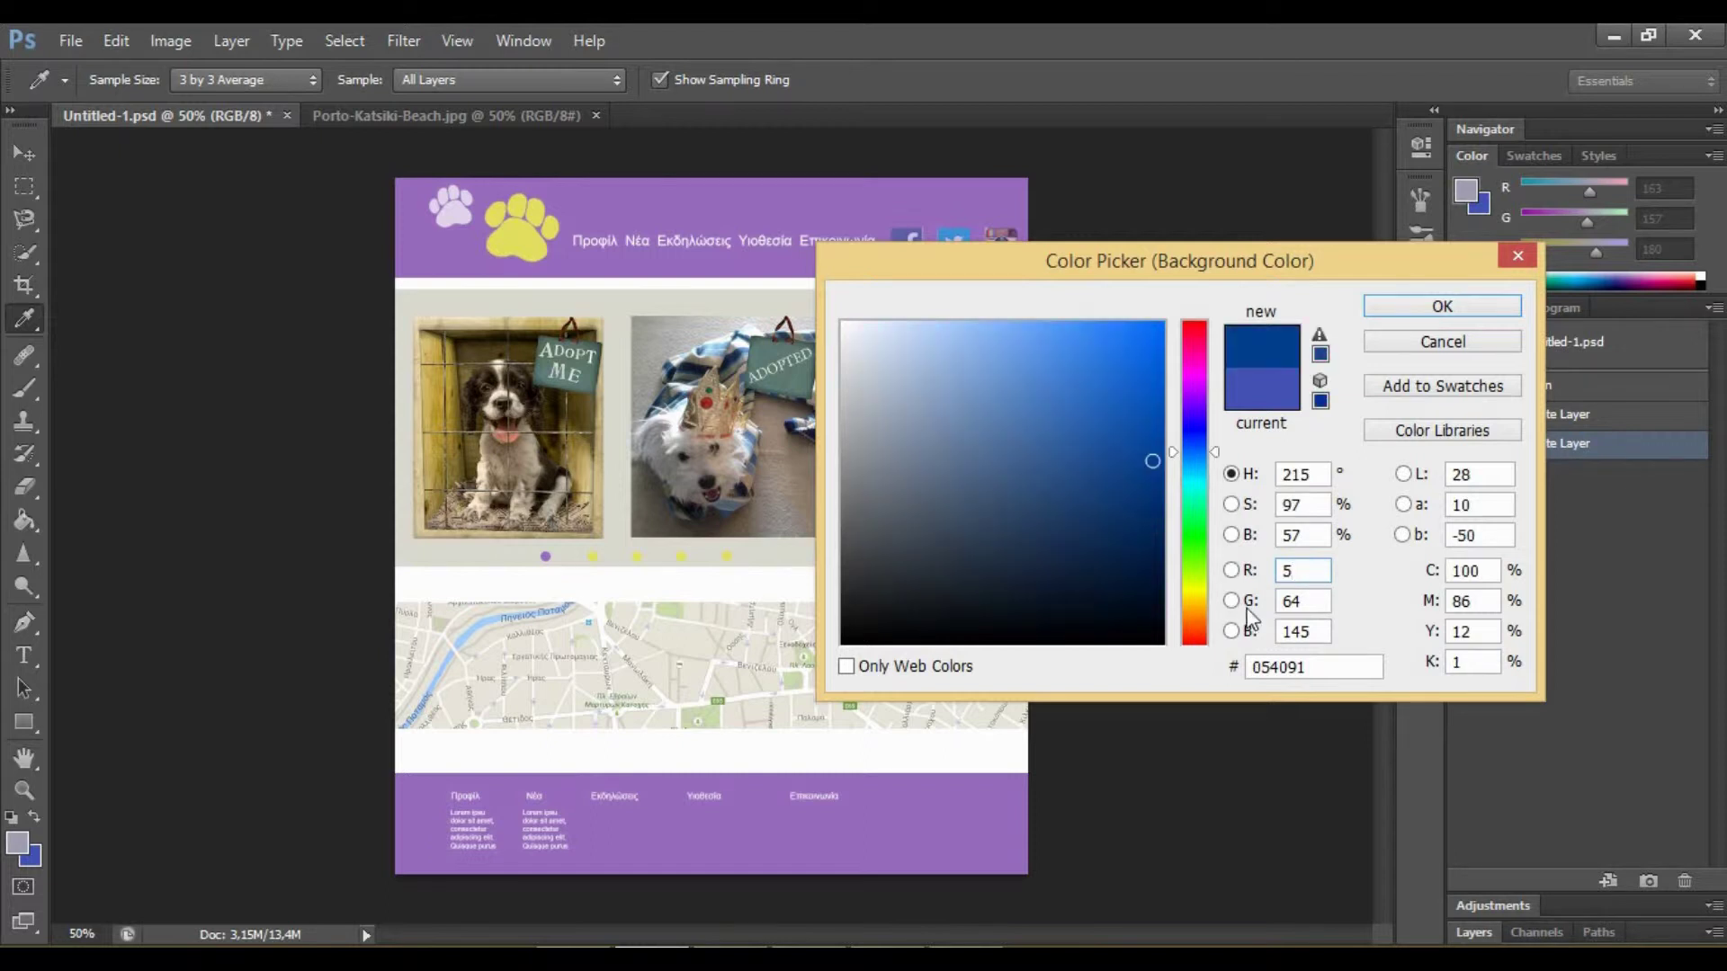
key("Tab")
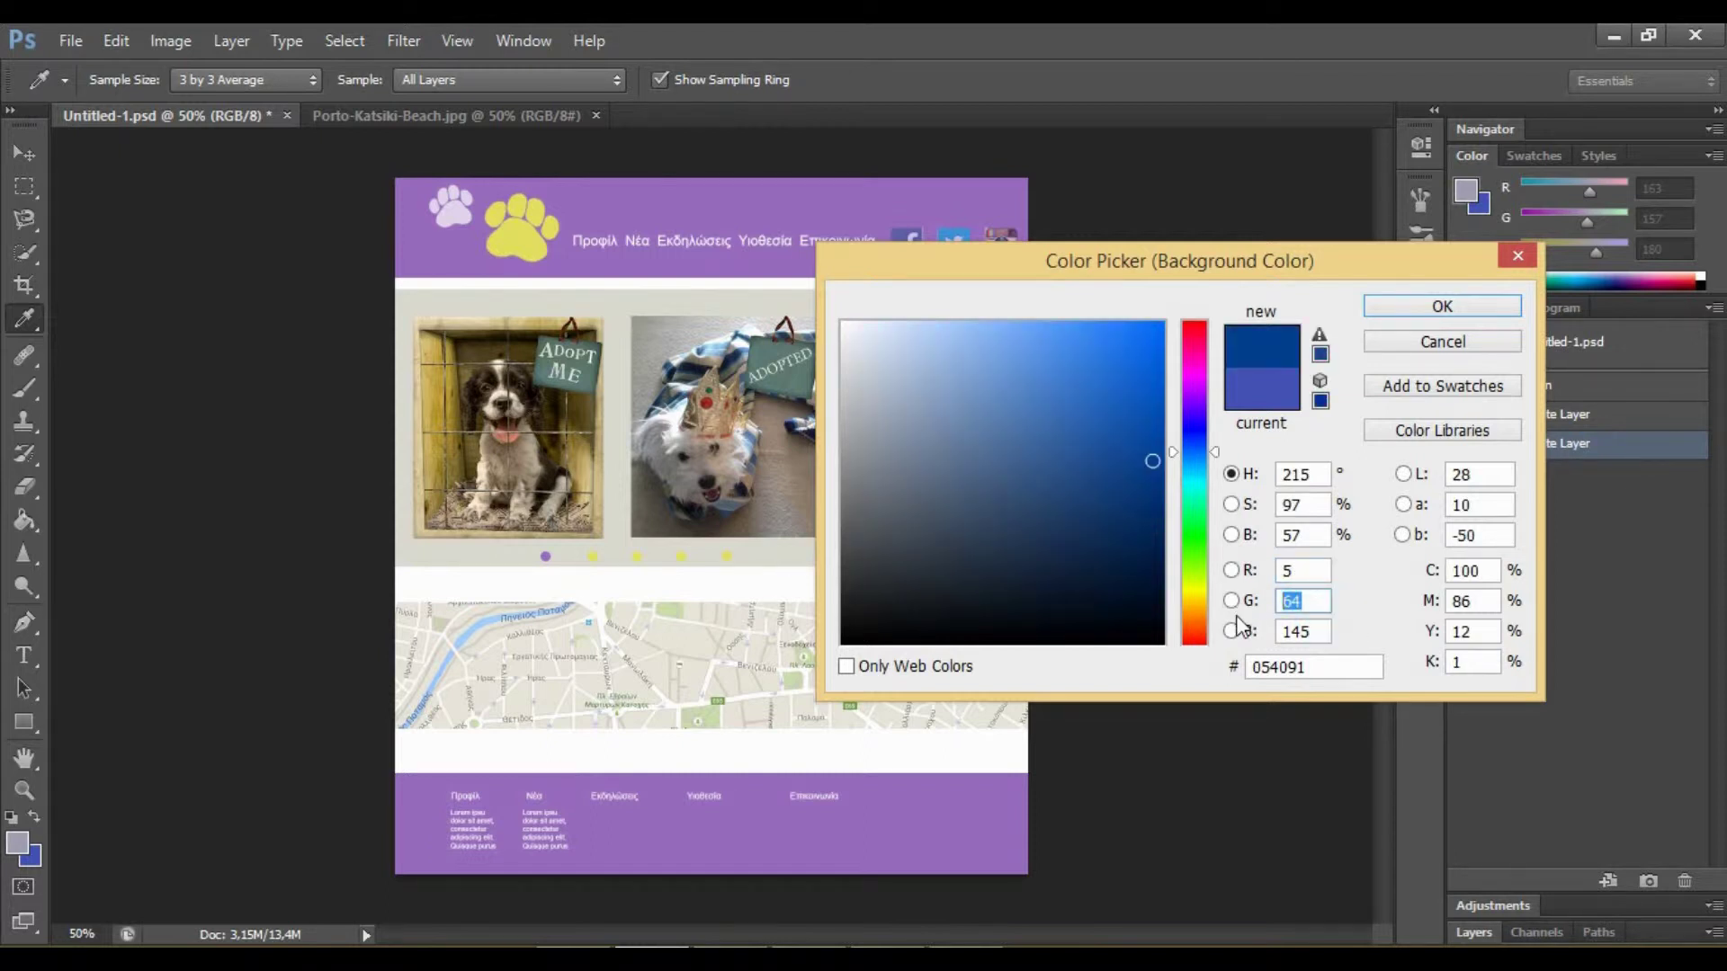
type("95")
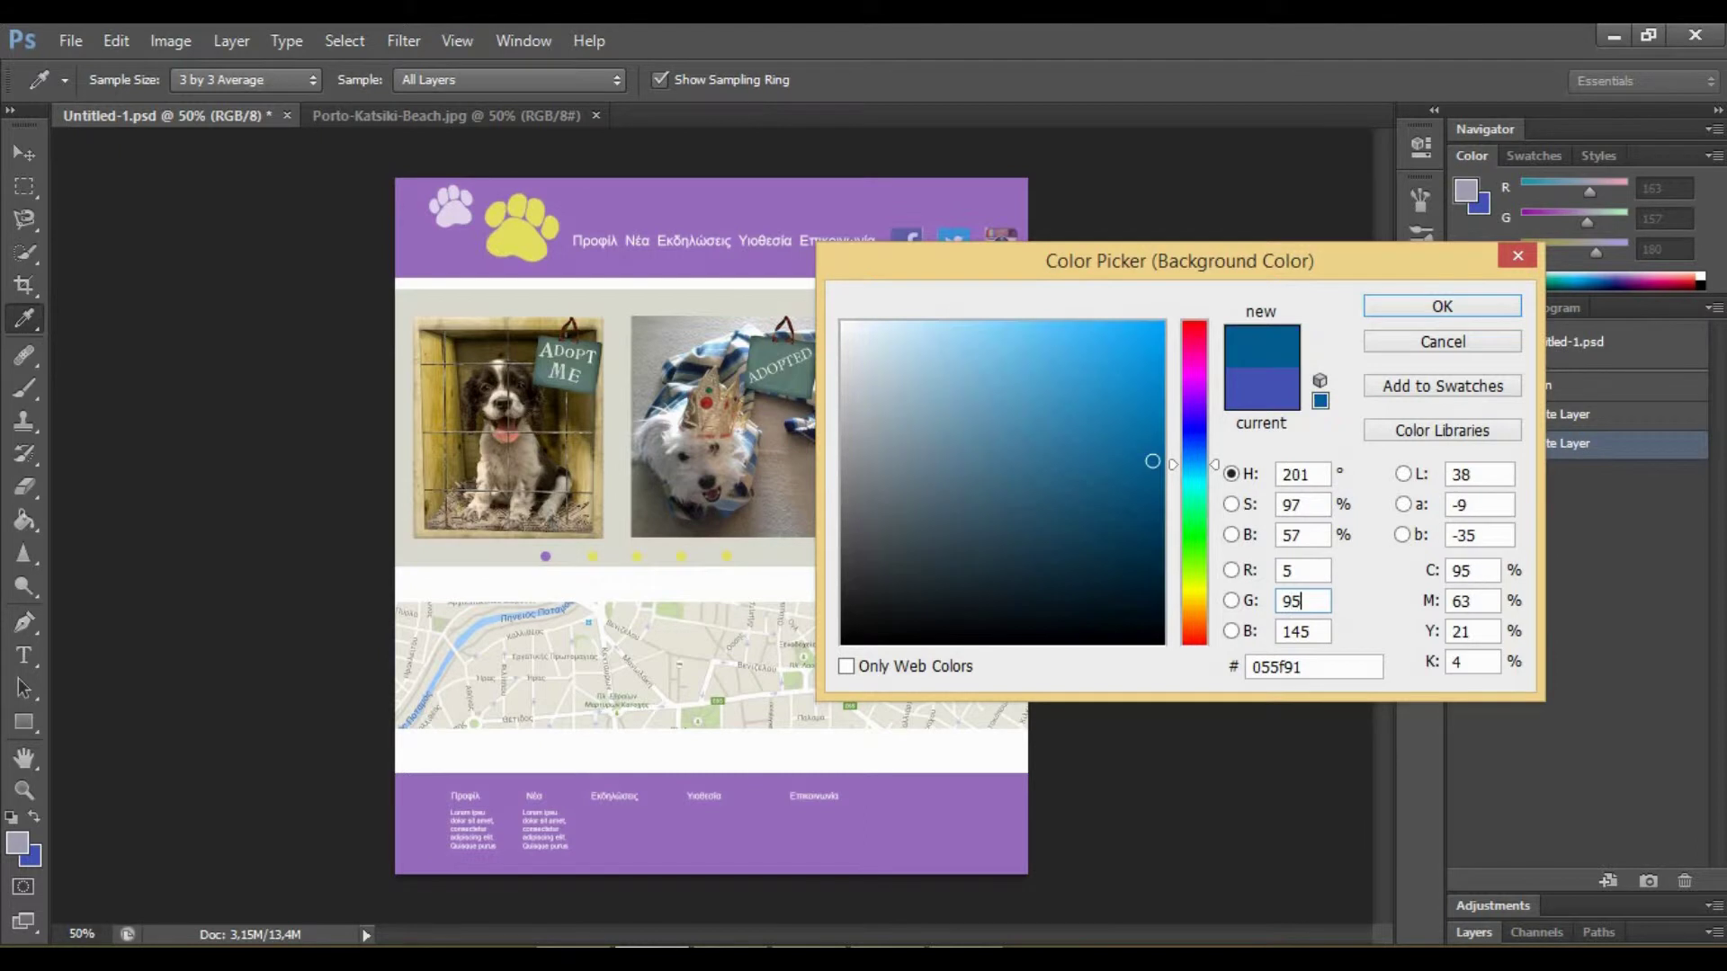
key("Tab")
type("369")
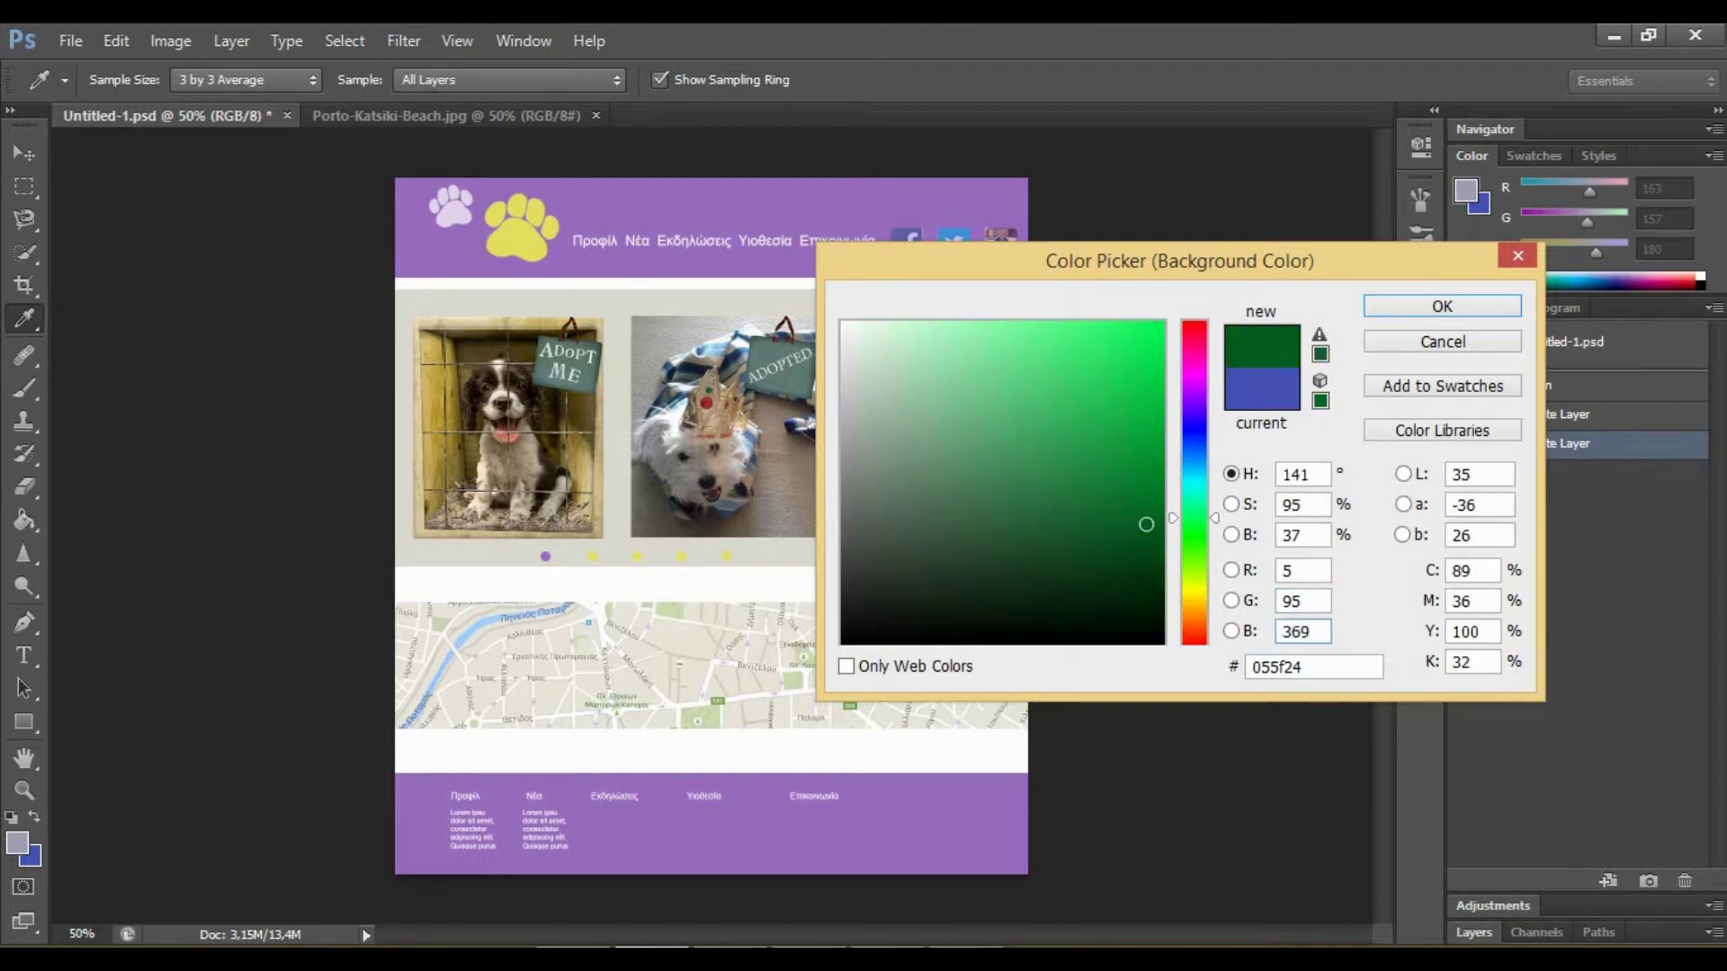
key("Tab")
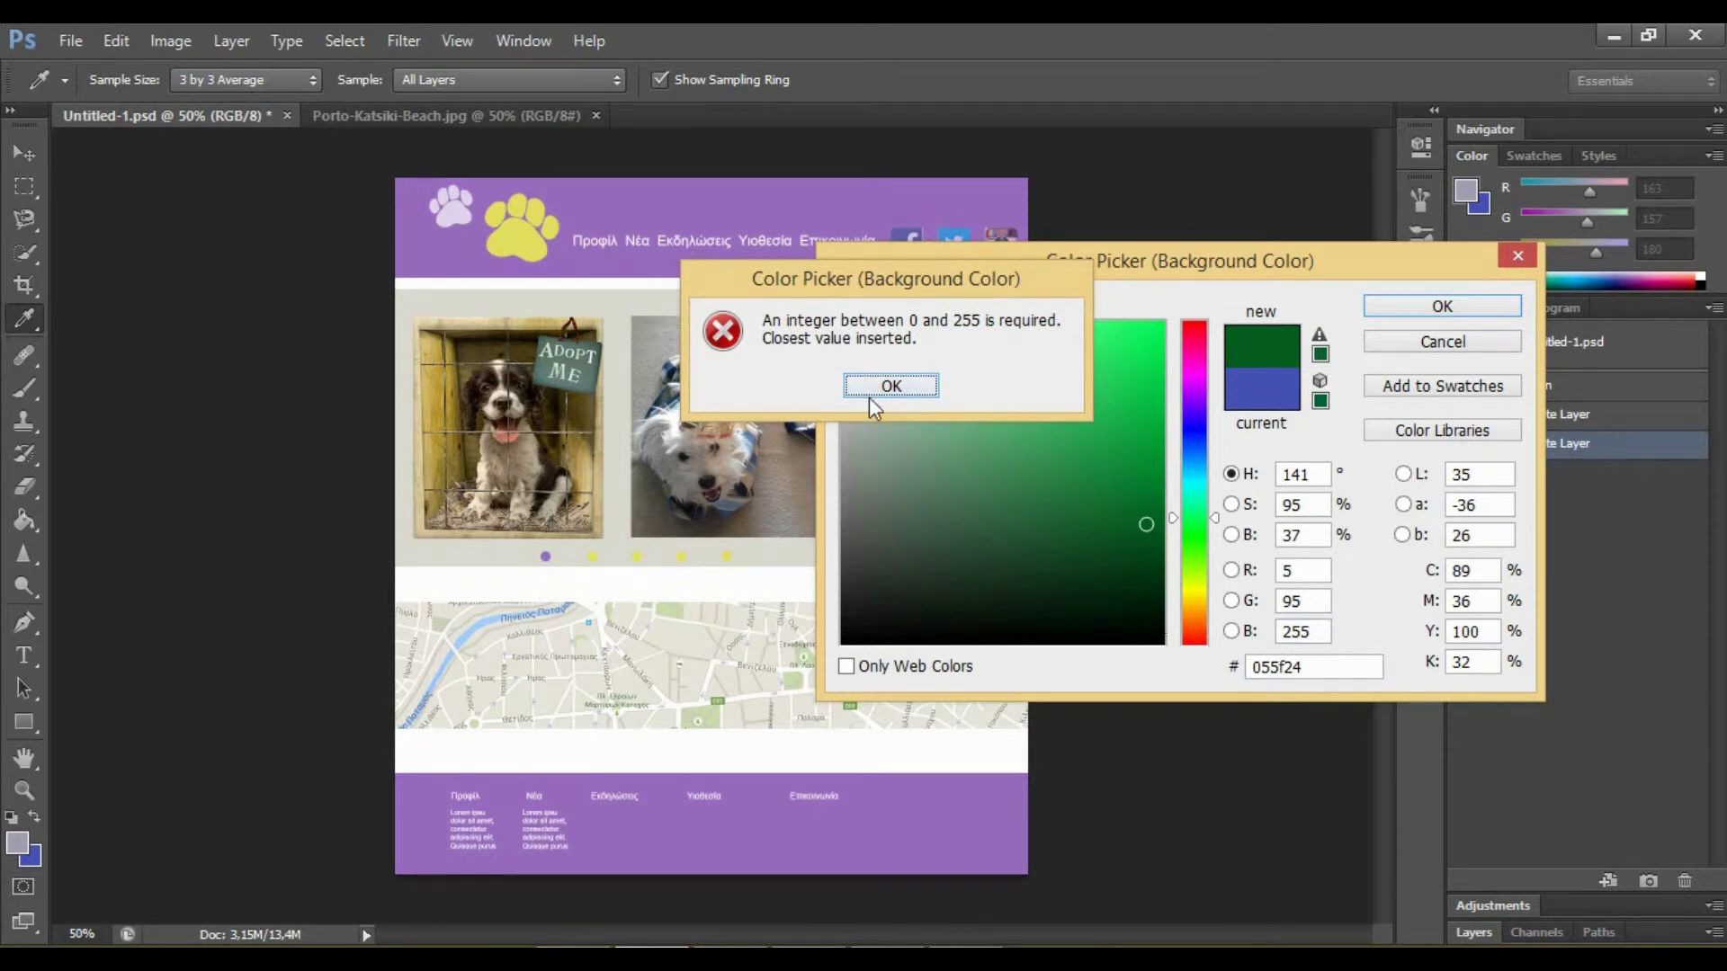
- Accept blue clamped to 255, giving 055fff, and confirm the background colour
left_click(871, 399)
left_click(1311, 627)
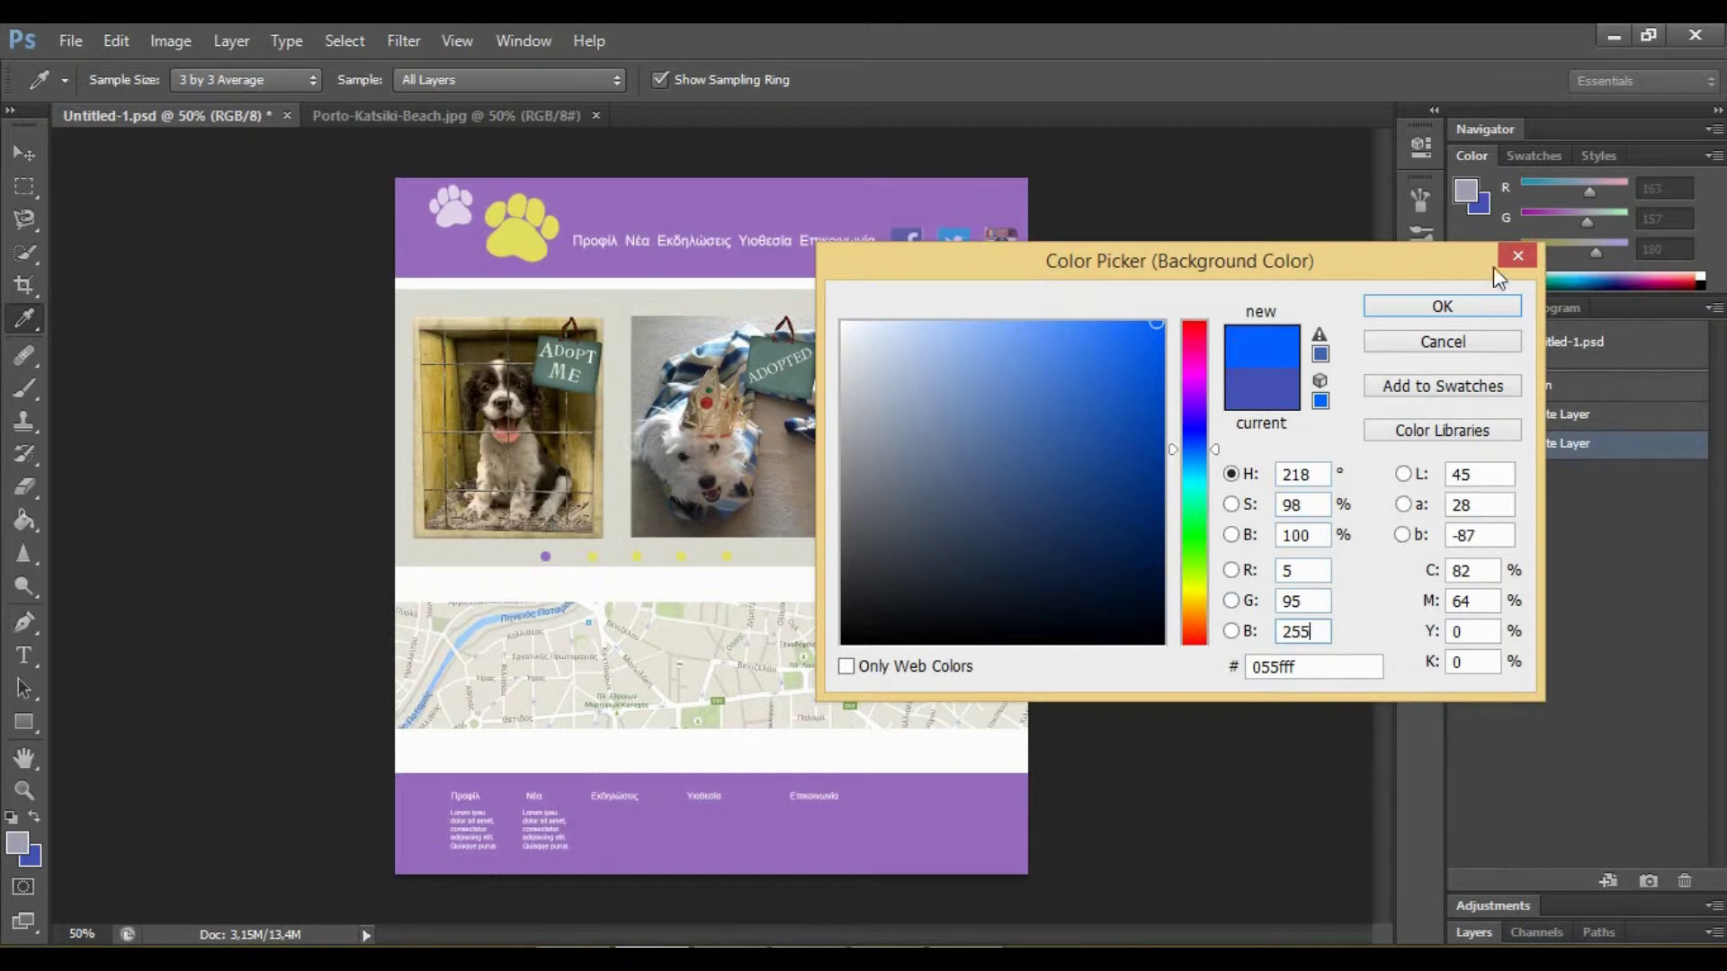
double_click(1296, 667)
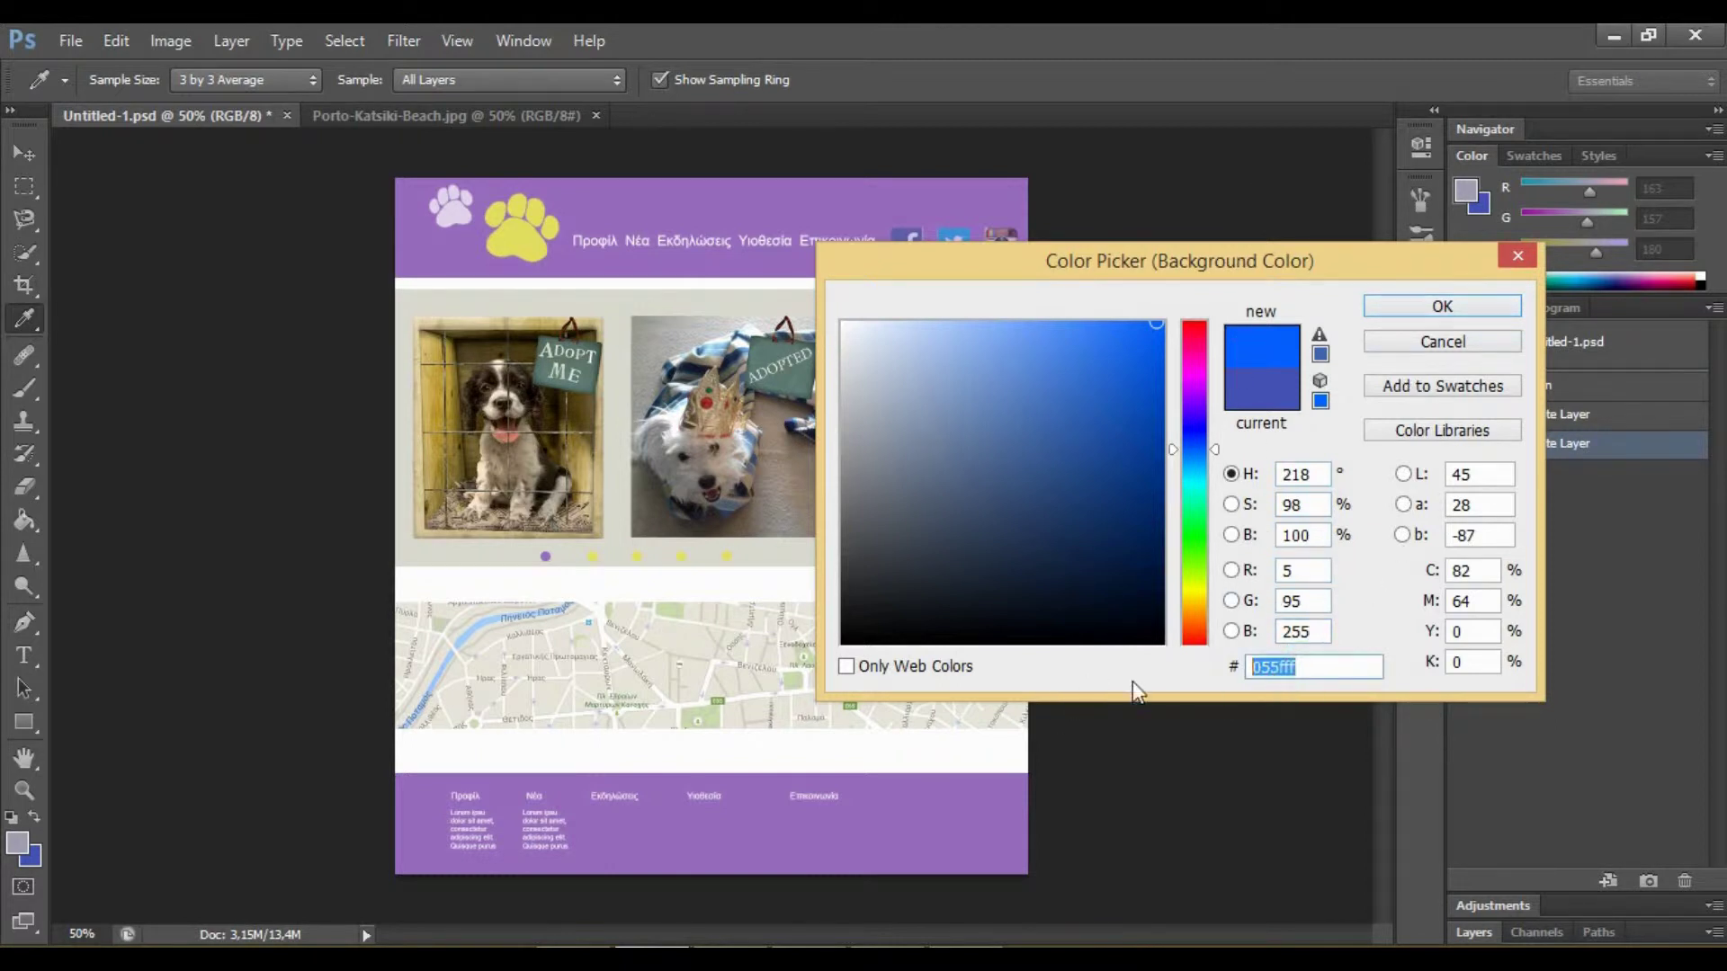
left_click(1486, 309)
key("v")
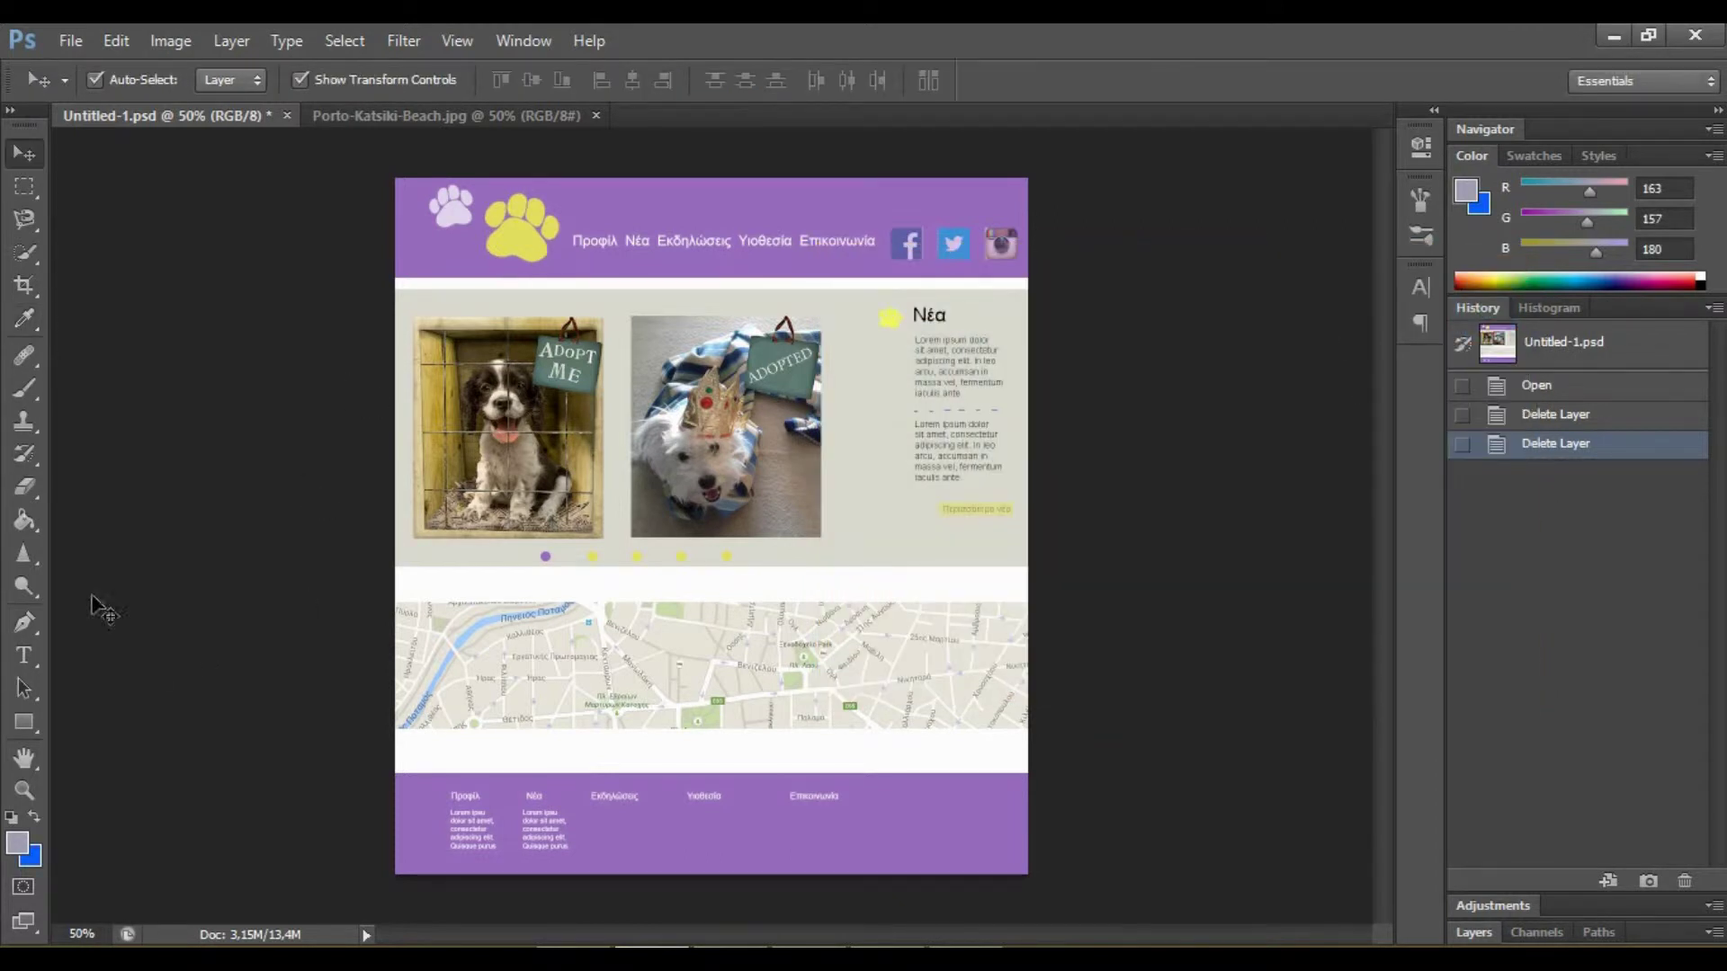
- Select the Eyedropper tool, cycling through its tool group with Shift+I
left_click(40, 329)
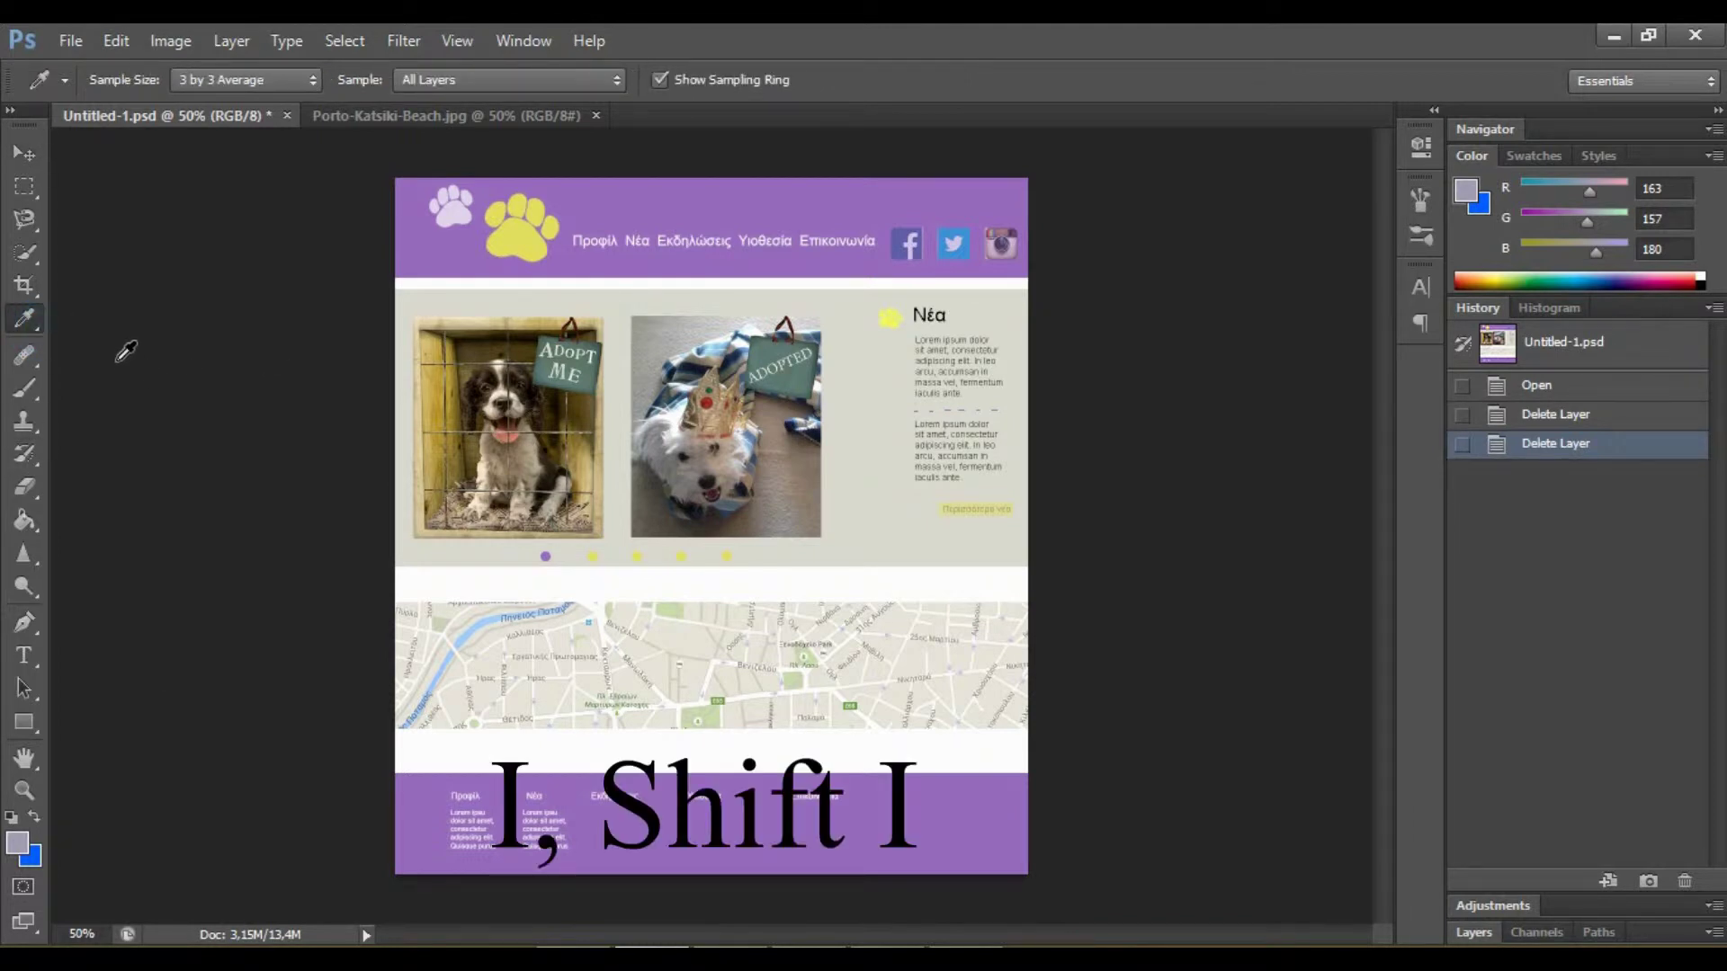
left_click(24, 401)
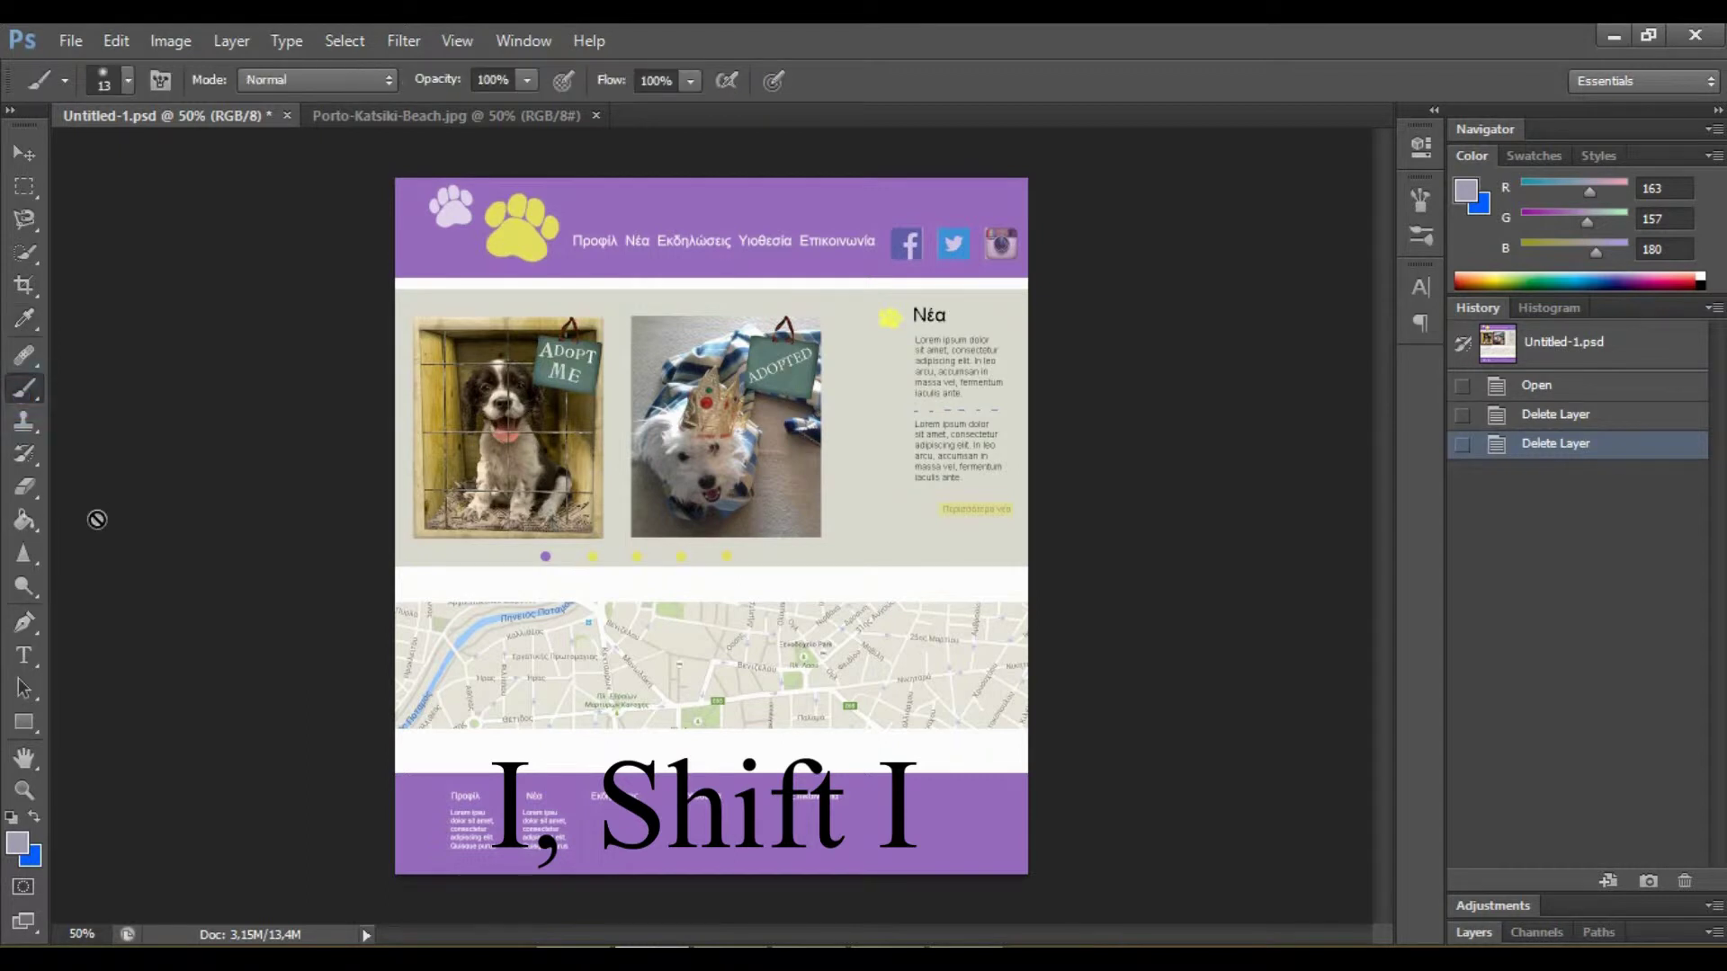
key("i")
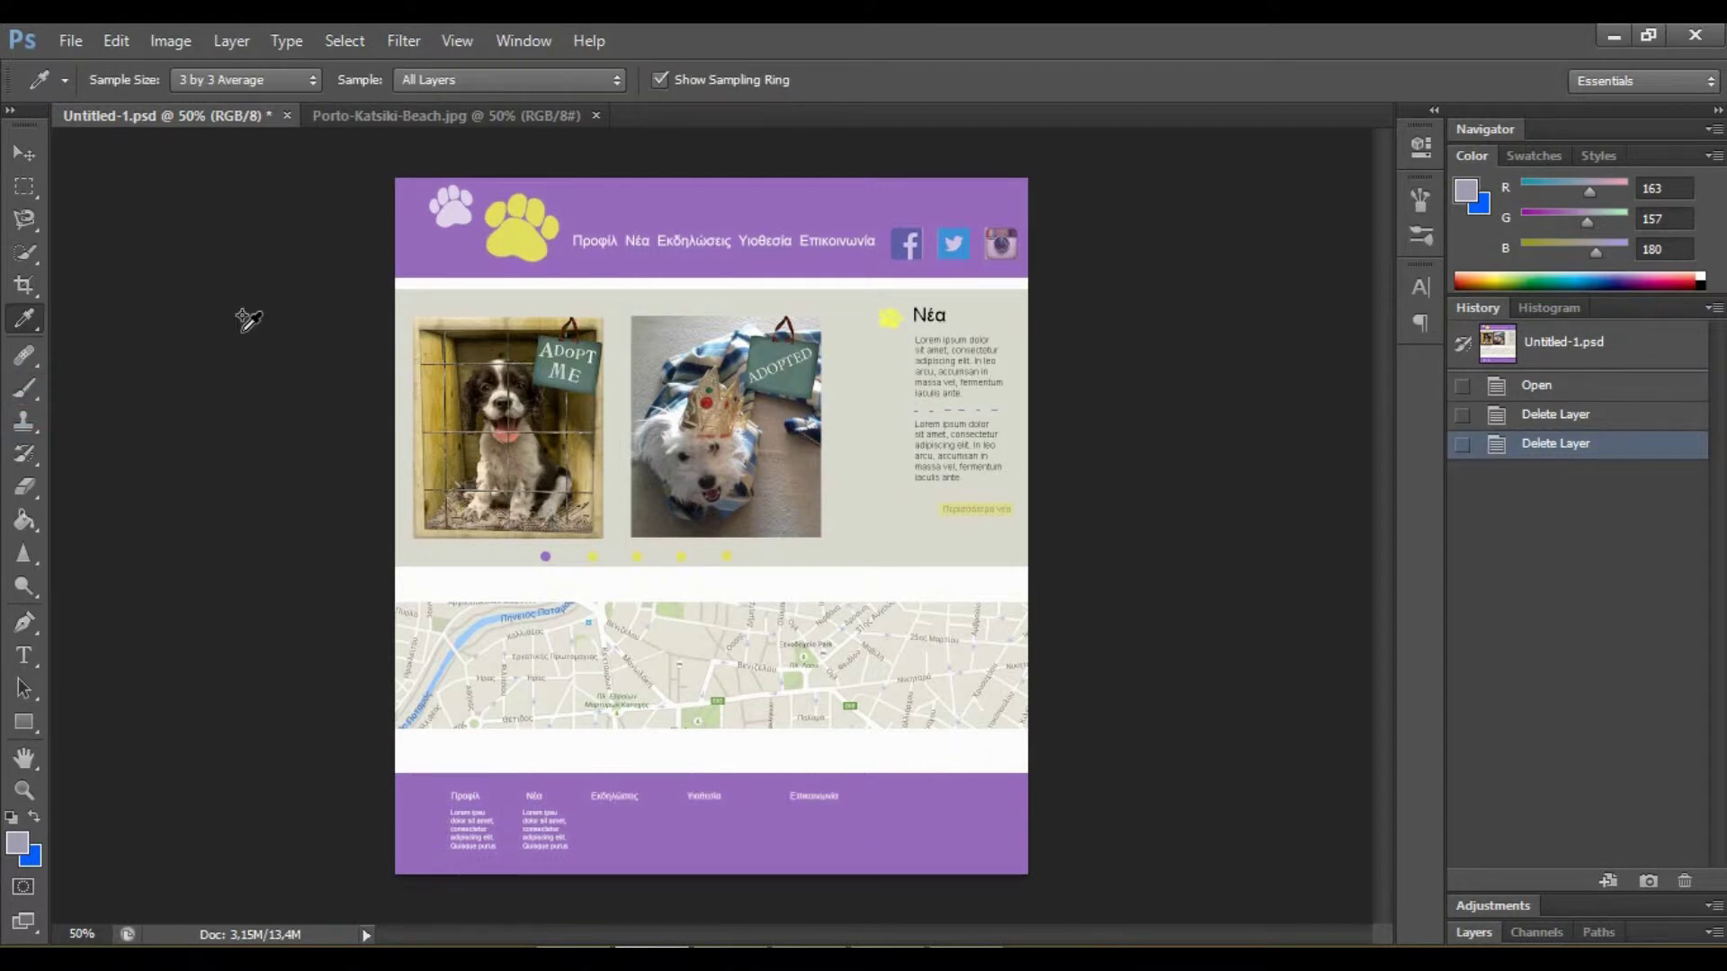
key("shift+i")
key("shift+i")
key("shift+i")
key("shift+i")
key("shift+i")
key("shift+i")
key("shift+i")
key("shift+i")
key("shift+i")
key("shift+i")
key("shift+i")
key("shift+i")
key("shift+i")
- Sample dark grey, then view Porto-Katsiki-Beach.jpg zoomed around the shoreline
left_click(430, 133)
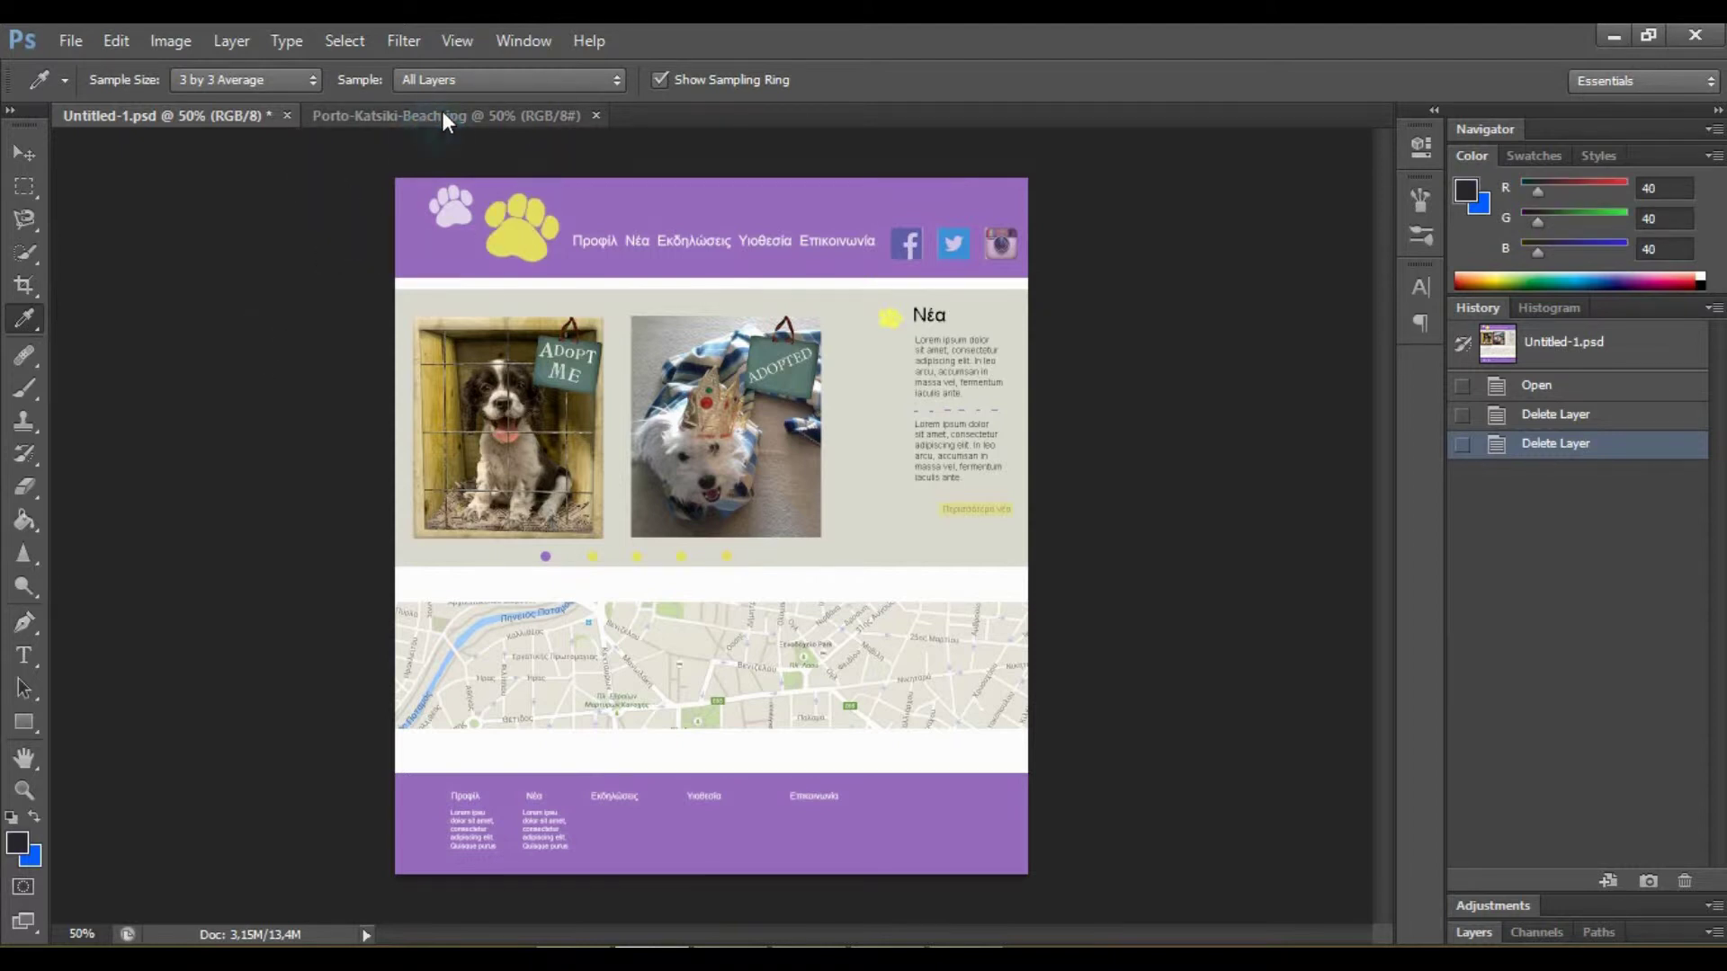
left_click(443, 117)
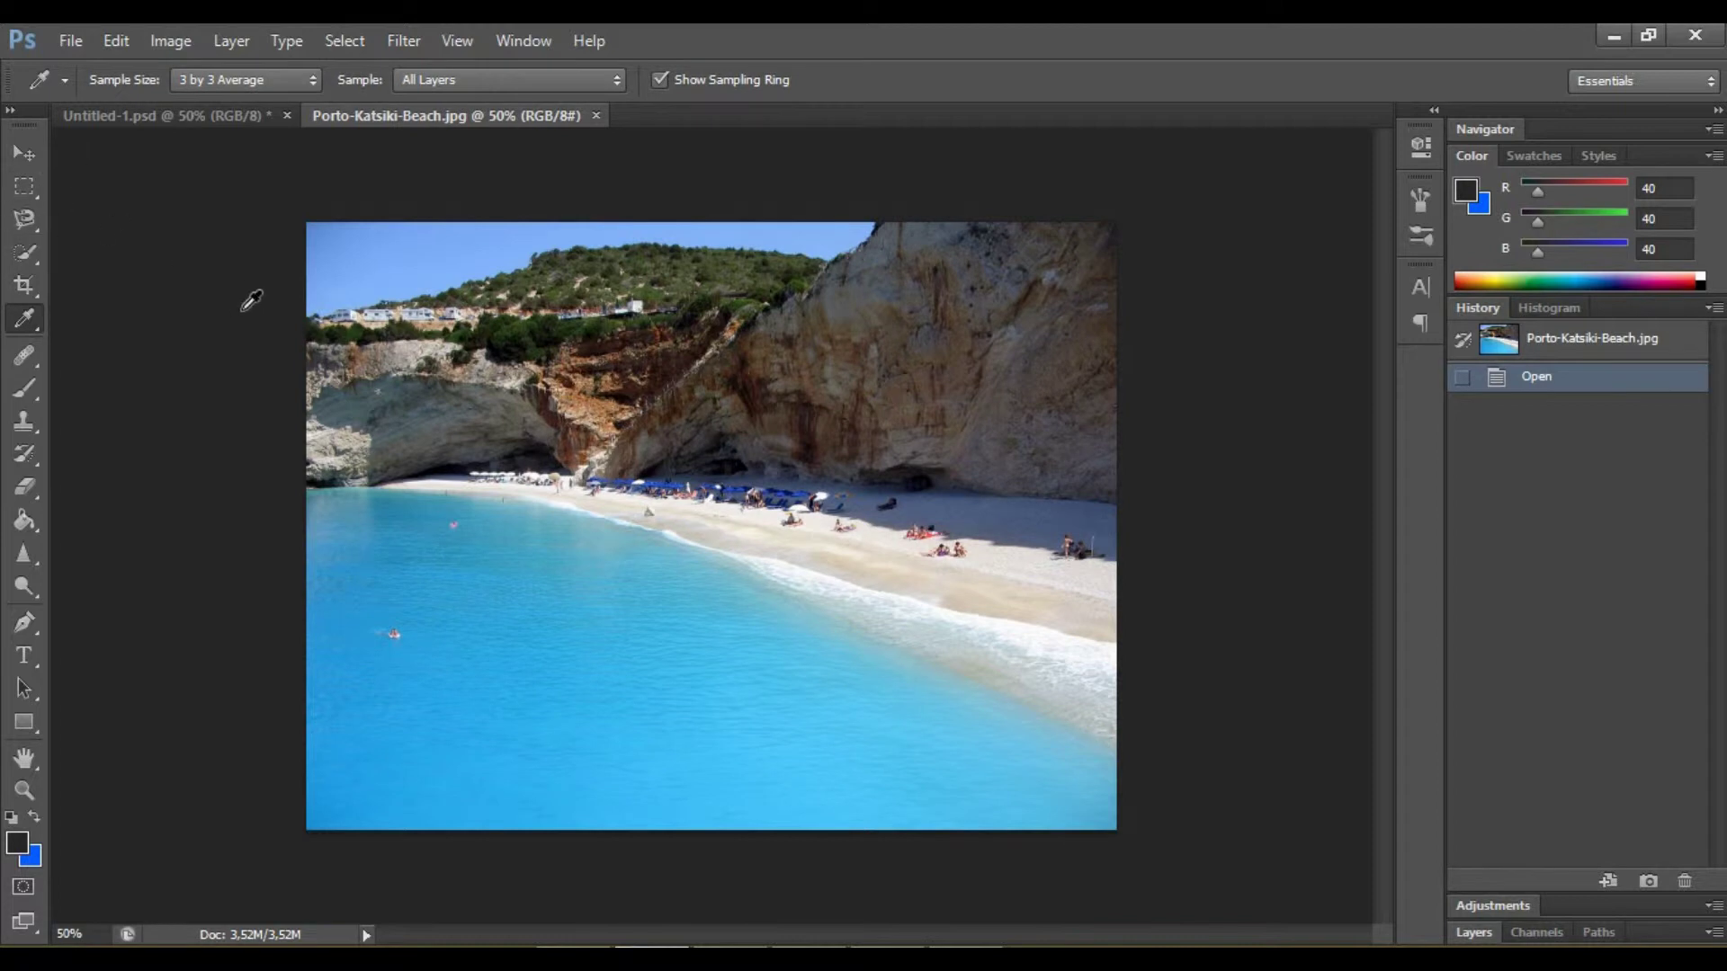
key("z")
mouse_move(714, 598)
left_mouse_down()
mouse_move(826, 618)
mouse_move(803, 621)
left_mouse_up()
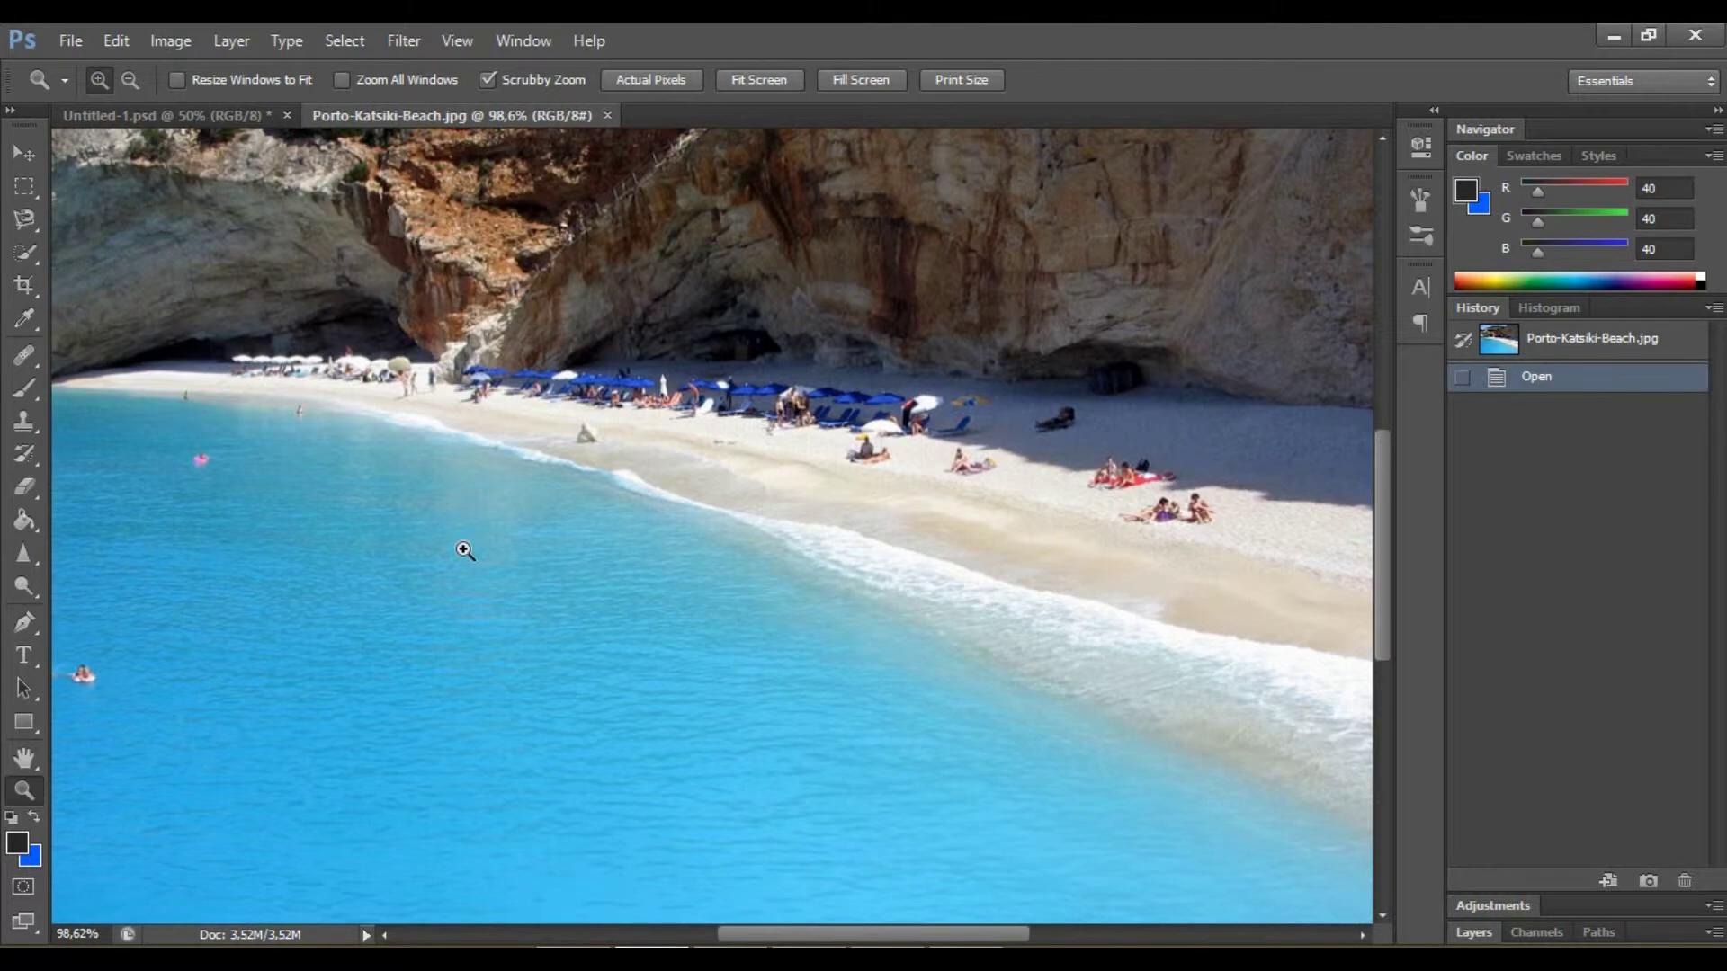
left_click_drag(464, 551, 433, 565)
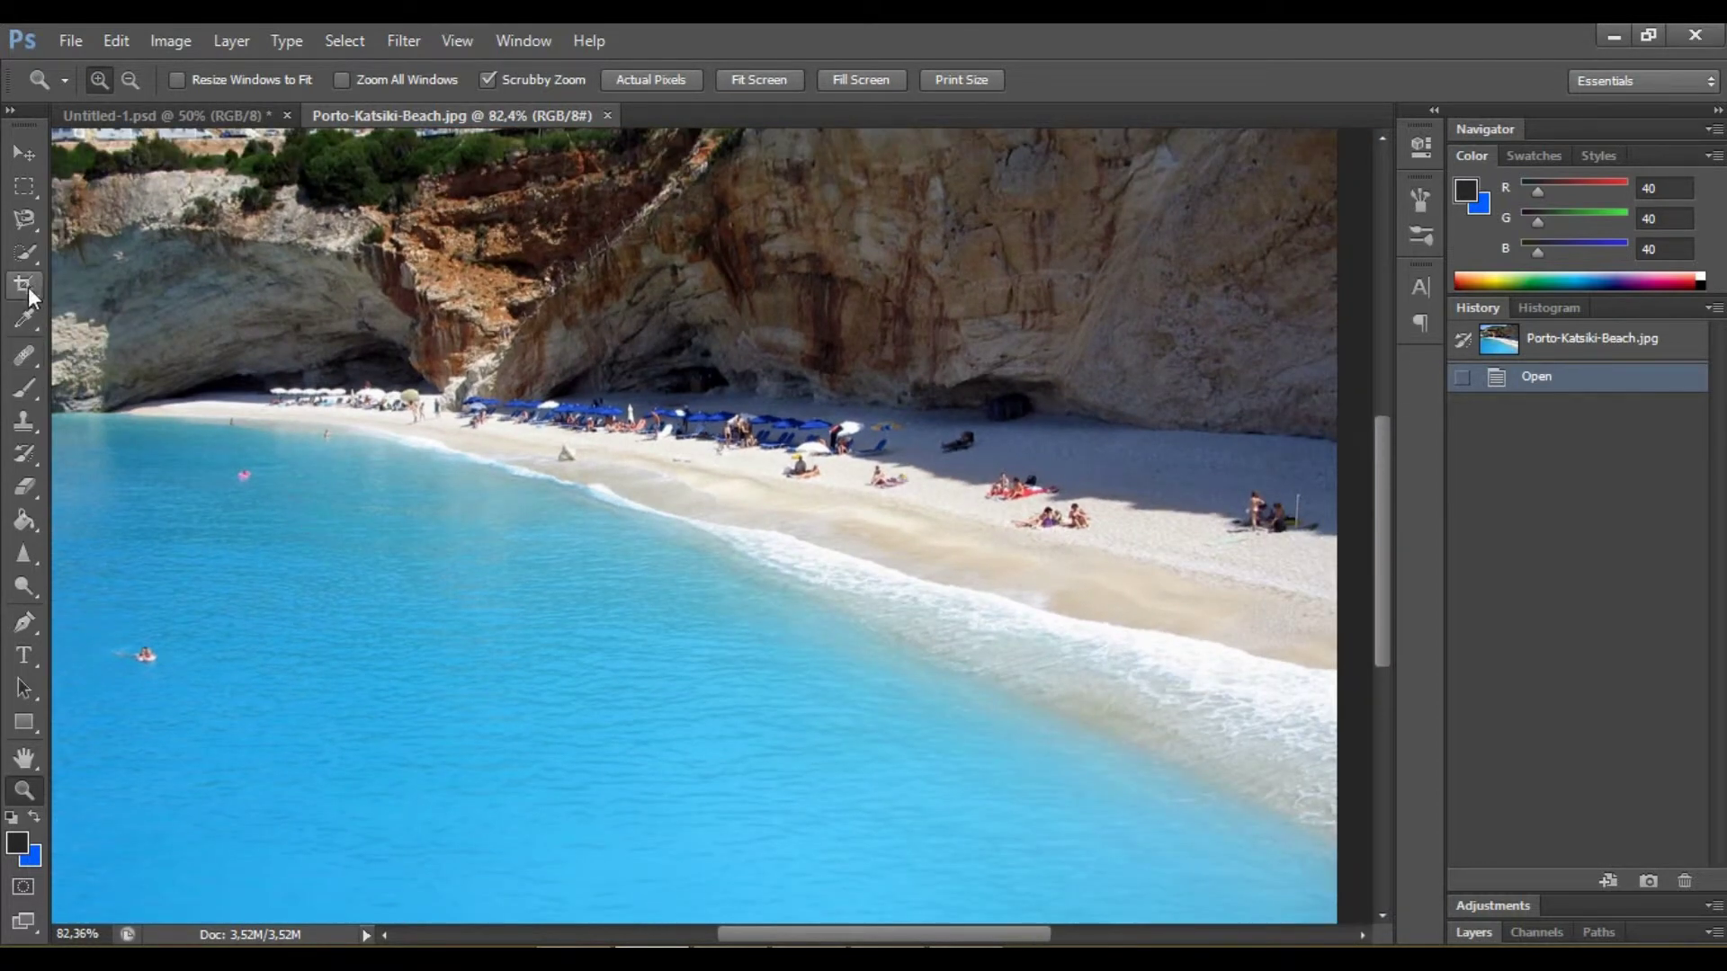
- Trace a Magnetic Lasso selection around the sunlit sand strip along the shoreline
left_click(29, 225)
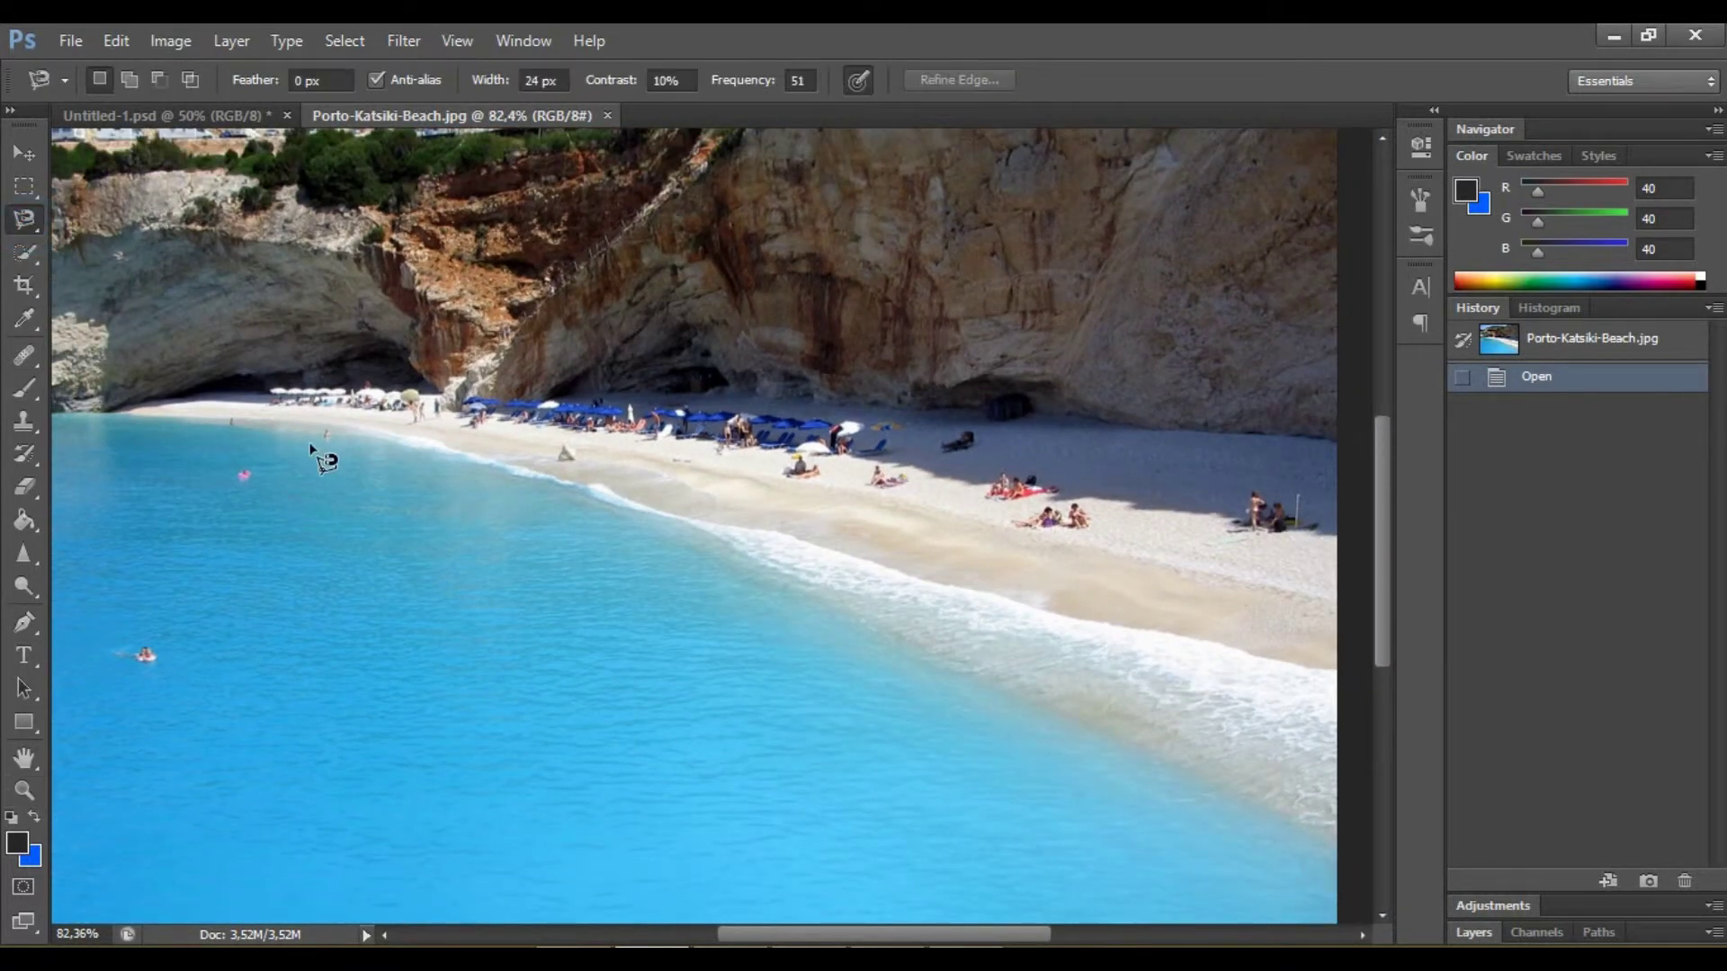
left_click(118, 415)
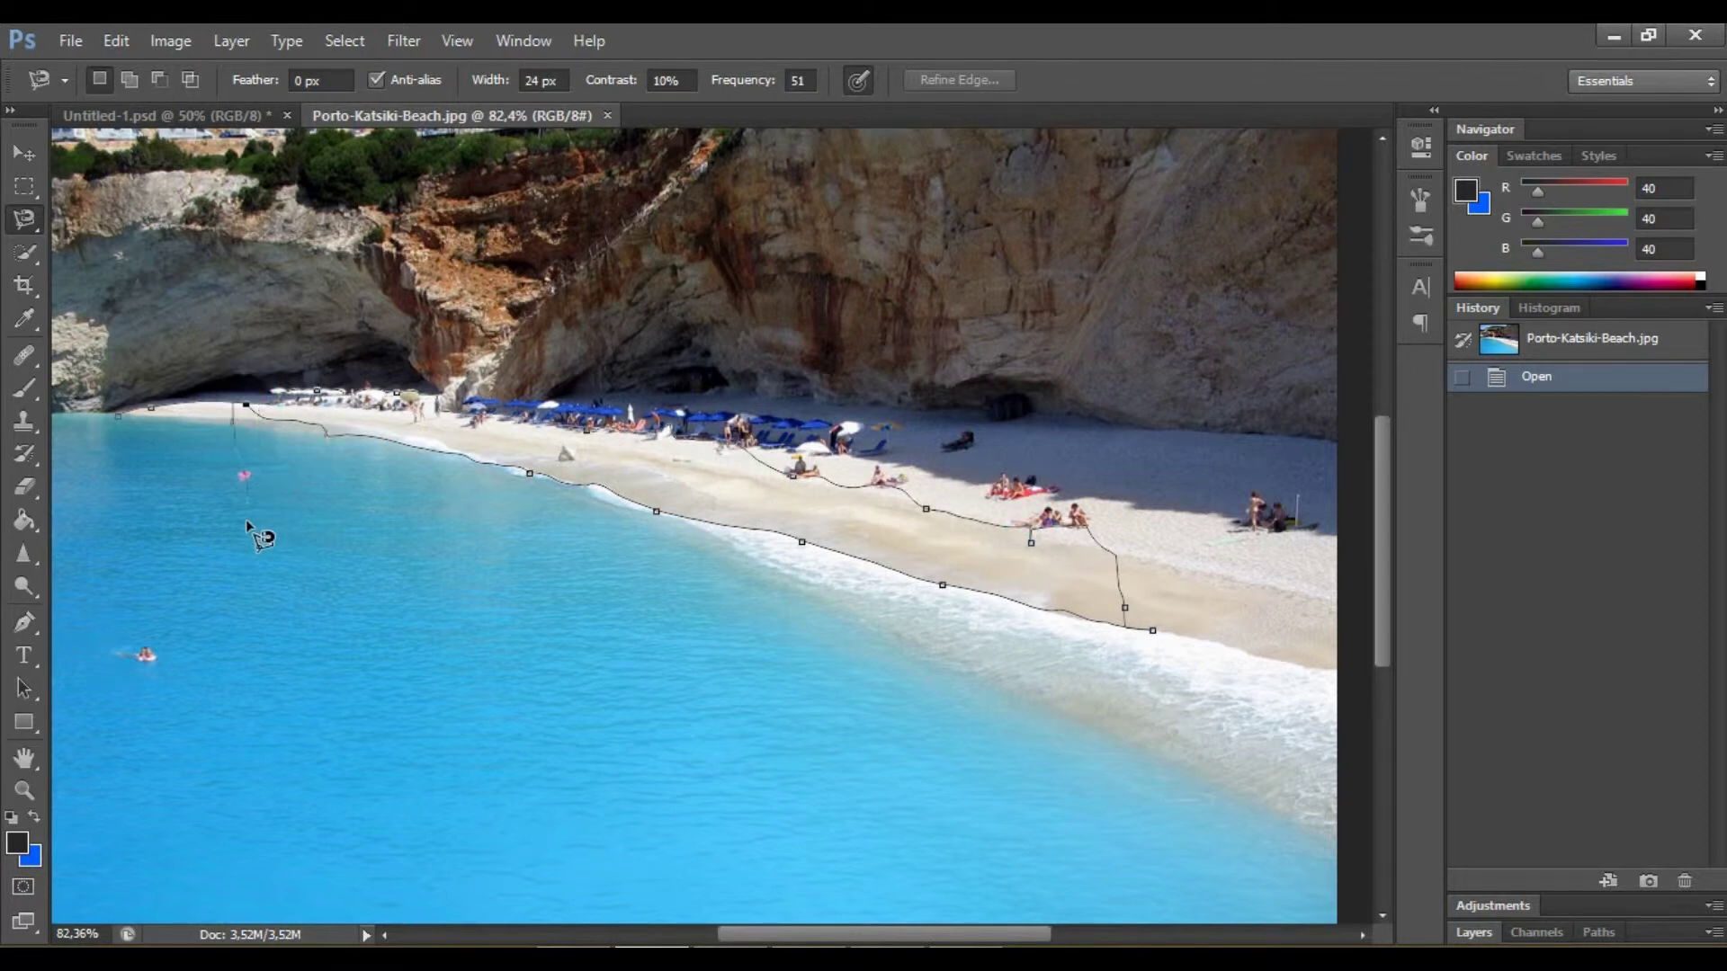
left_click(245, 407)
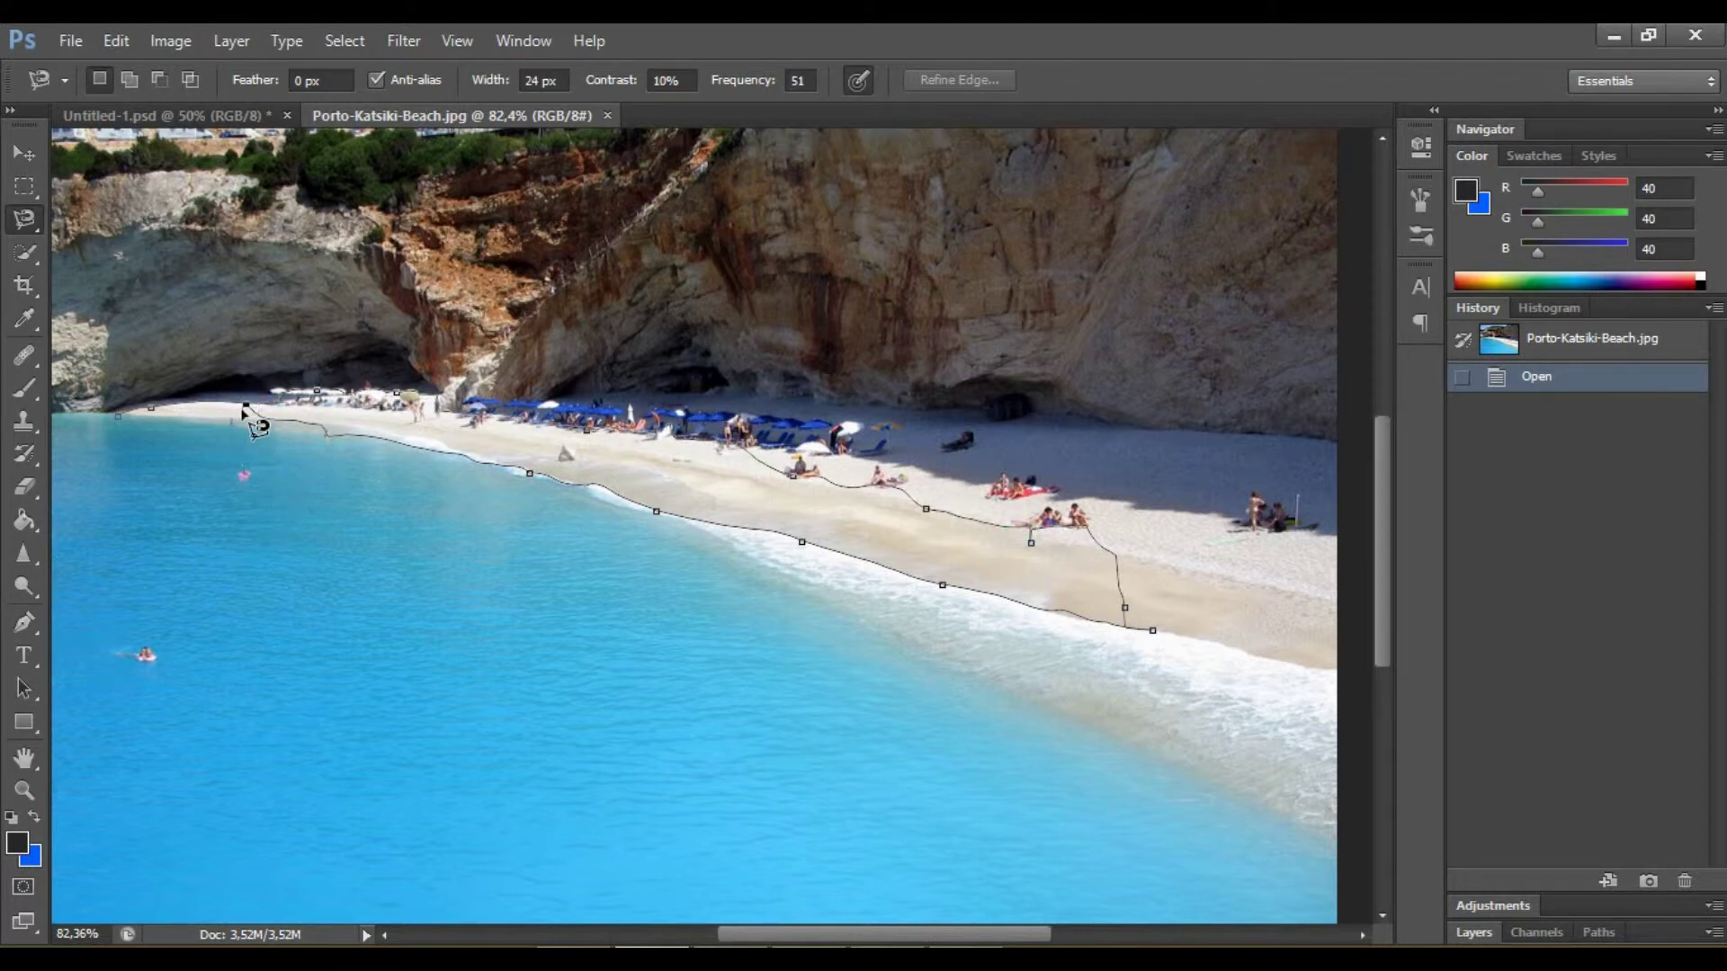
left_click(124, 423)
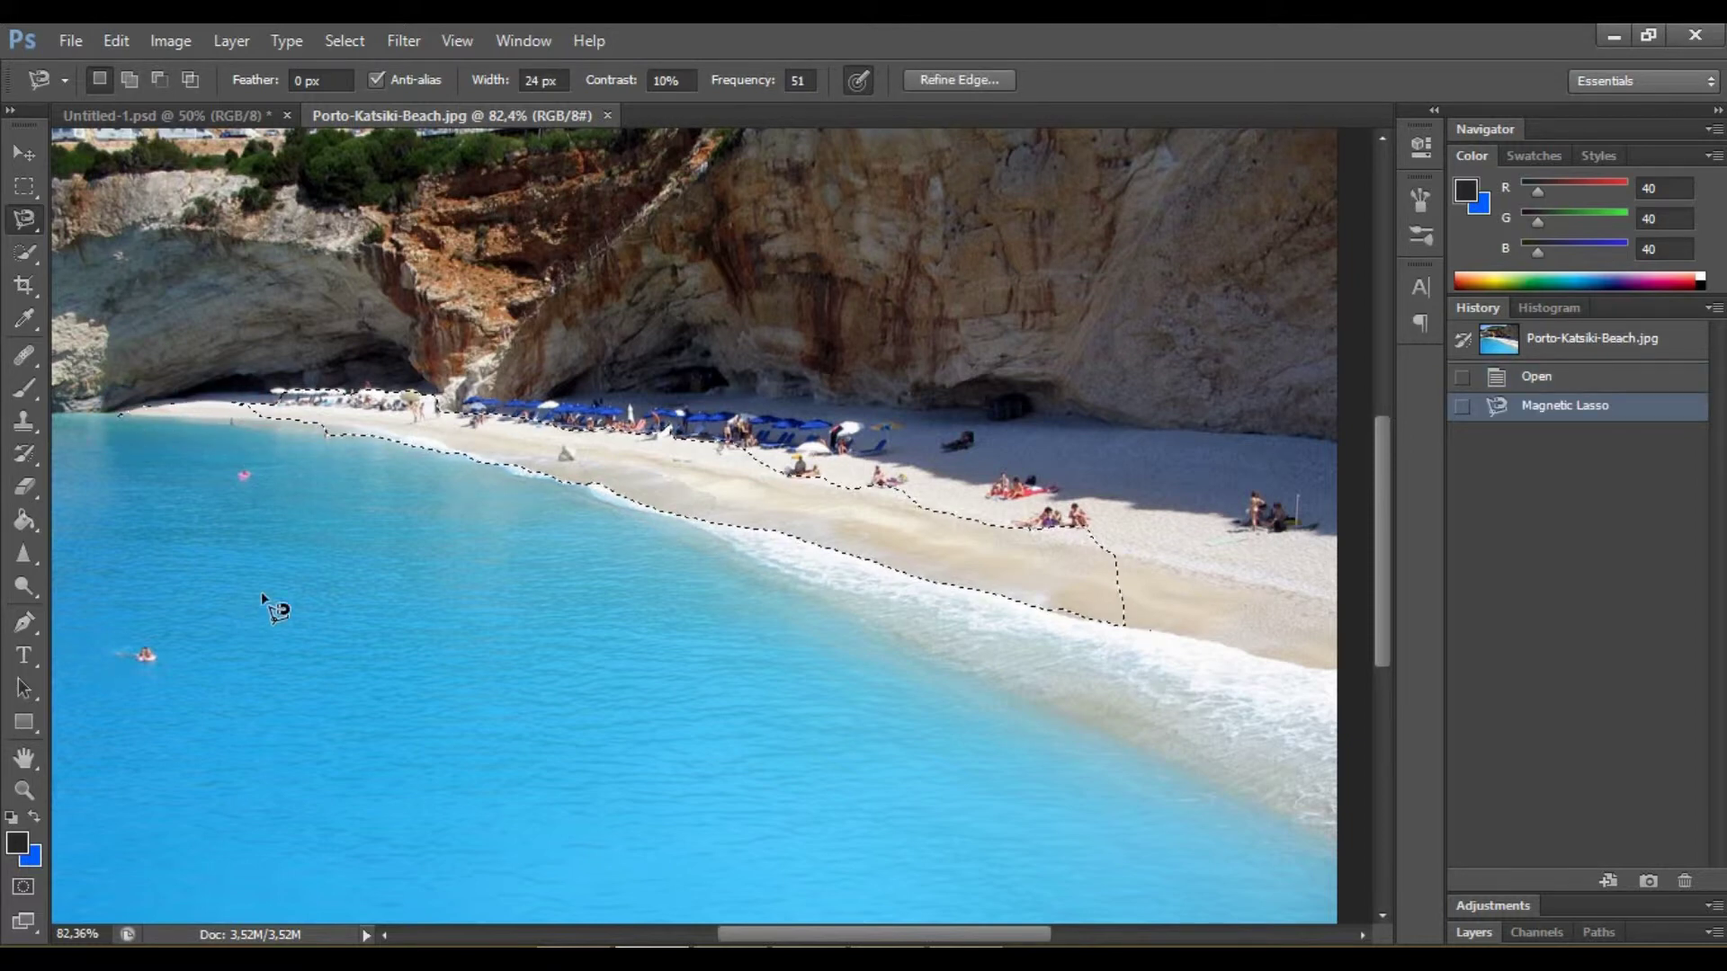
- Sample several sand colours and preview samples dragged across the beach and water
key("i")
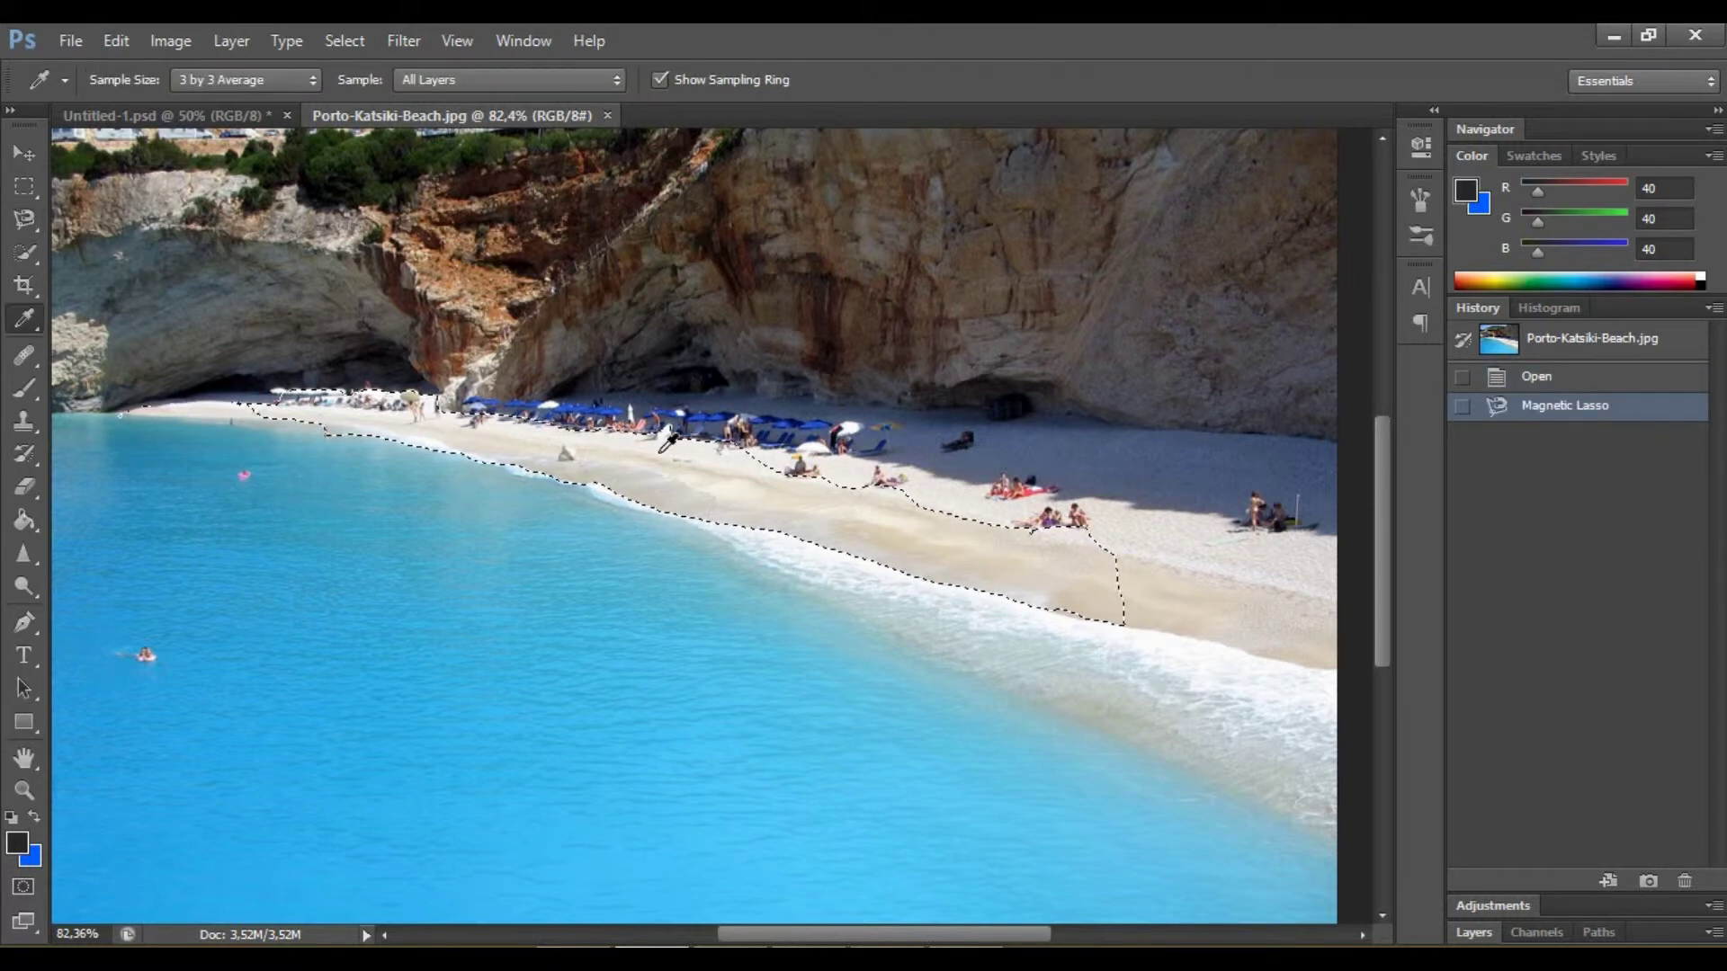
left_click(670, 478)
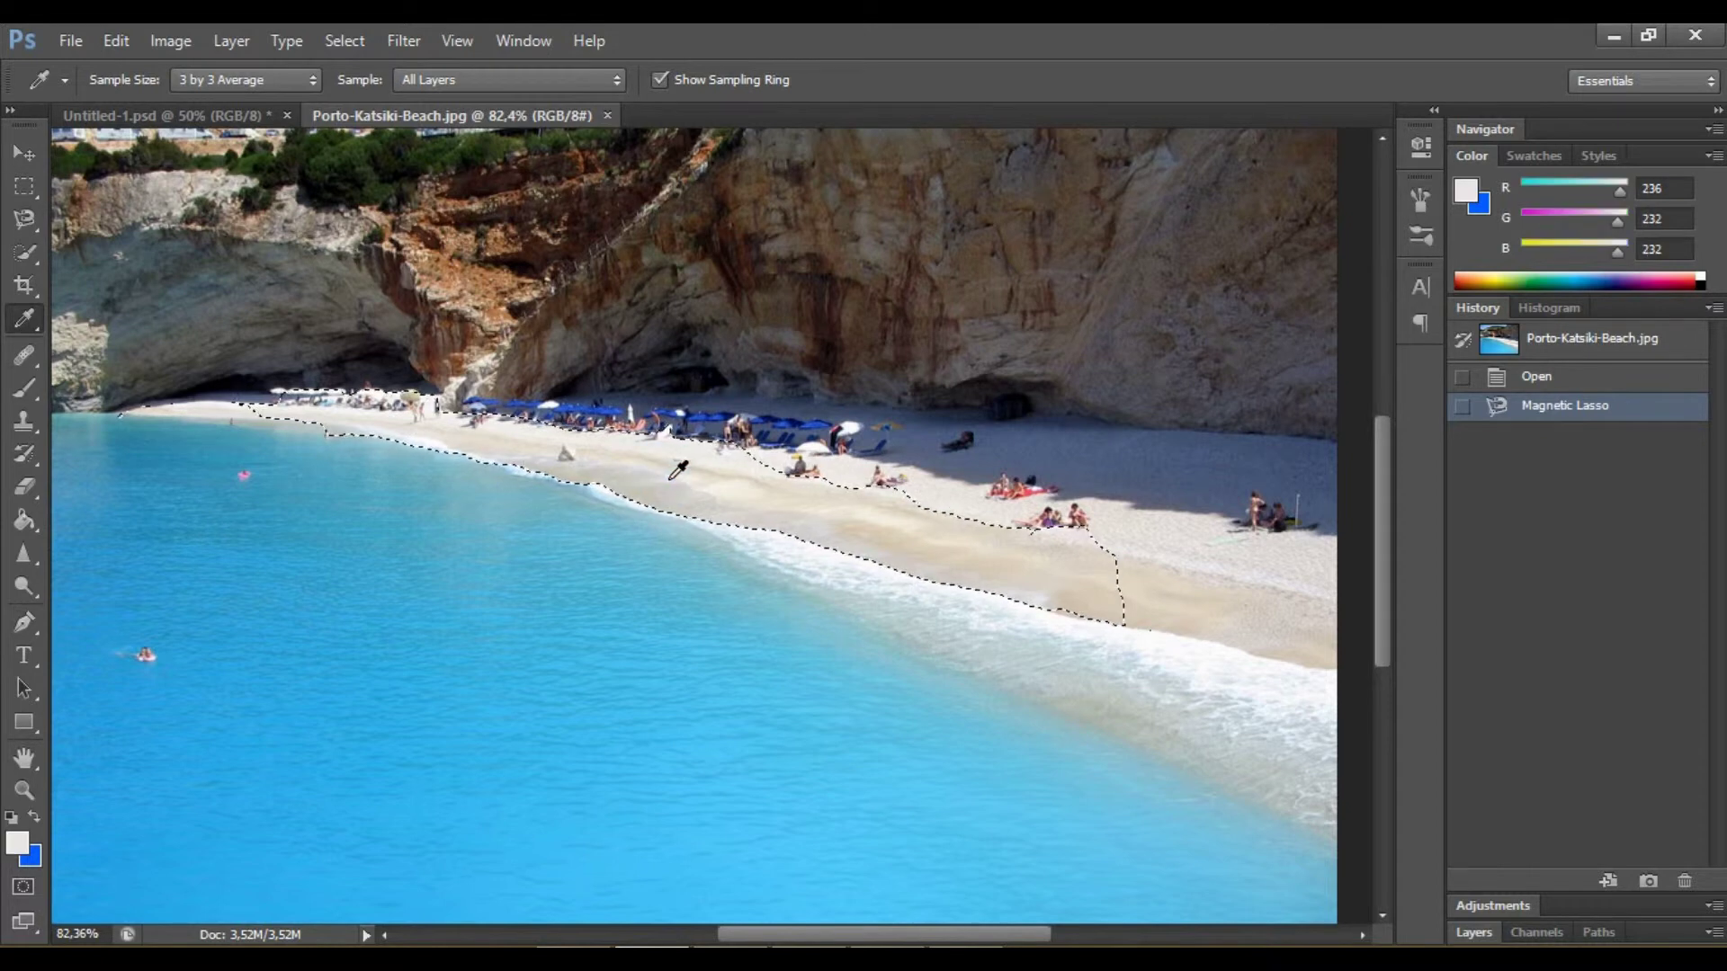
left_click(870, 531)
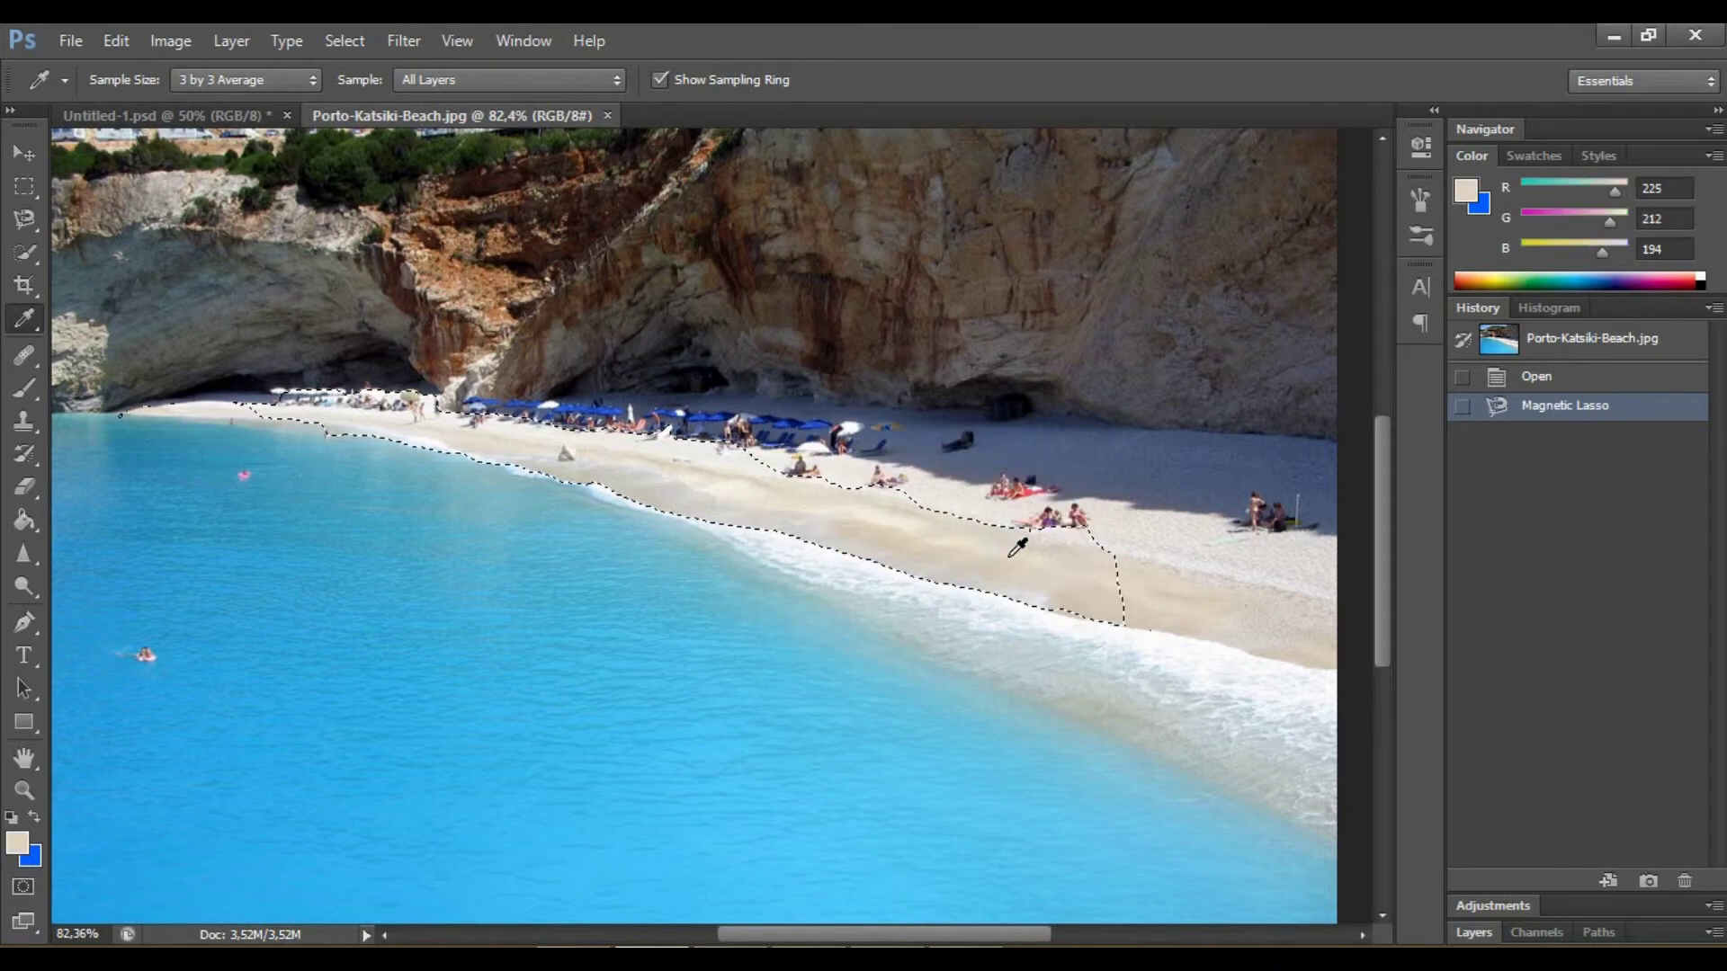
left_click(1043, 564)
mouse_move(1043, 563)
left_mouse_down()
mouse_move(546, 421)
mouse_move(440, 423)
mouse_move(684, 485)
mouse_move(507, 655)
left_mouse_up()
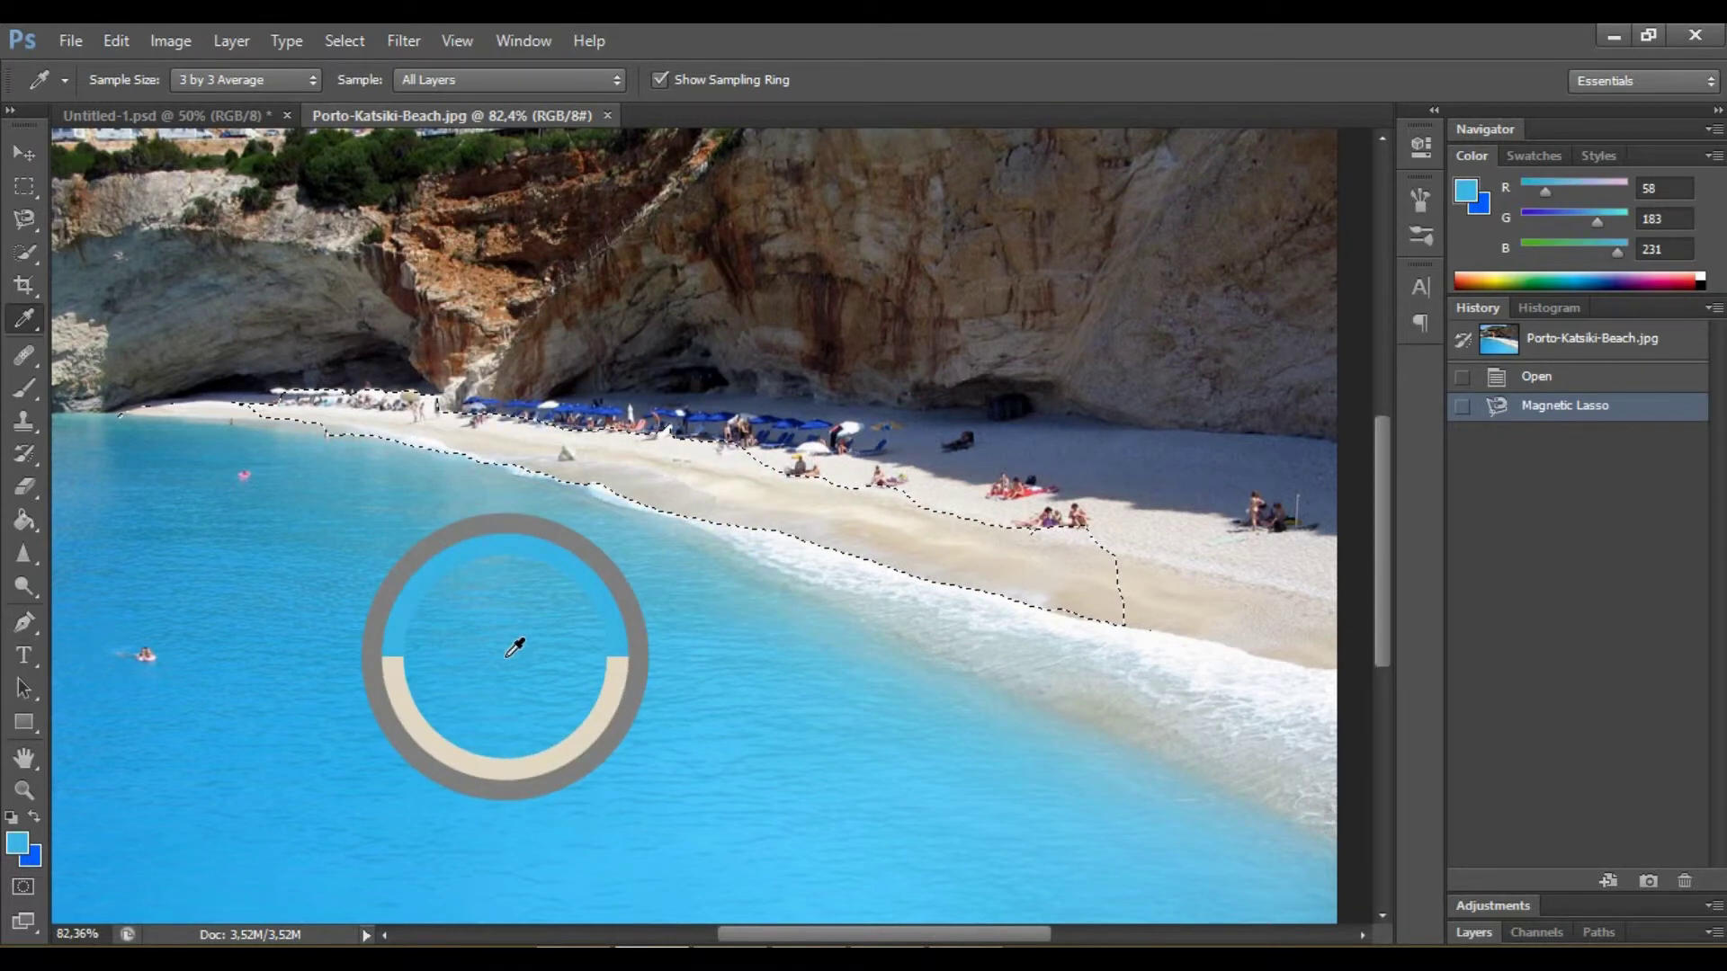
mouse_move(506, 656)
left_mouse_down()
mouse_move(486, 617)
mouse_move(258, 558)
mouse_move(266, 651)
mouse_move(515, 728)
mouse_move(711, 671)
mouse_move(767, 696)
mouse_move(974, 535)
left_mouse_up()
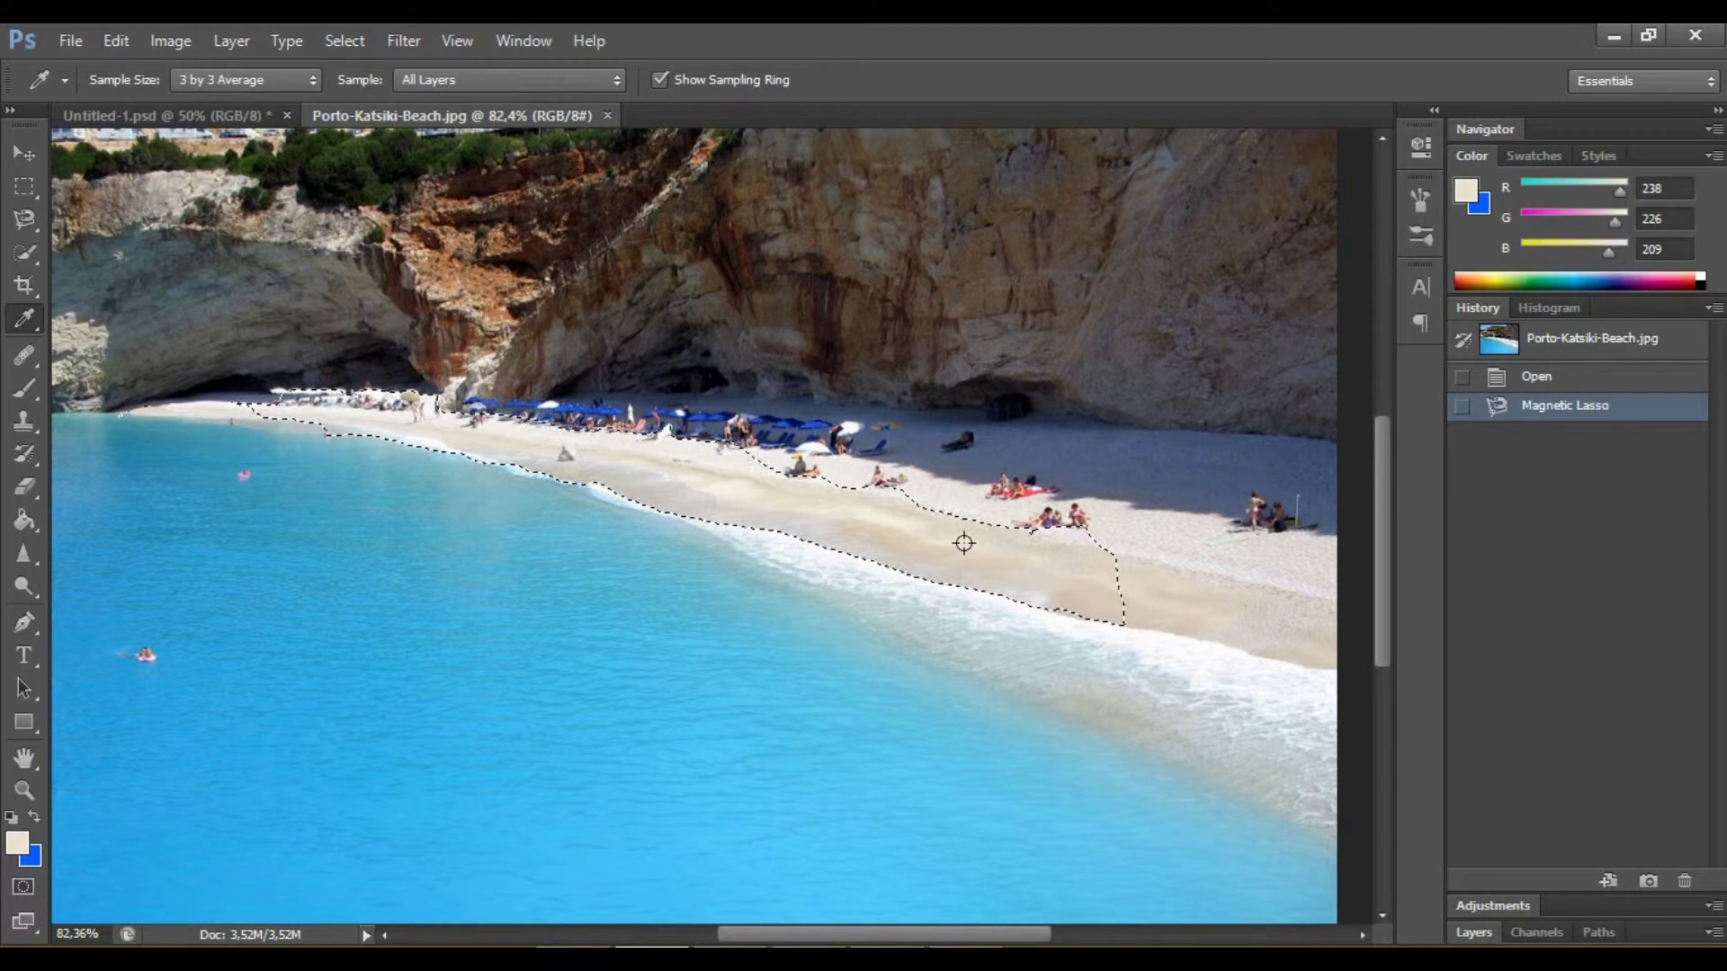
- Using precise sampling, settle on a greyish mauve foreground (160, 134, 144)
key("Caps_Lock")
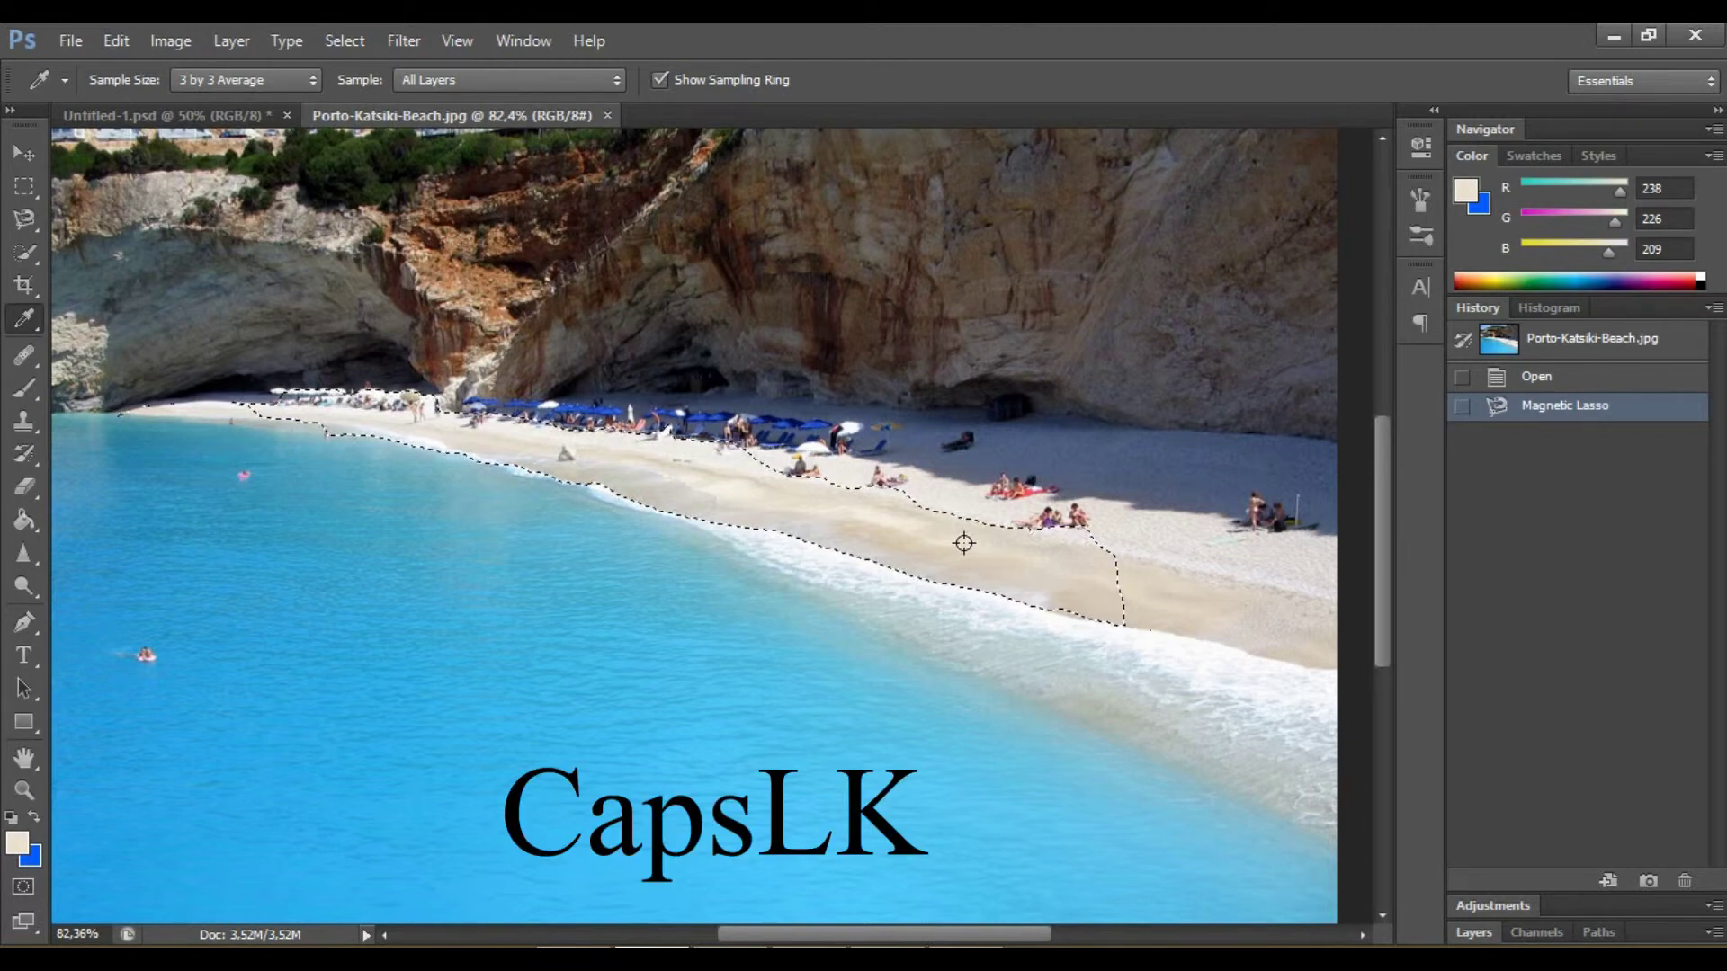
left_click(820, 514)
left_click(659, 477)
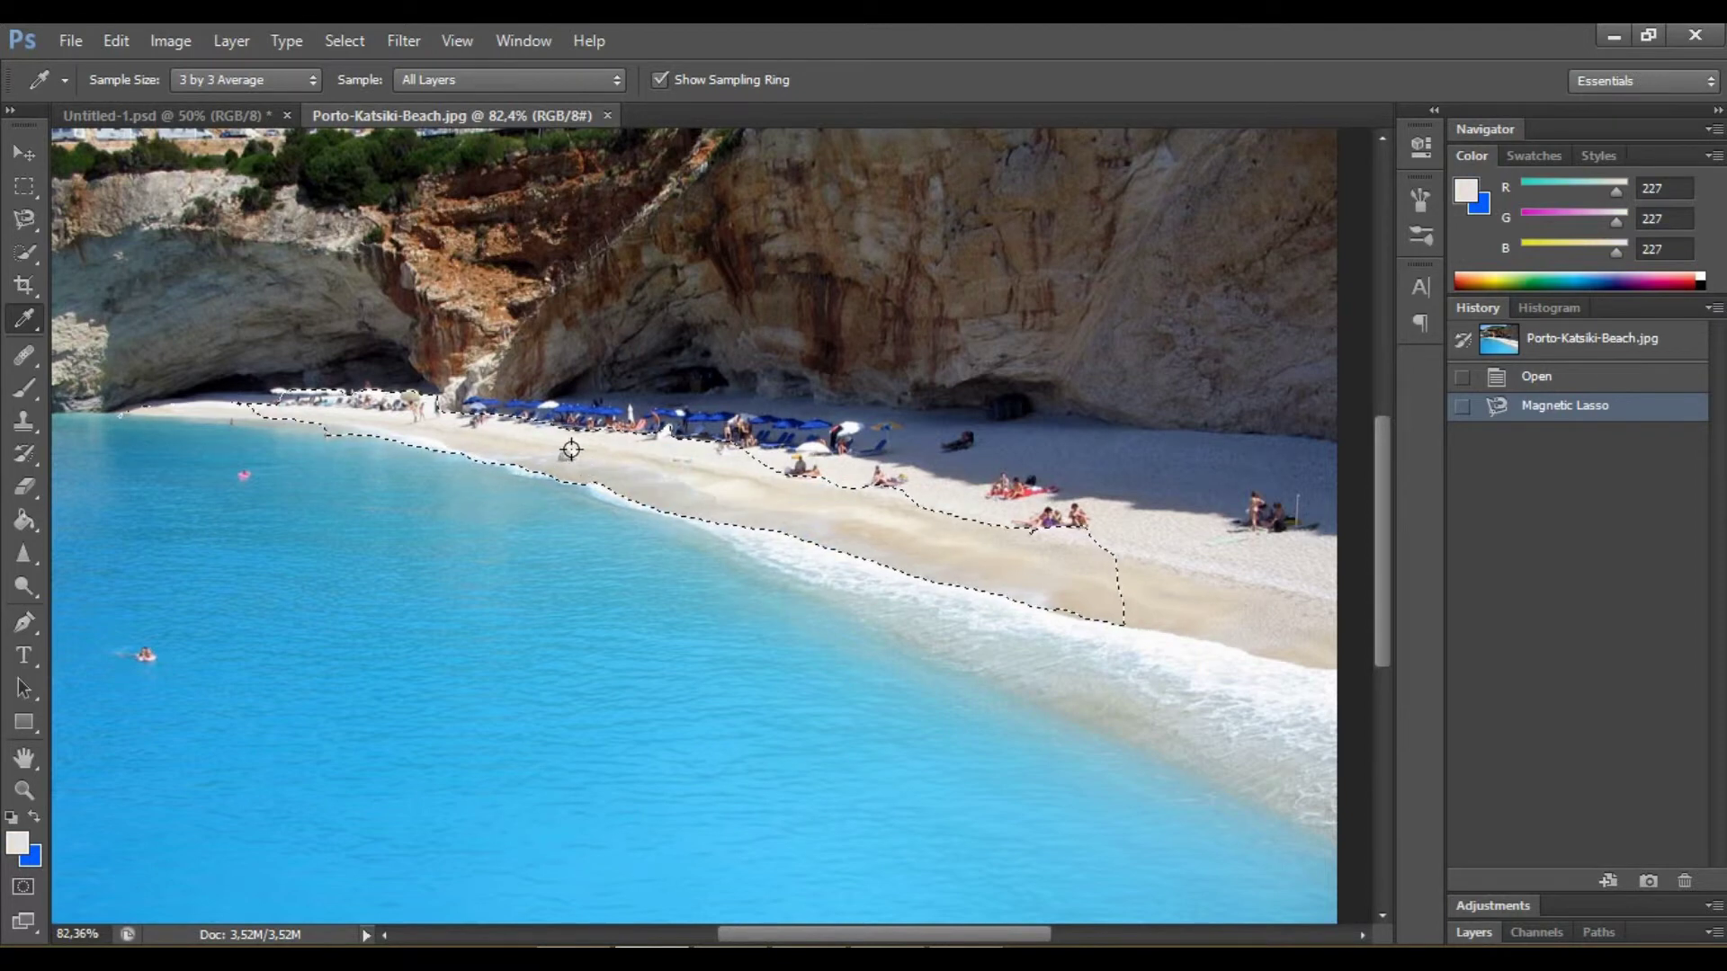
left_click(567, 454)
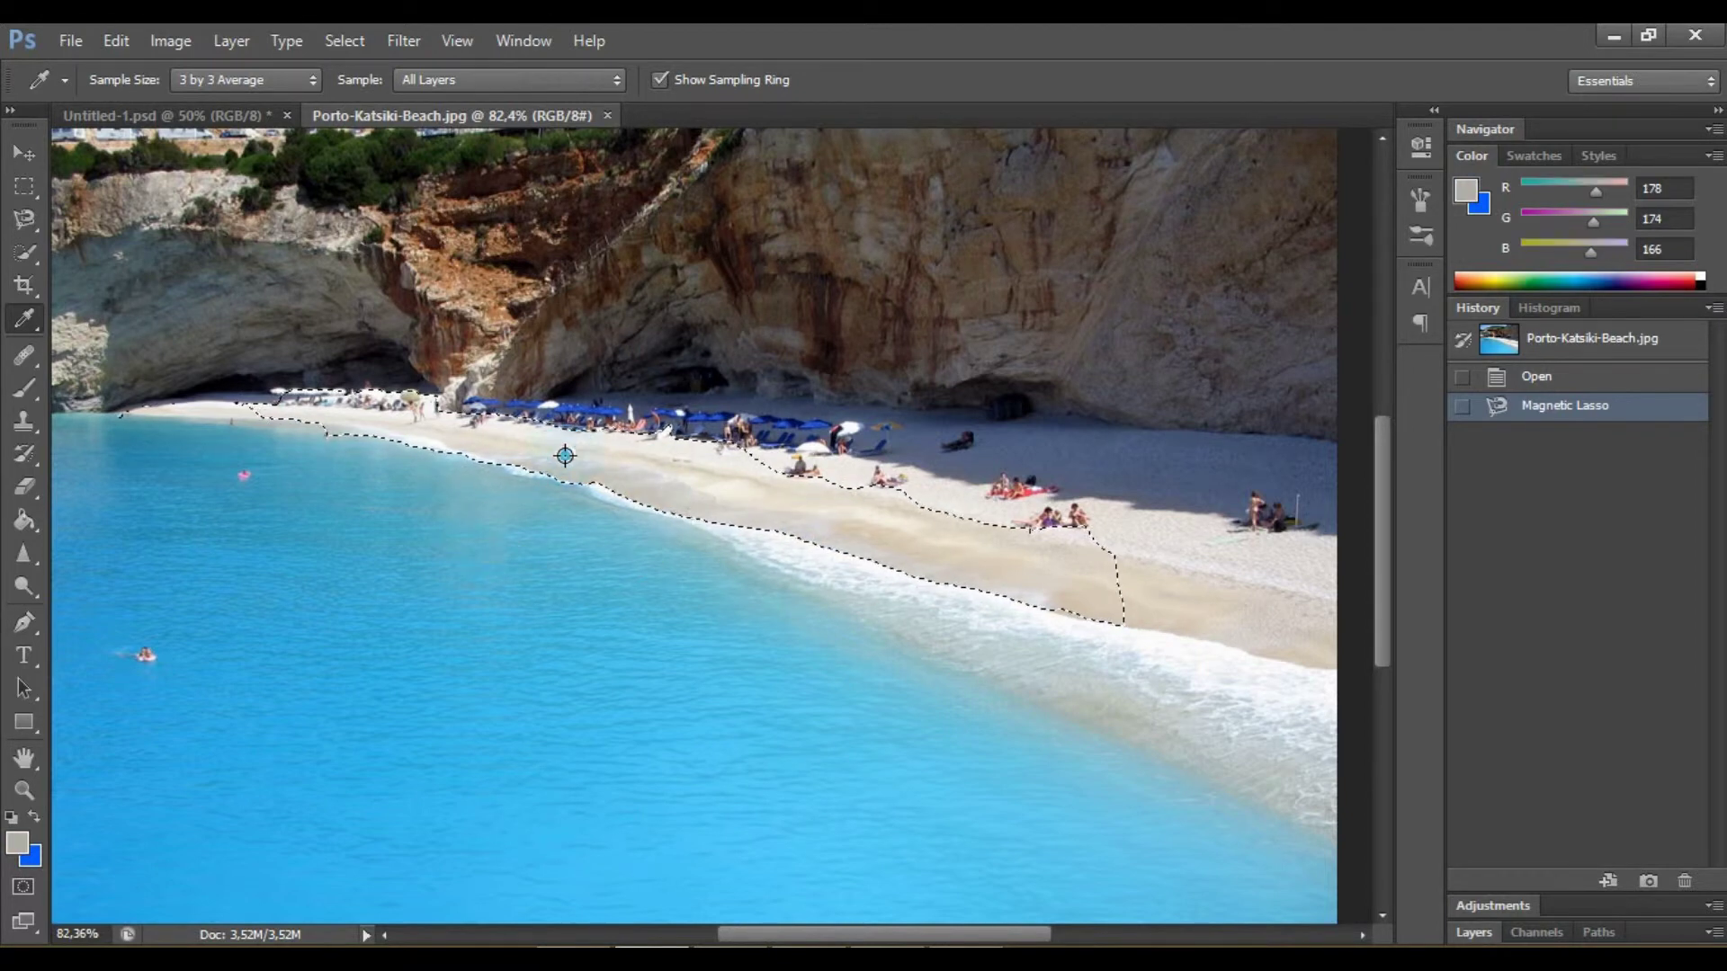
left_click(475, 421)
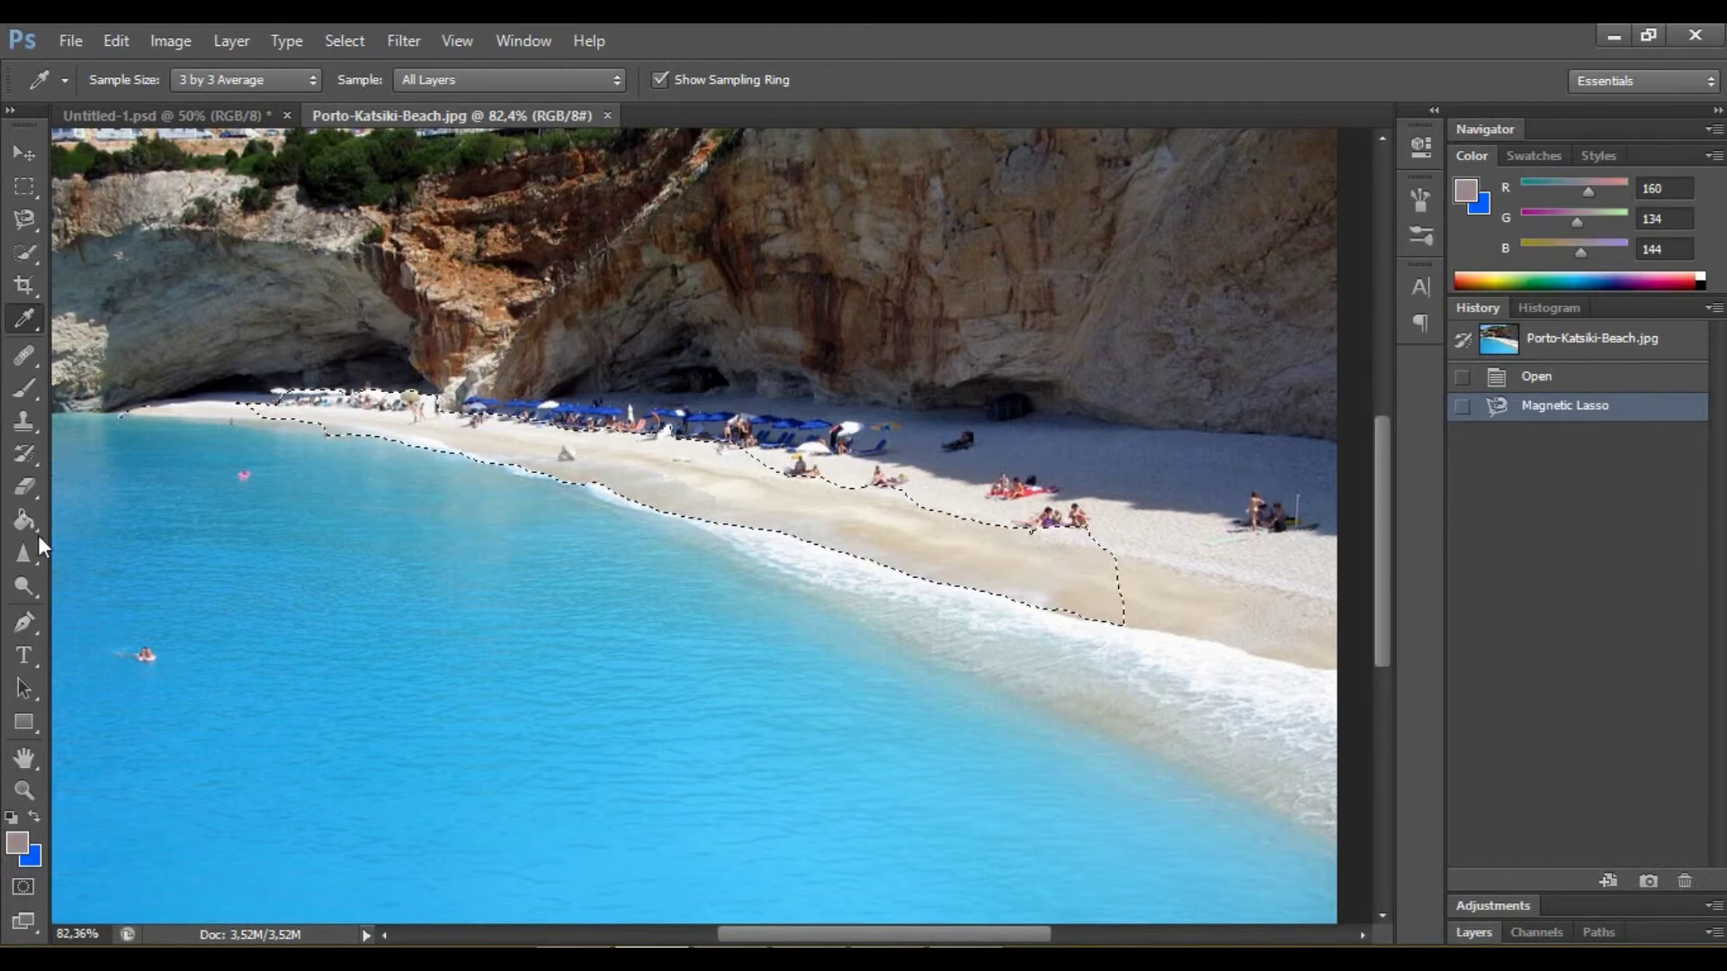
left_click(25, 388)
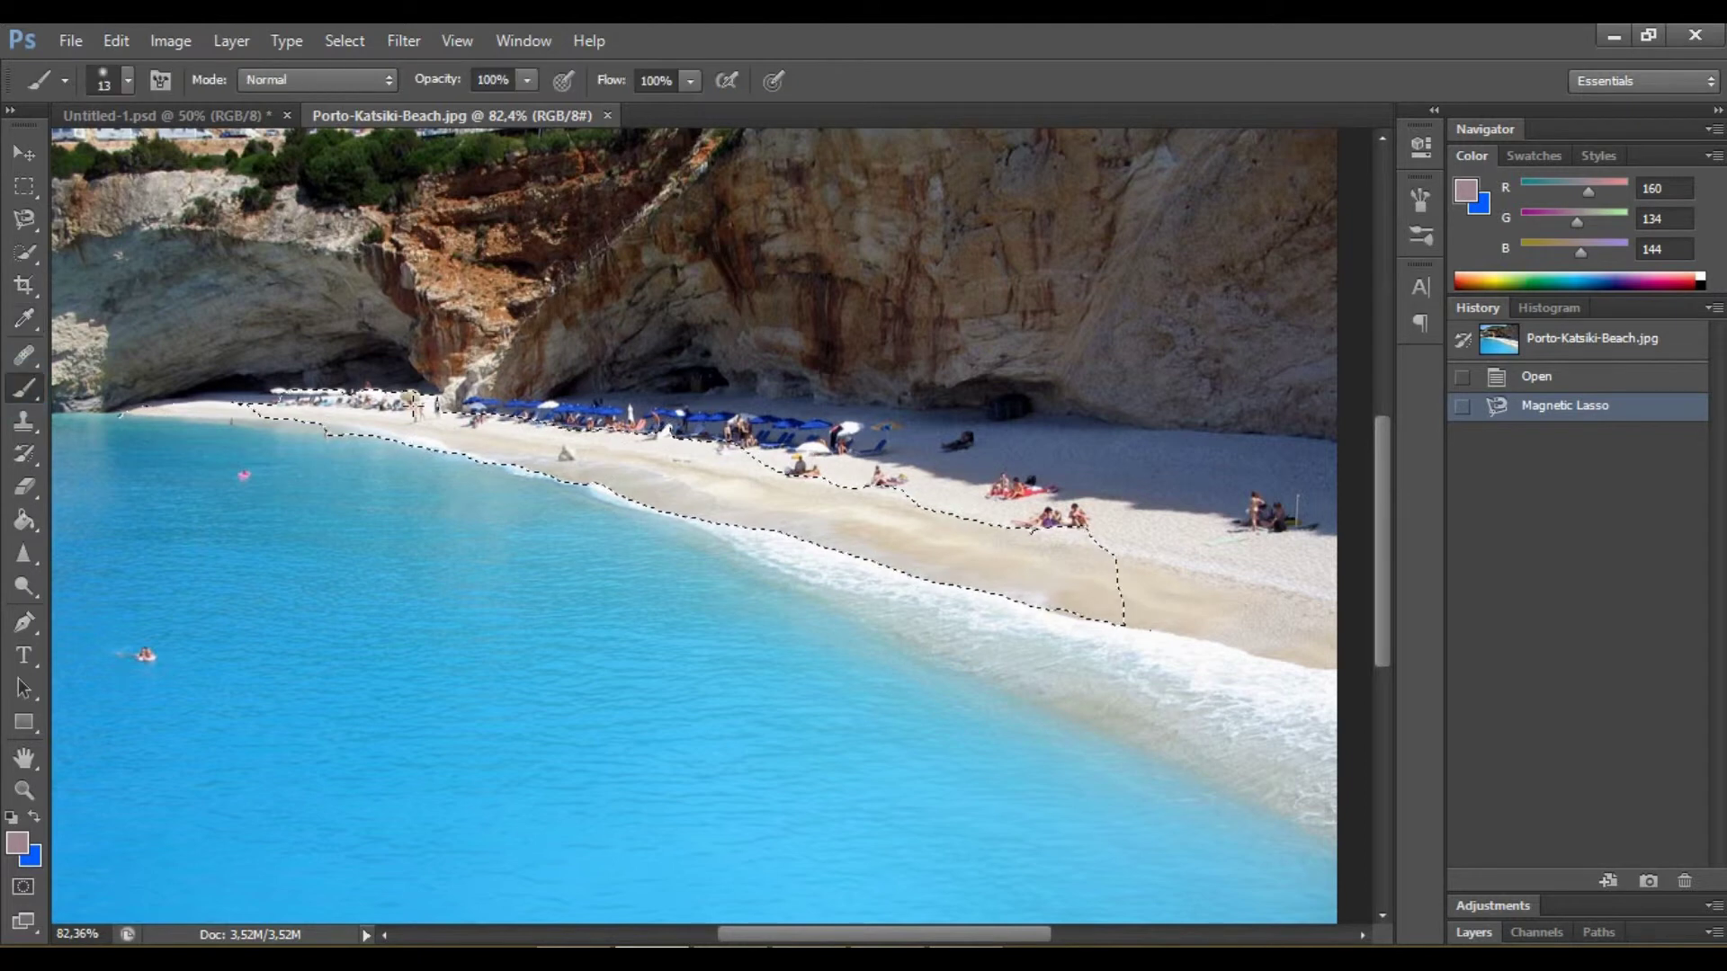
- Paint the sand selection mauve with a 308 px brush
left_click(128, 79)
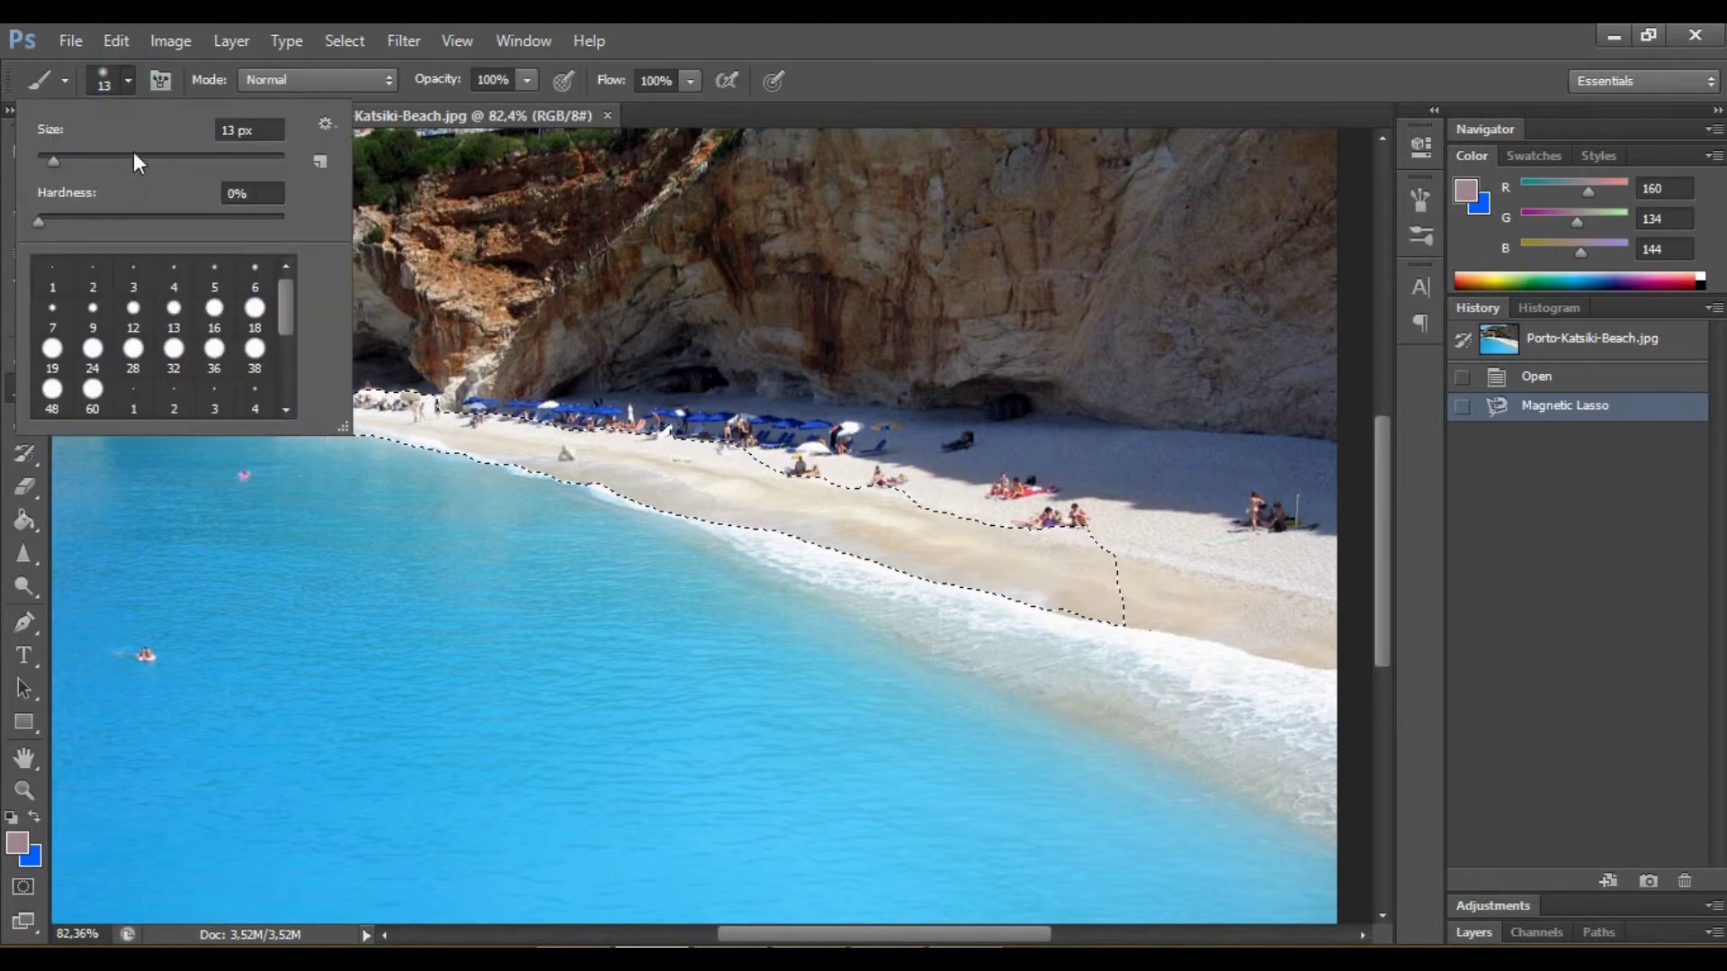
left_click_drag(133, 157, 198, 160)
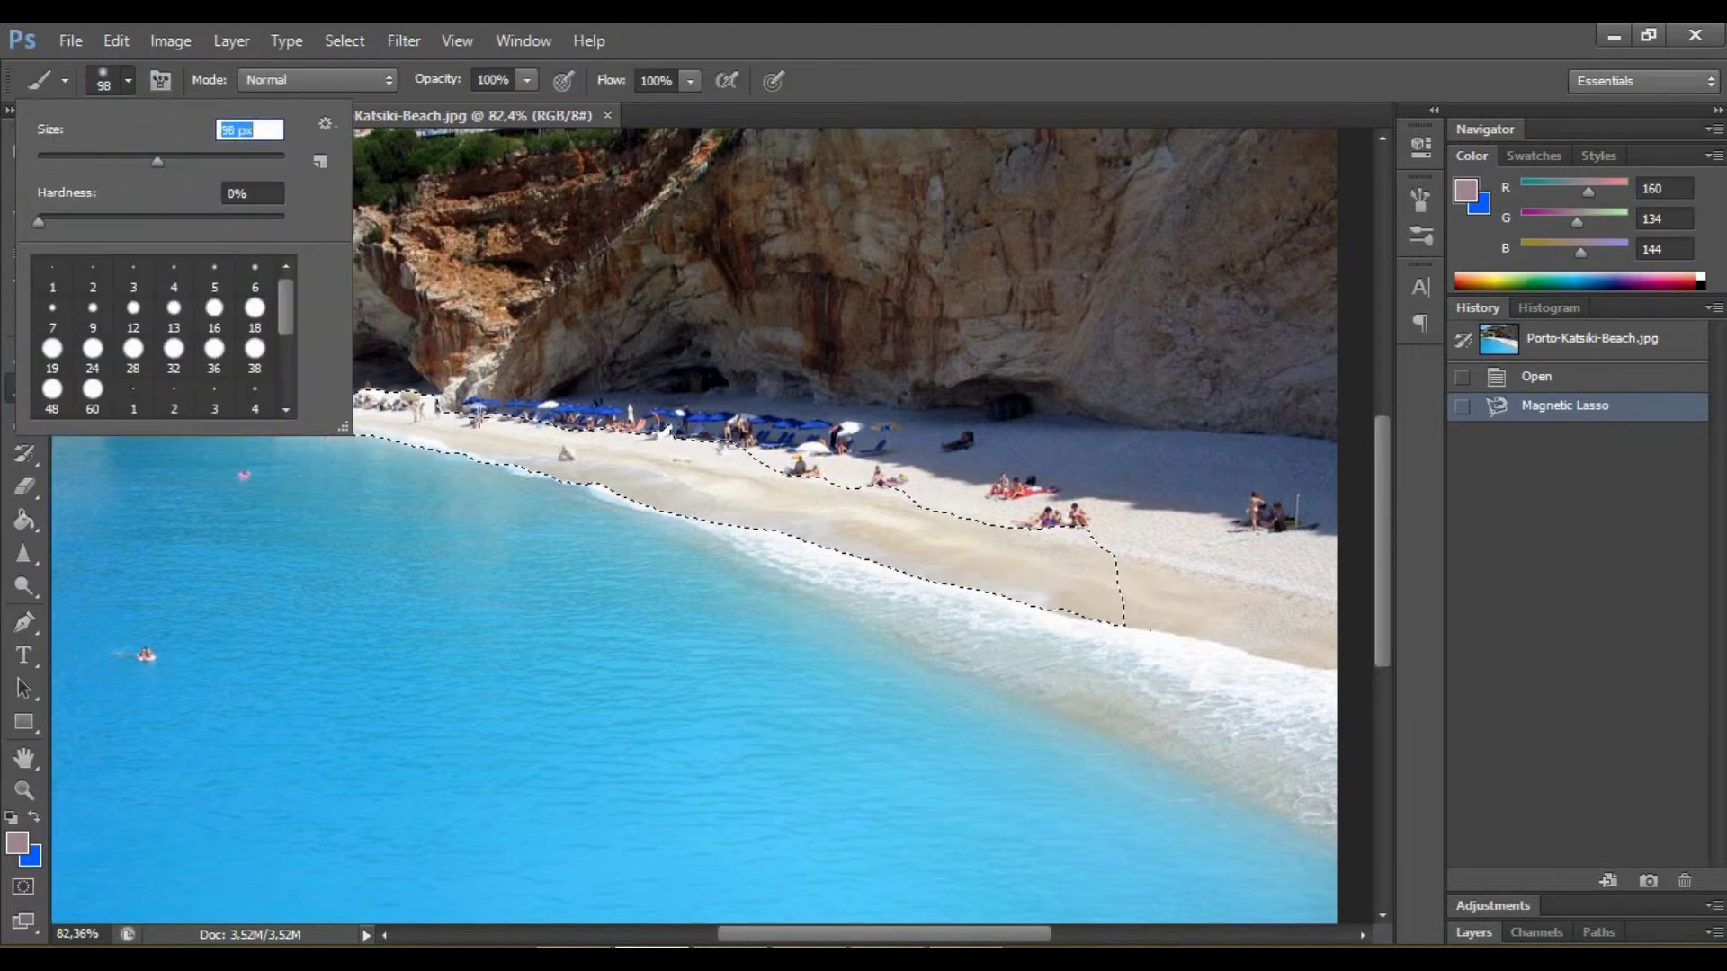
left_click(235, 151)
type("308")
key("Return")
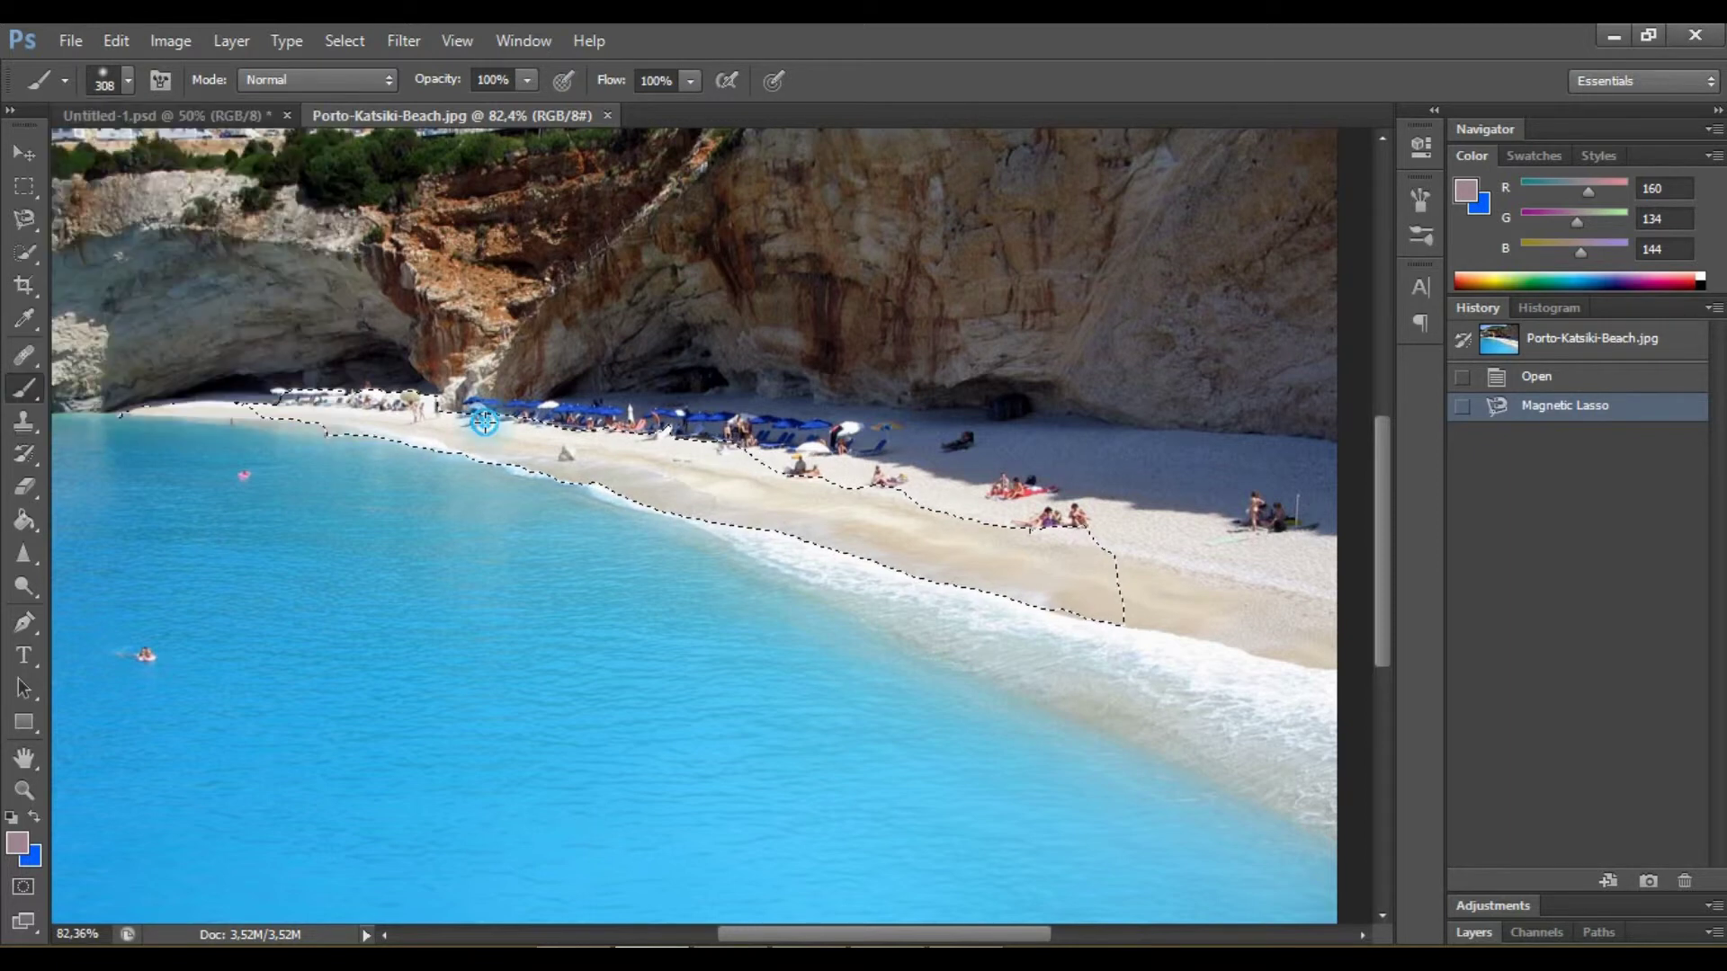
left_click_drag(647, 459, 387, 405)
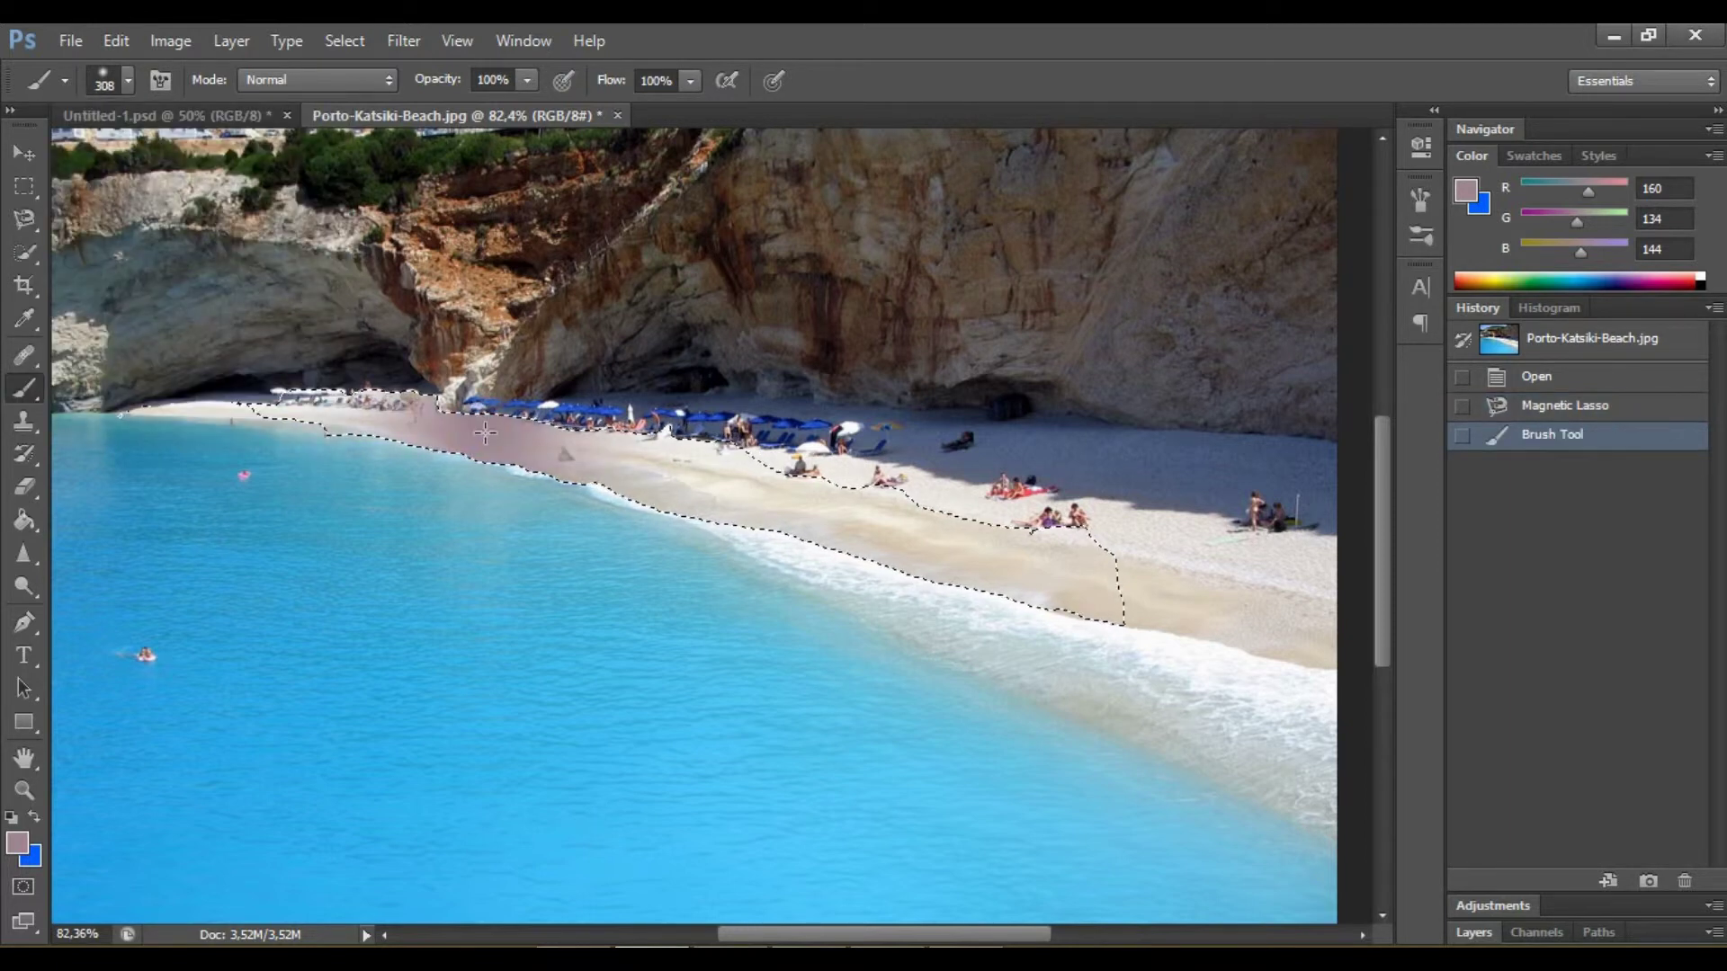
right_click(24, 388)
left_click(105, 395)
left_click_drag(270, 409, 449, 422)
mouse_move(575, 454)
left_mouse_down()
mouse_move(621, 508)
mouse_move(1070, 585)
left_mouse_up()
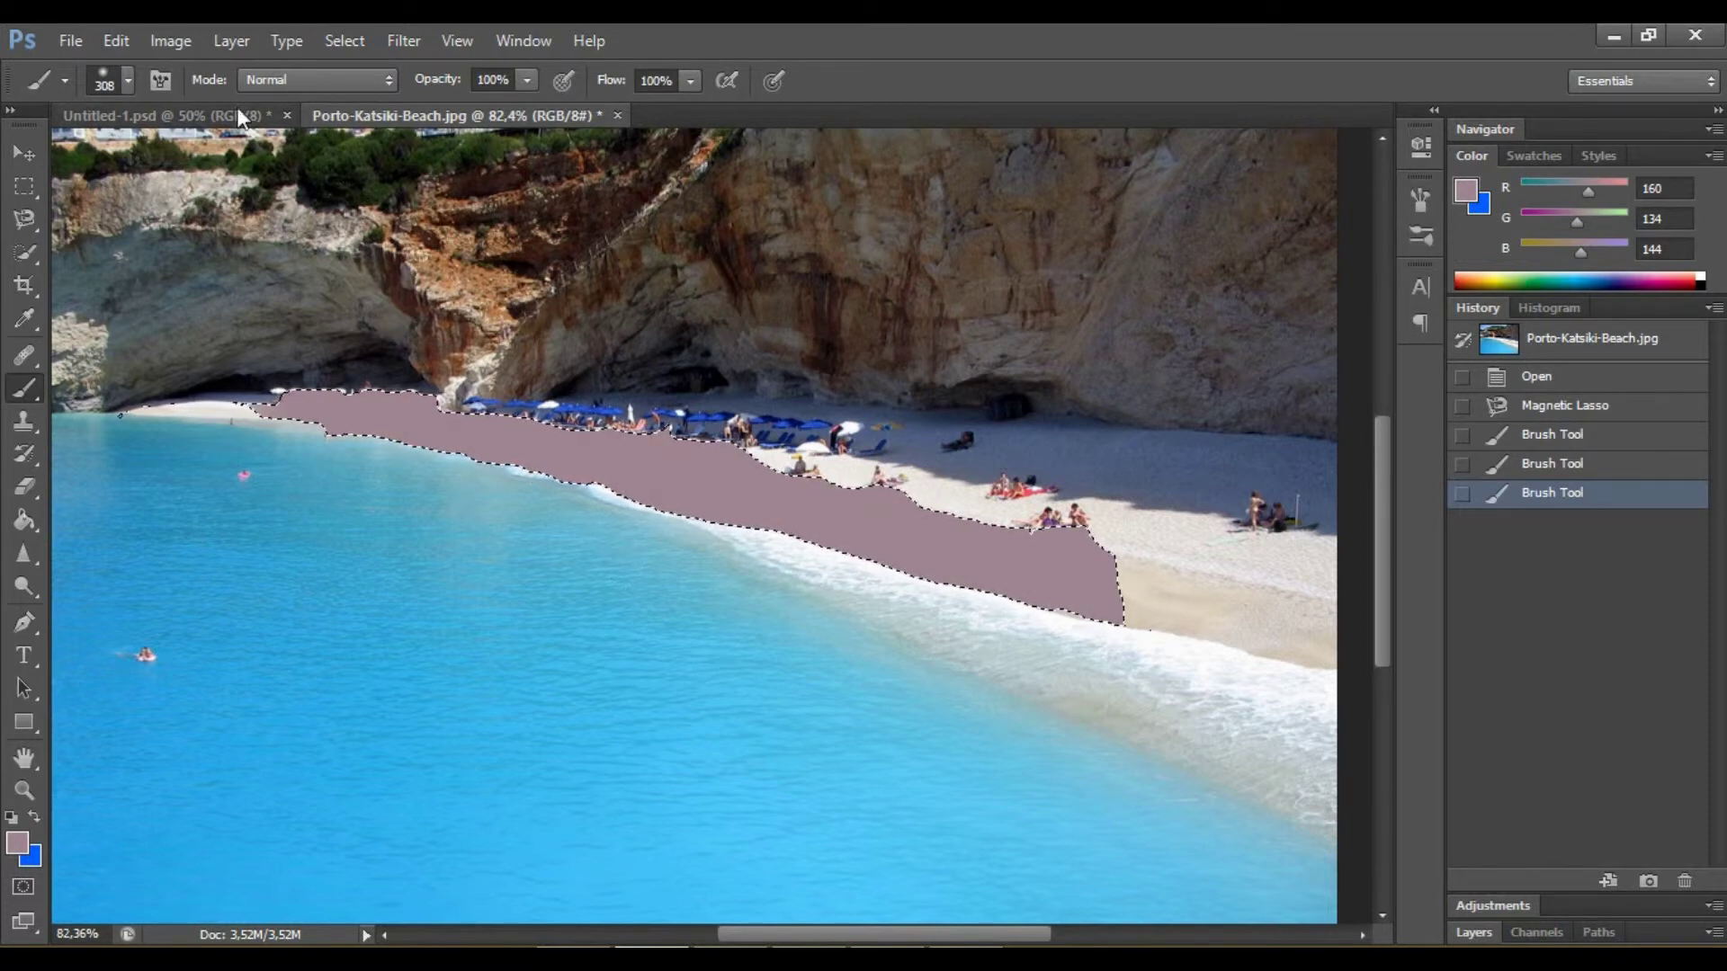
- Touch up the strip's left edge with a 63 px brush, then revert to the Open history state
left_click(122, 78)
left_click_drag(235, 161, 115, 161)
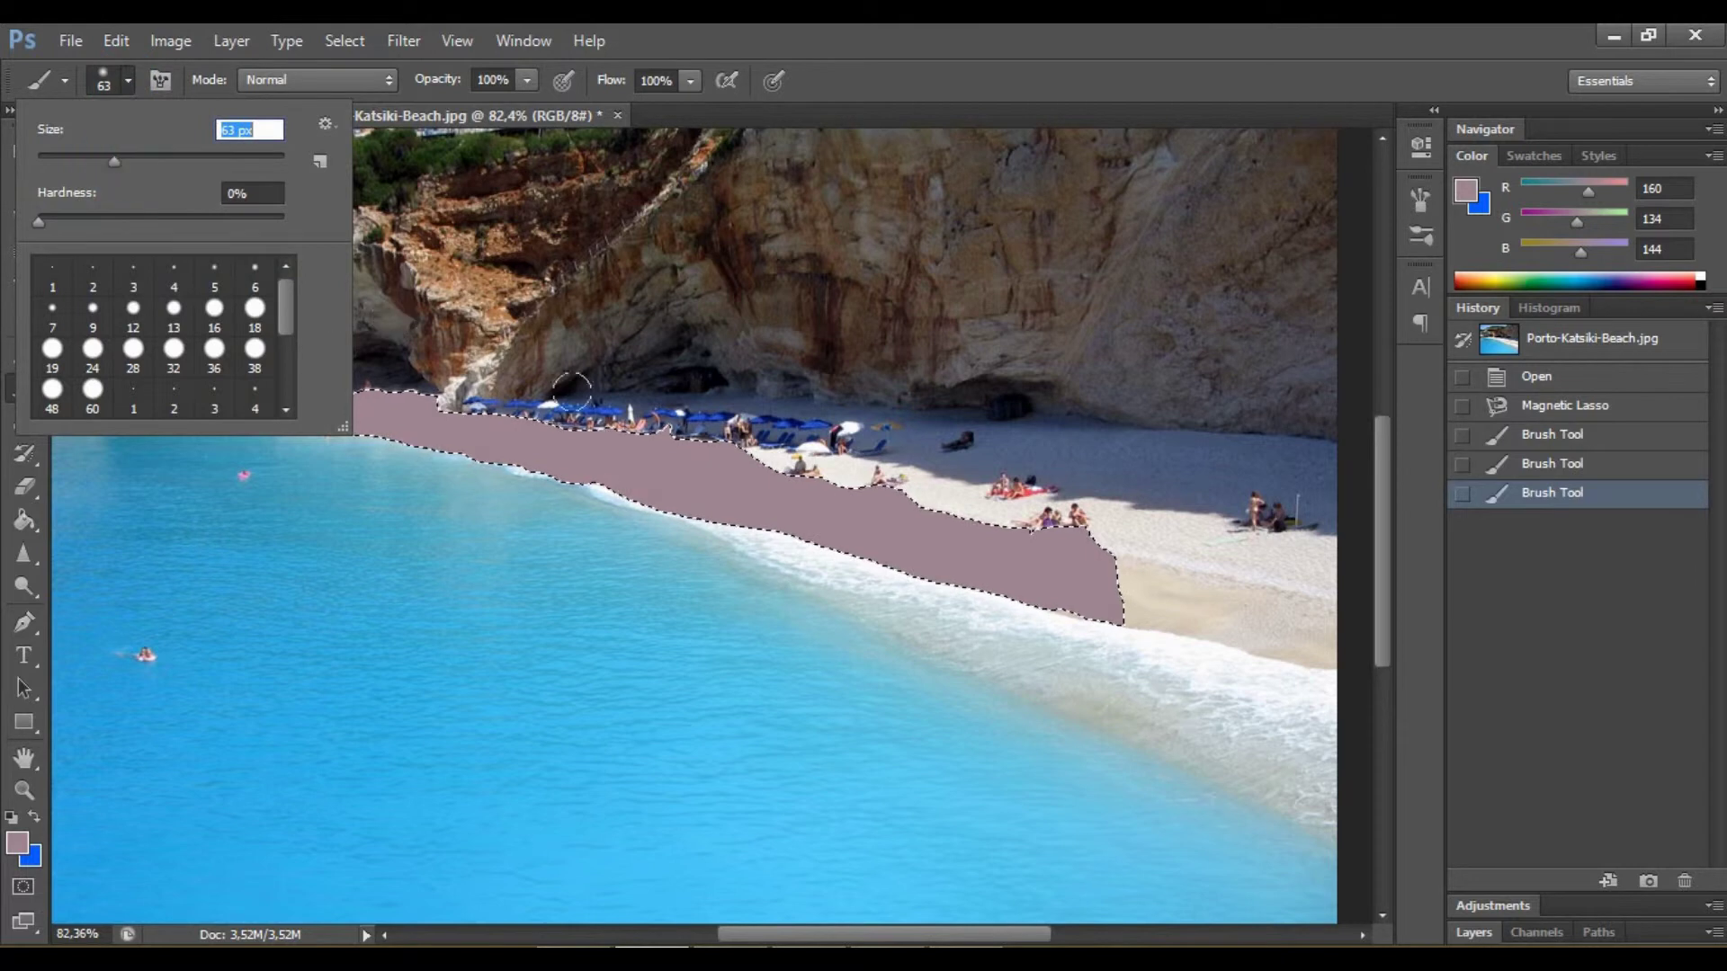
key("Return")
left_click_drag(323, 423, 260, 406)
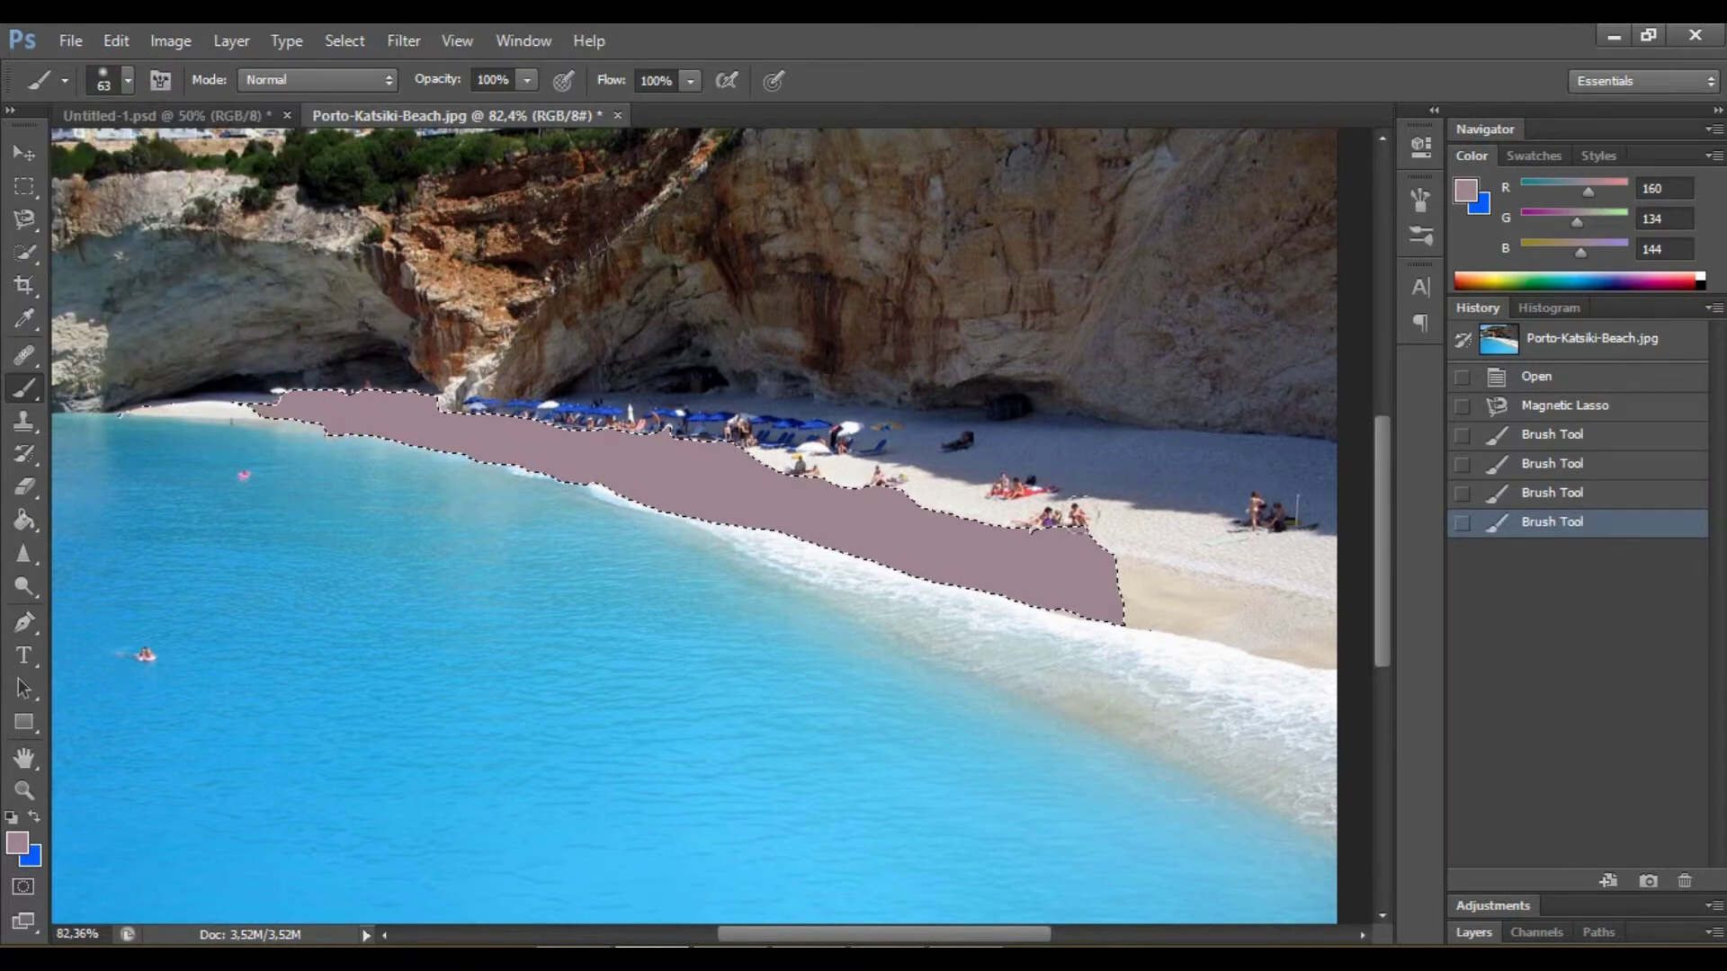
left_click_drag(326, 392, 377, 403)
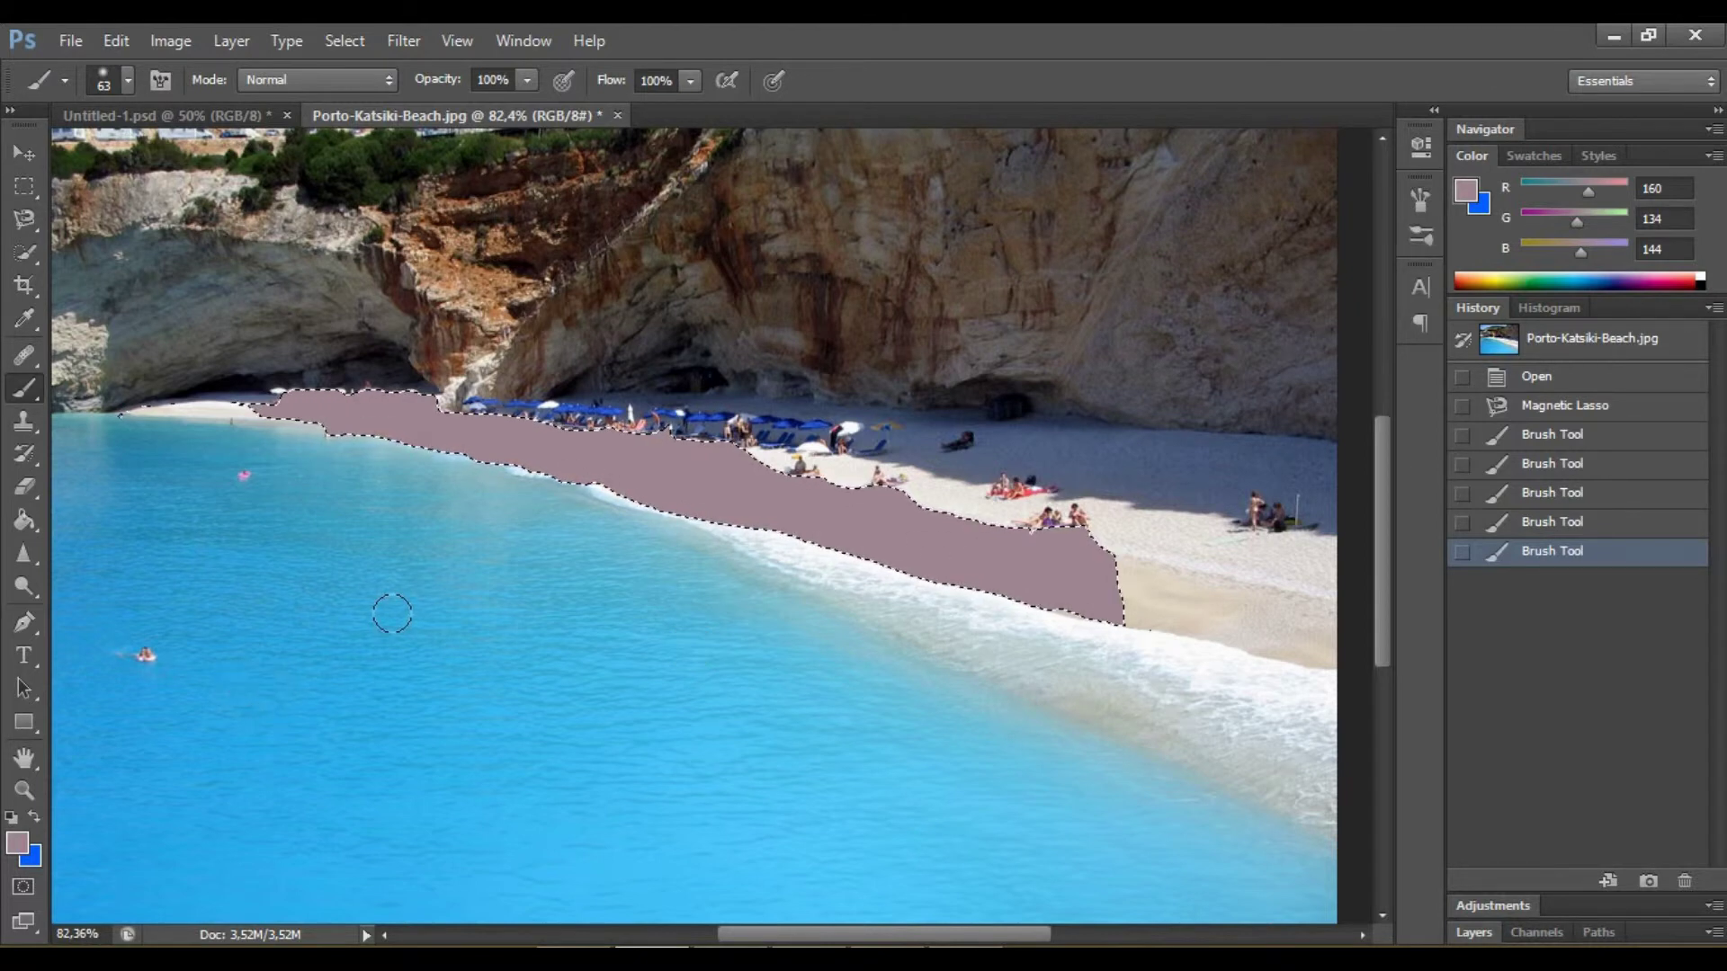
left_click(1554, 377)
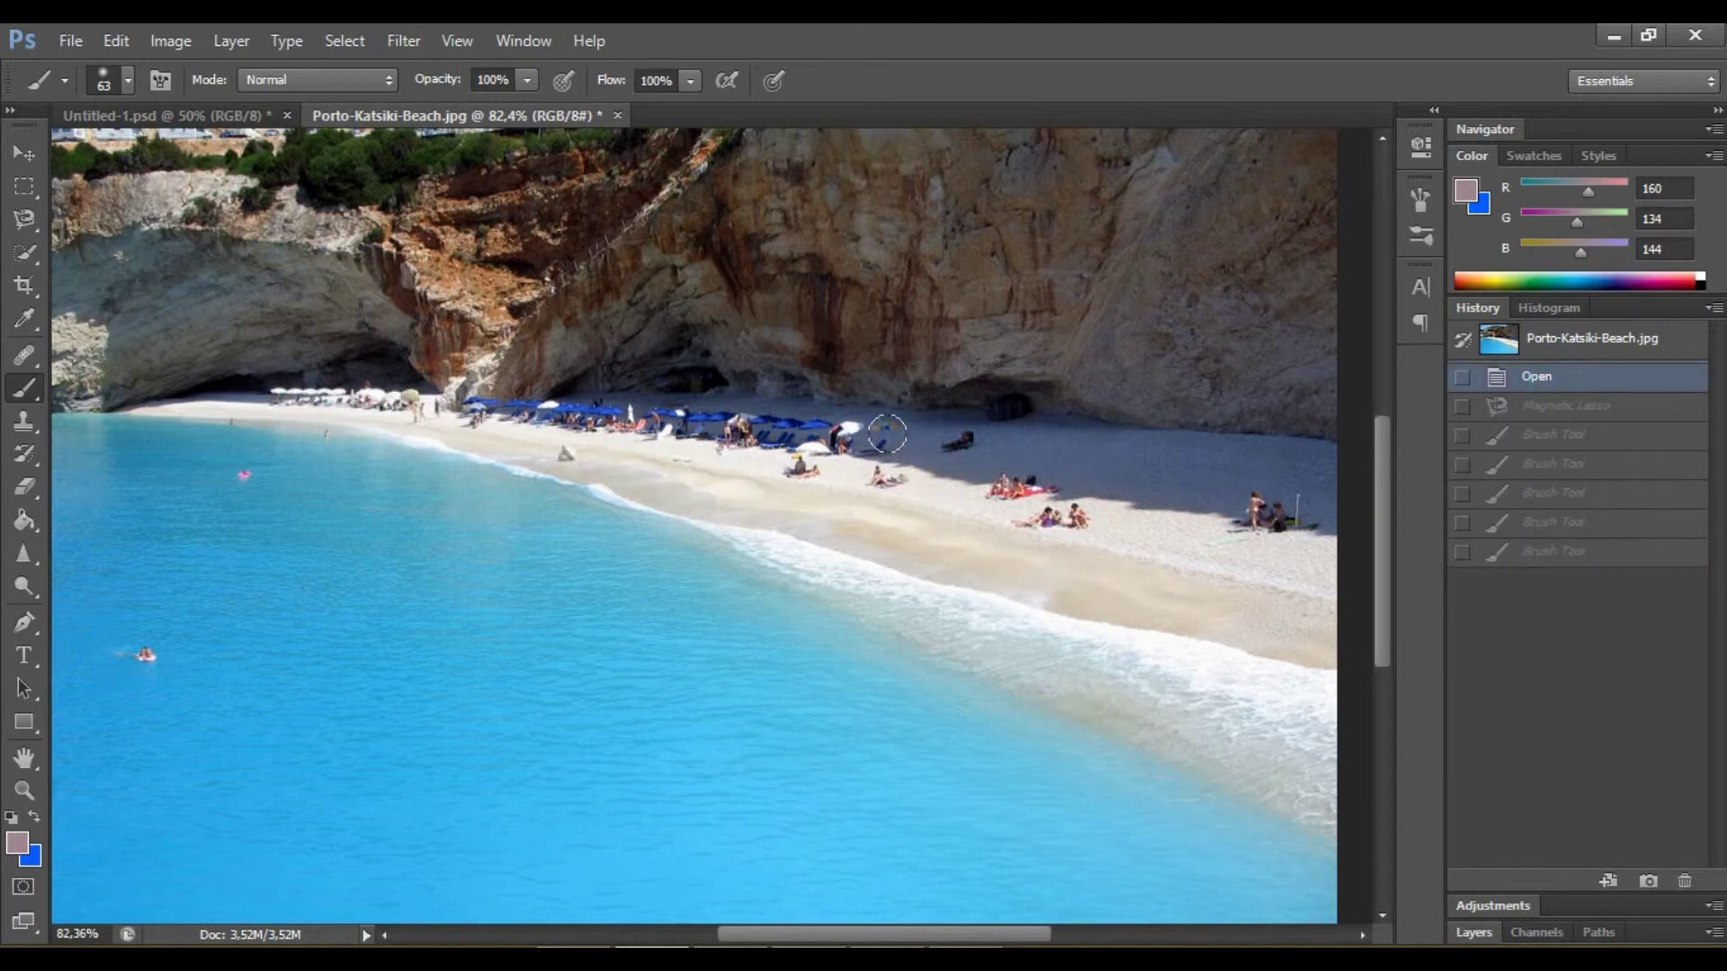
- Sample foam, water and umbrellas, ending with an off-white foreground (239, 236, 232)
key("i")
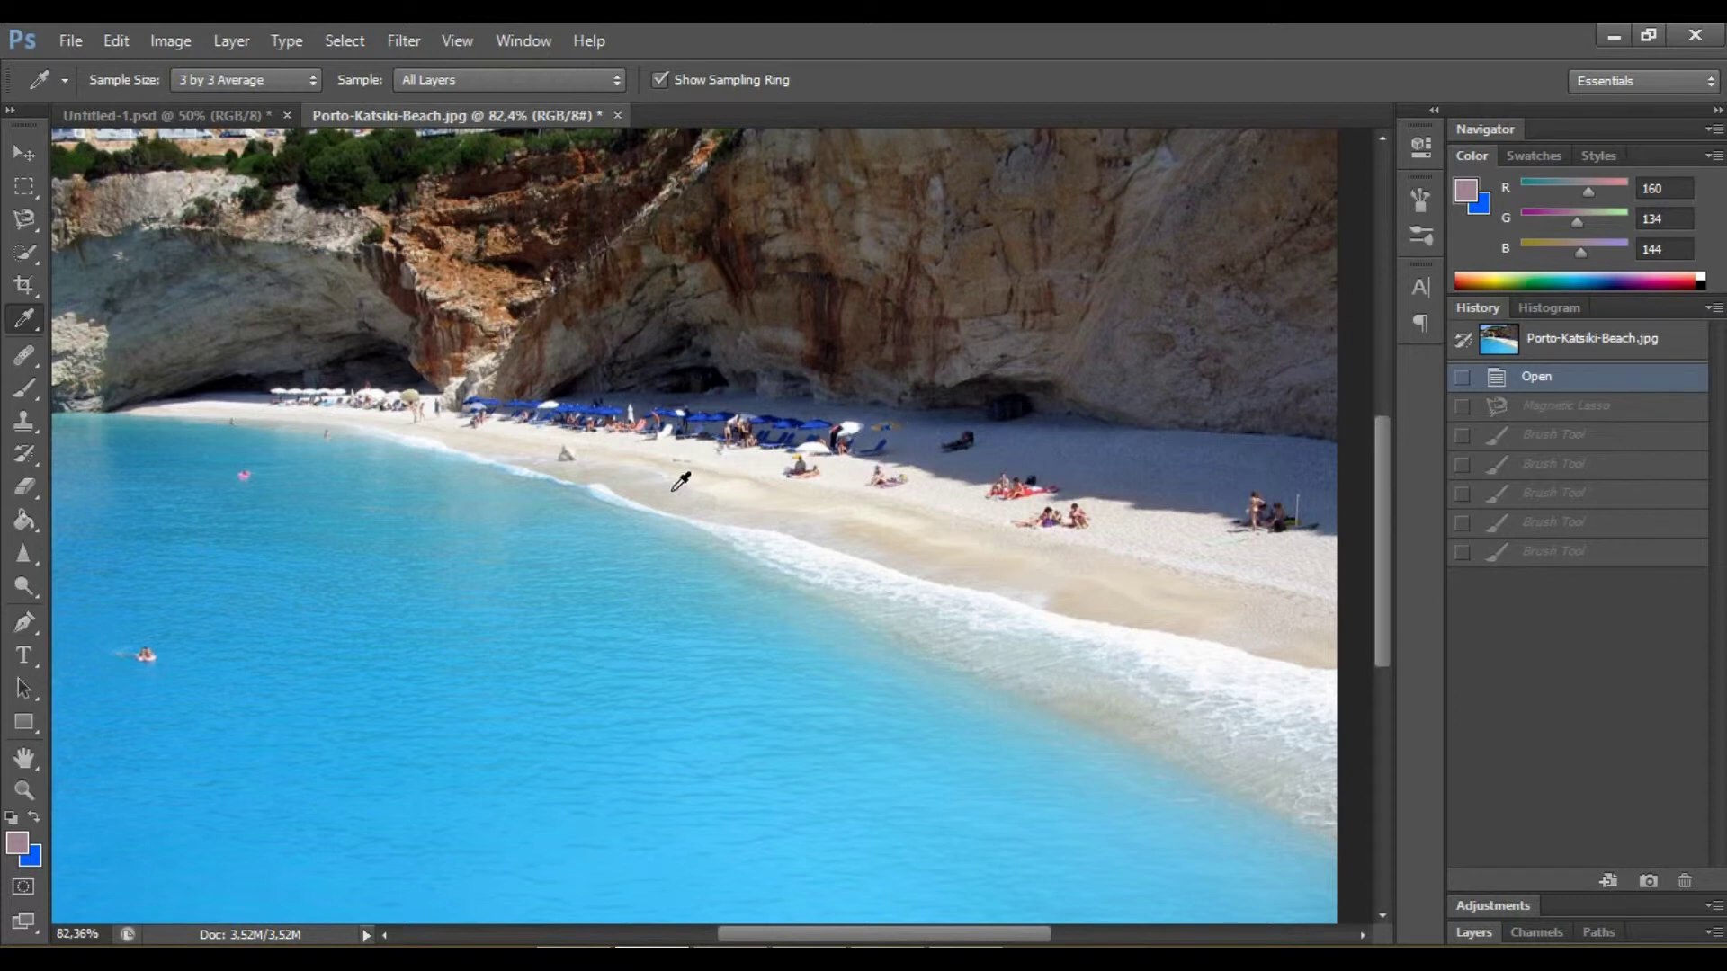
left_click(619, 292)
left_click(465, 658)
left_click(907, 640)
left_click(301, 558)
left_click(139, 449)
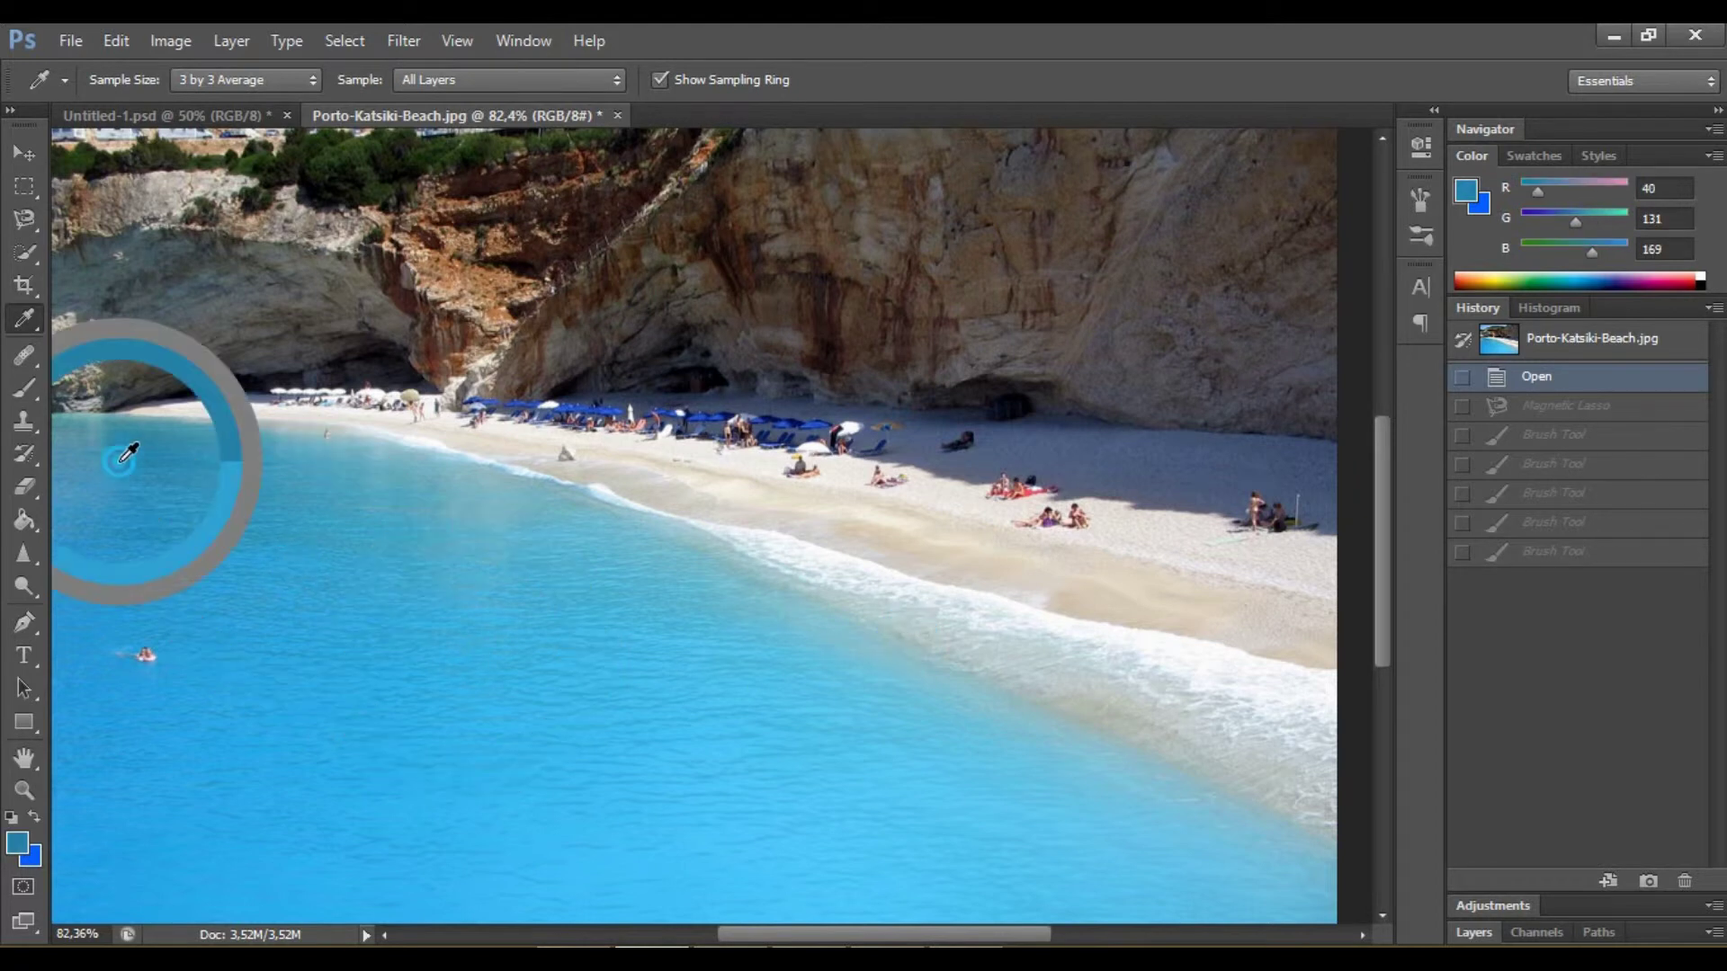
left_click(167, 622)
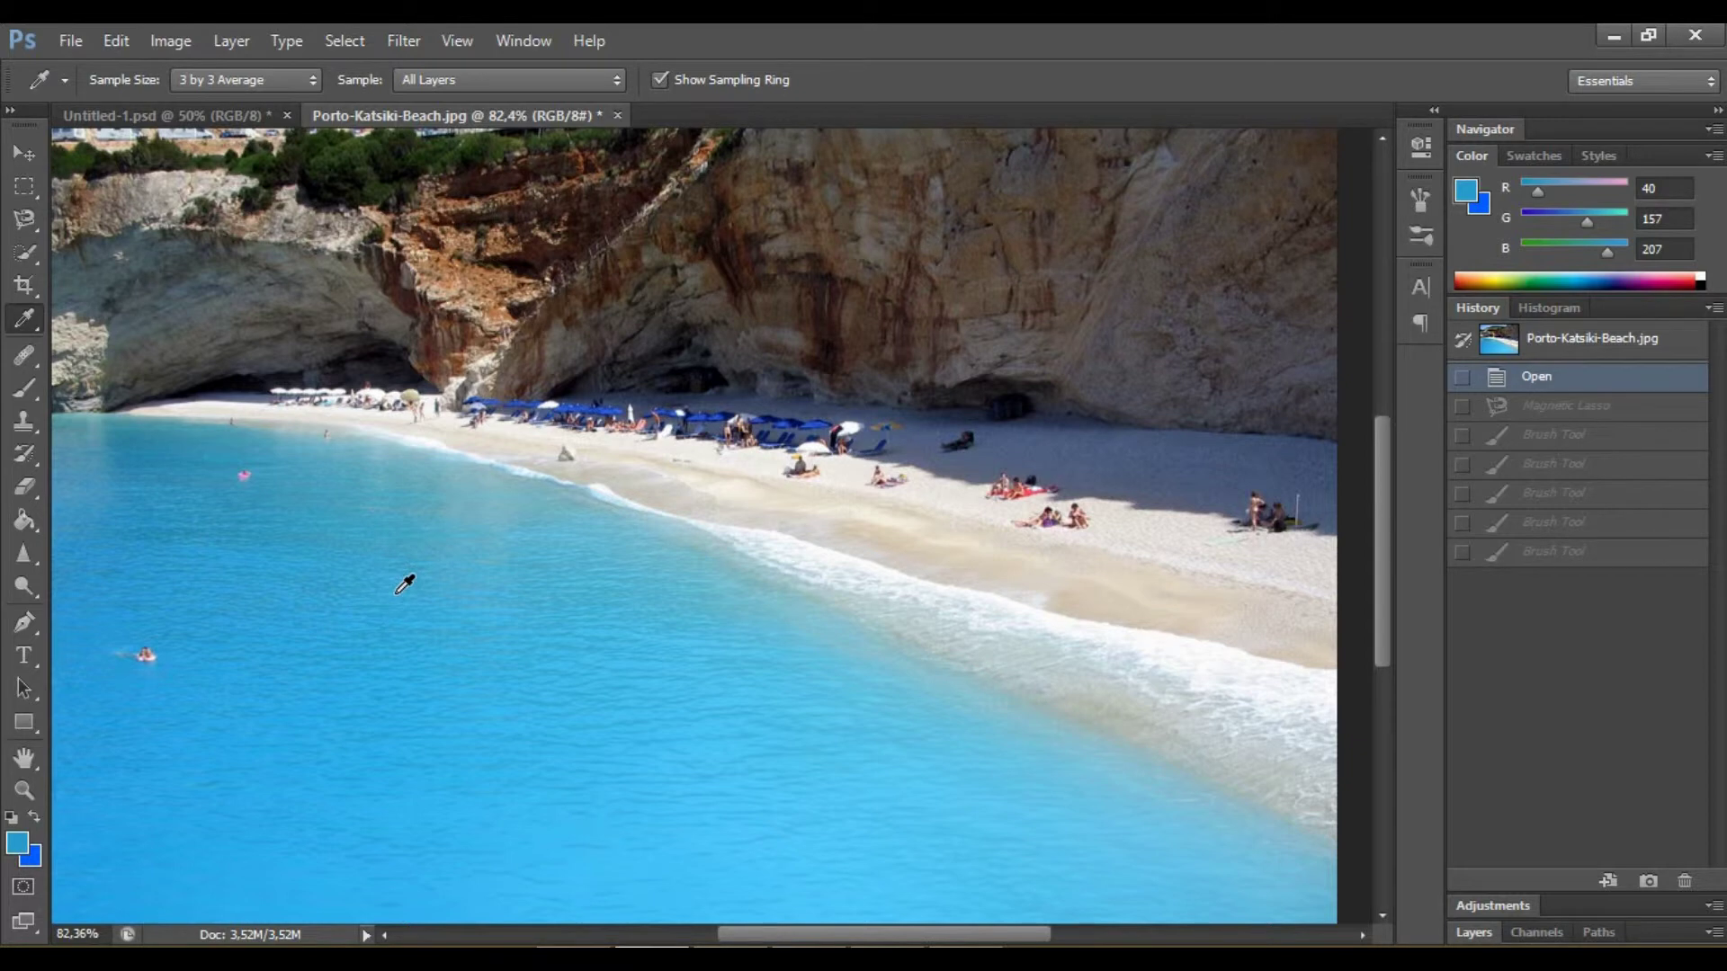
left_click(609, 408)
- Sample background colours from cliffs, water and sand, ending on a dark cliff tone
left_click(642, 443, "alt")
left_click(843, 462, "alt")
left_click(909, 316, "alt")
left_click(577, 269, "alt")
left_click(257, 286, "alt")
left_click(219, 486, "alt")
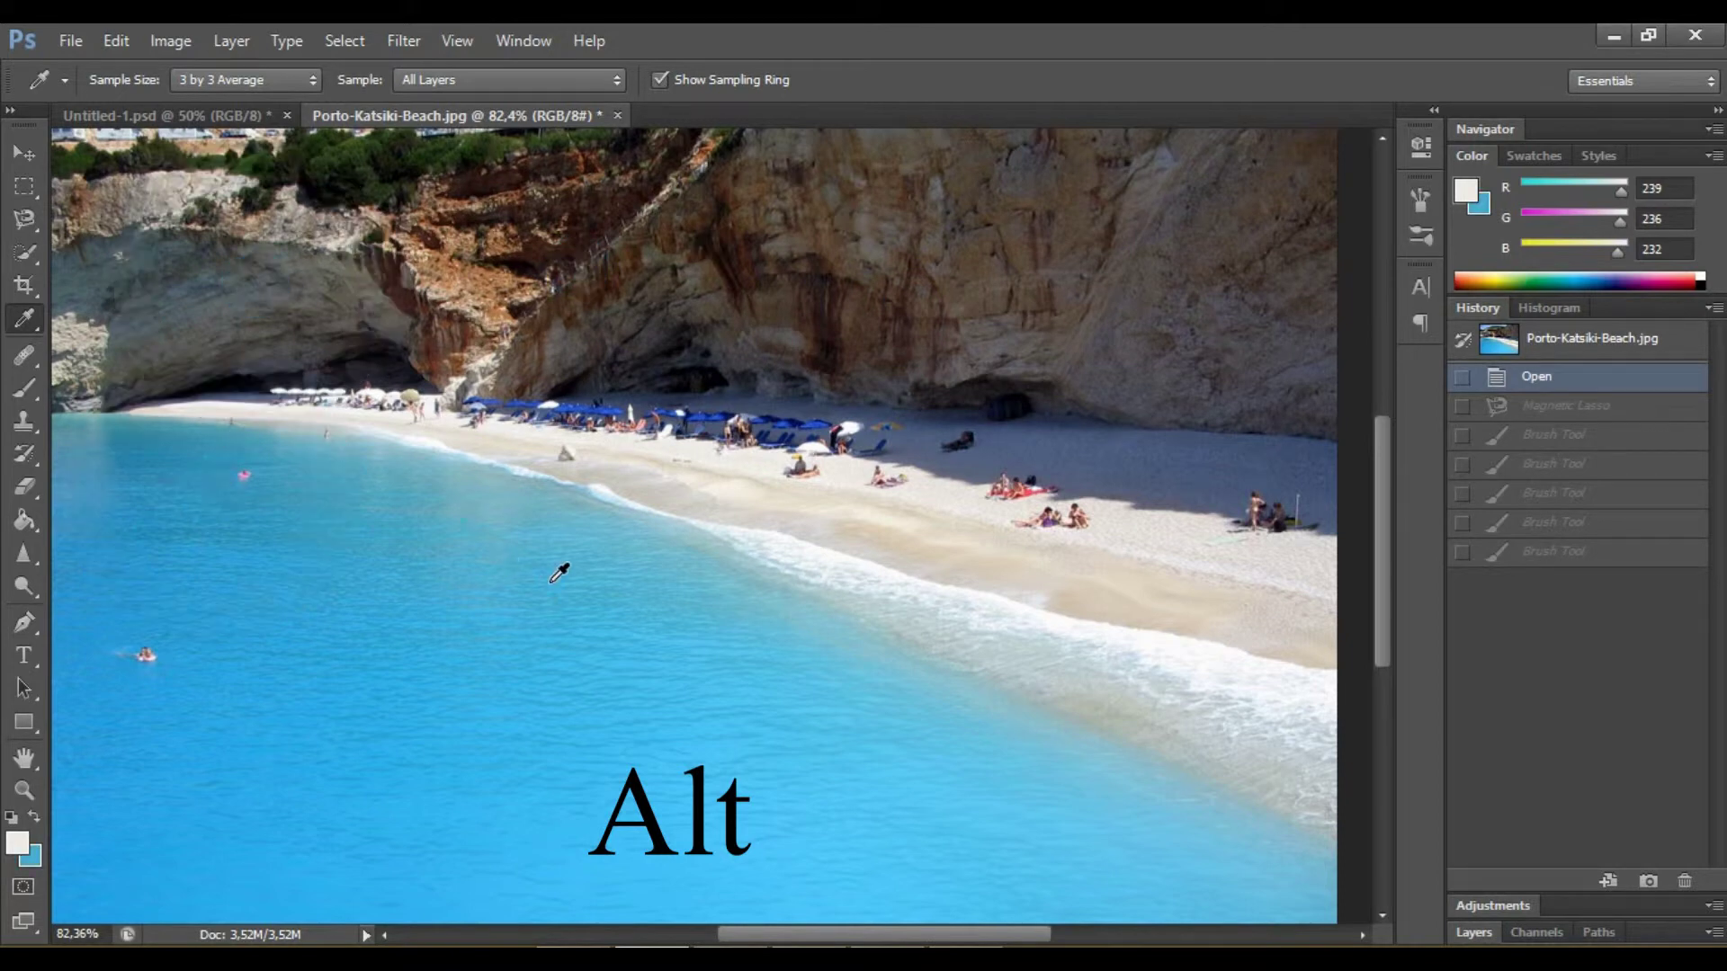
left_click(791, 423, "alt")
left_click(1122, 344, "alt")
left_click(1094, 500, "alt")
left_click(1038, 612, "alt")
left_click(809, 442, "alt")
left_click(813, 332, "alt")
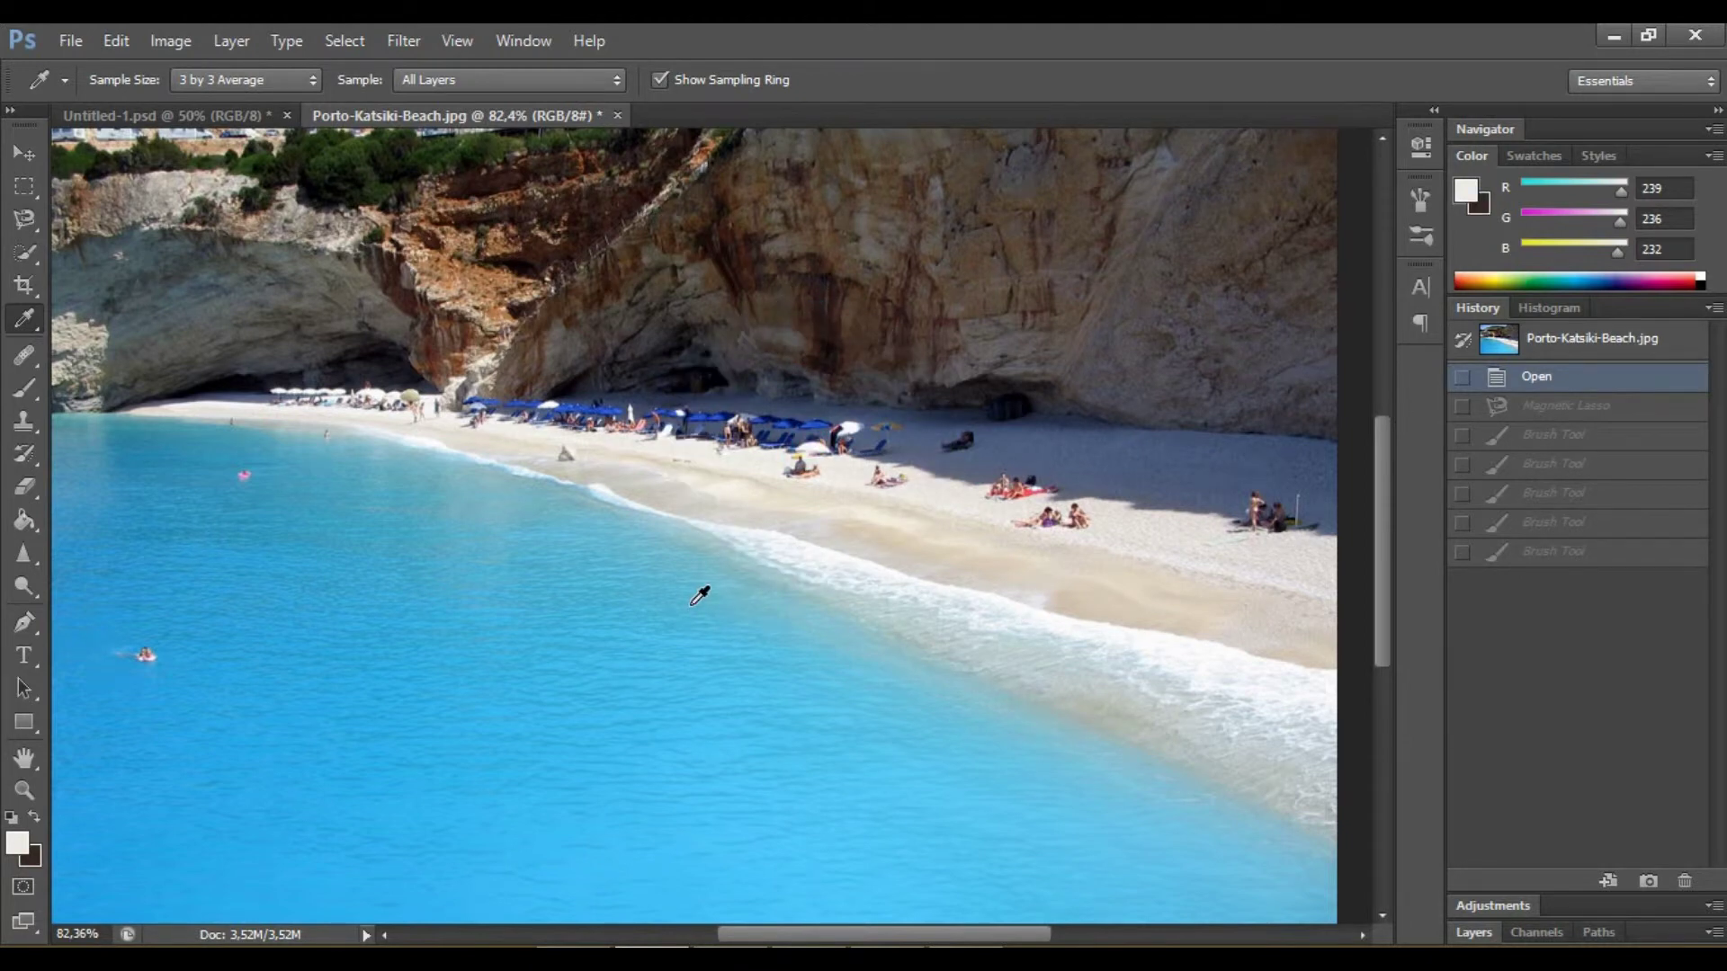
- Zoom into the water to 3200% so the individual pixels show
key("z")
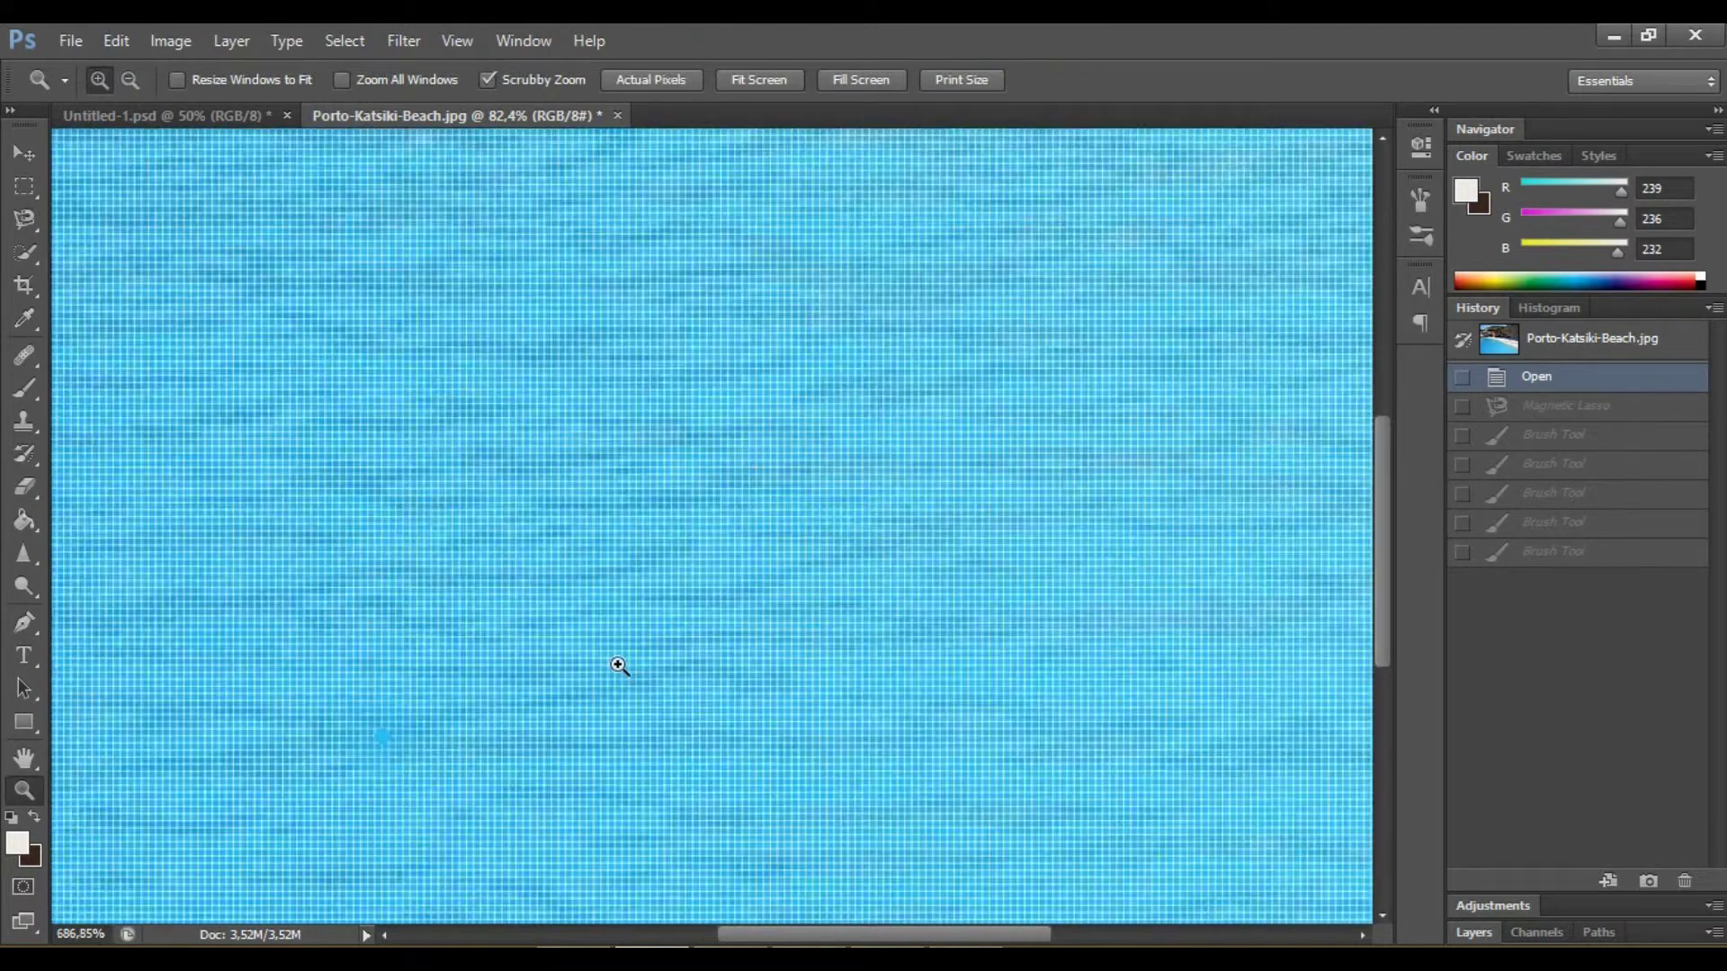
left_click_drag(388, 737, 917, 593)
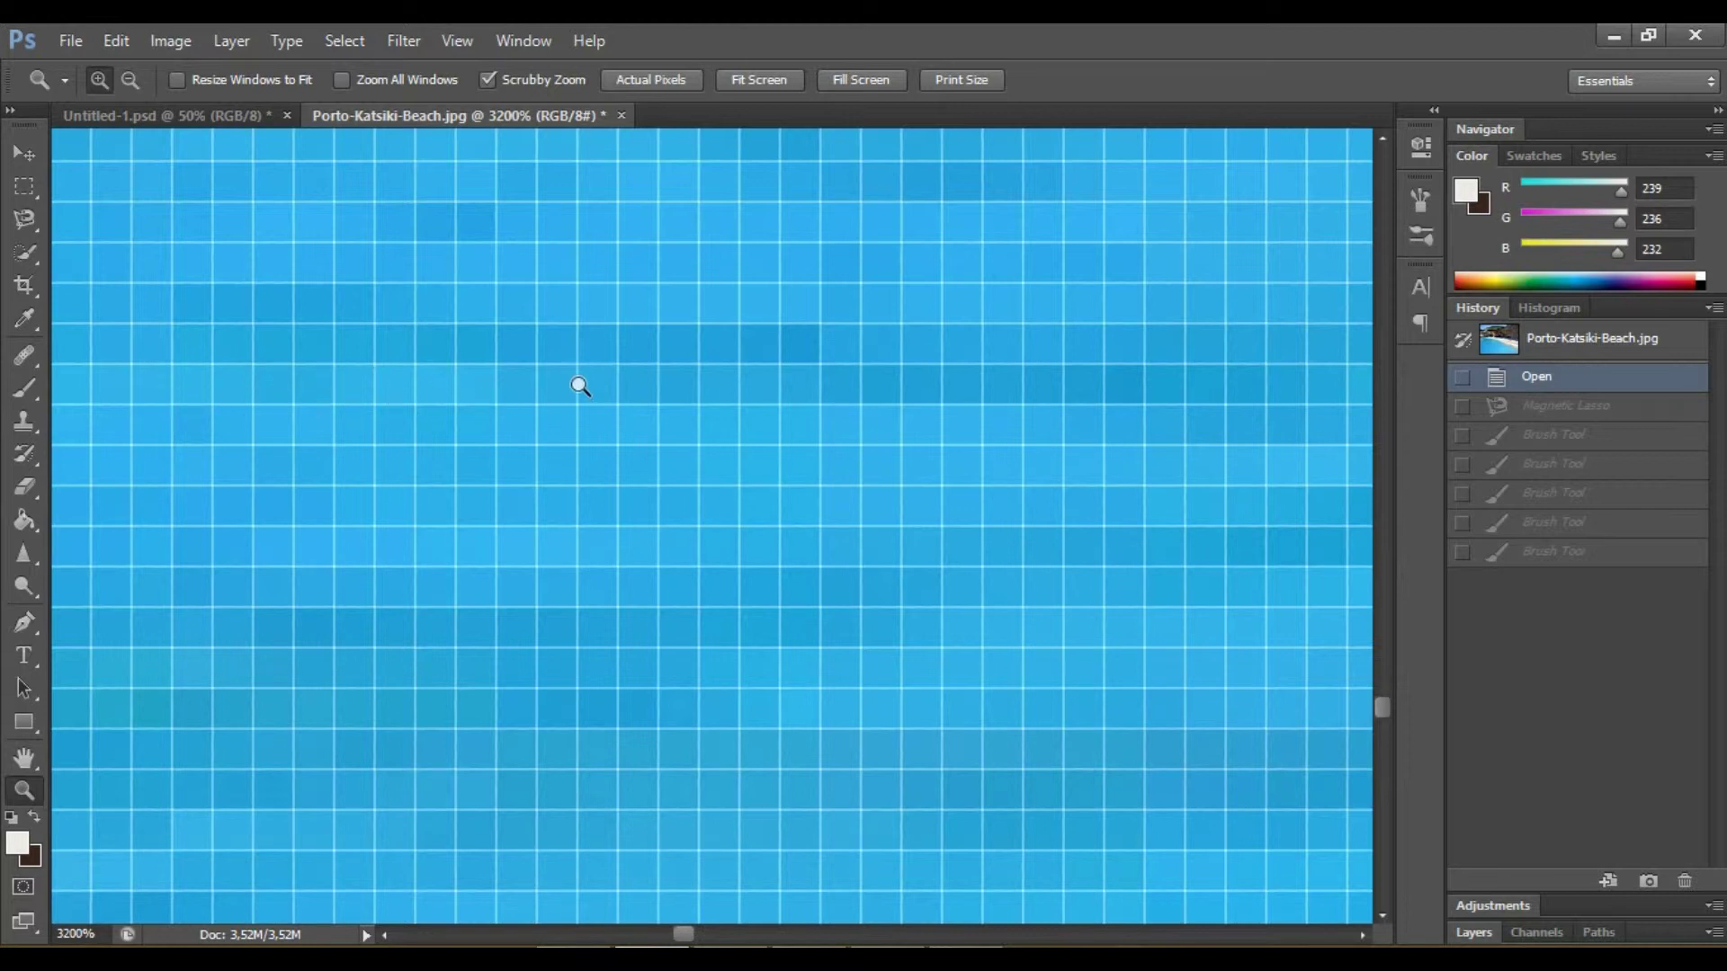
key("i")
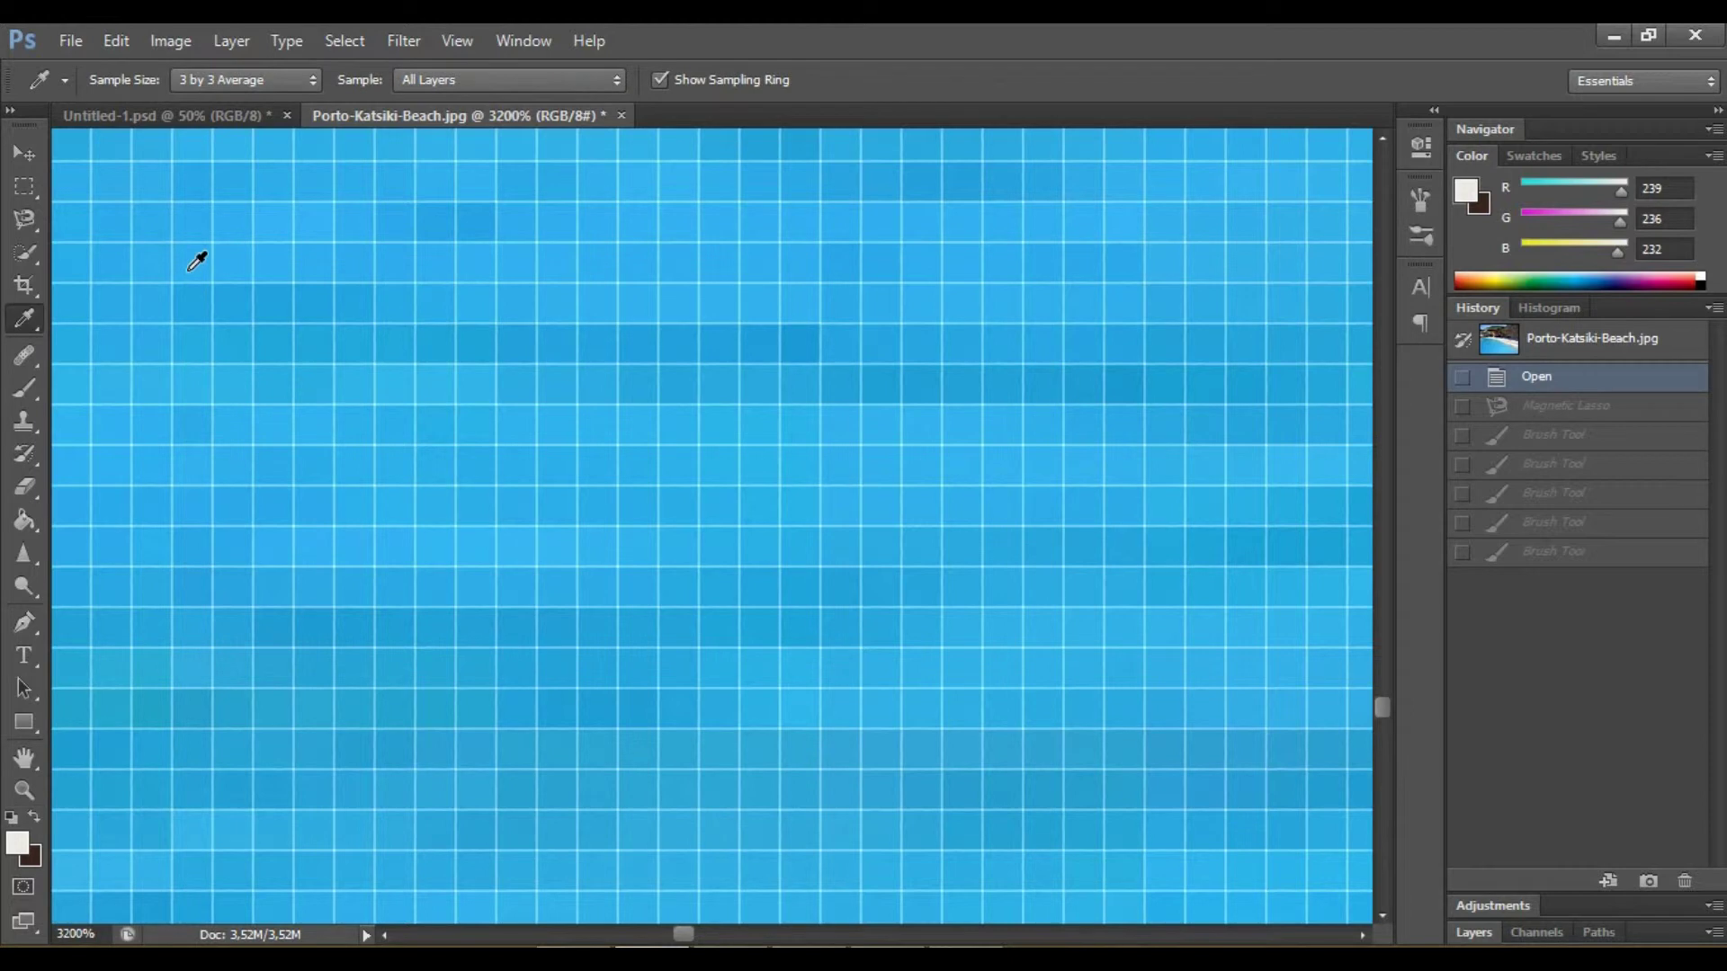
left_click(266, 301)
left_click(15, 848)
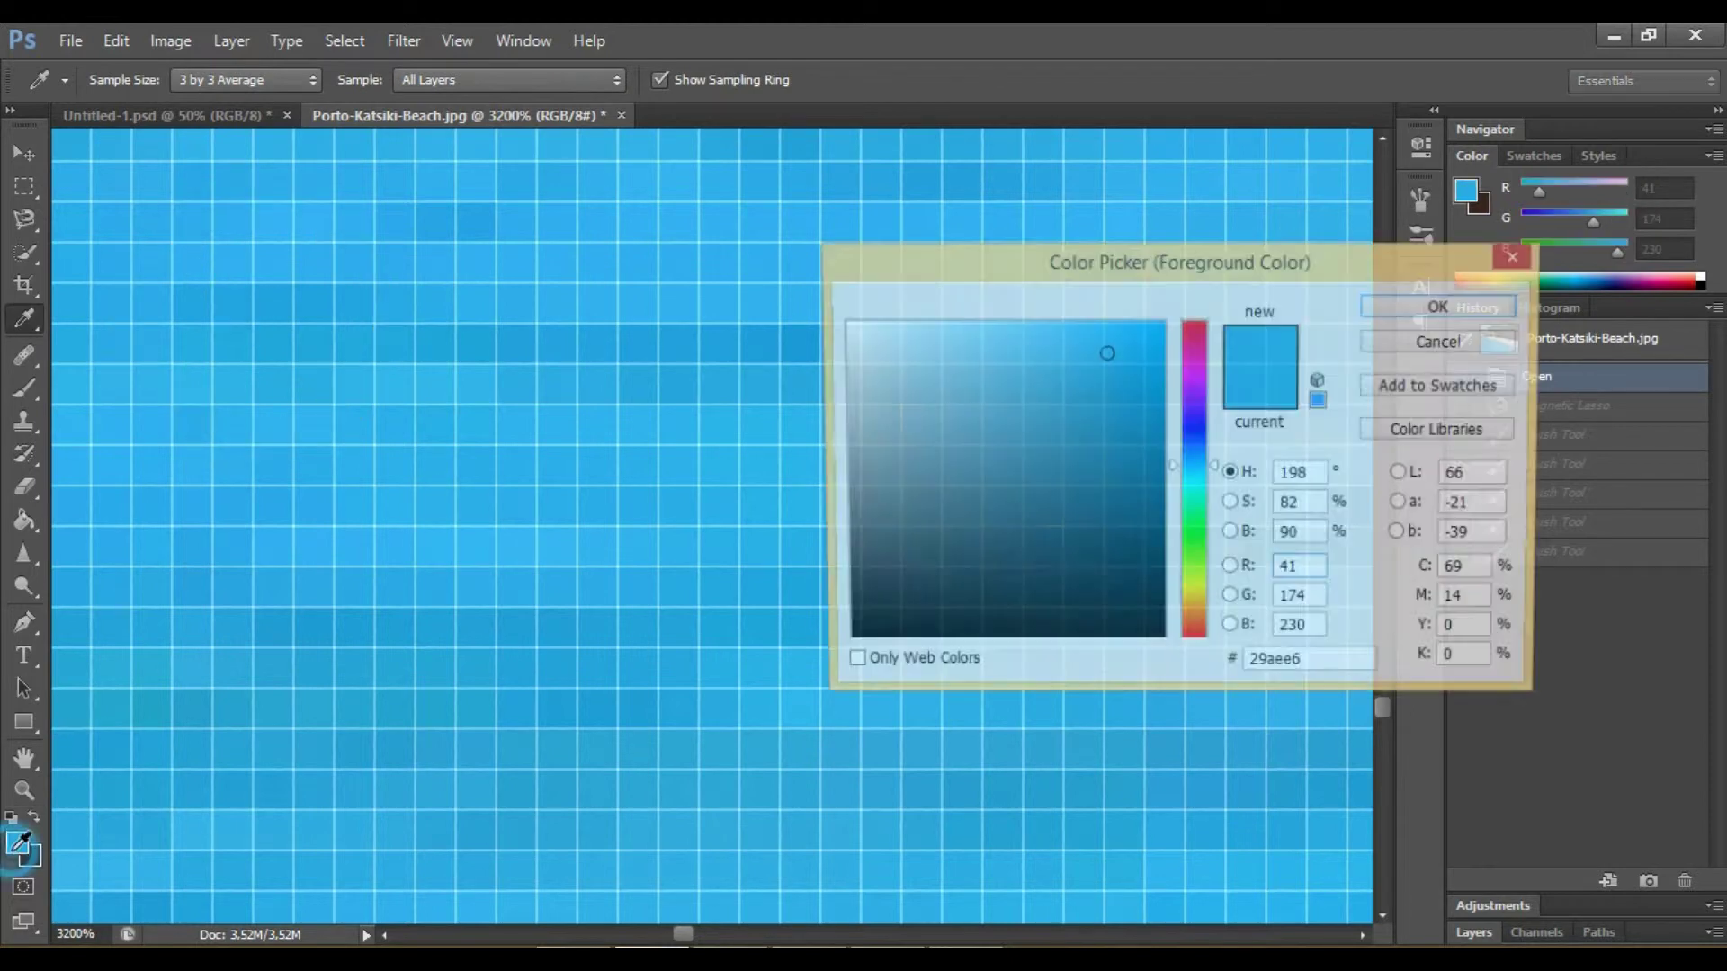
left_click(668, 335)
left_click(599, 351)
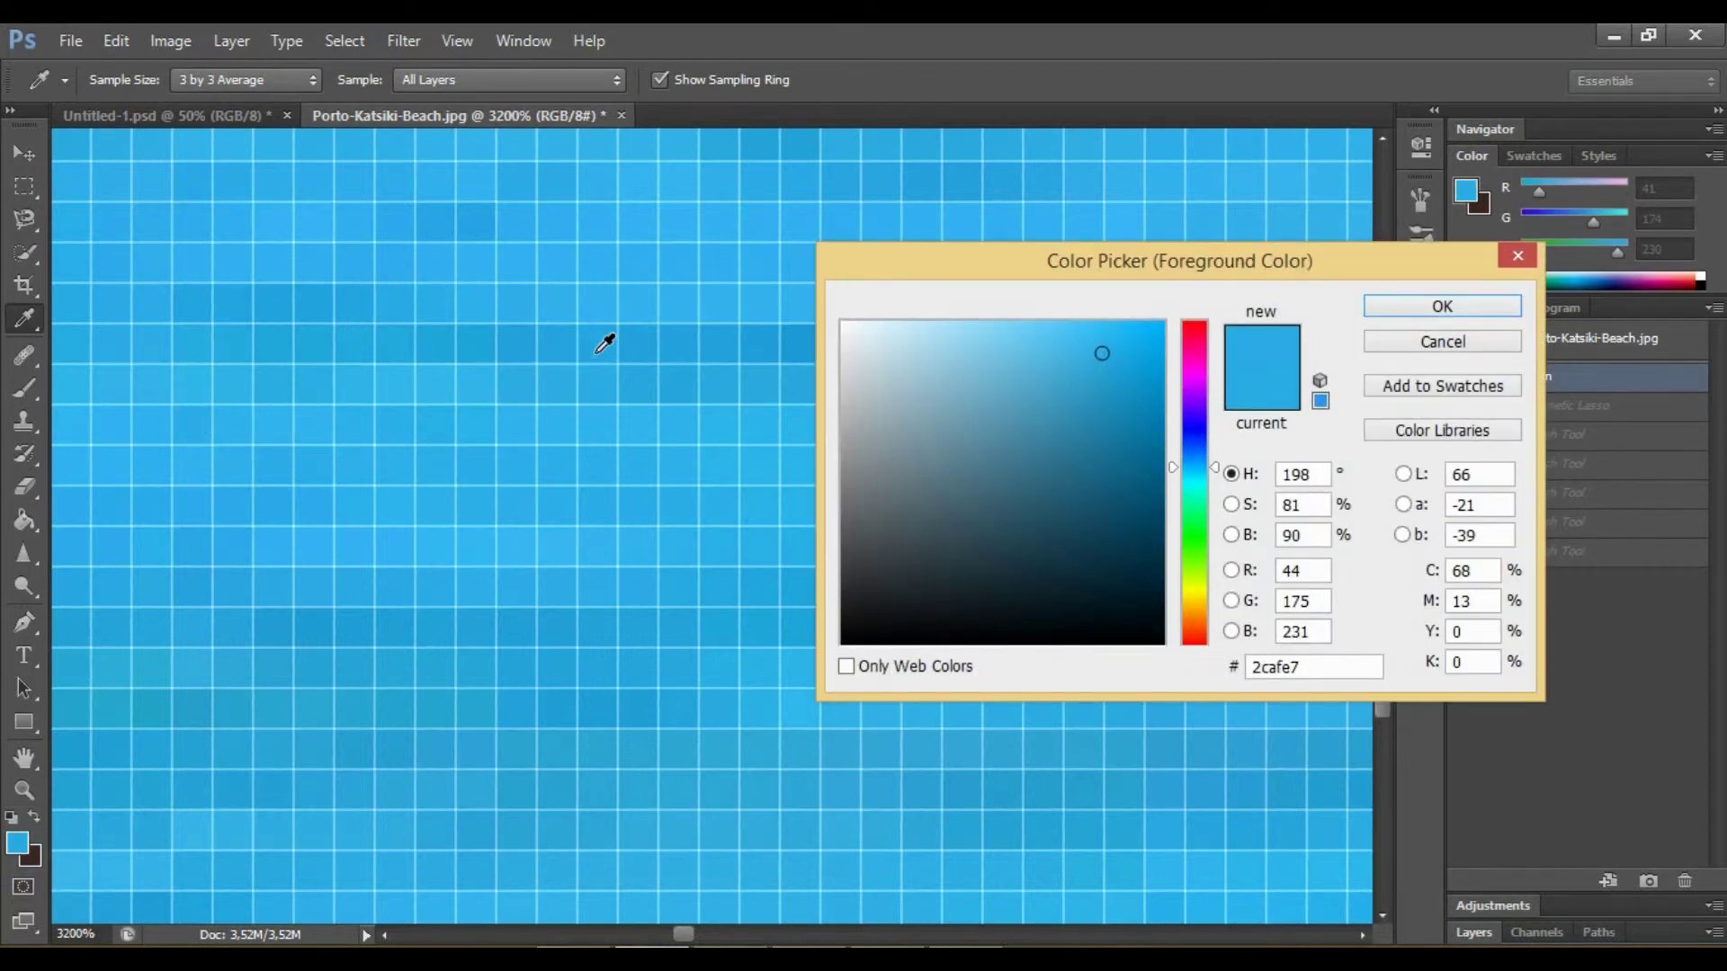
left_click(514, 393)
left_click(540, 424)
left_click(1527, 254)
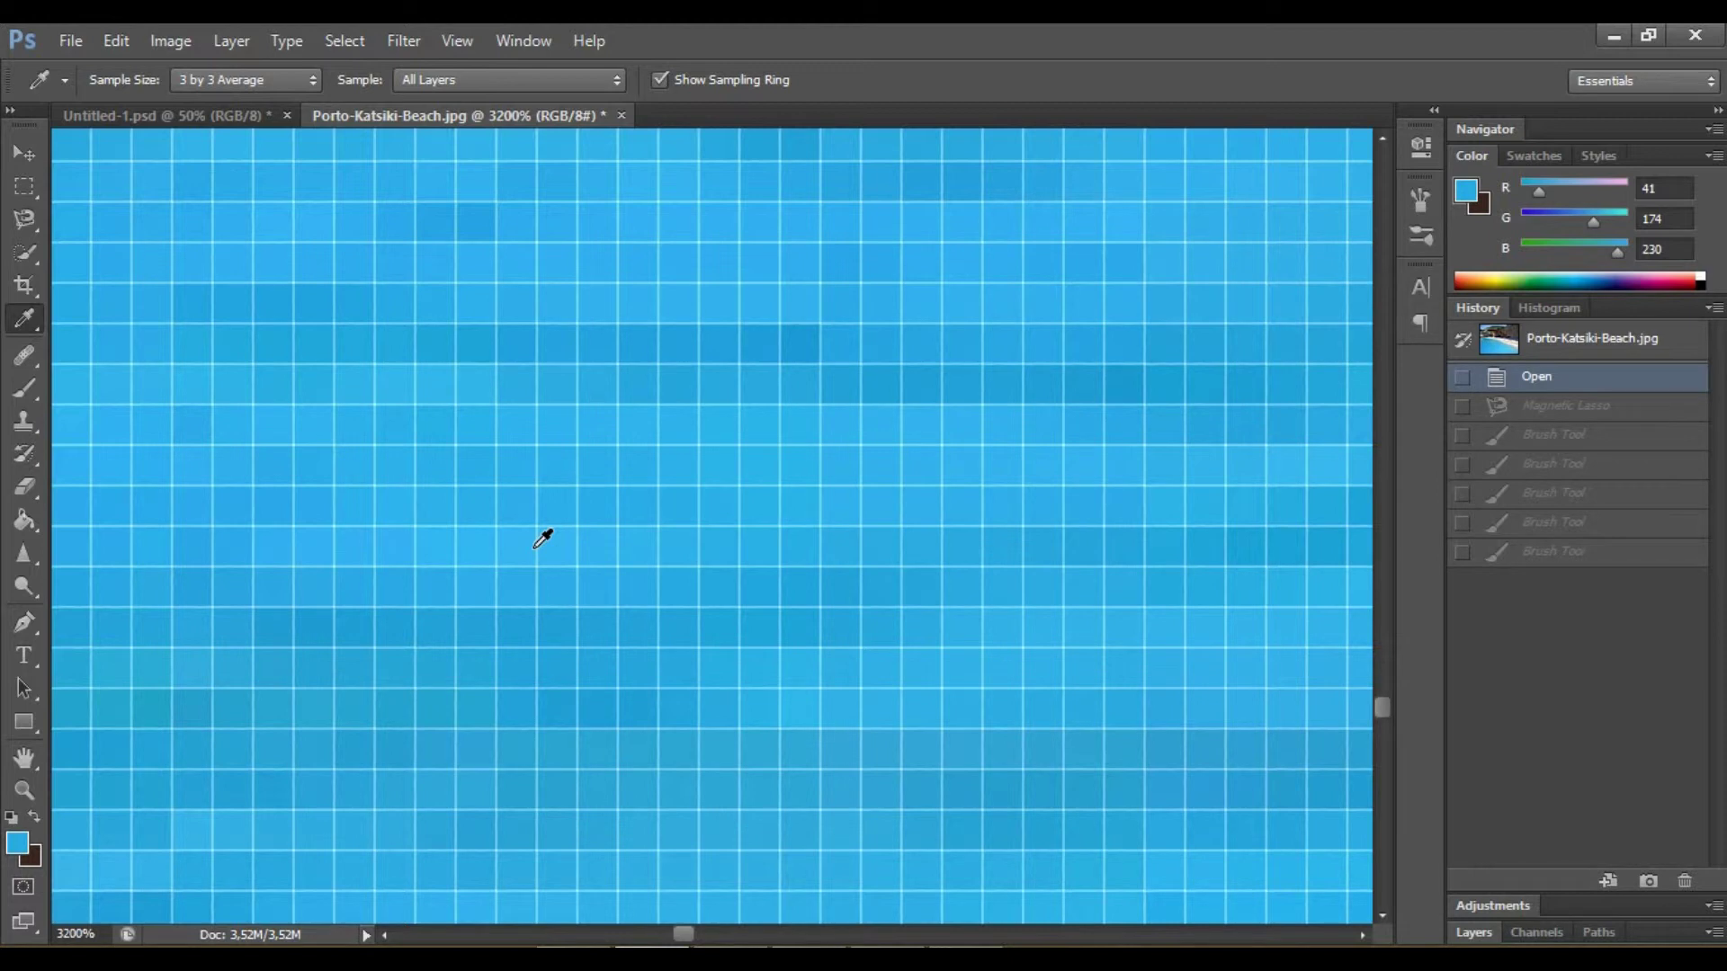
left_click(197, 79)
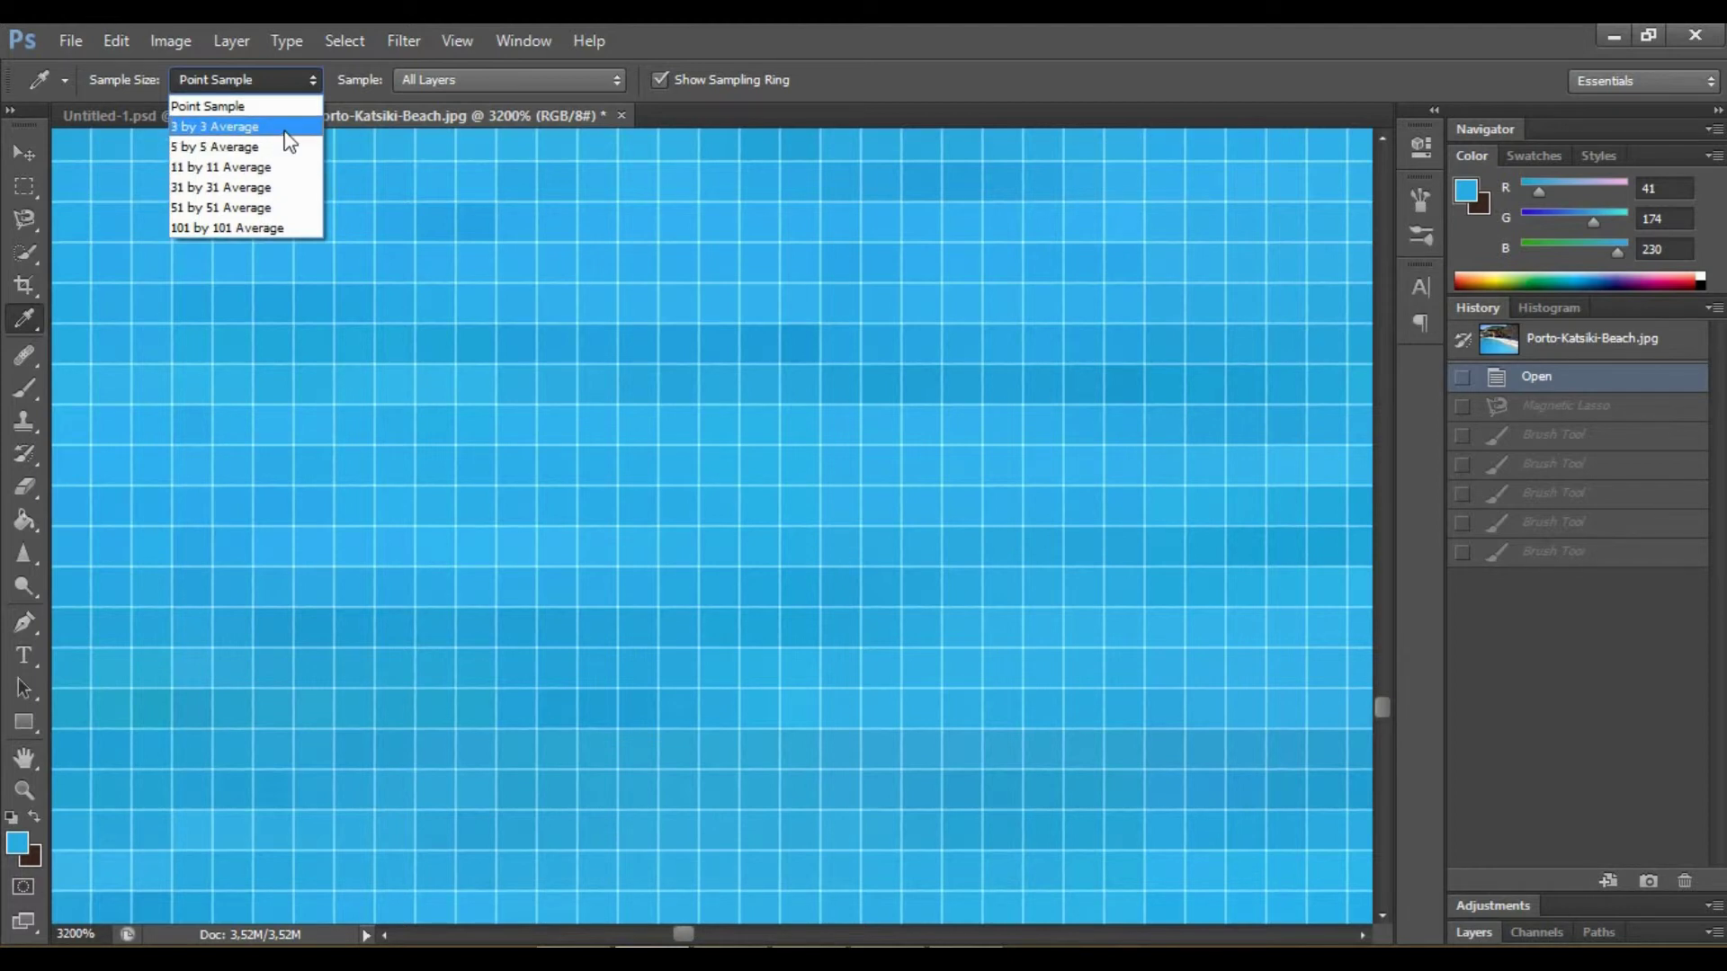
- Keep the eyedropper Sample Size at 3 by 3 Average, then switch to the Rectangular Marquee
left_click(288, 135)
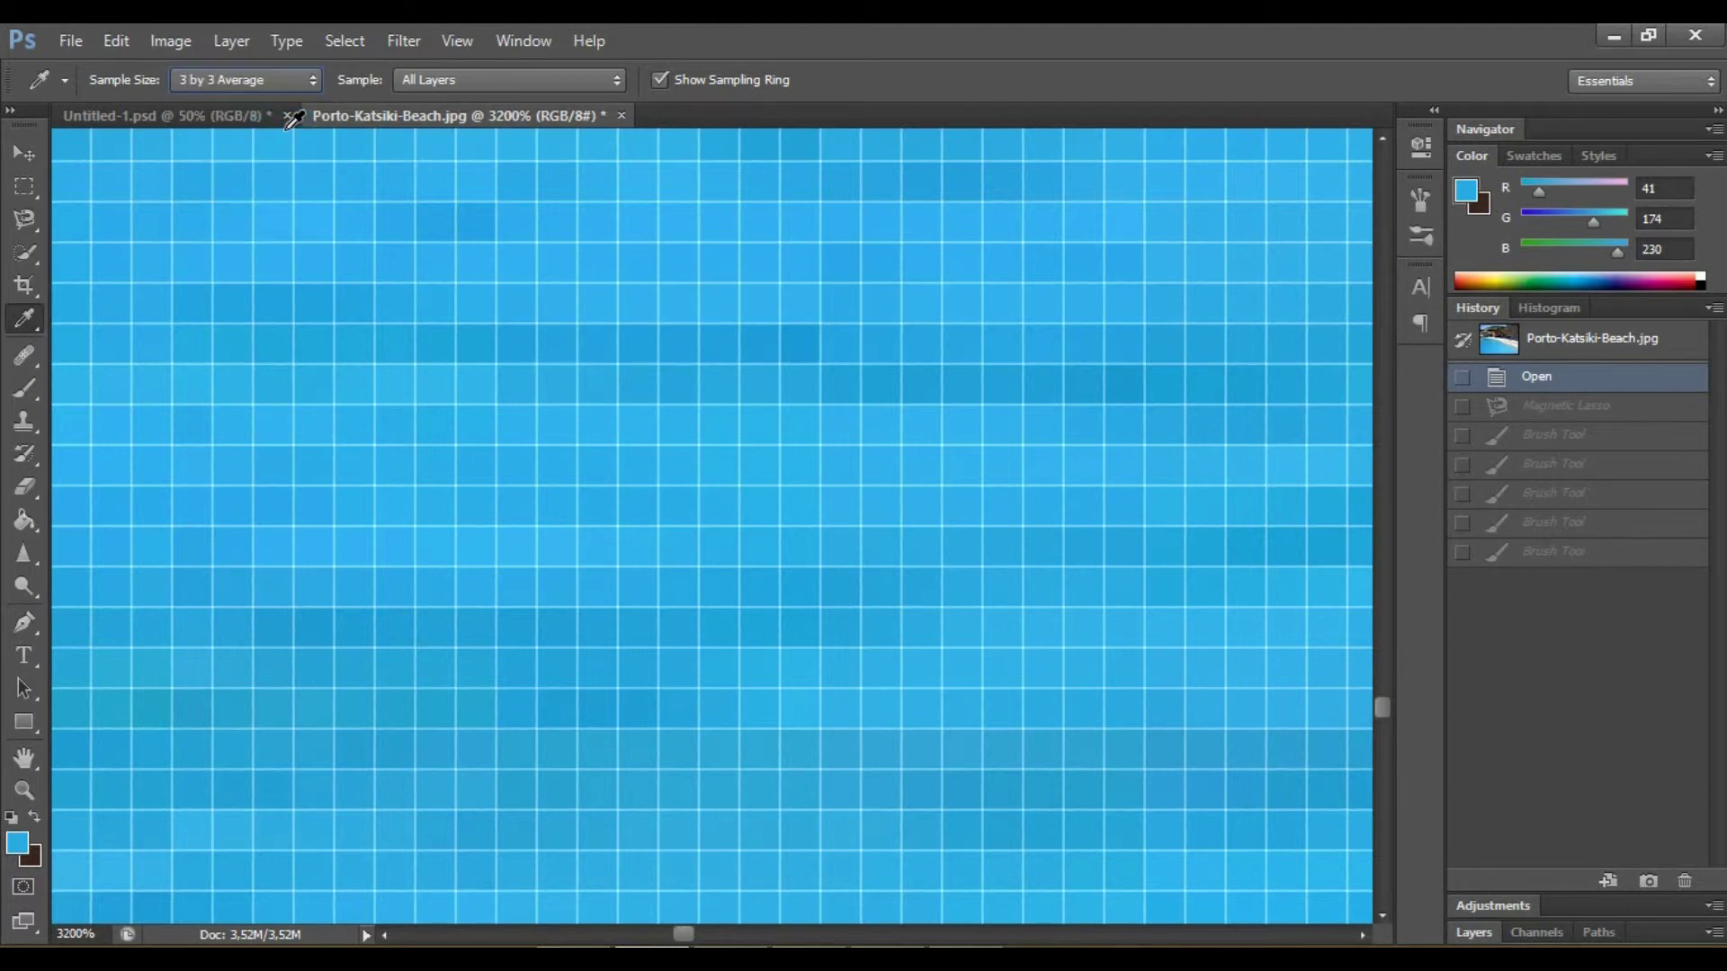
key("m")
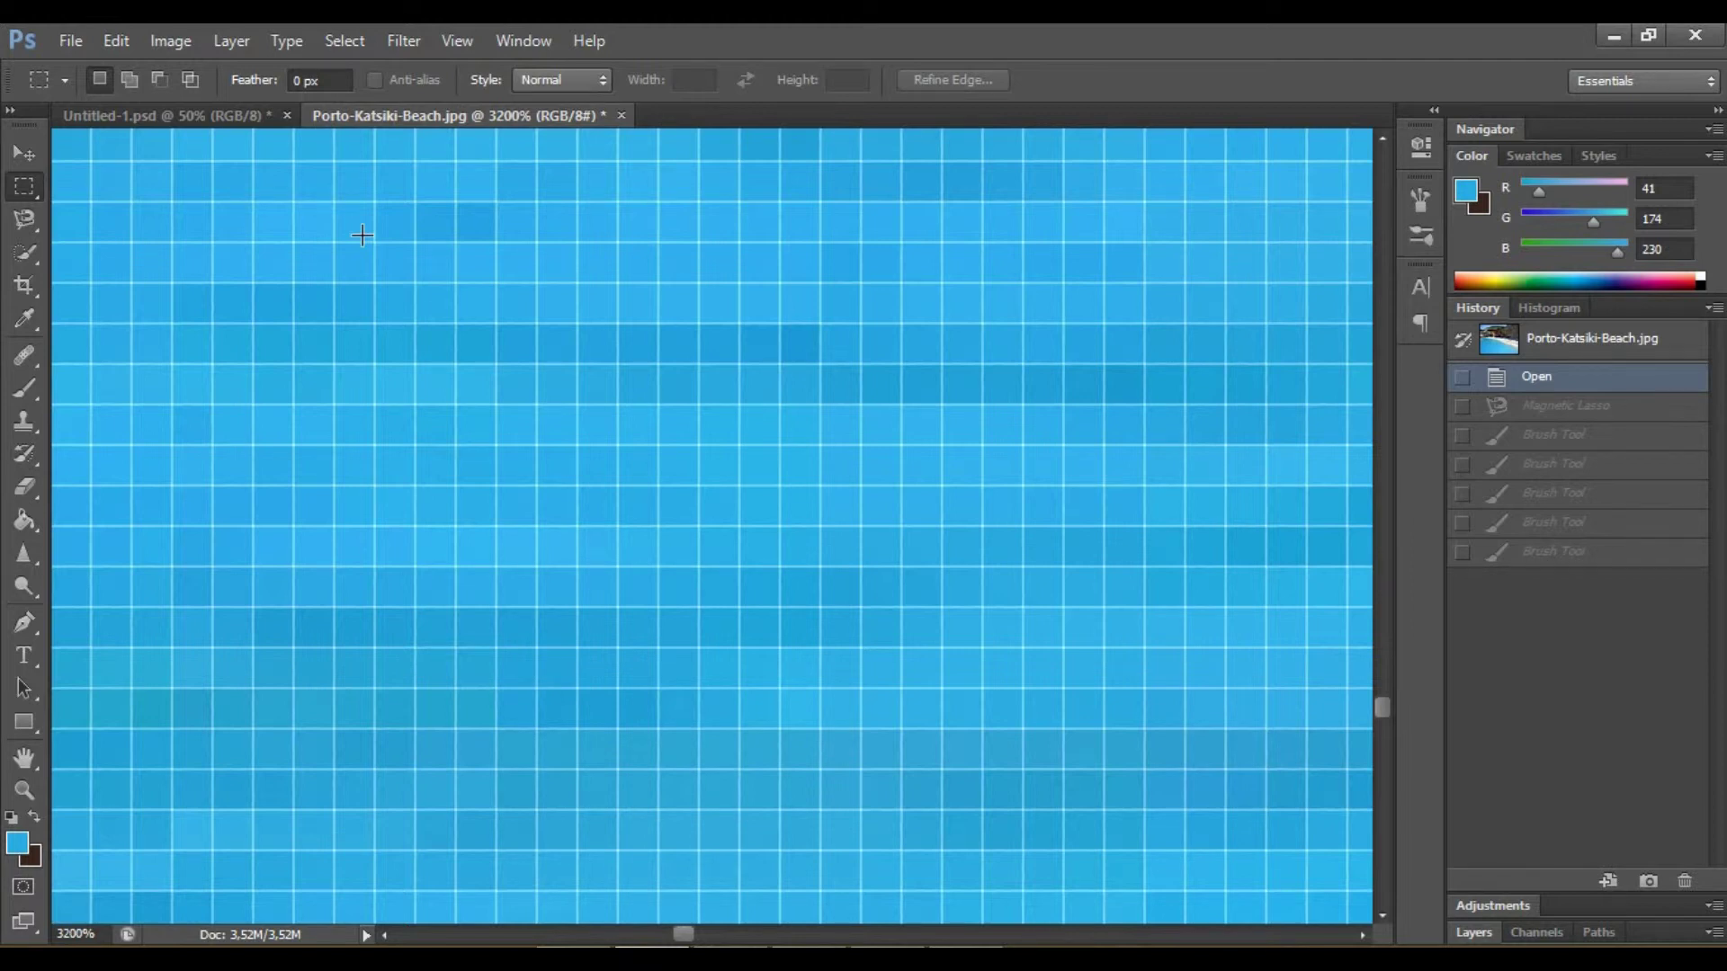
- Outline a 3×3 pixel block of water and sample its colour with the Eyedropper
left_click_drag(362, 236, 298, 223)
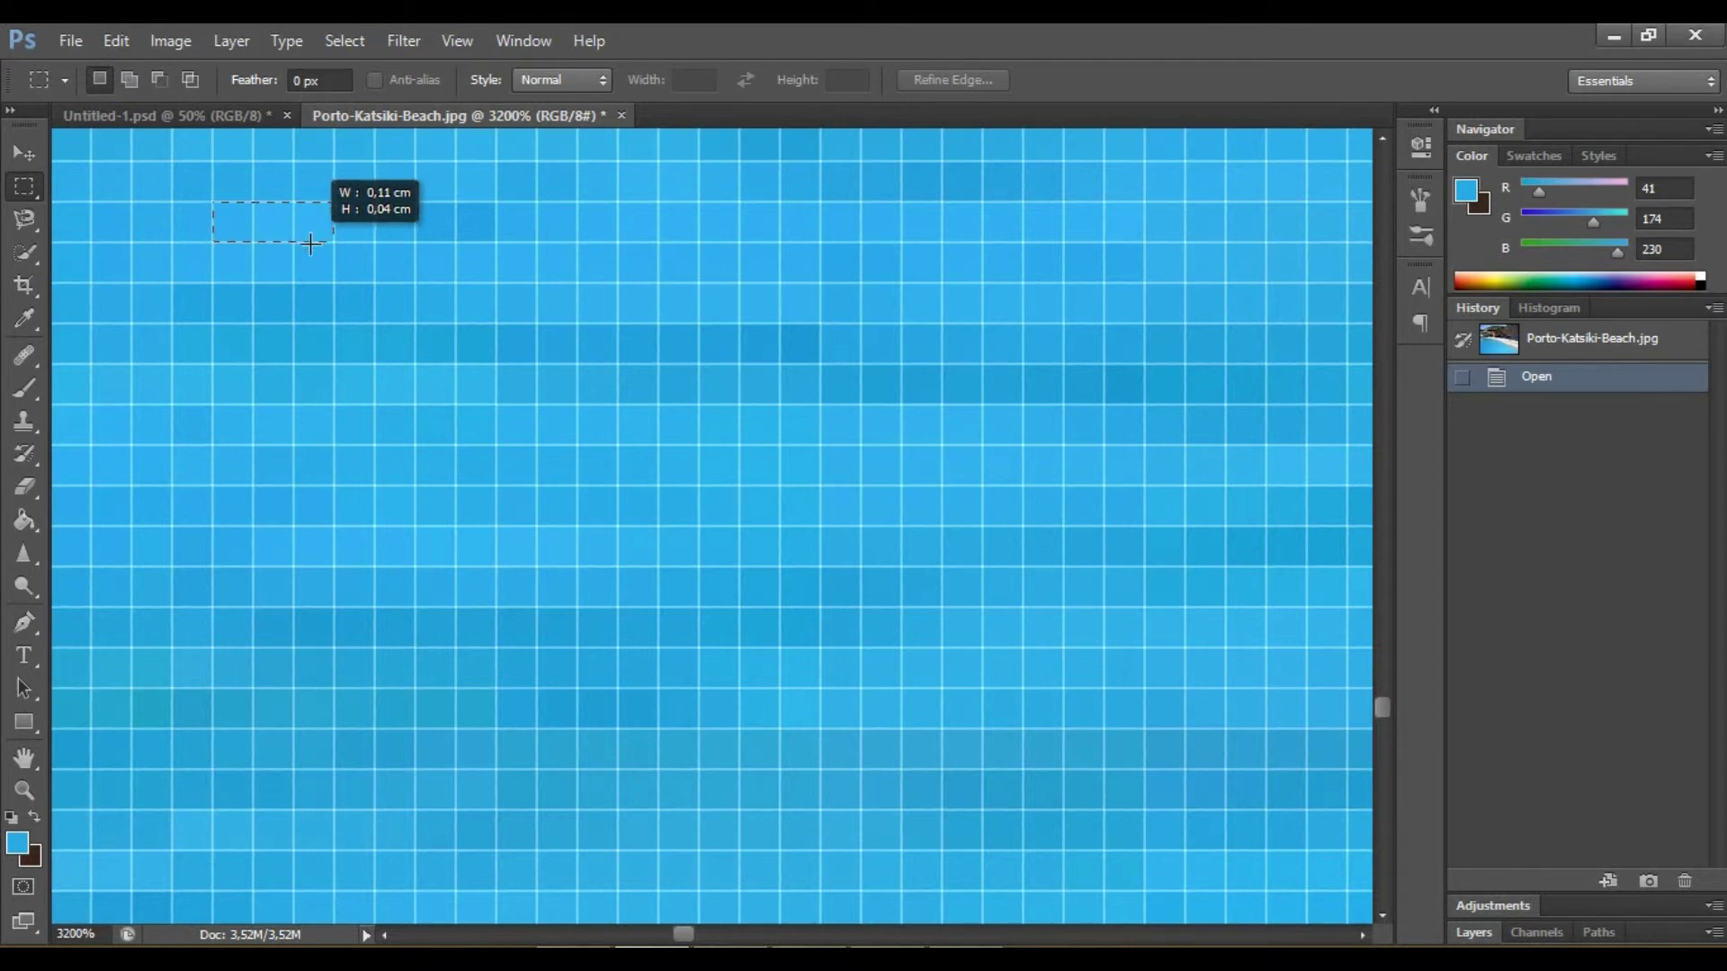
left_click_drag(309, 237, 322, 305)
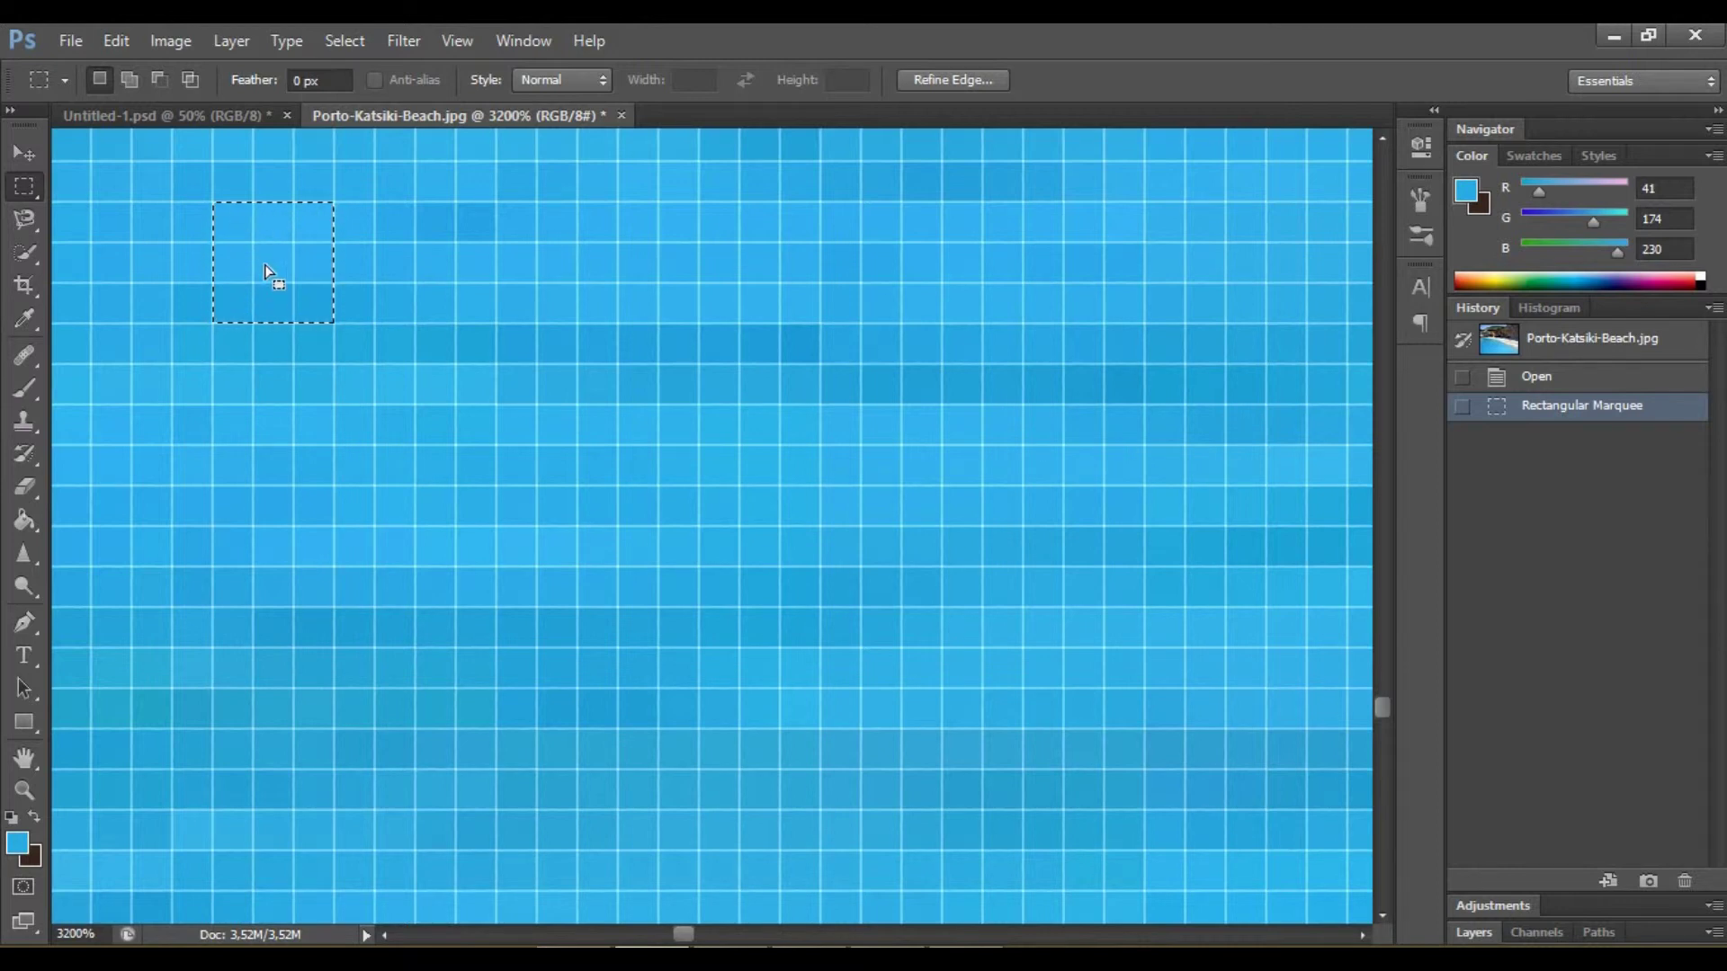
left_click(36, 325)
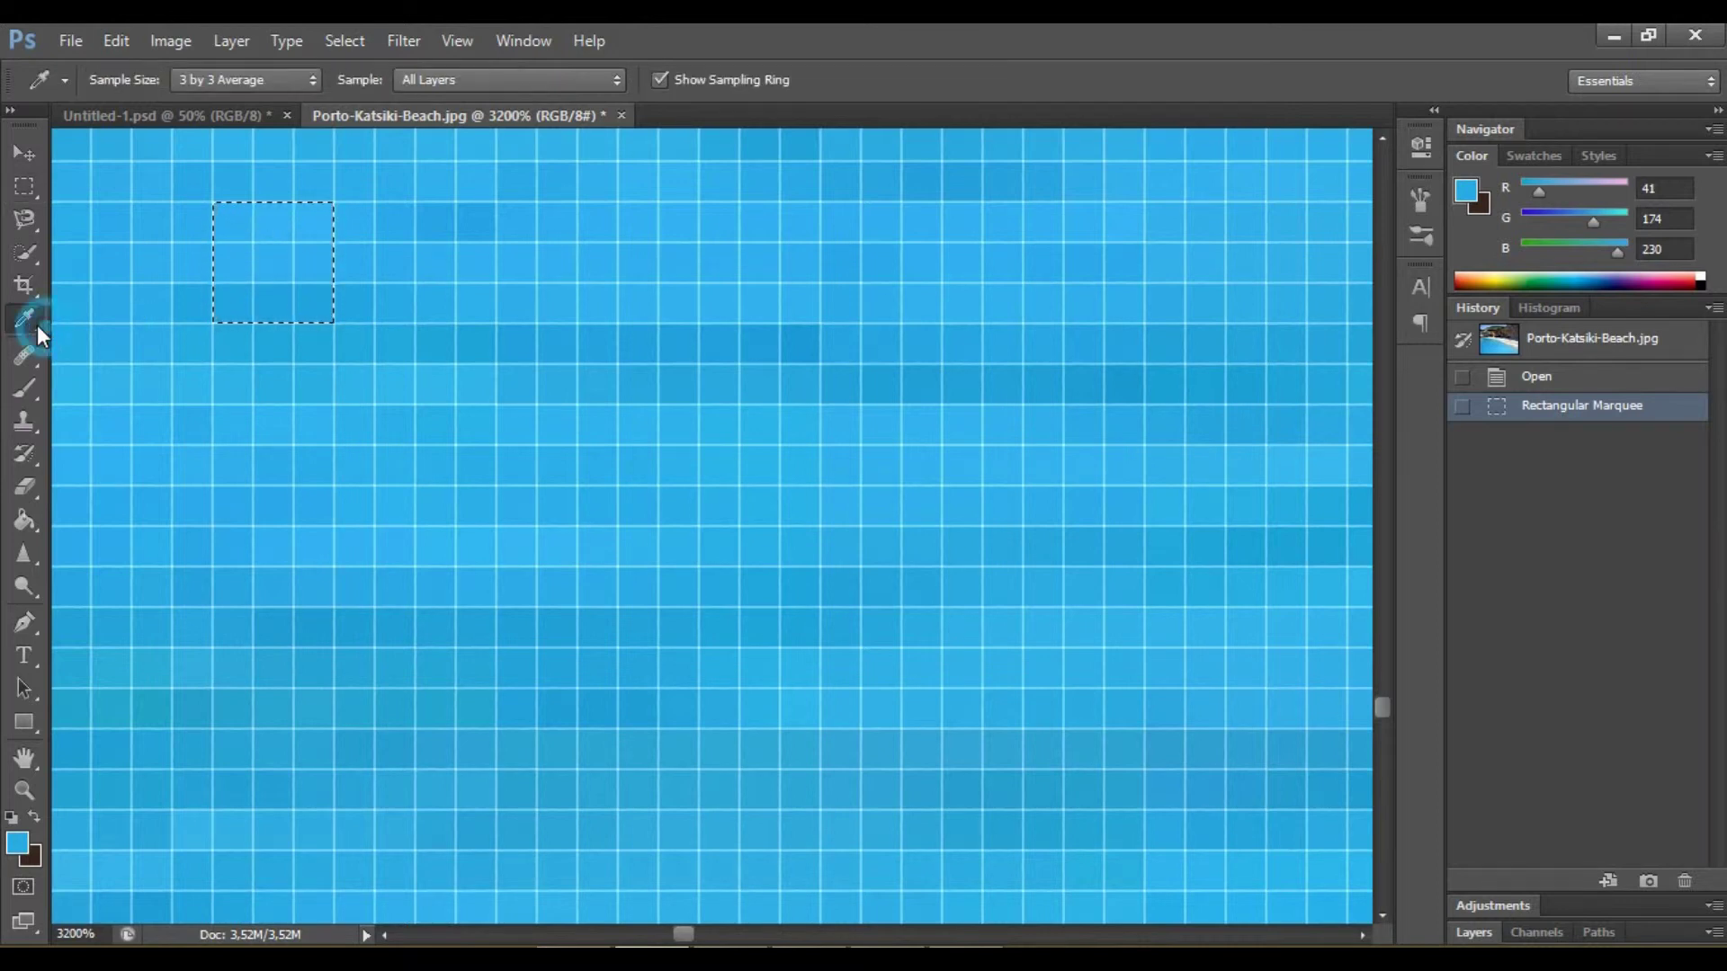
left_click(279, 259)
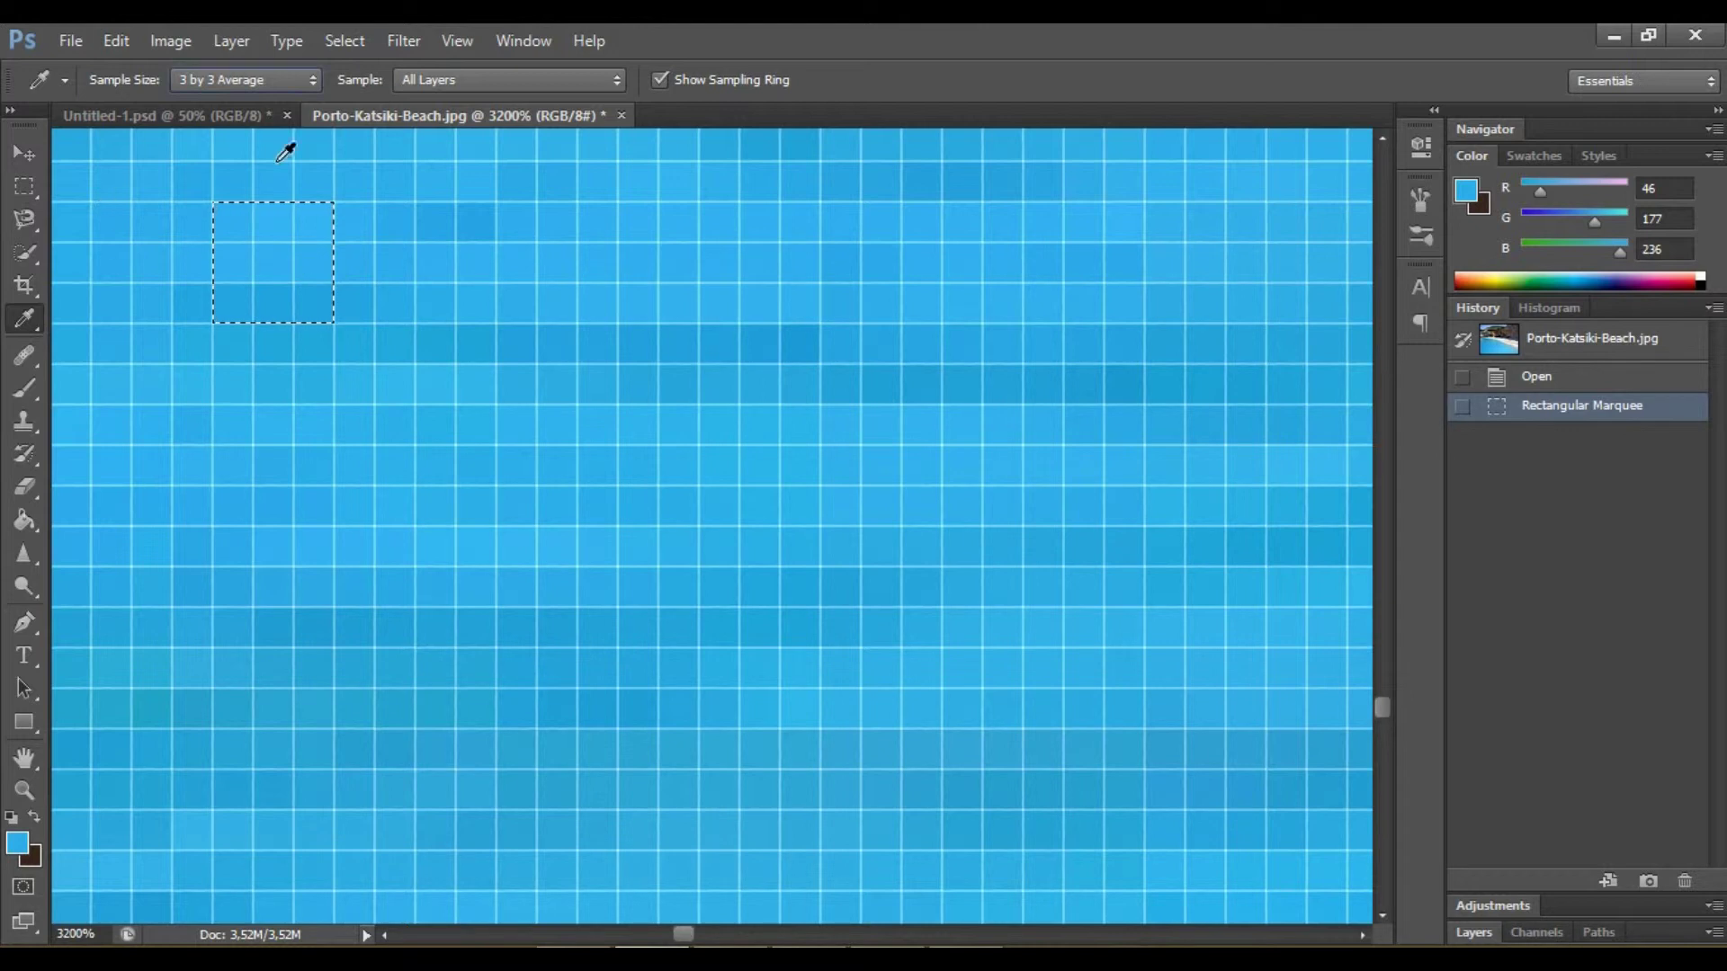
- Set Sample Size to 5 by 5 Average and outline a 5×5 pixel block, then deselect
left_click(288, 79)
left_click(265, 144)
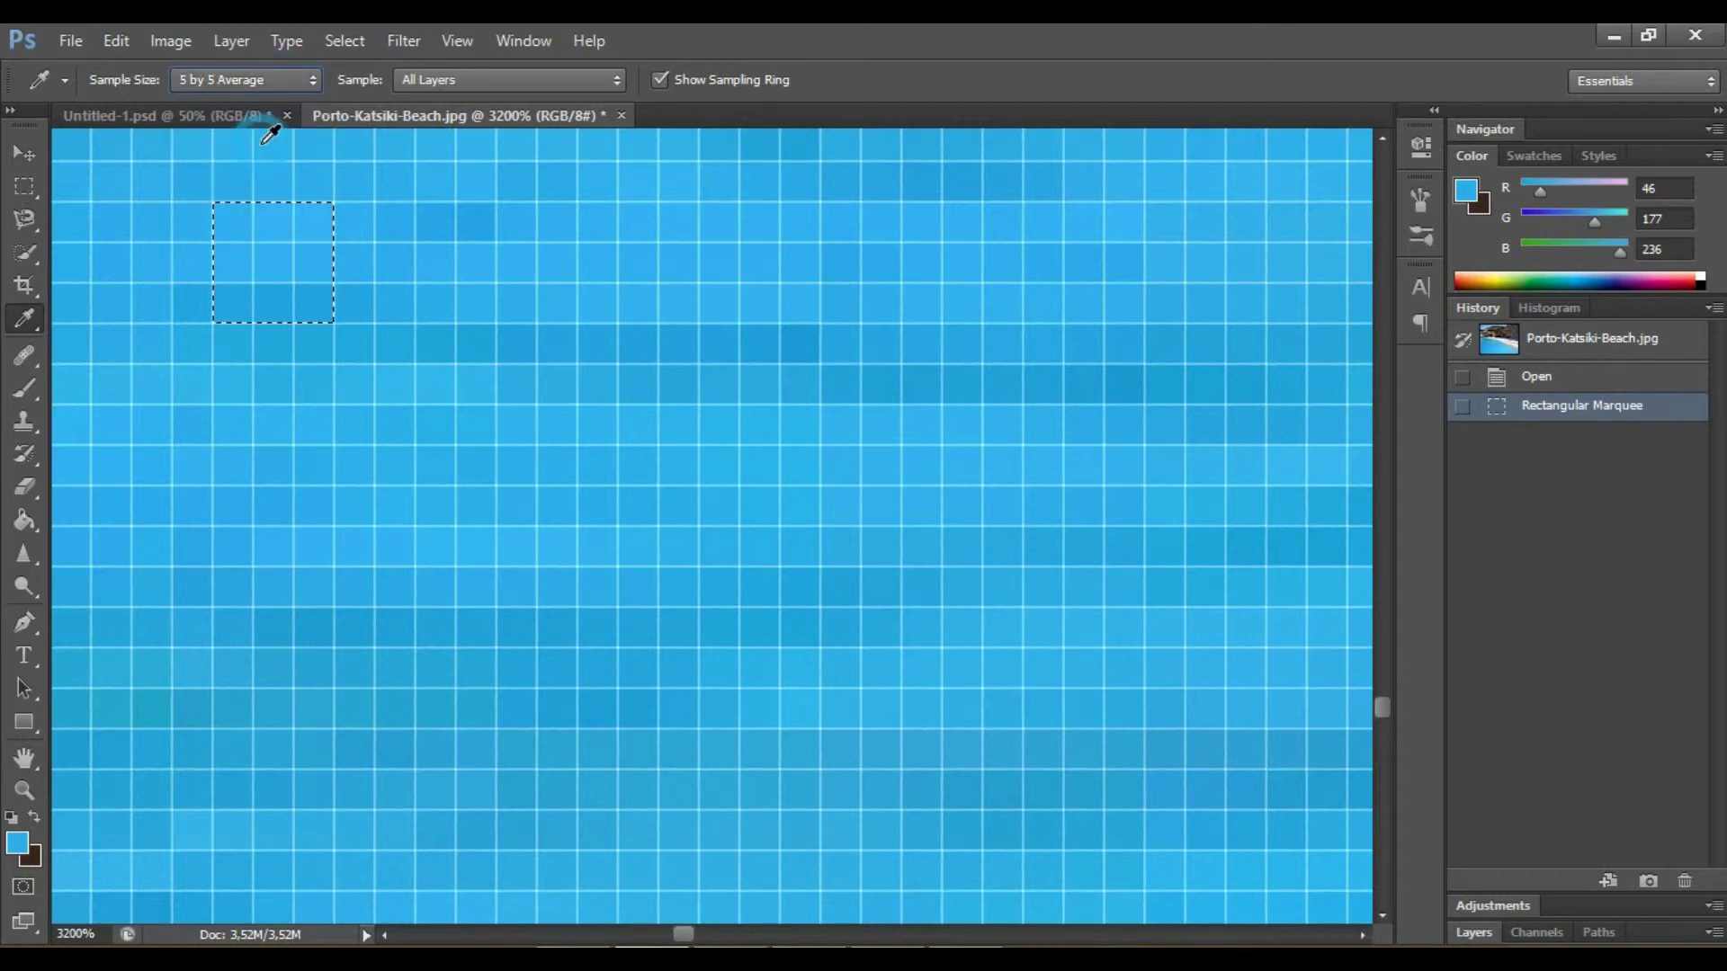
left_click(25, 187)
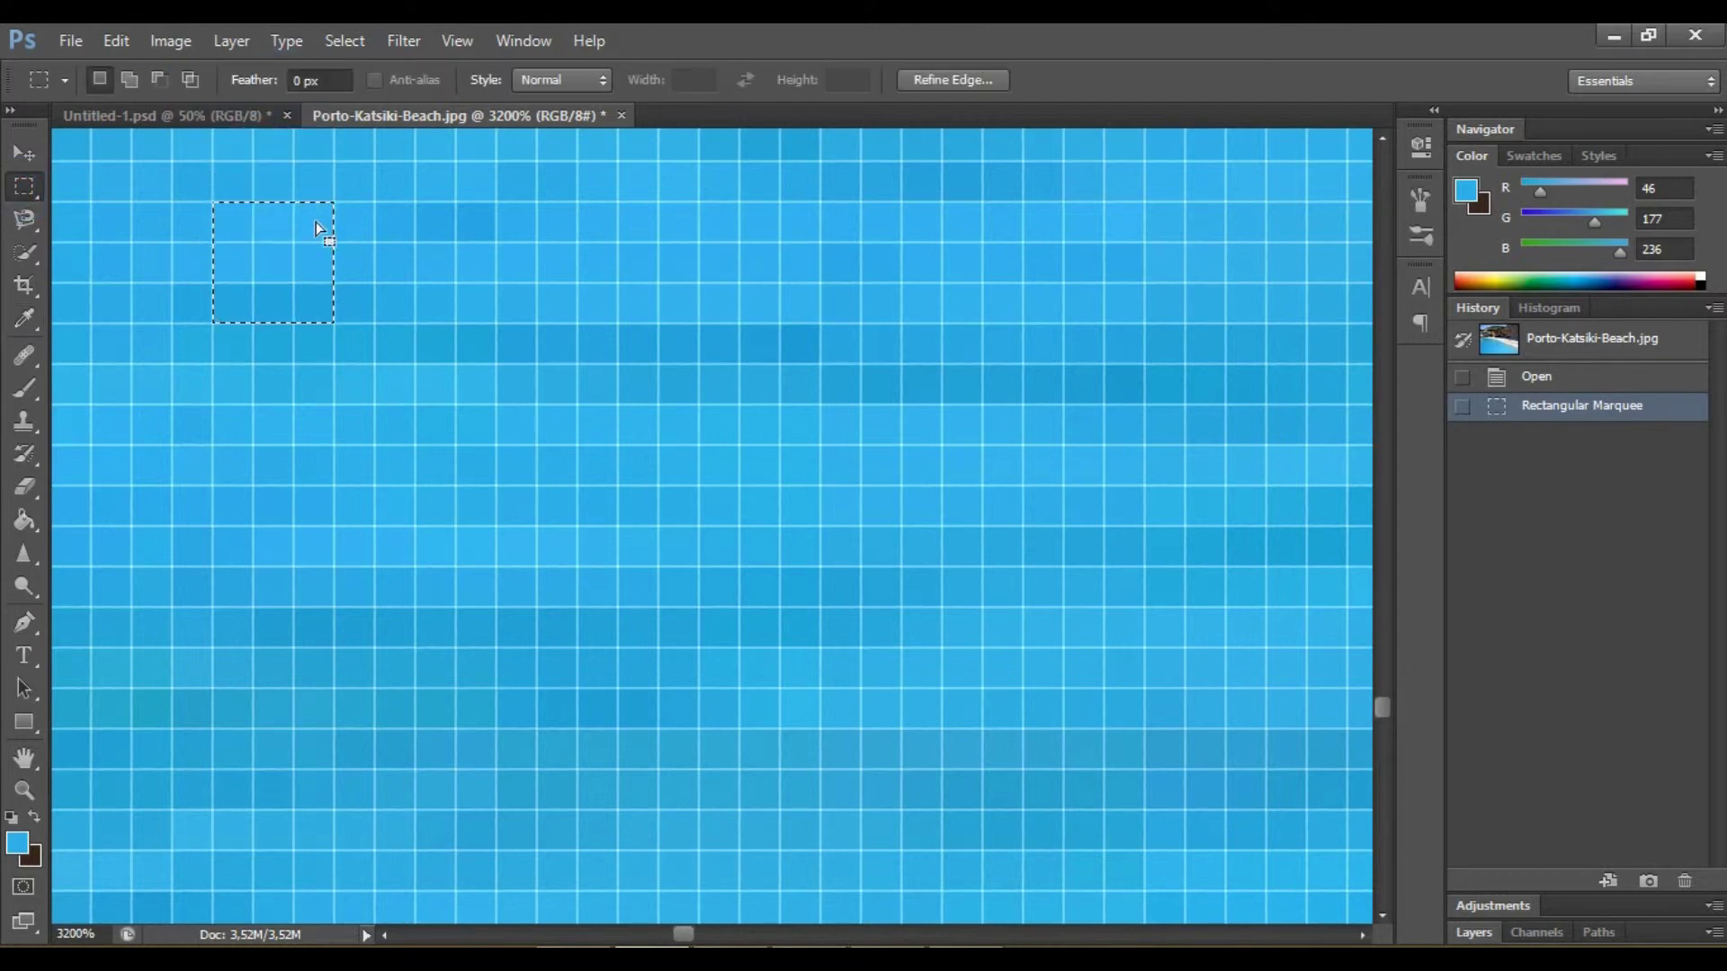
left_click(385, 316)
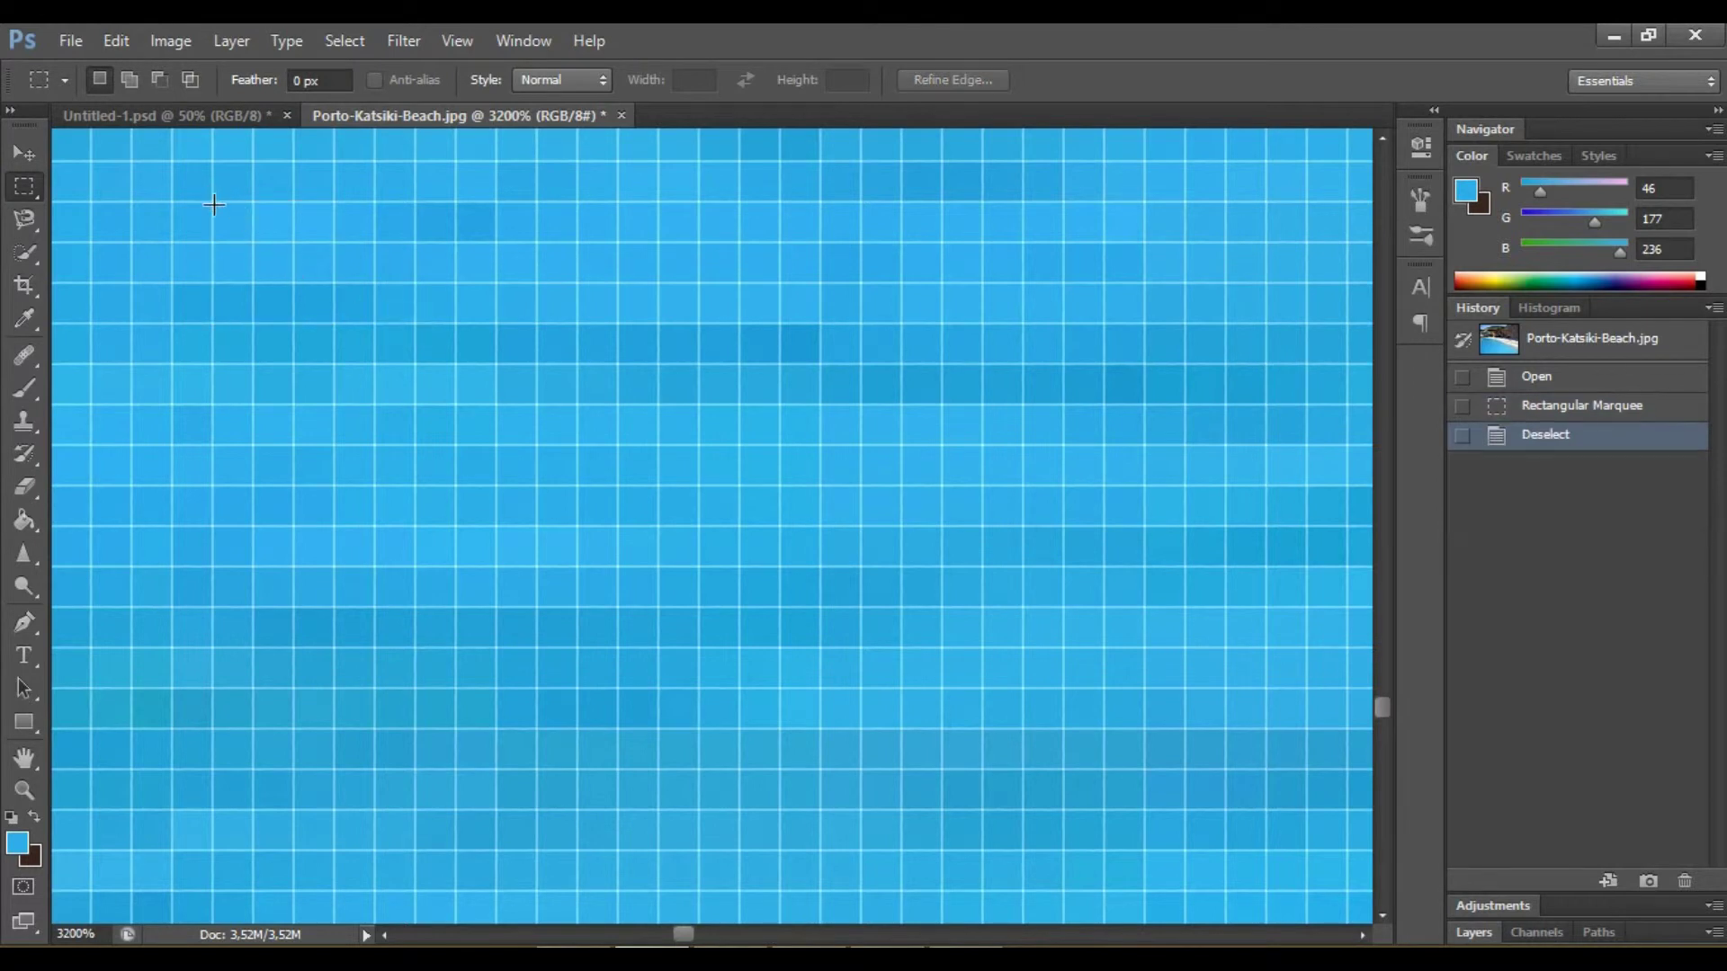
mouse_move(174, 164)
left_mouse_down()
mouse_move(348, 234)
mouse_move(356, 352)
left_mouse_up()
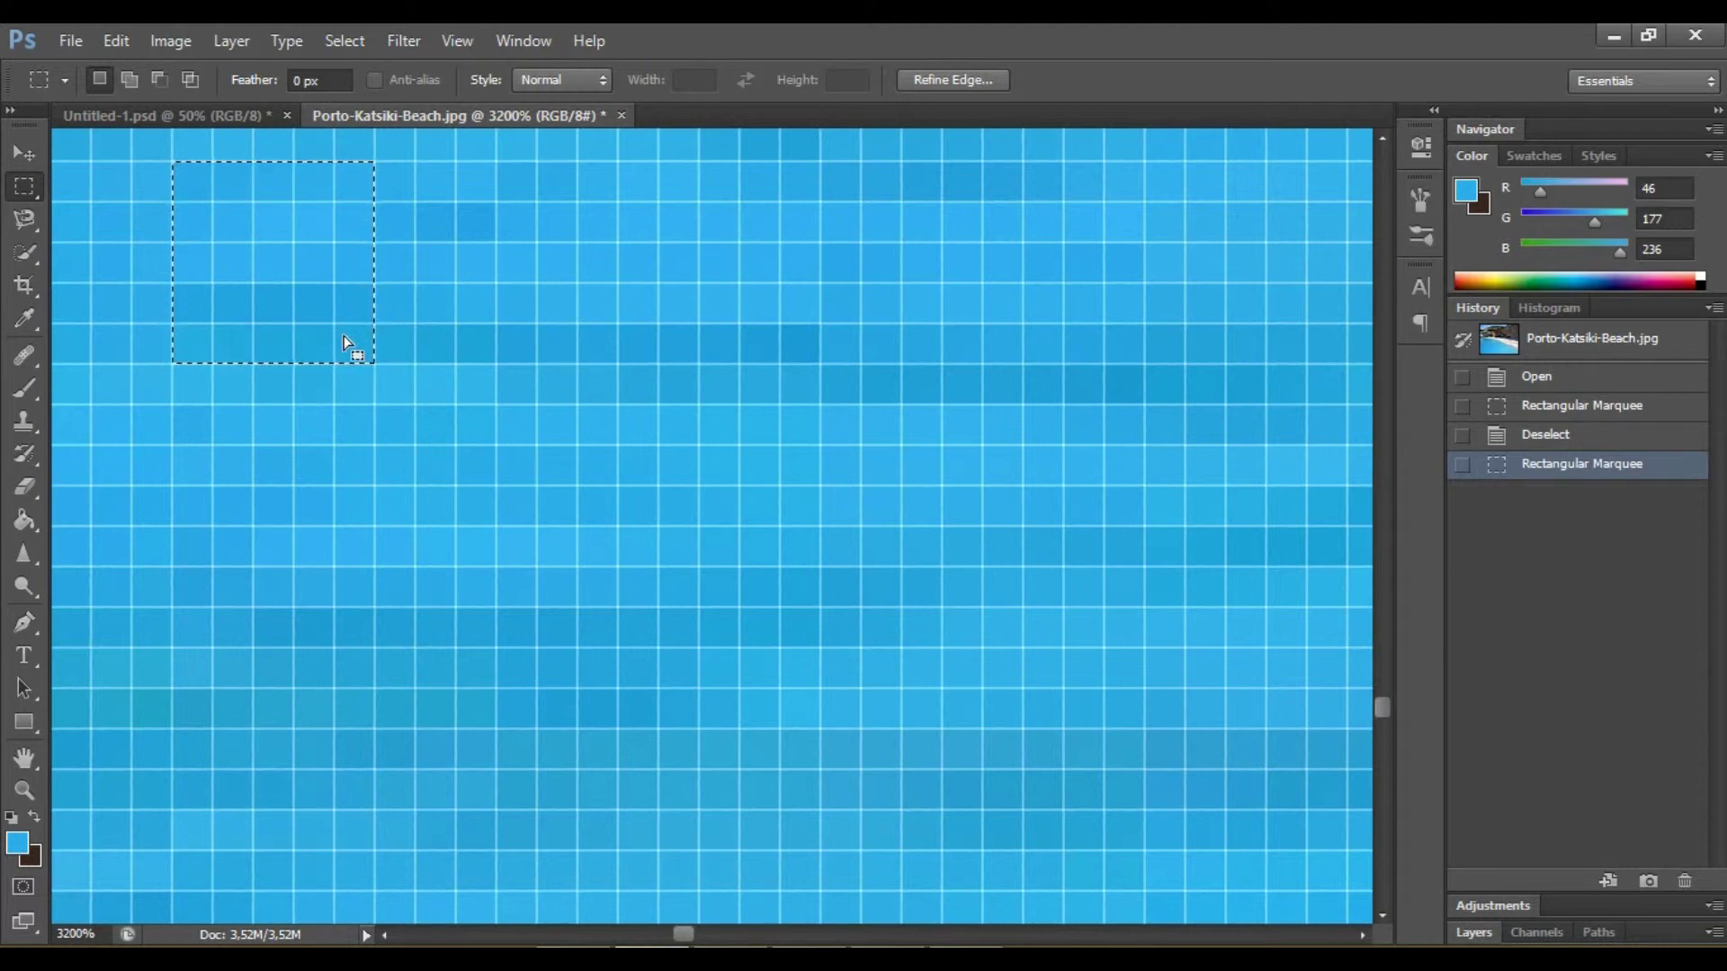
left_click(445, 205)
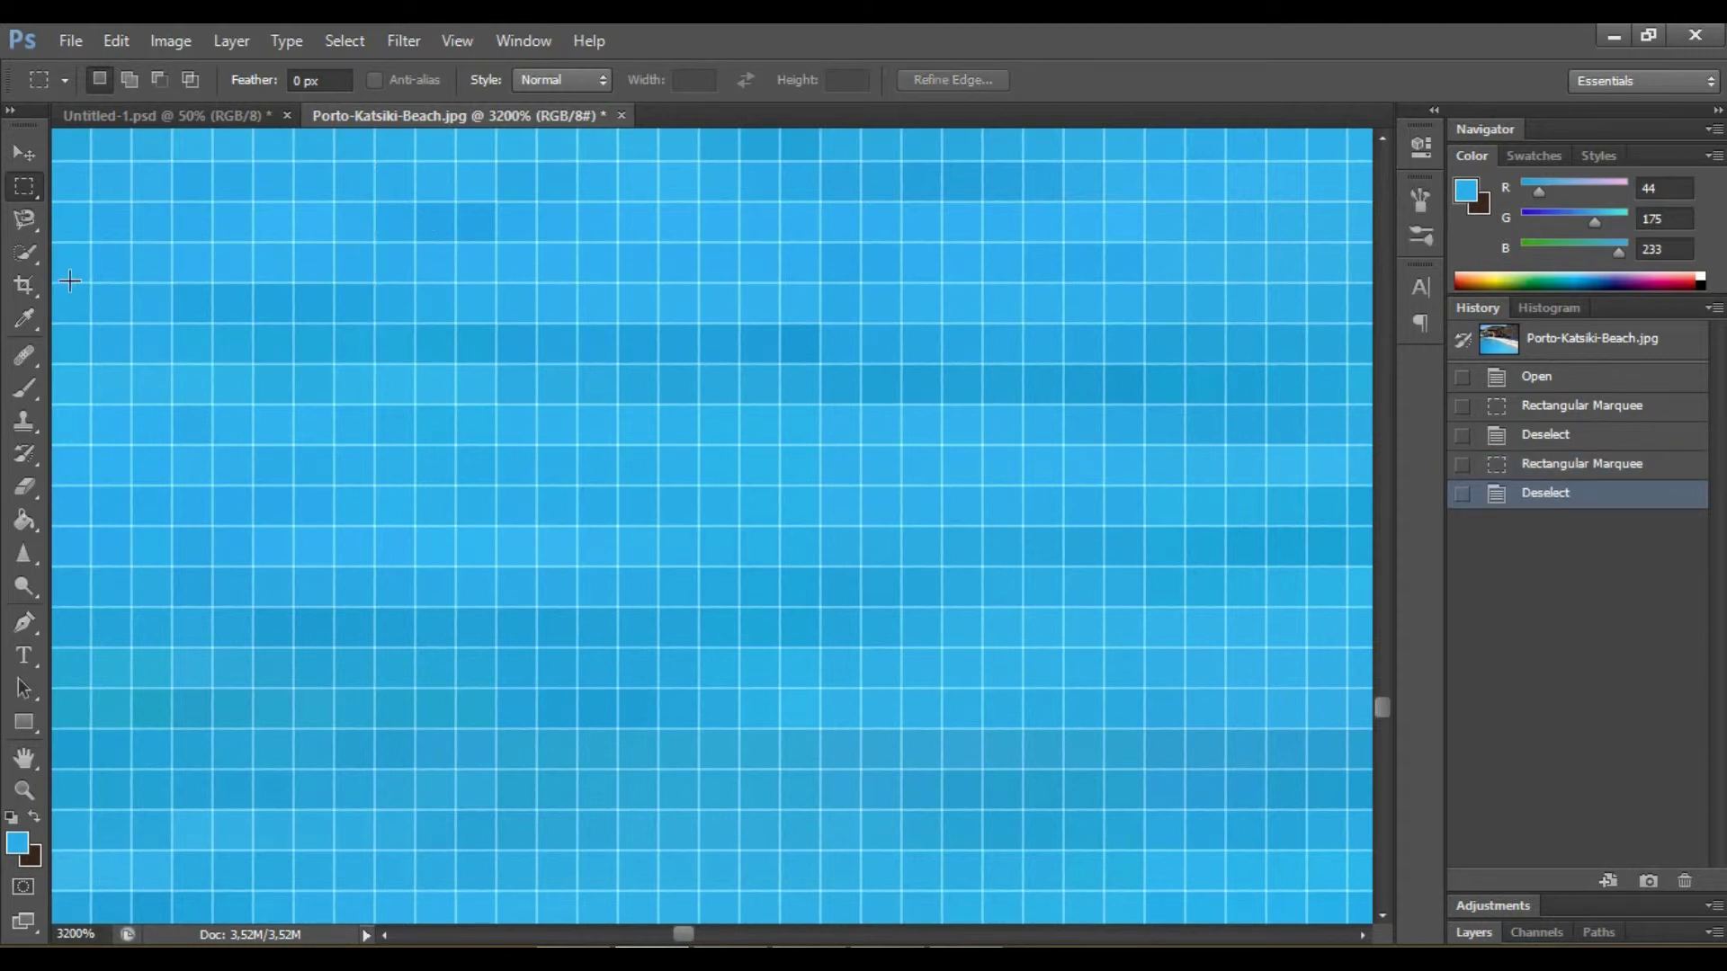
- Return Sample Size to 3 by 3 Average and resample the water as blue 46, 177, 235
key("i")
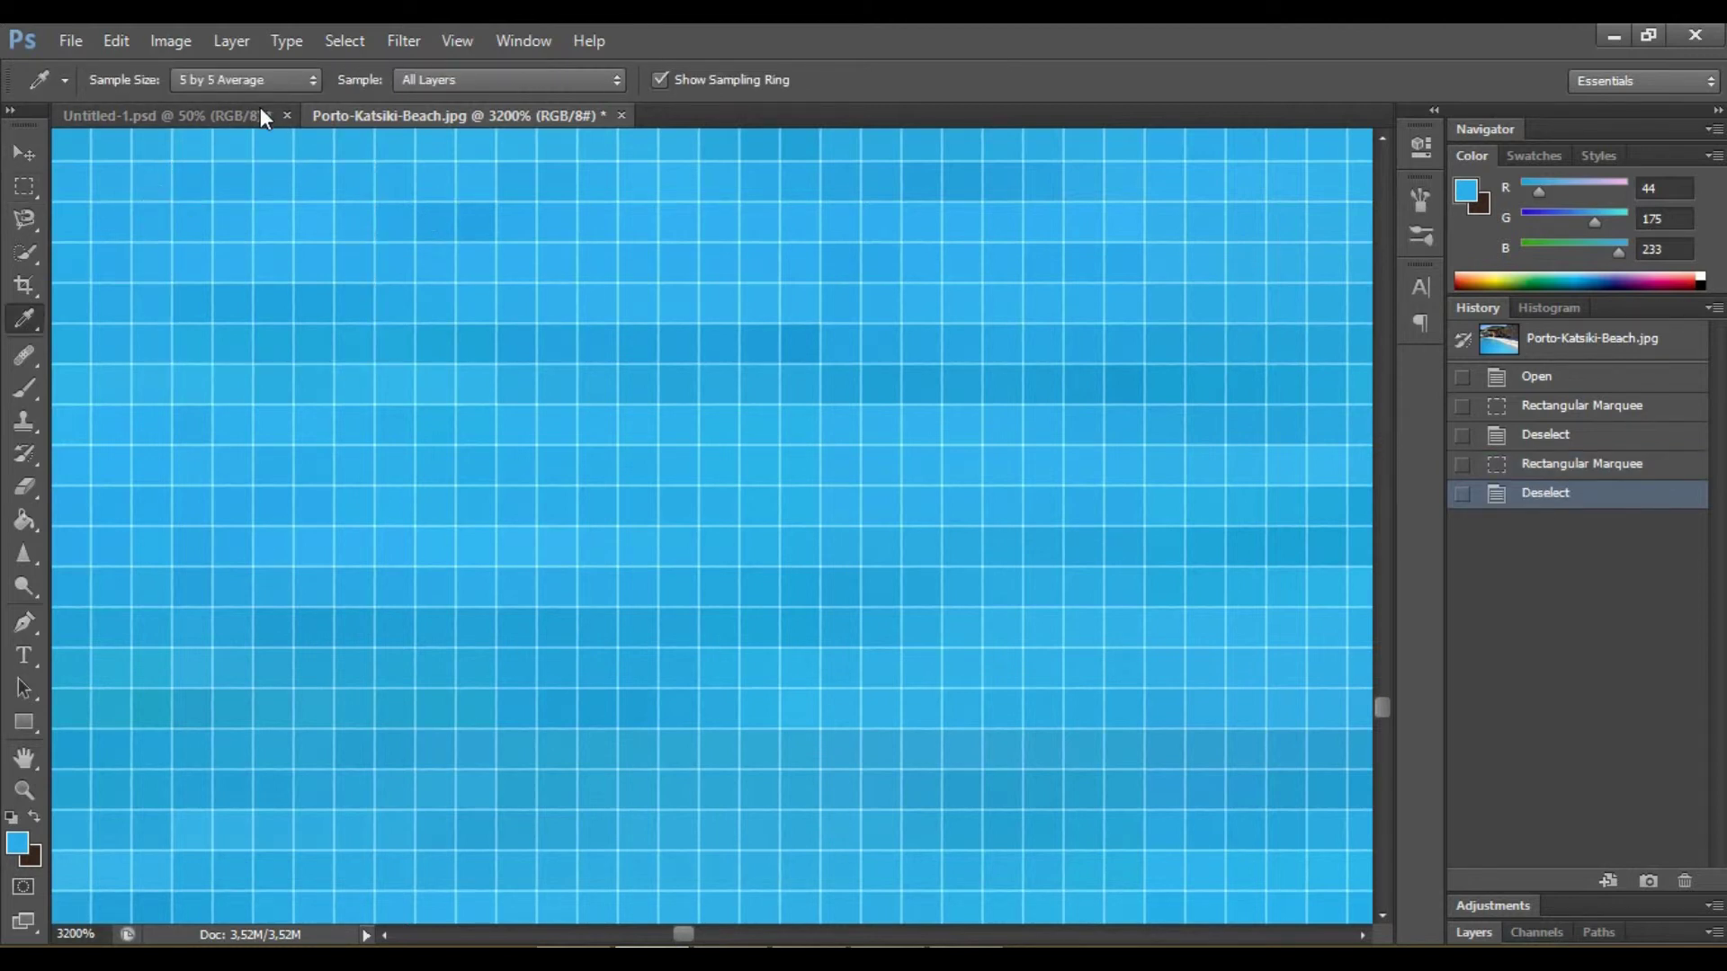
left_click(261, 80)
left_click(242, 122)
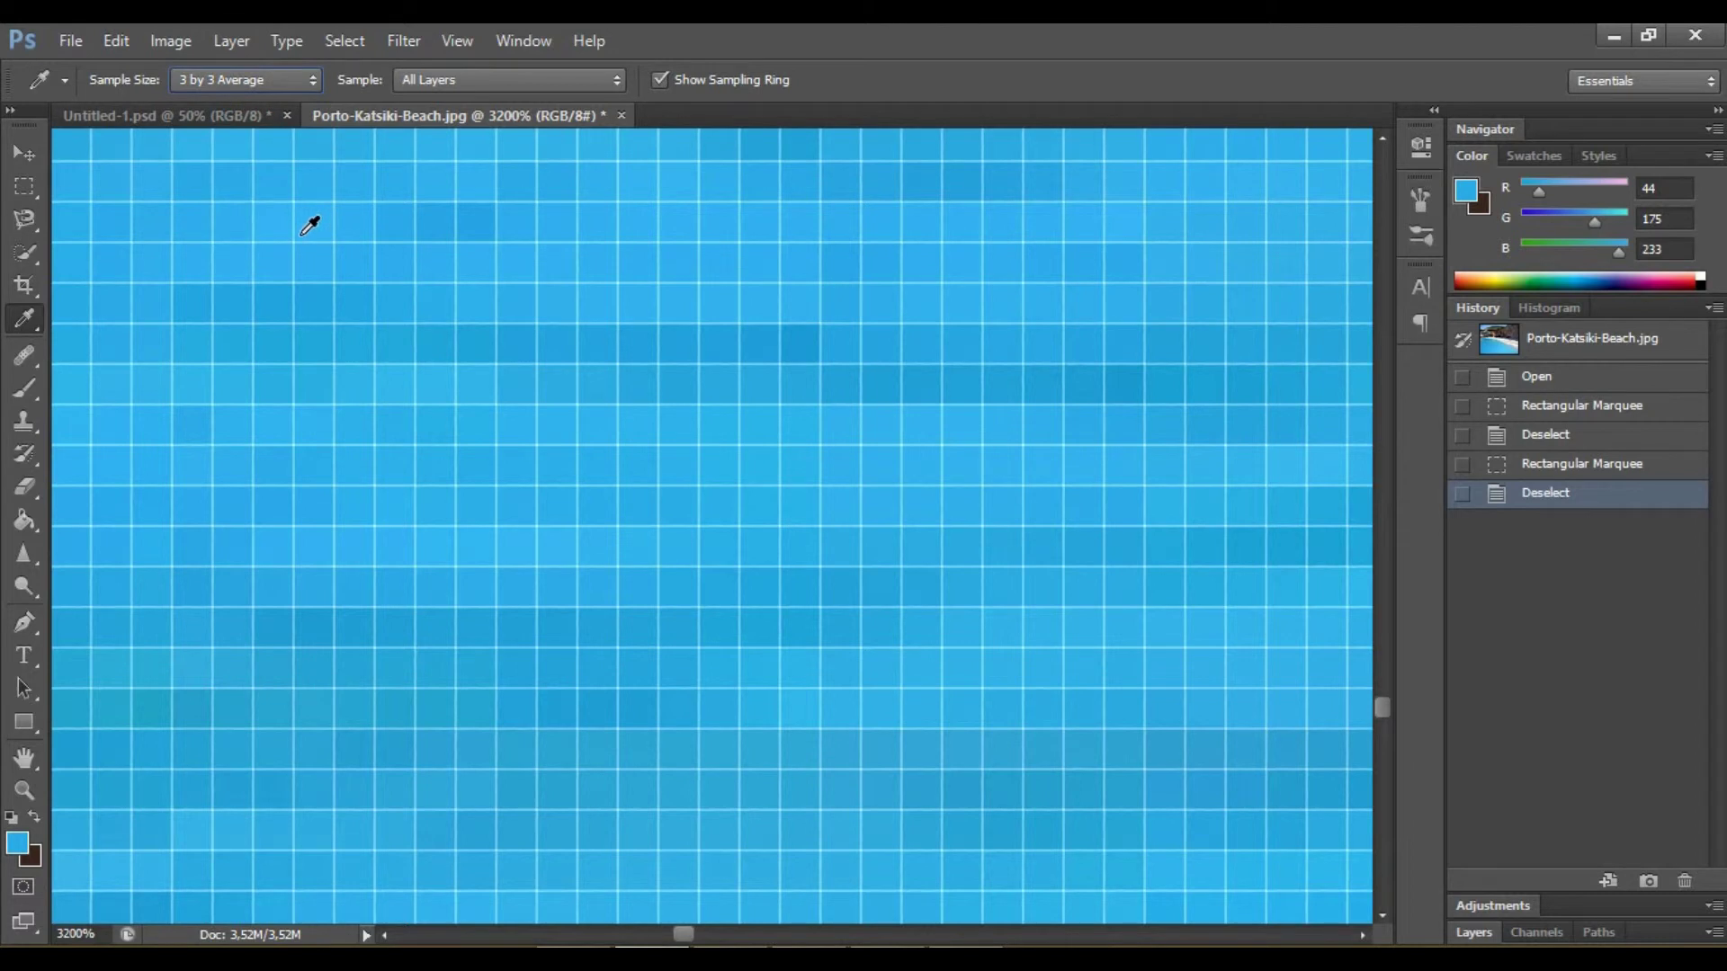
left_click(580, 291)
- Zoom out to about 69% and centre the whole beach photo in view
key("z")
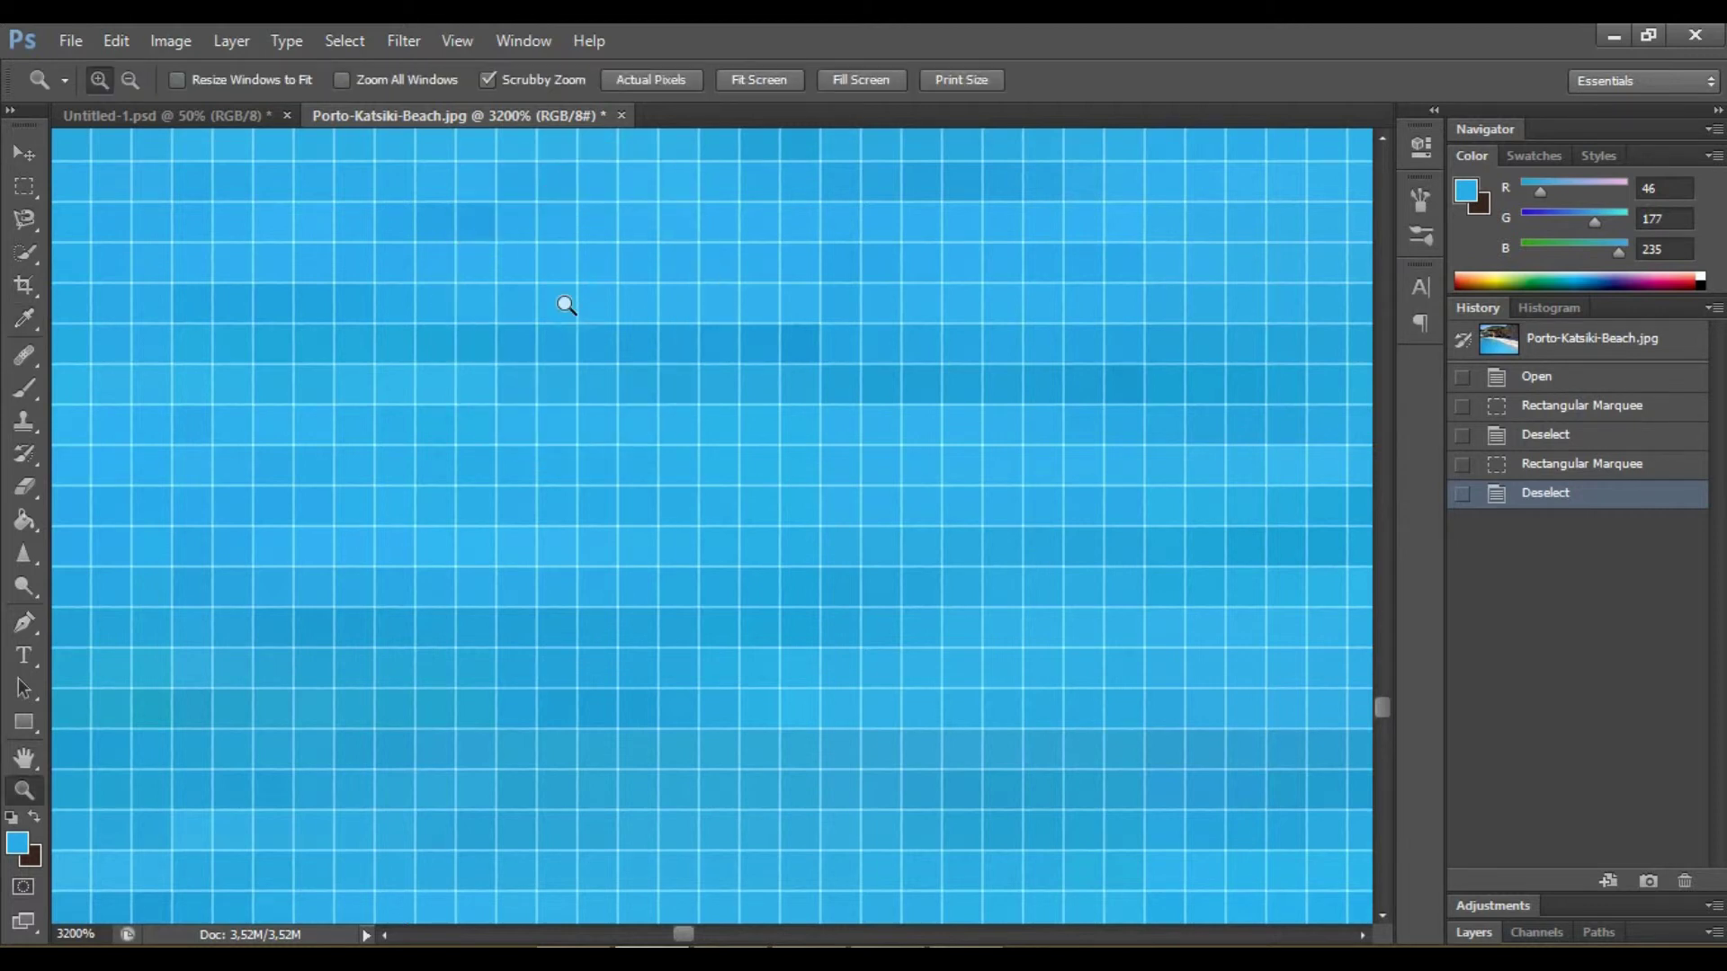
left_click_drag(566, 306, 222, 577)
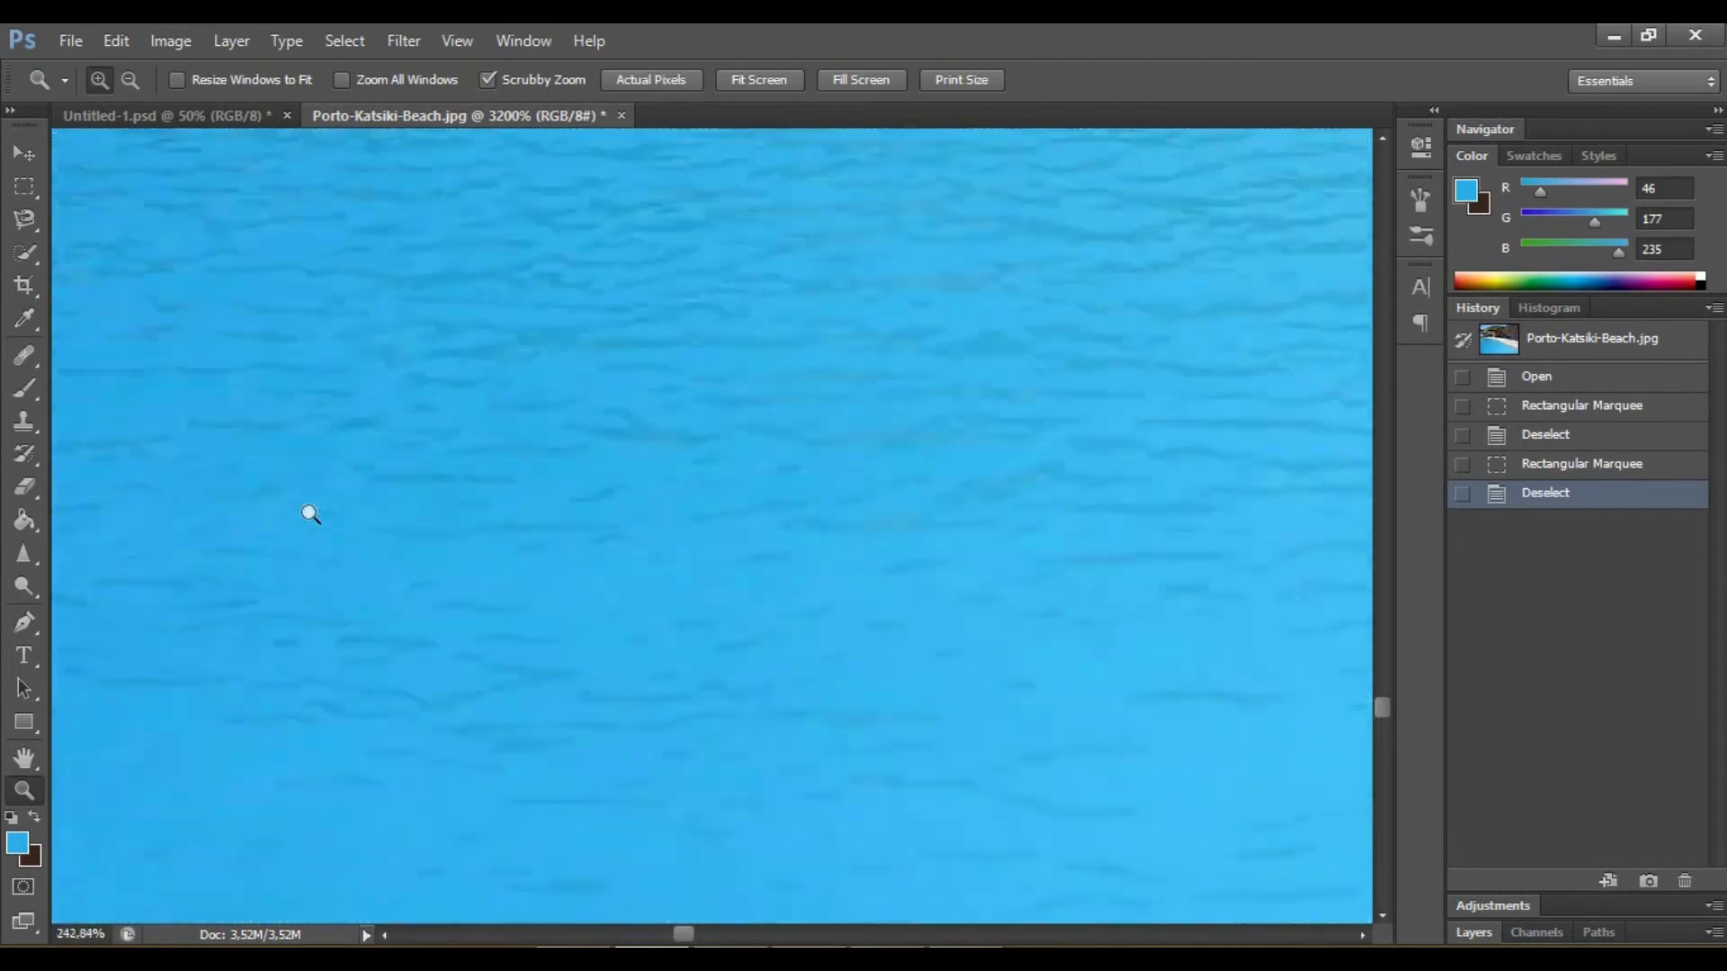
scroll(647, 328, "up", 5)
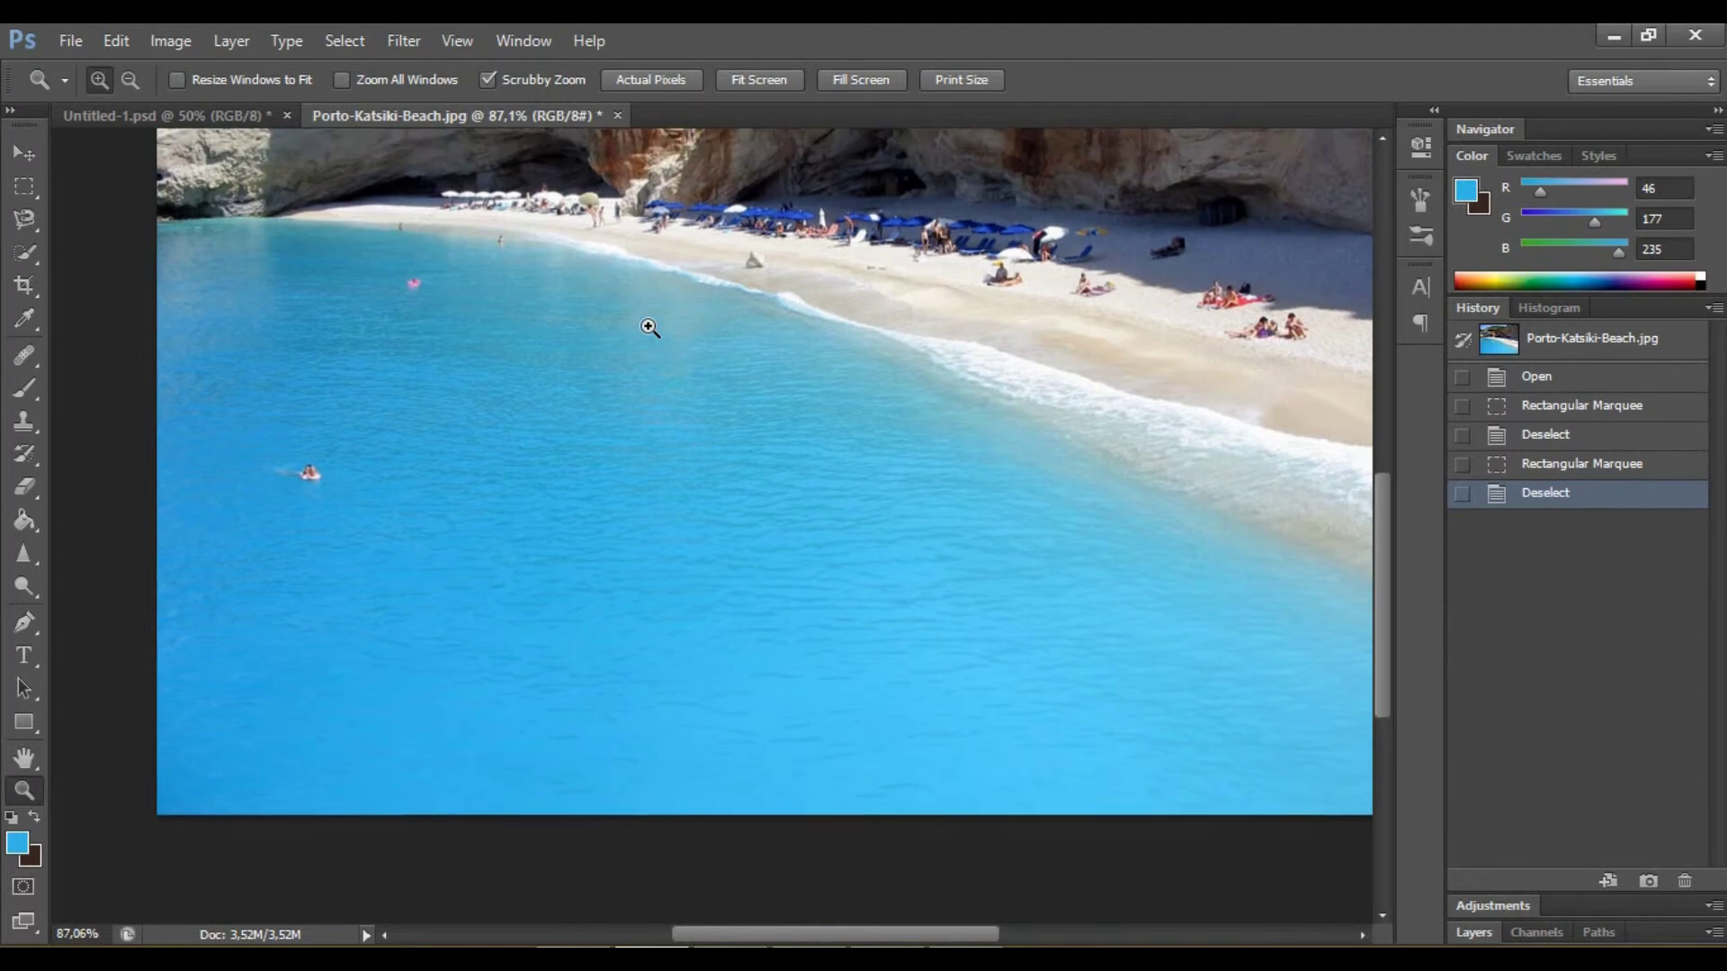
left_click_drag(815, 385, 774, 396)
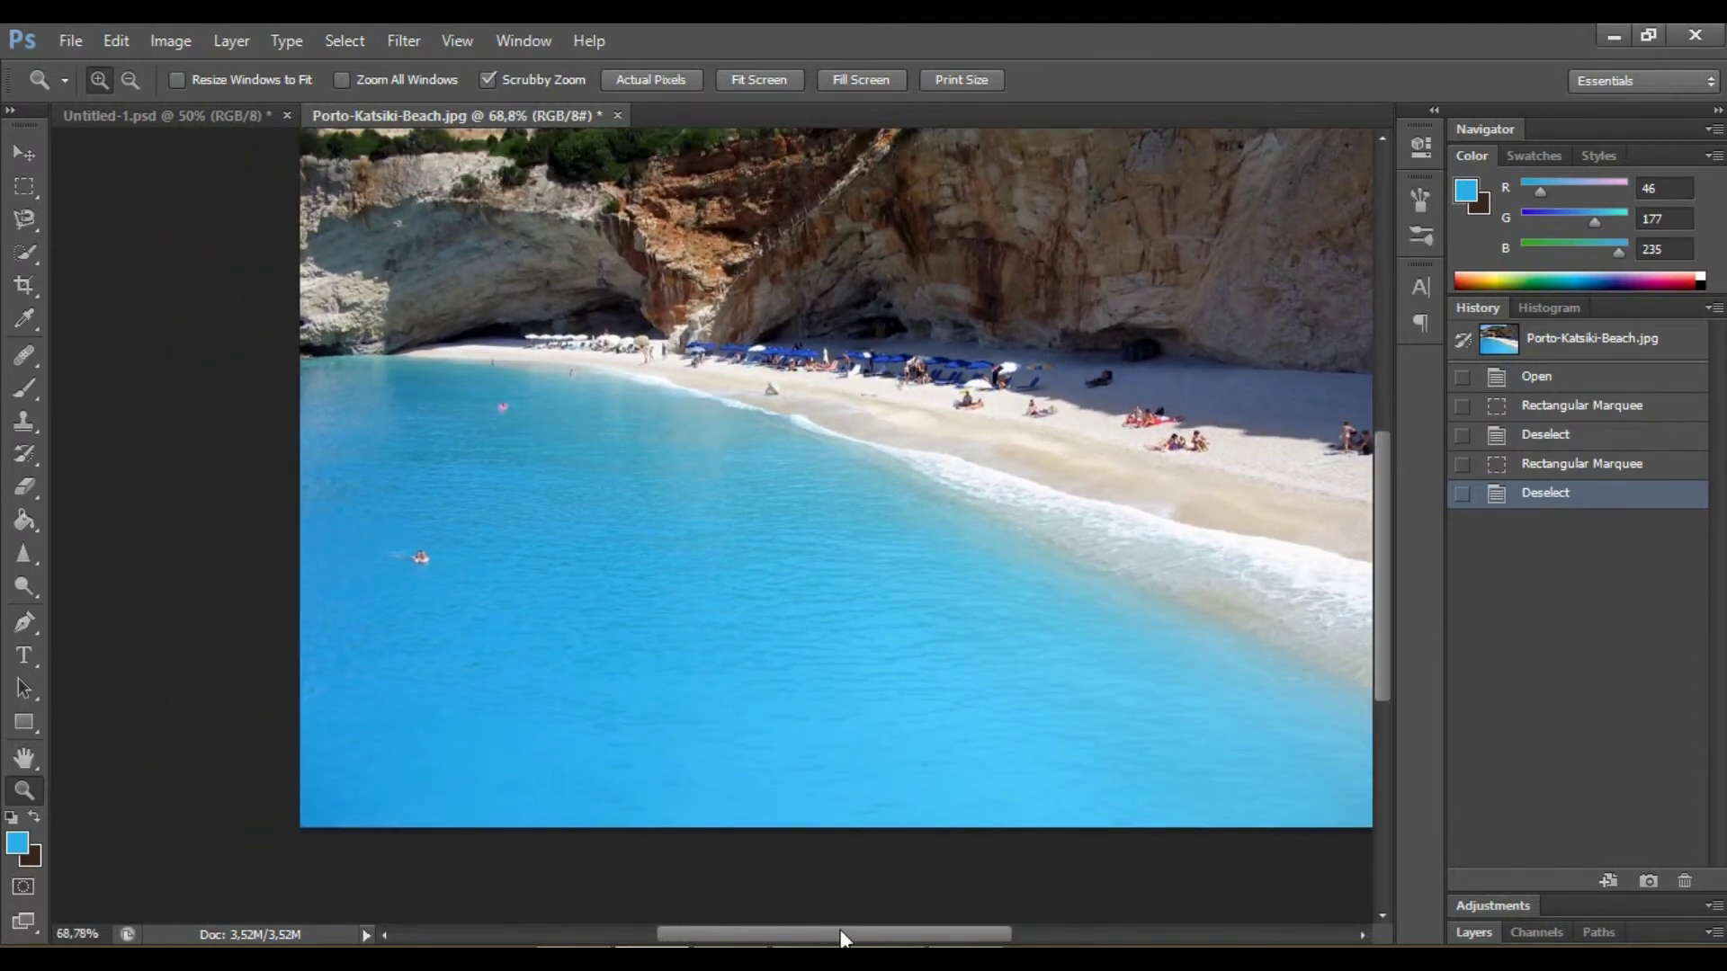
left_click_drag(840, 935, 894, 938)
scroll(854, 682, "up", 2)
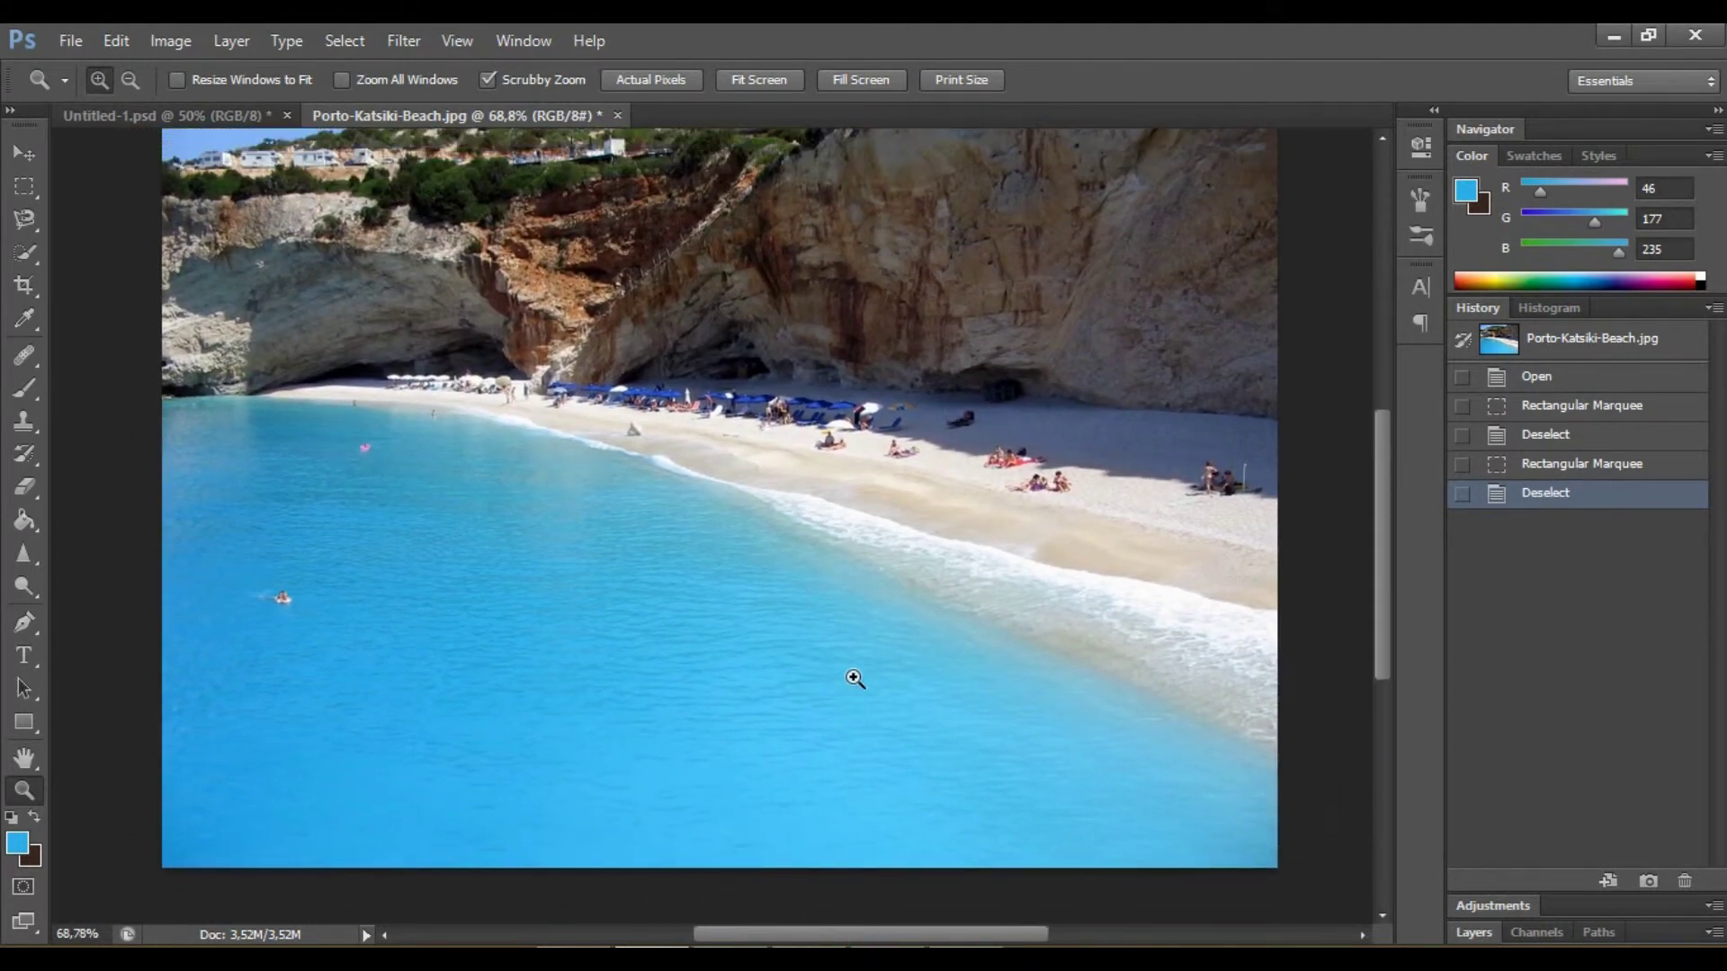
- Switch from the Eyedropper to the Color Sampler Tool
scroll(850, 681, "up", 1)
key("i")
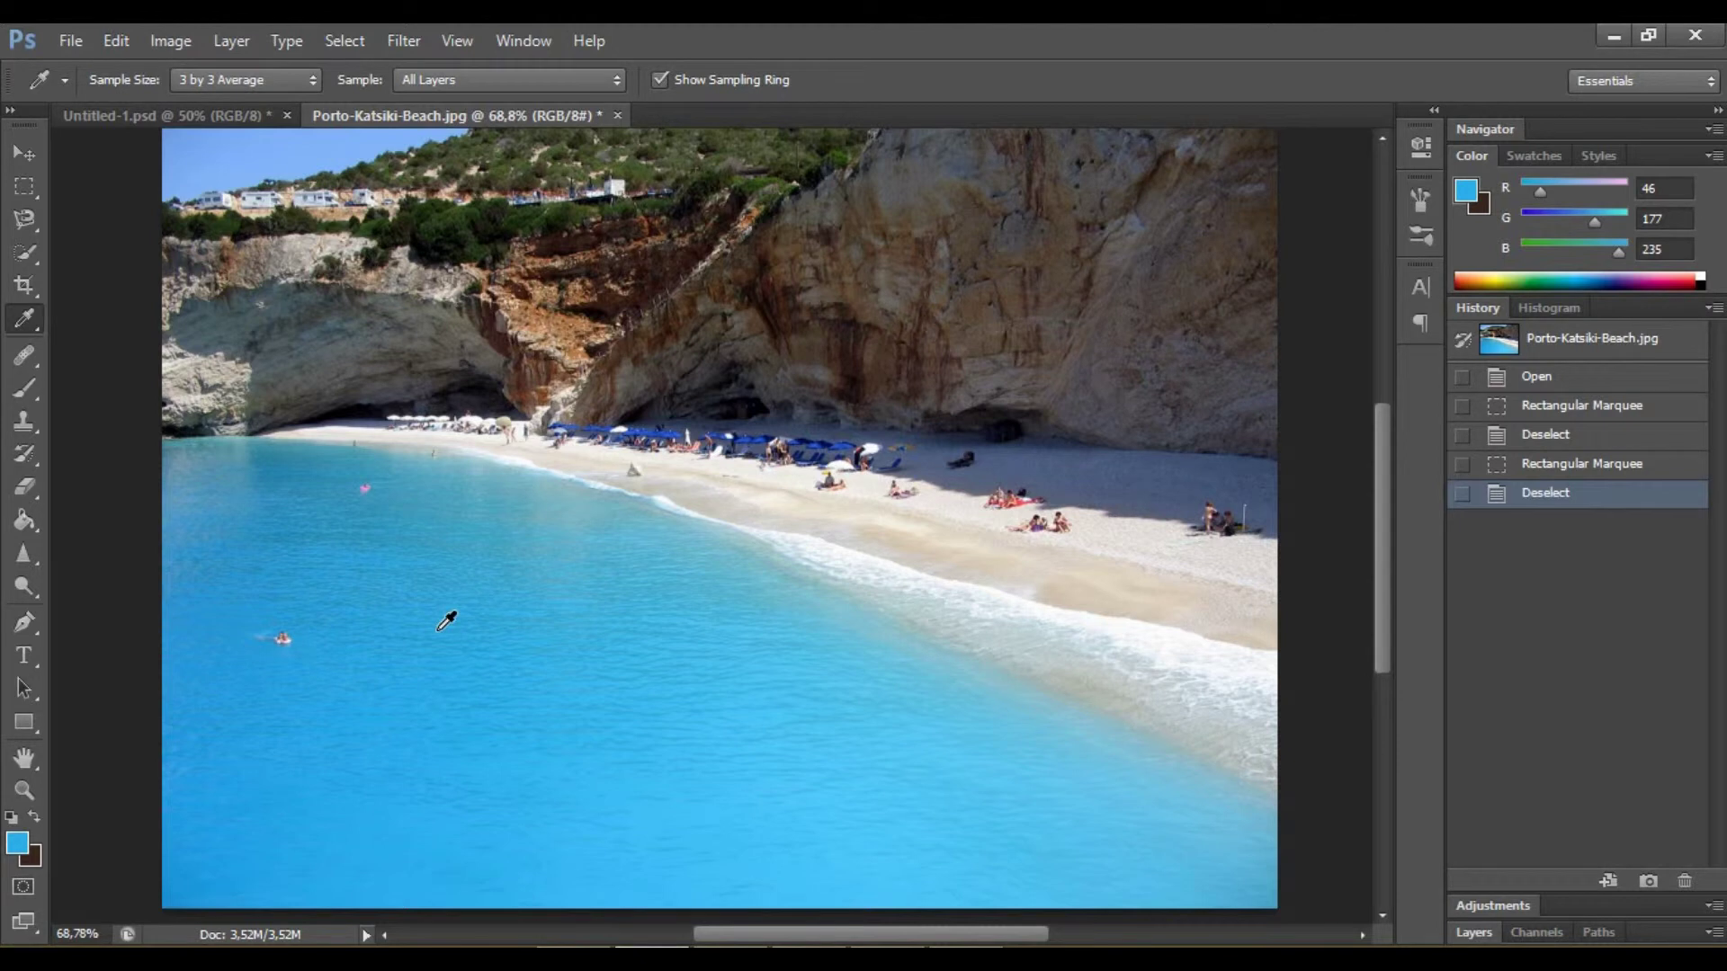
key("shift+i")
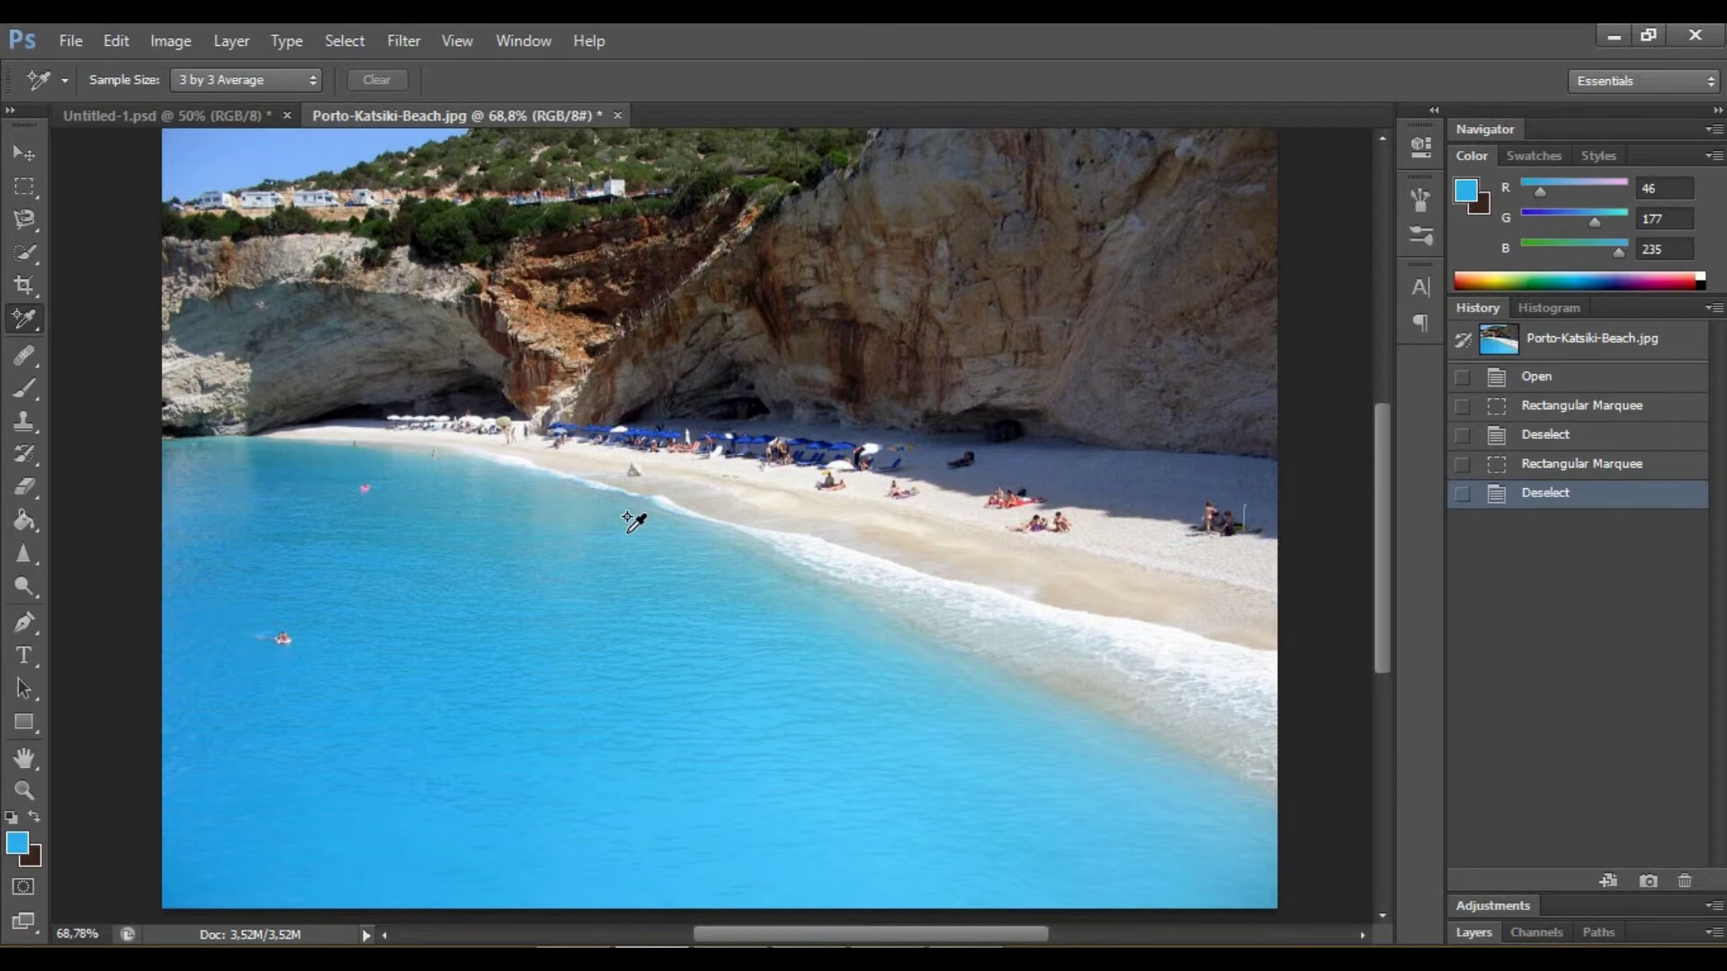
- Place samplers #1–#4 on the water, sand, cliff face and shoreline surf
left_click(287, 461)
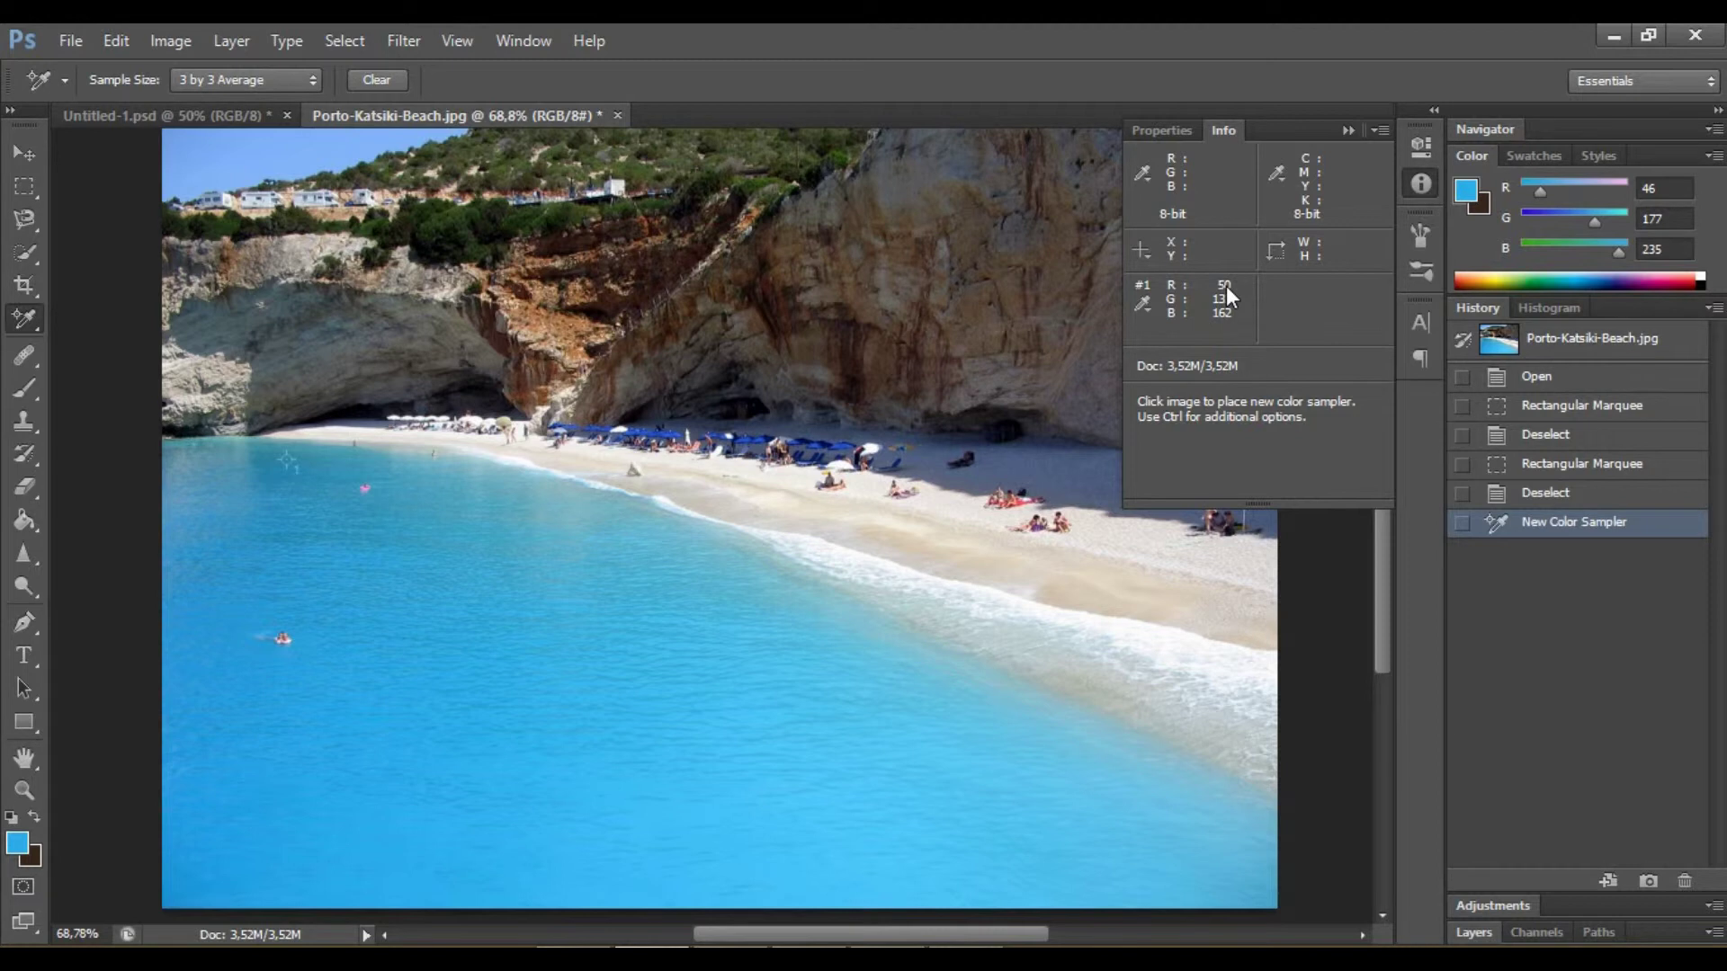
left_click(660, 453)
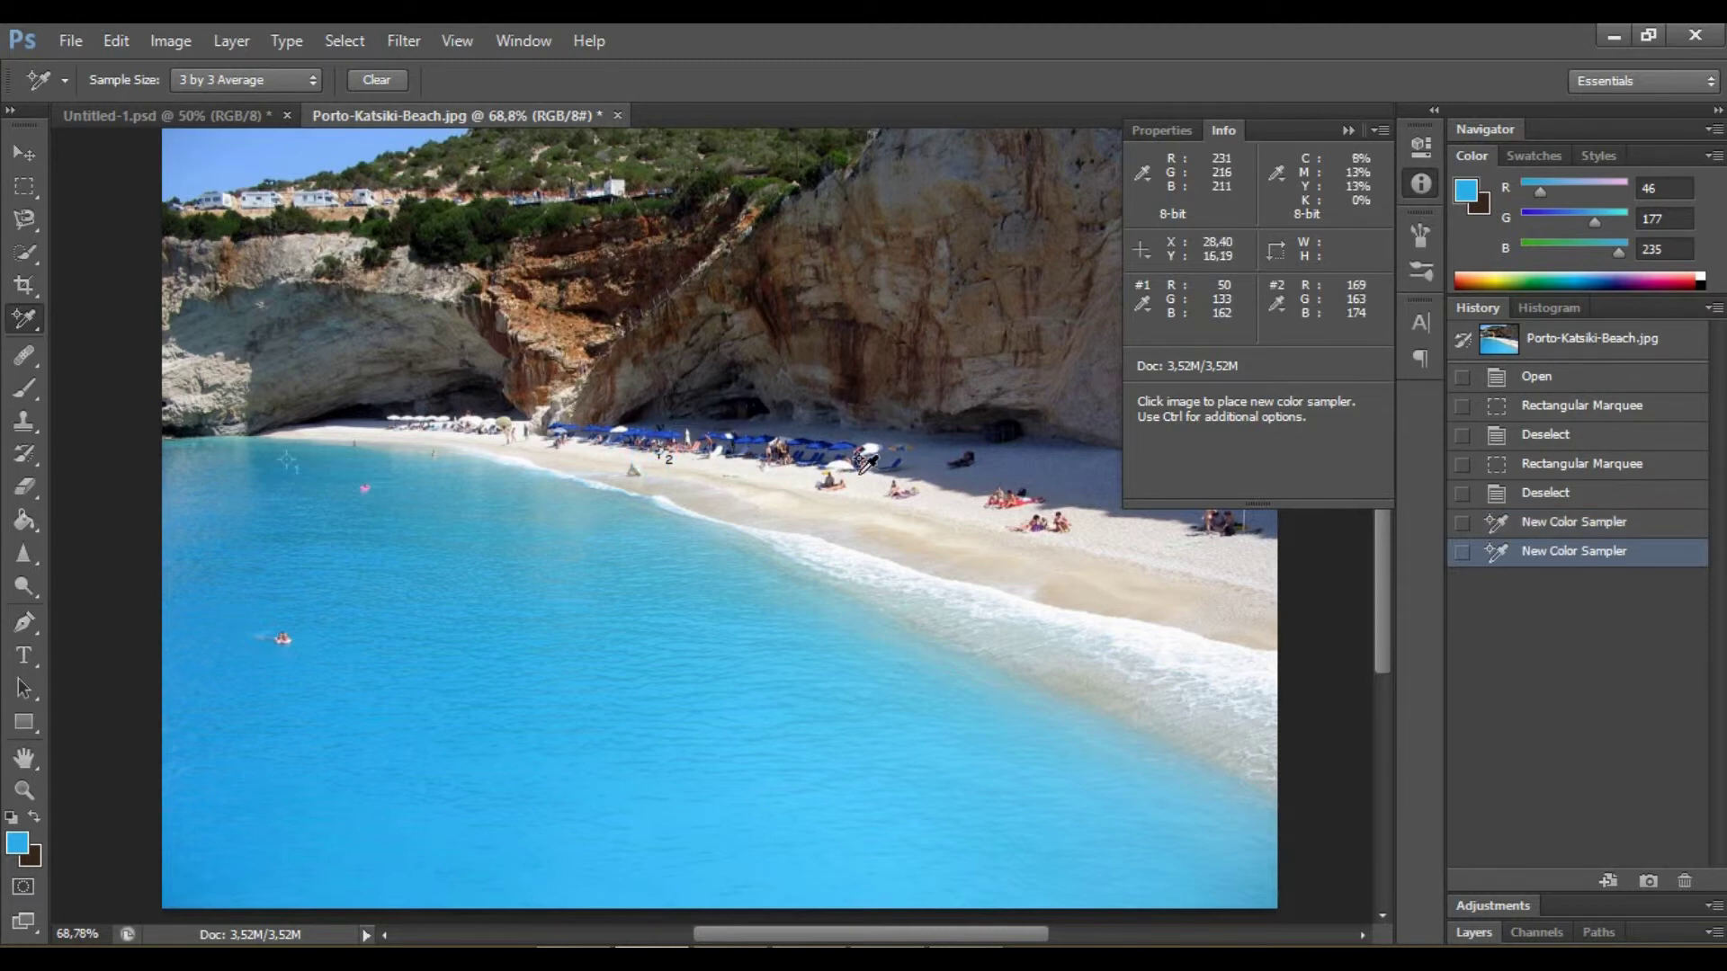
left_click(959, 295)
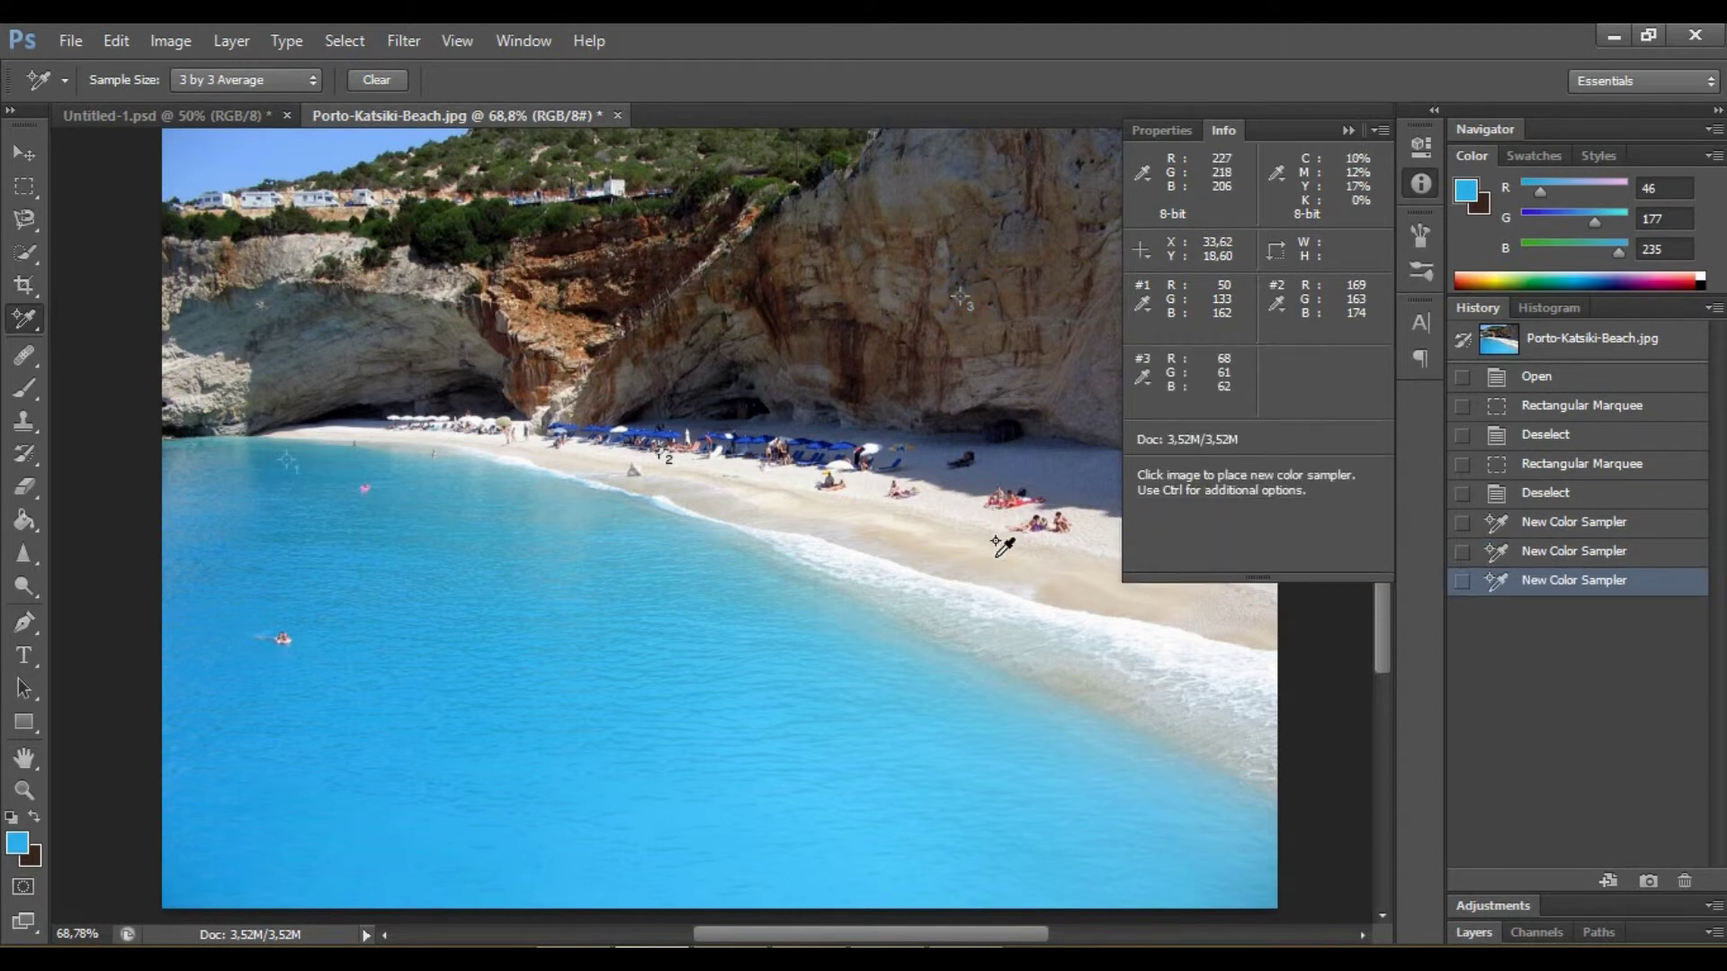
left_click(990, 619)
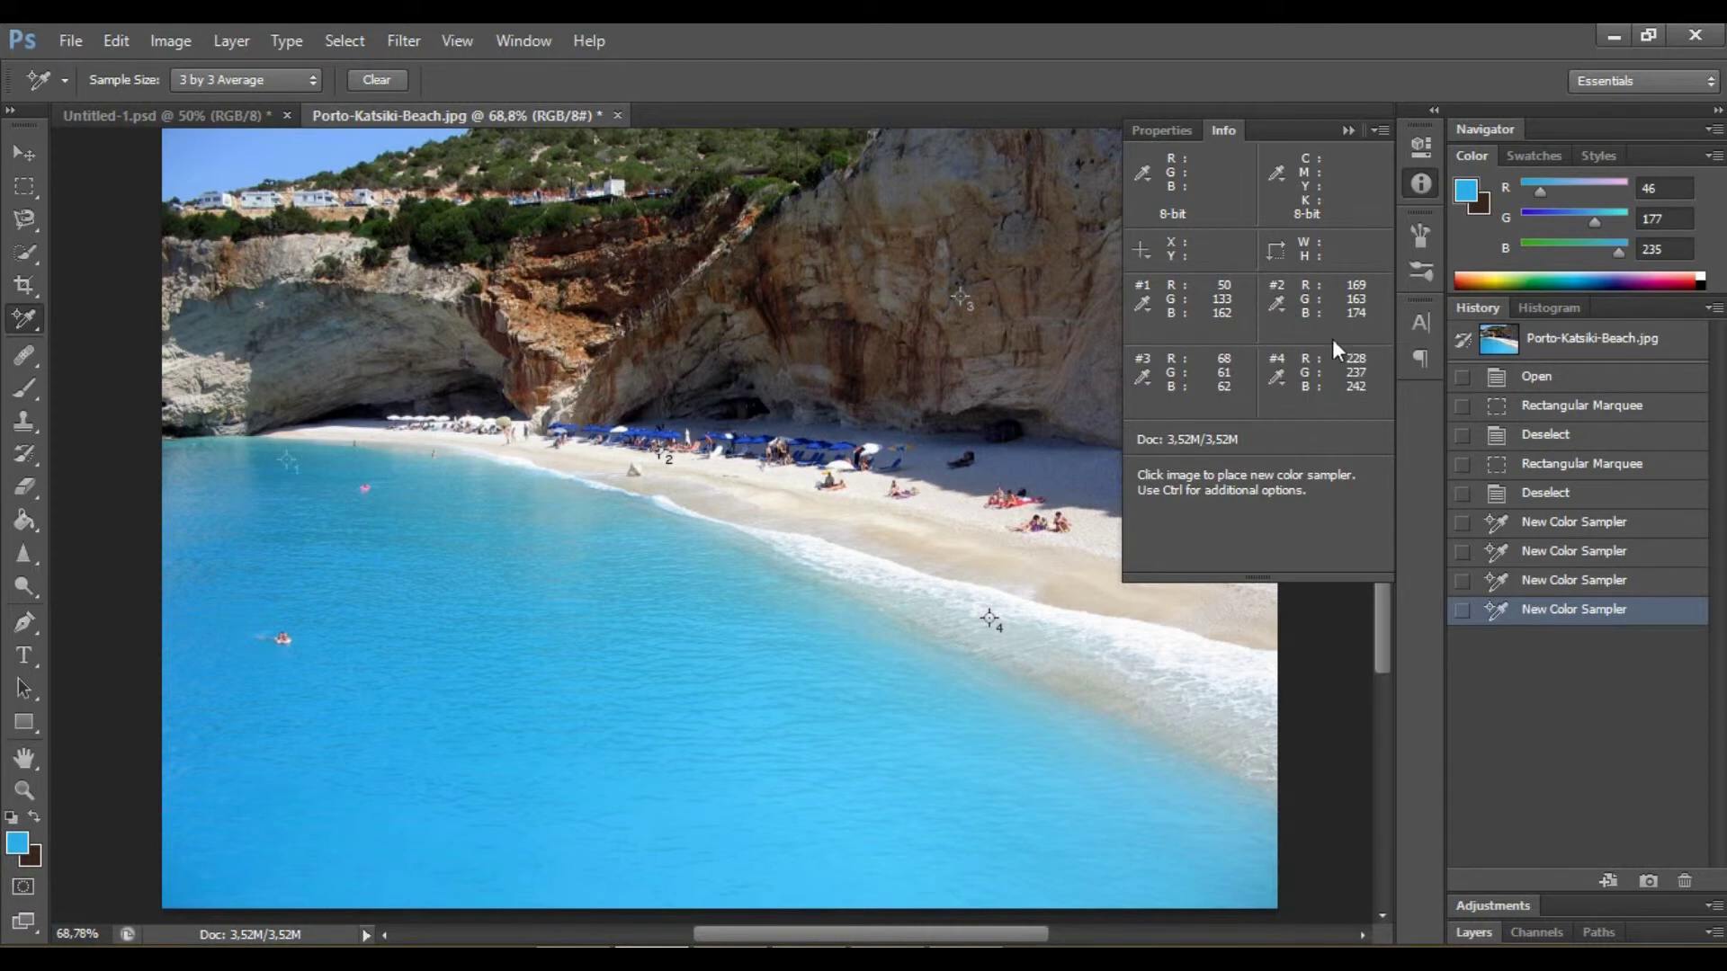
- Open the foreground Color Picker, move it aside, and enter R 50, G 133, B 162
left_click(17, 843)
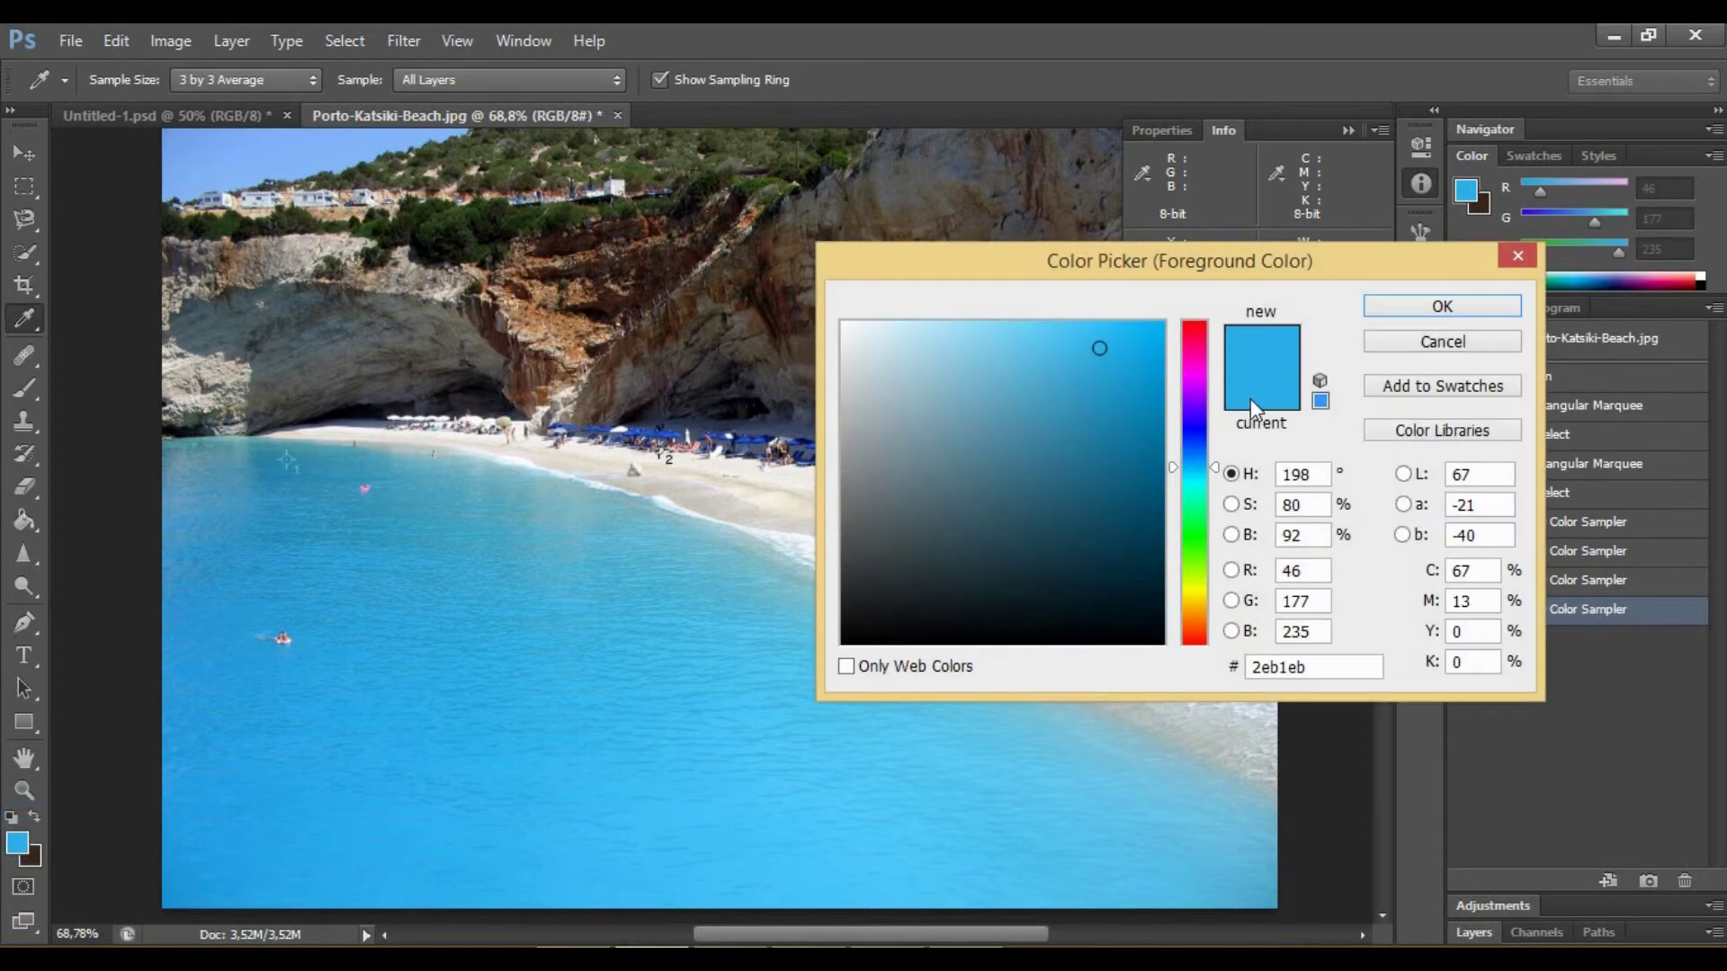
left_click_drag(1254, 256, 727, 197)
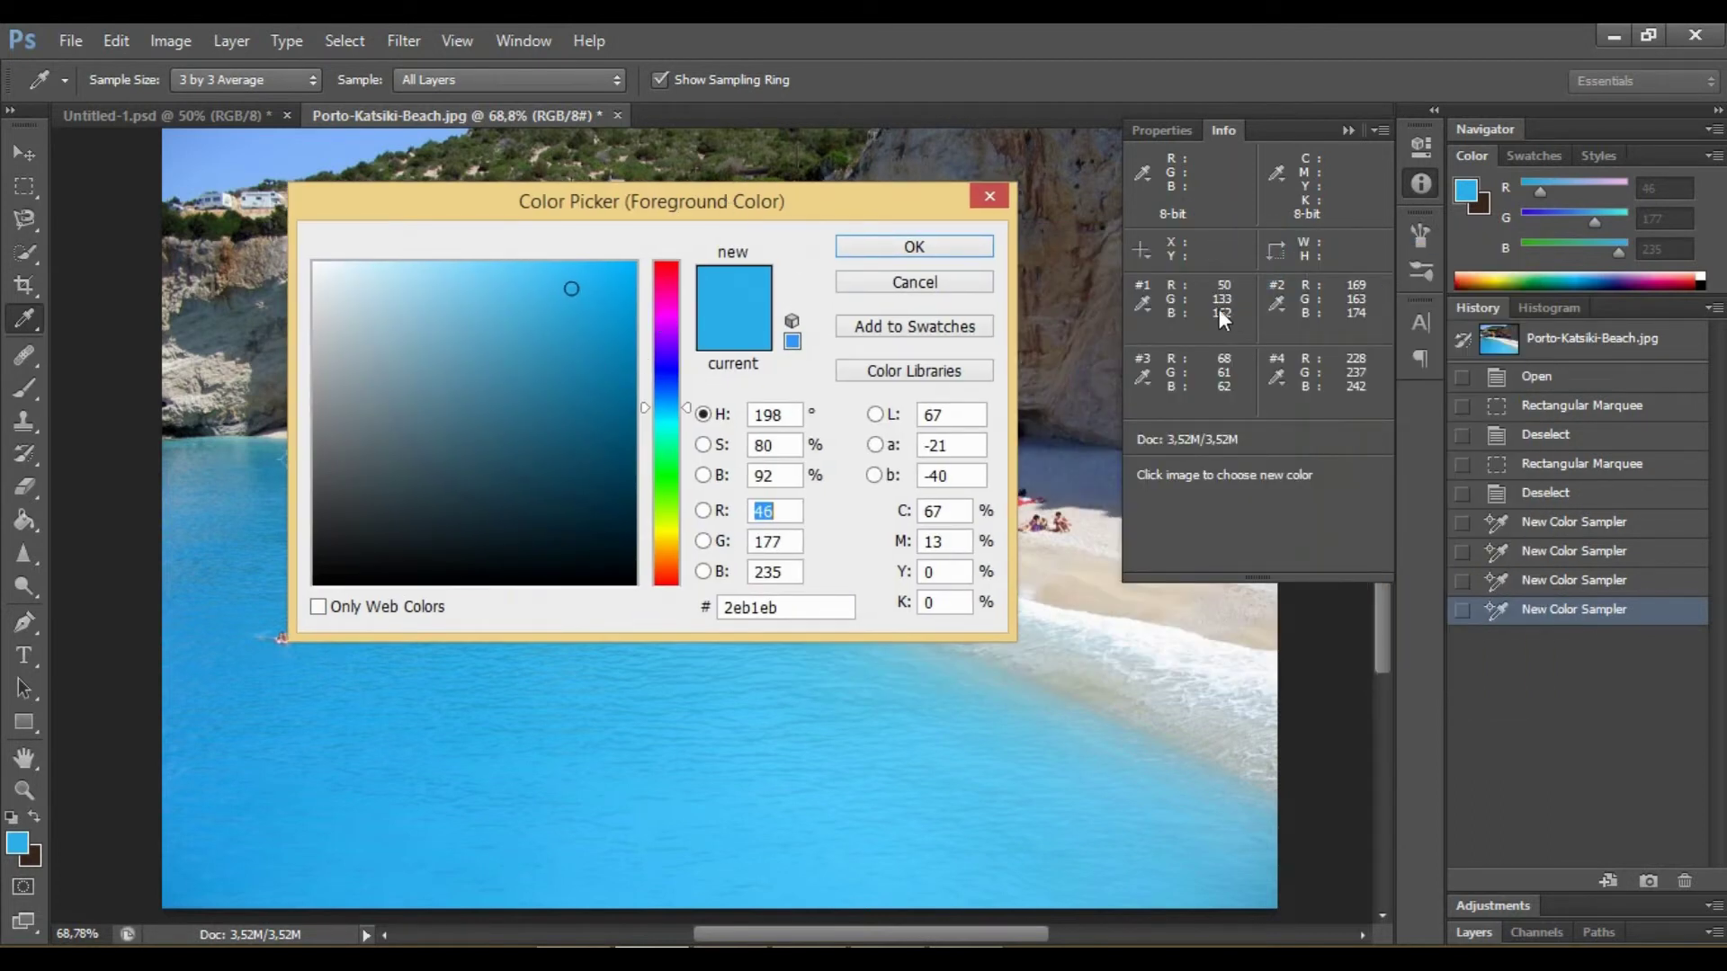
left_click(779, 511)
type("50")
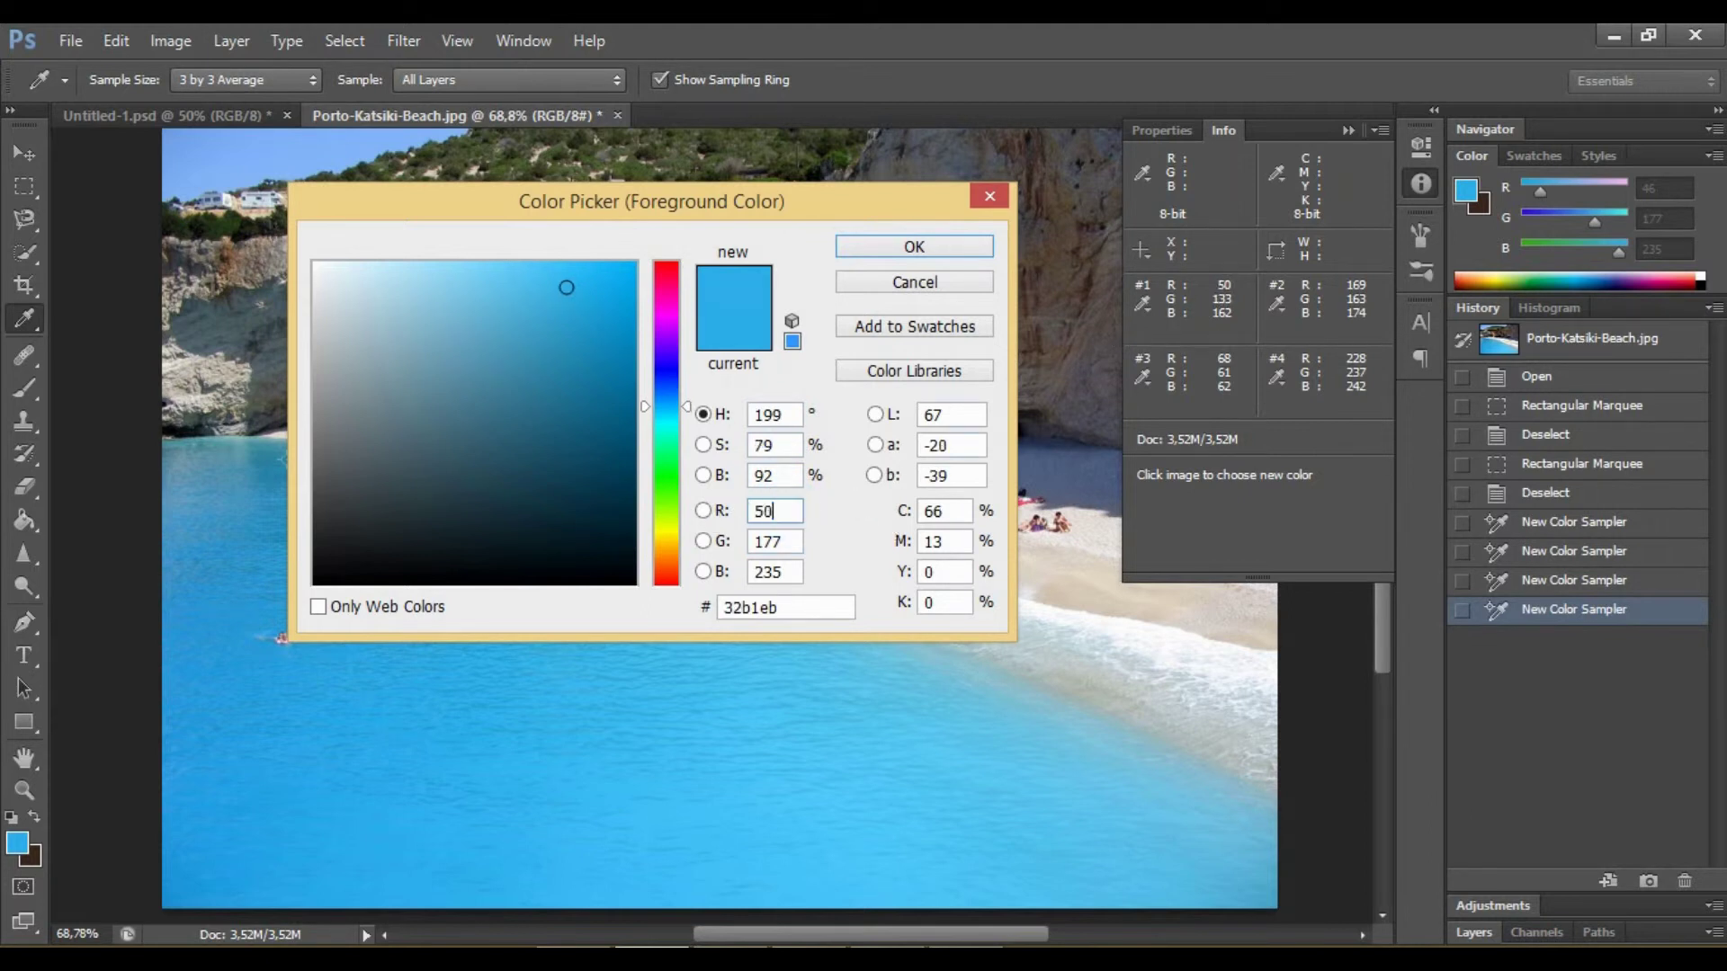
left_click(773, 541)
type("133")
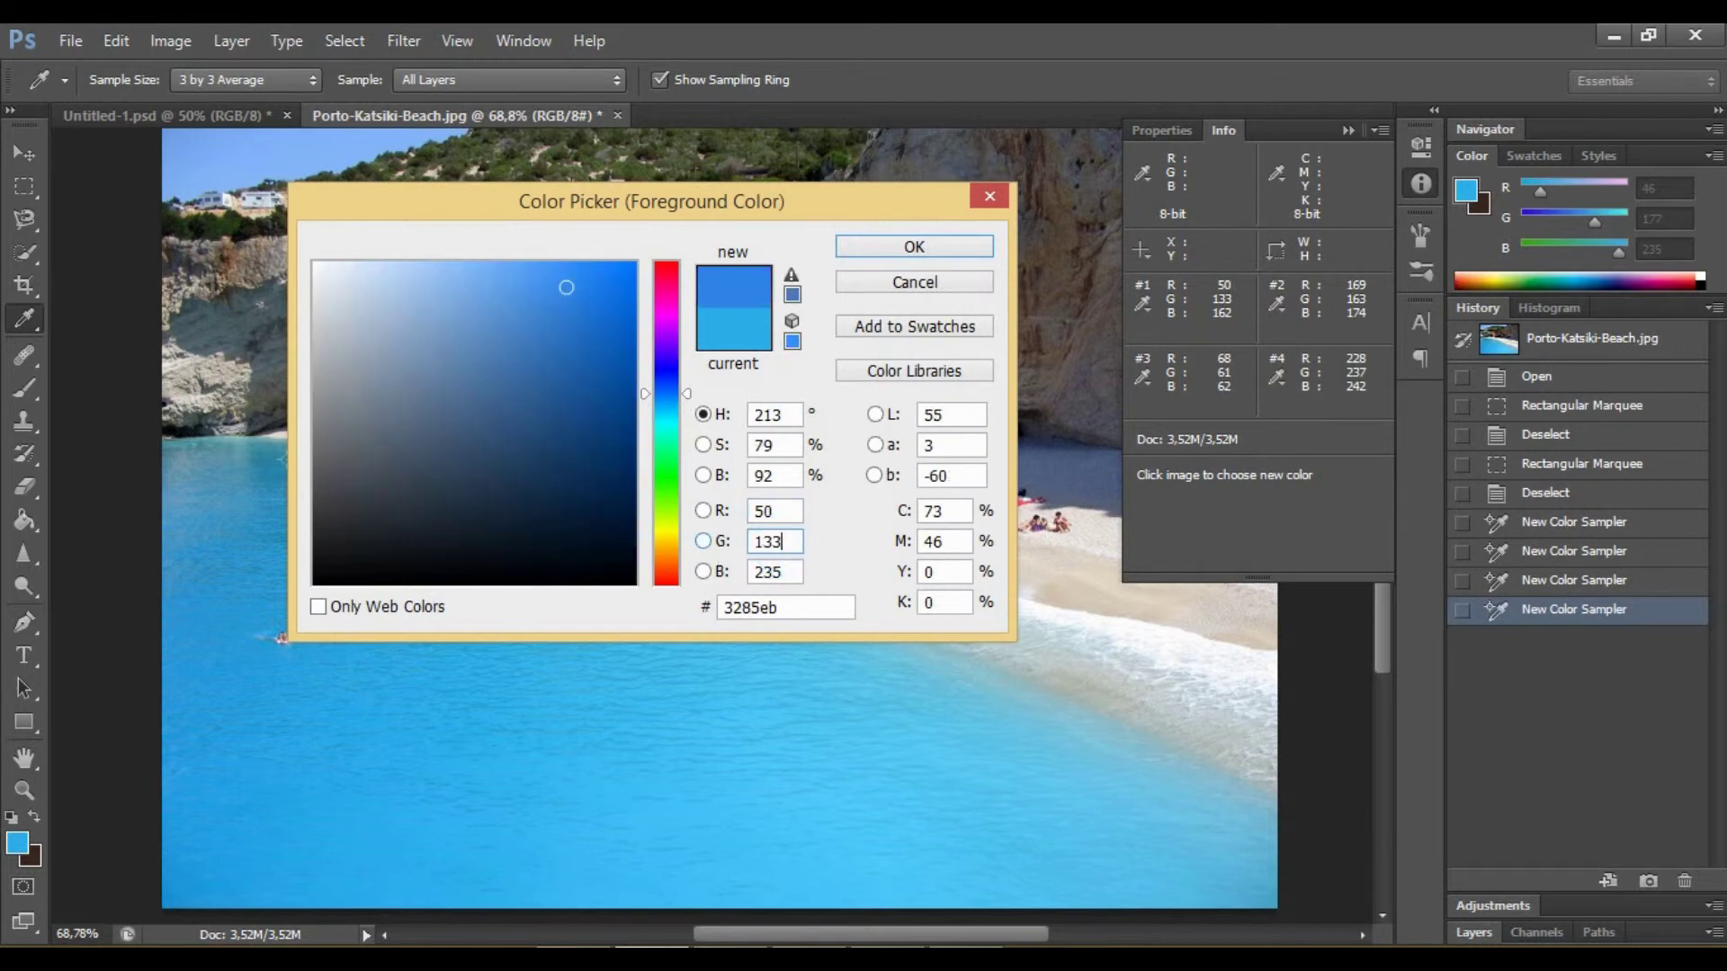
double_click(794, 576)
type("162")
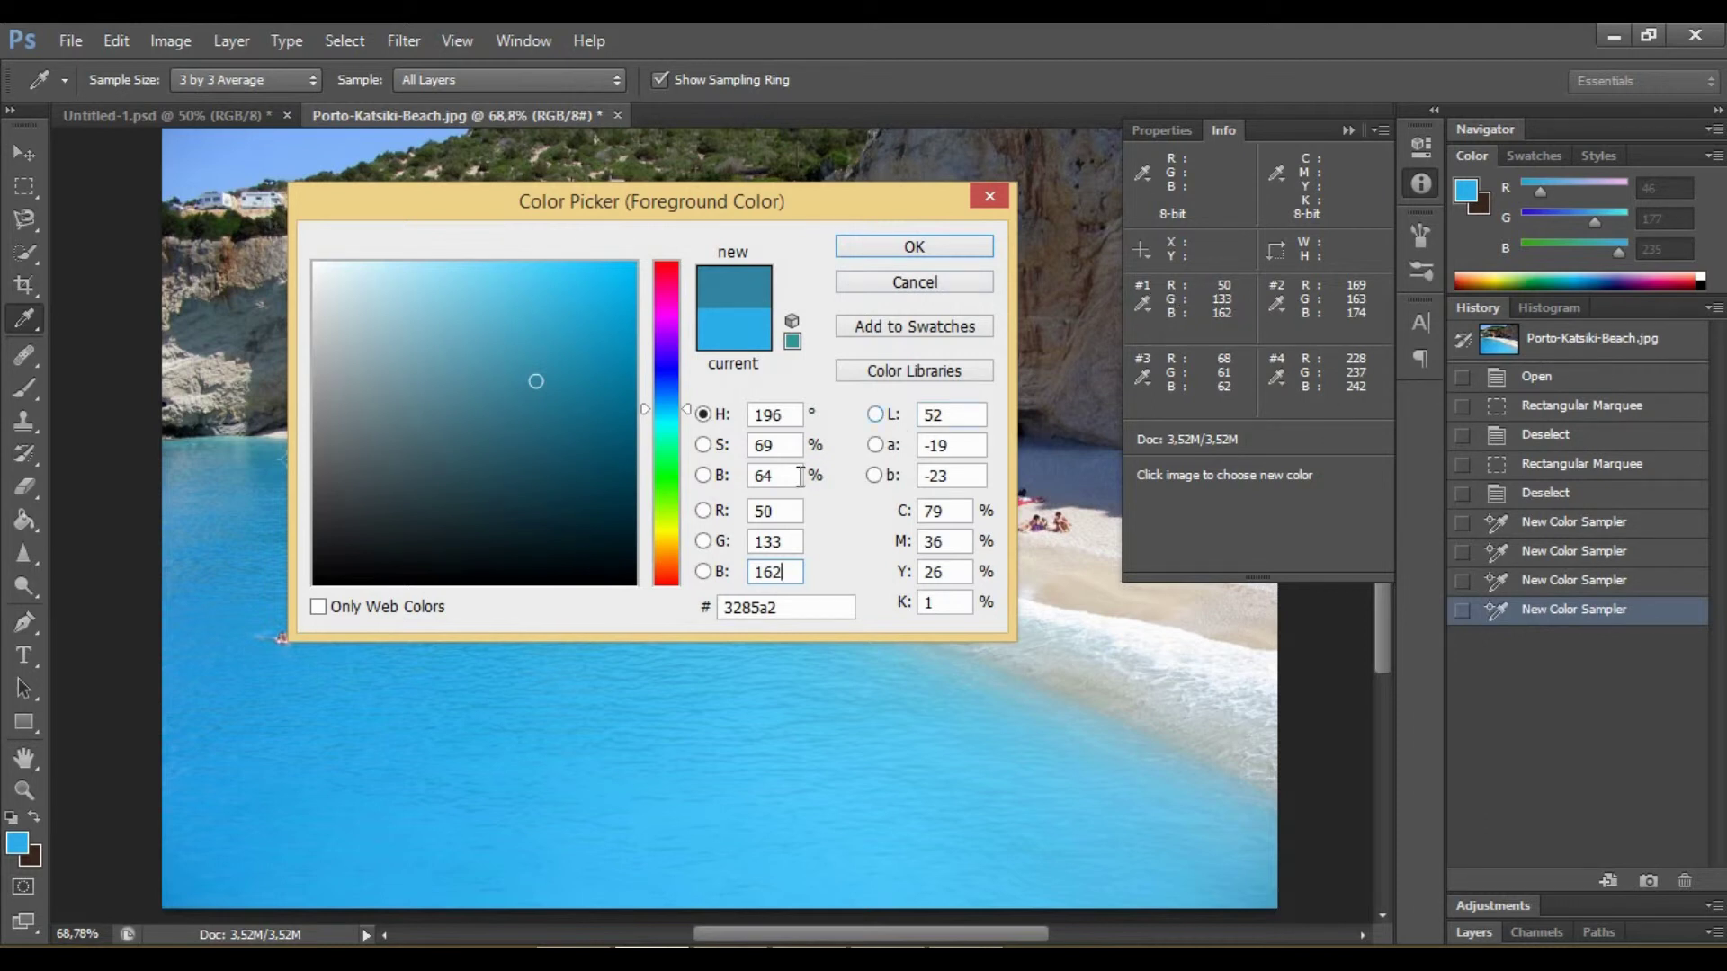
- Correct the colour to R 169, G 163, B 174 to match sampler #2
left_click_drag(740, 512, 709, 514)
key("BackSpace")
type("1")
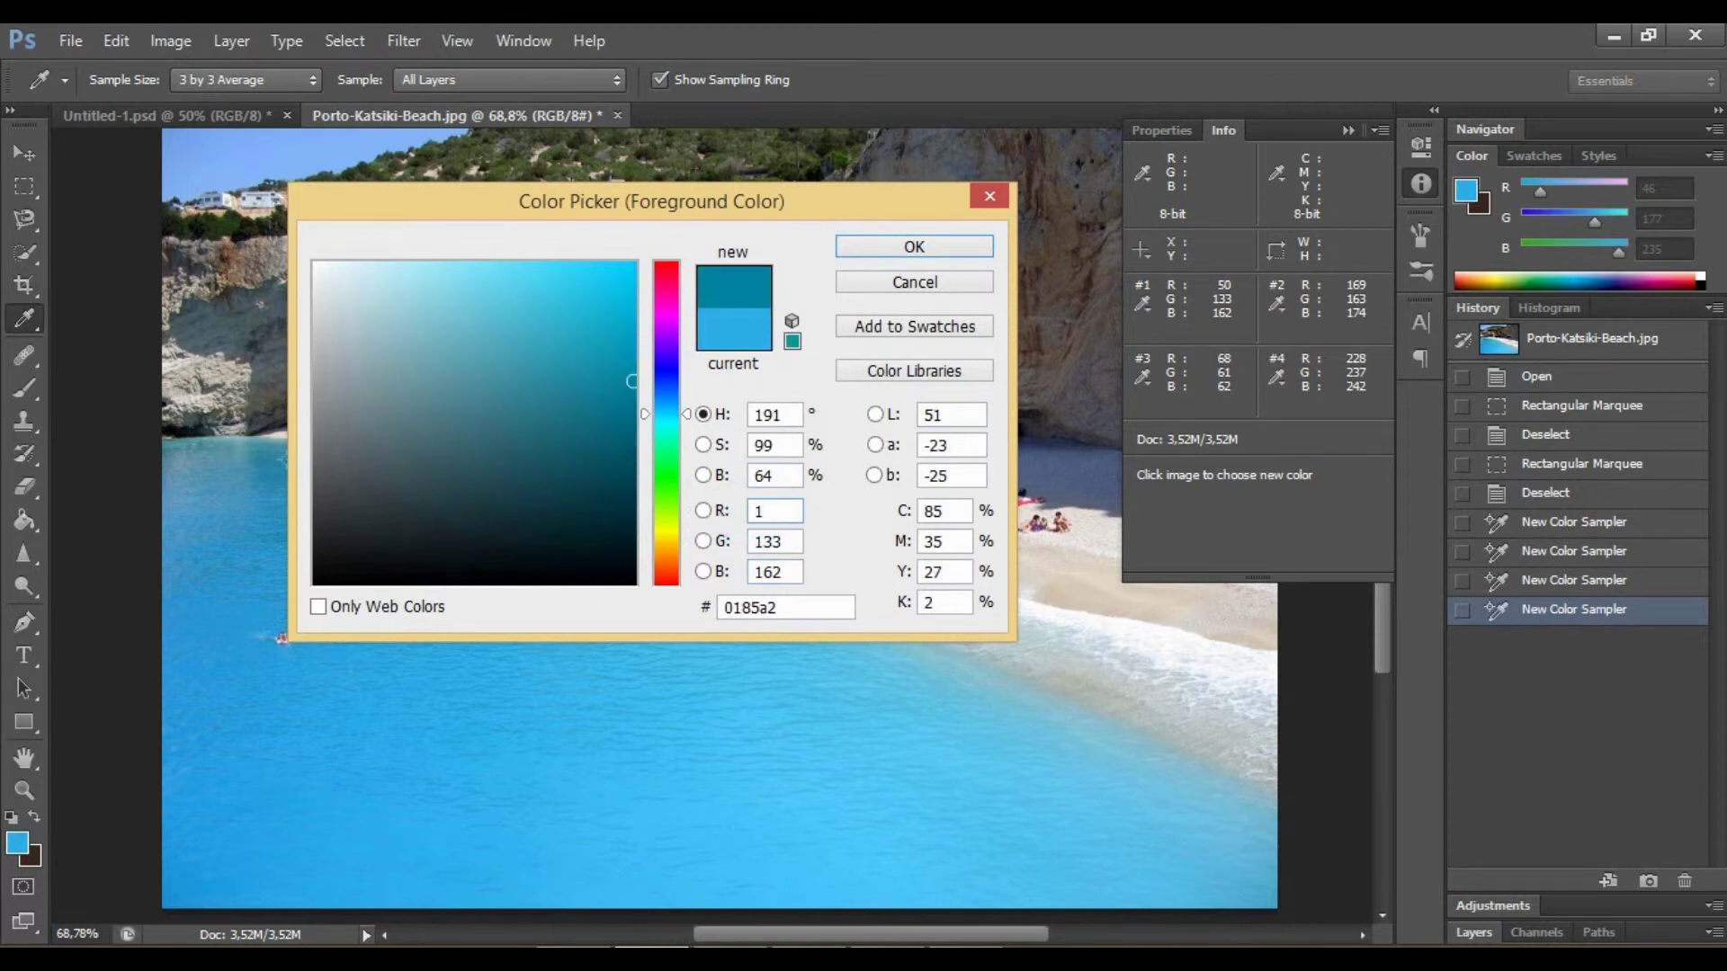
type("69")
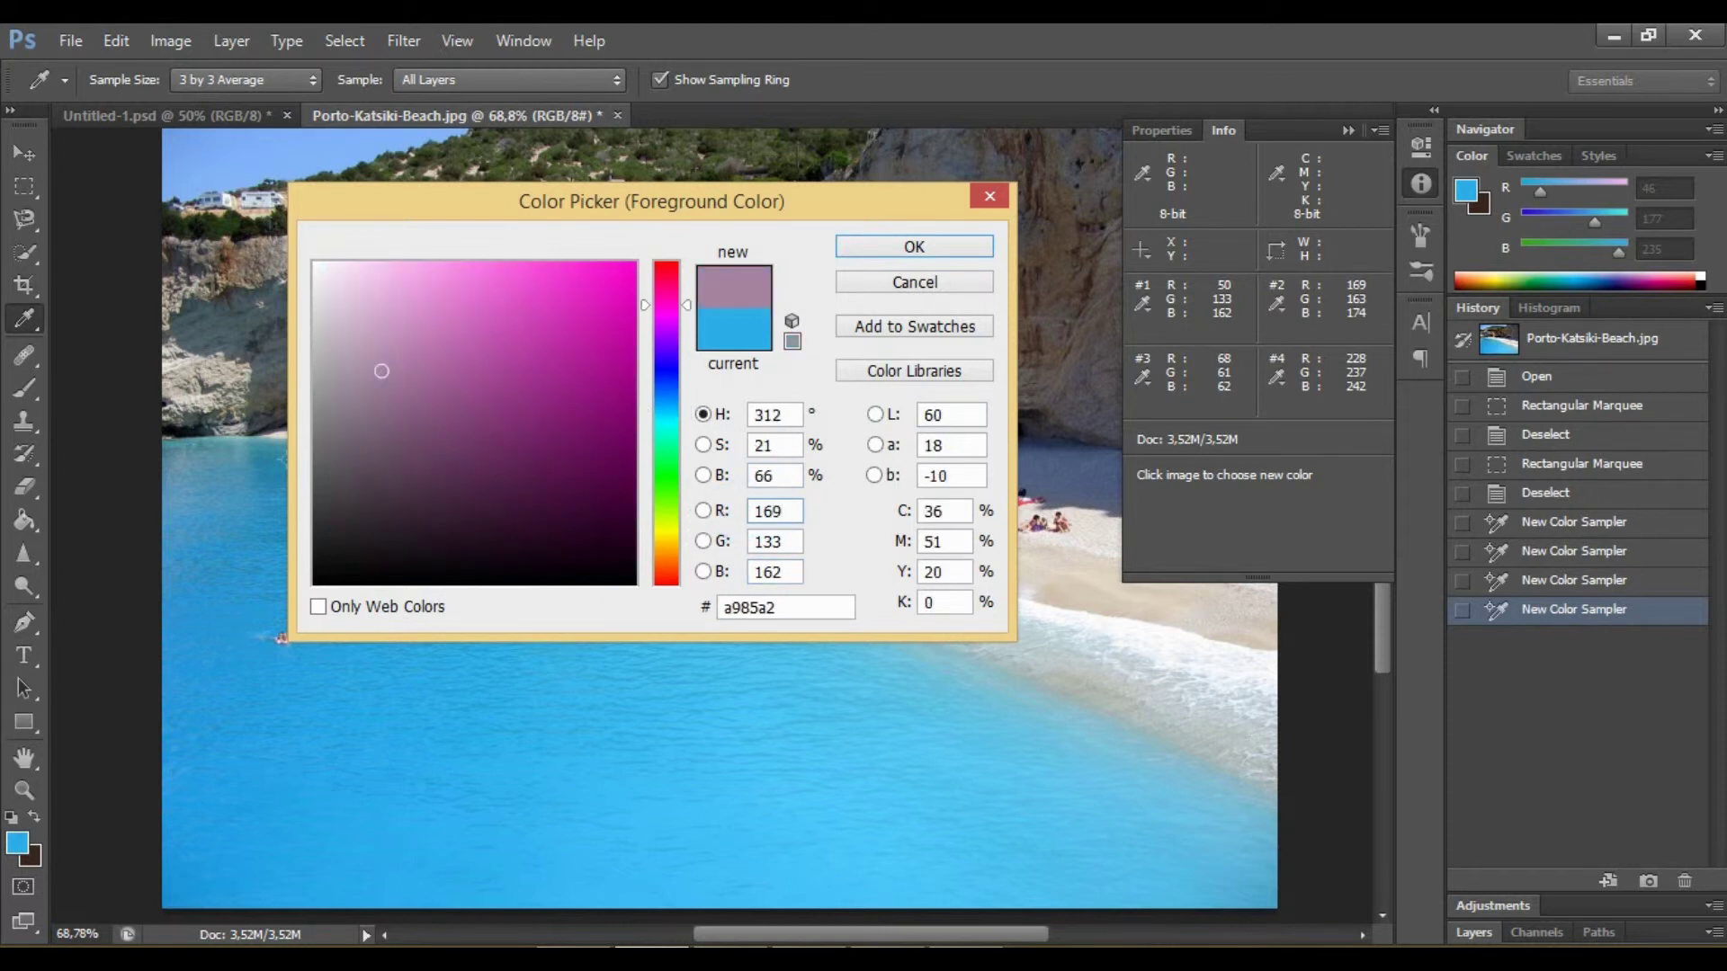
double_click(775, 541)
type("163")
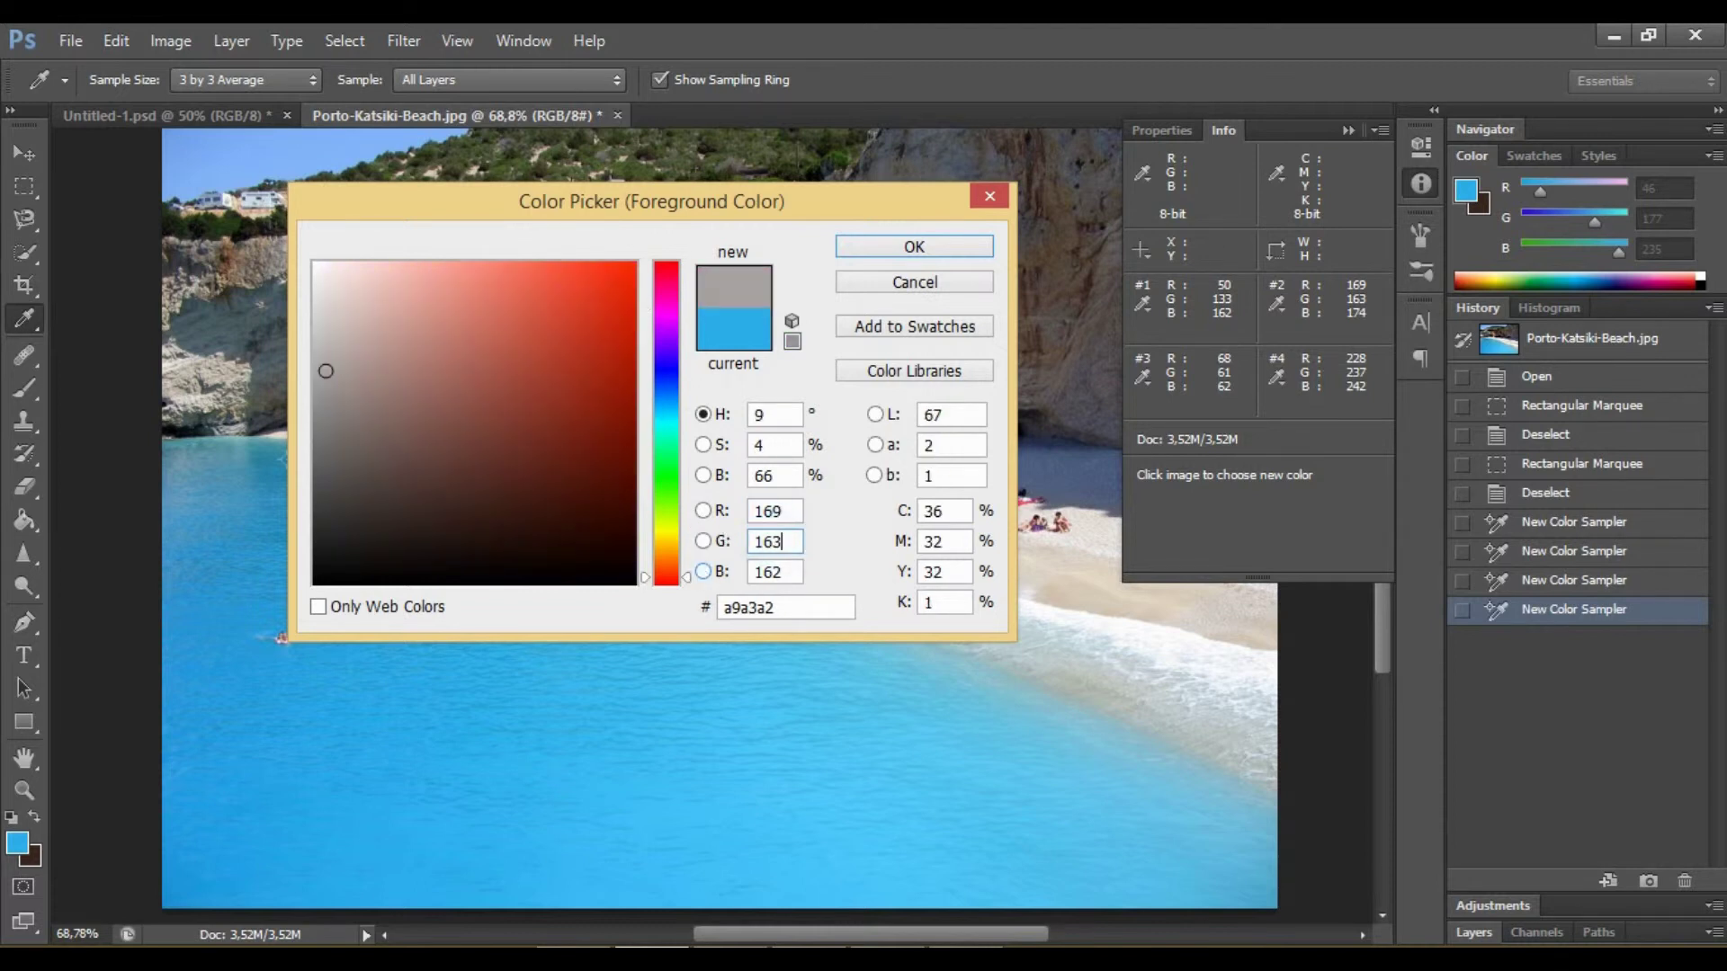
double_click(786, 566)
type("174")
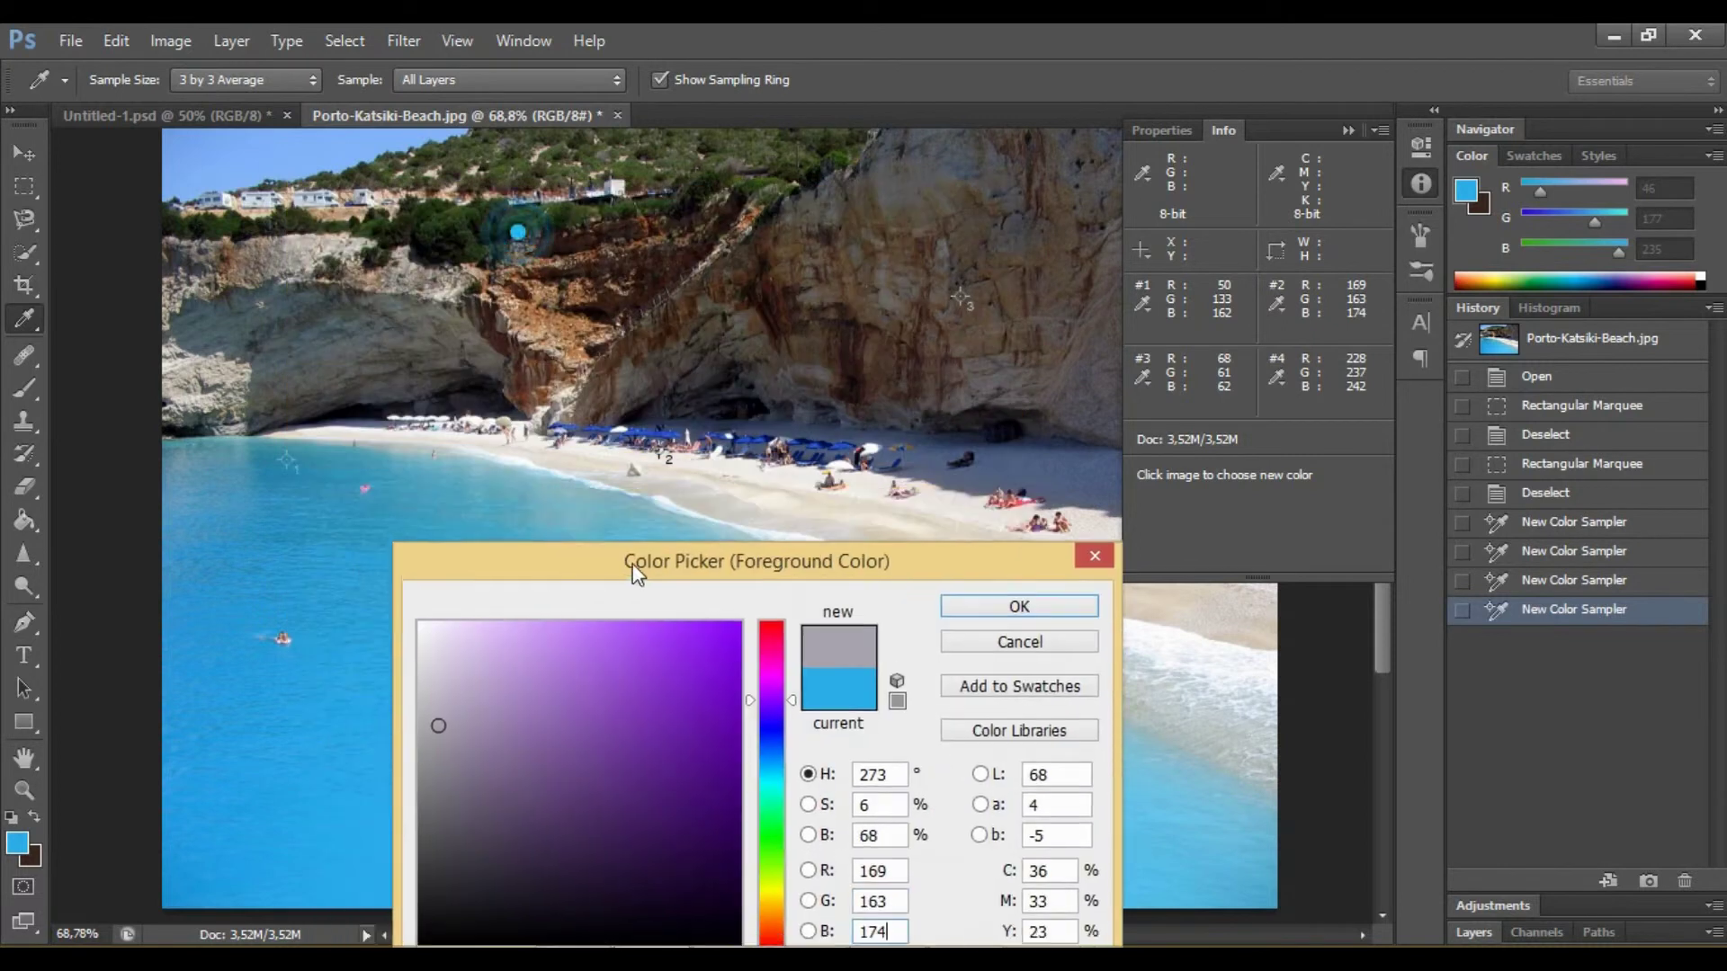
- Move the Color Picker aside and show the Swatches panel beside it
mouse_move(511, 209)
left_mouse_down()
mouse_move(623, 612)
mouse_move(711, 412)
mouse_move(639, 226)
left_mouse_up()
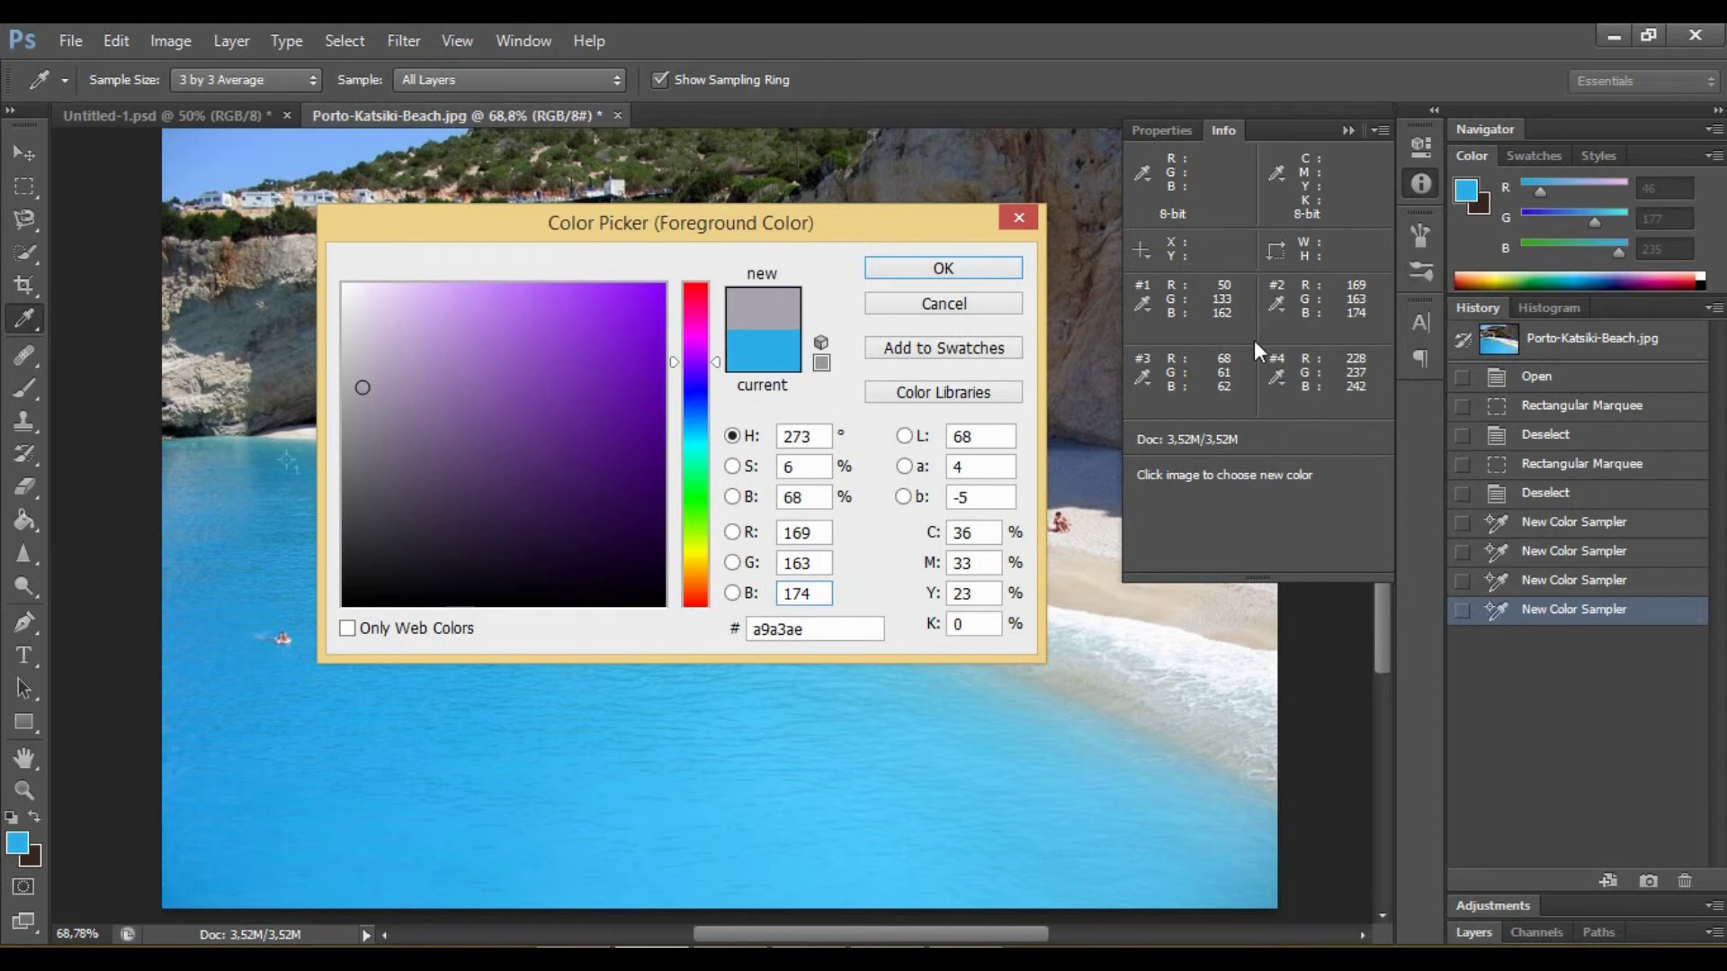
left_click(1535, 149)
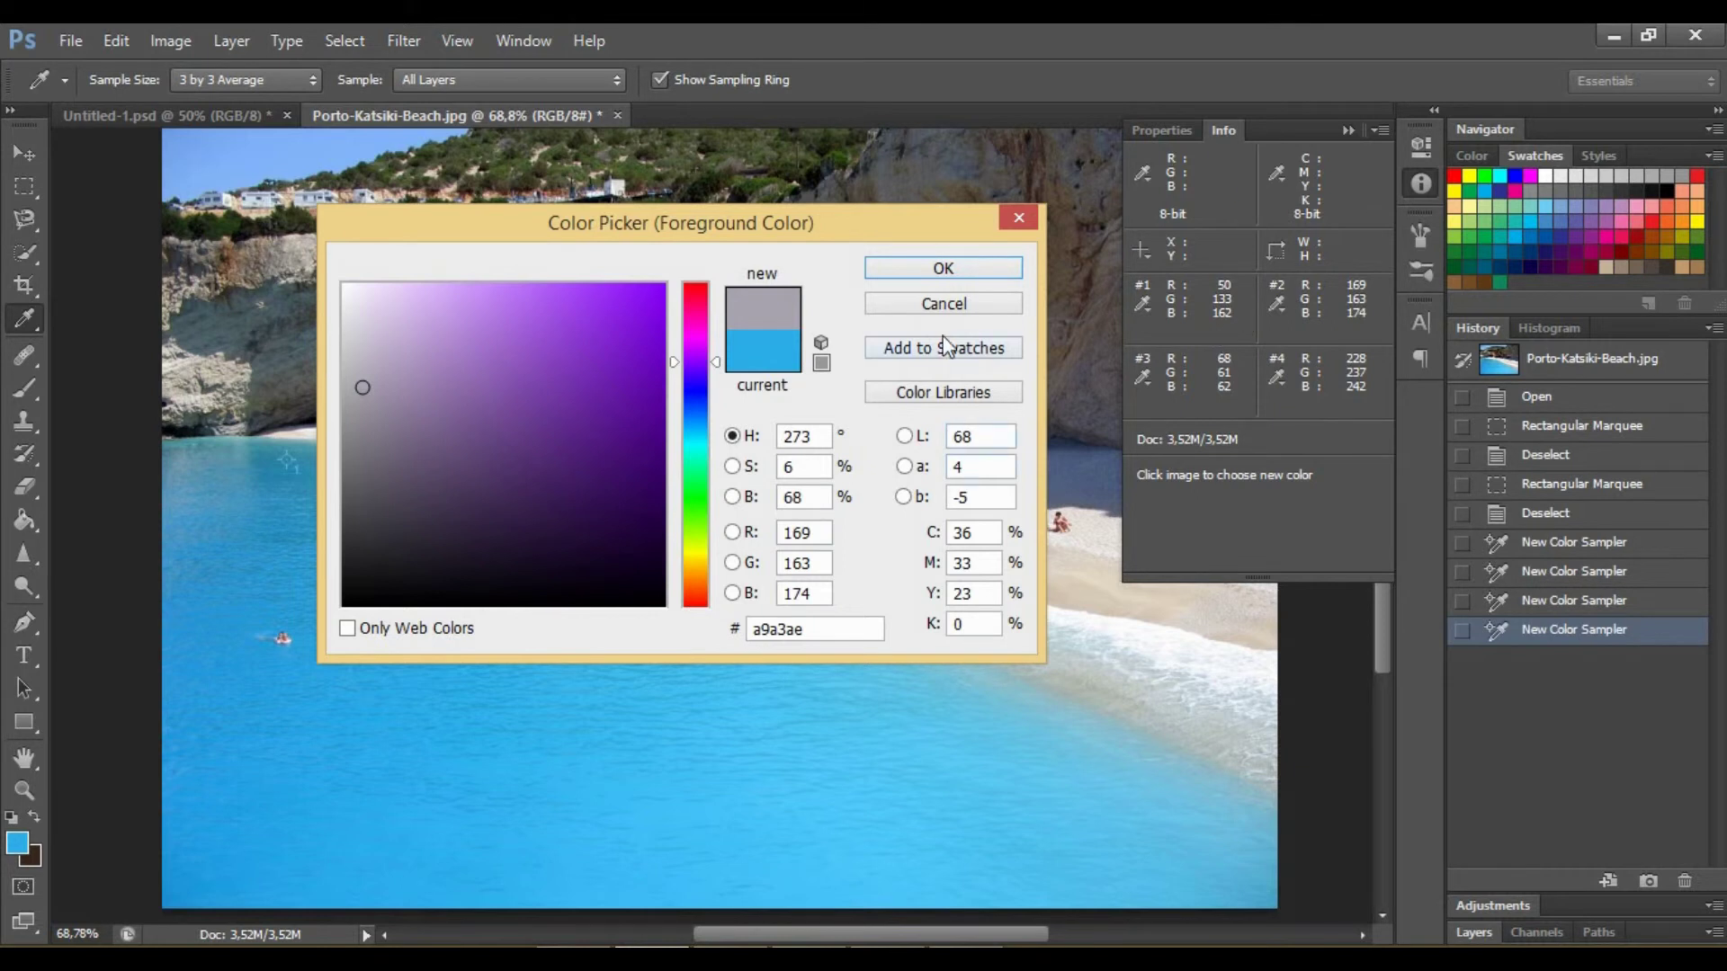
- Add the grey-purple colour as a swatch named 'paradeigma 1' and close the Color Picker
left_click(923, 355)
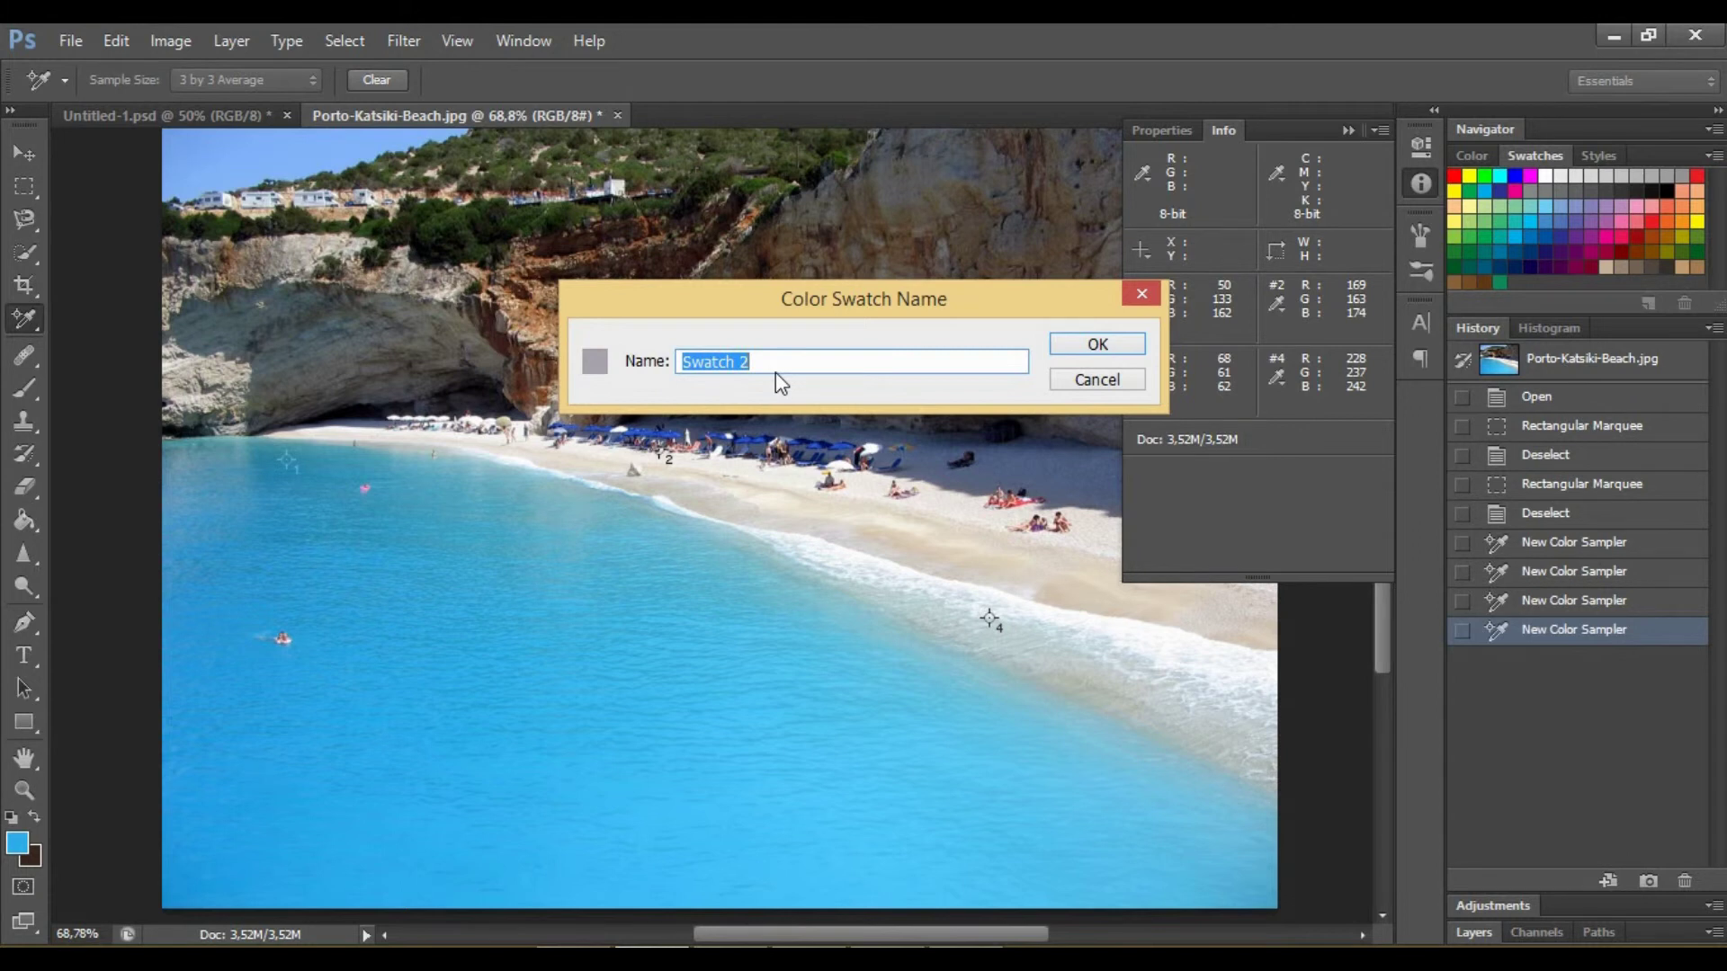
key("BackSpace")
type("paradeigma 1")
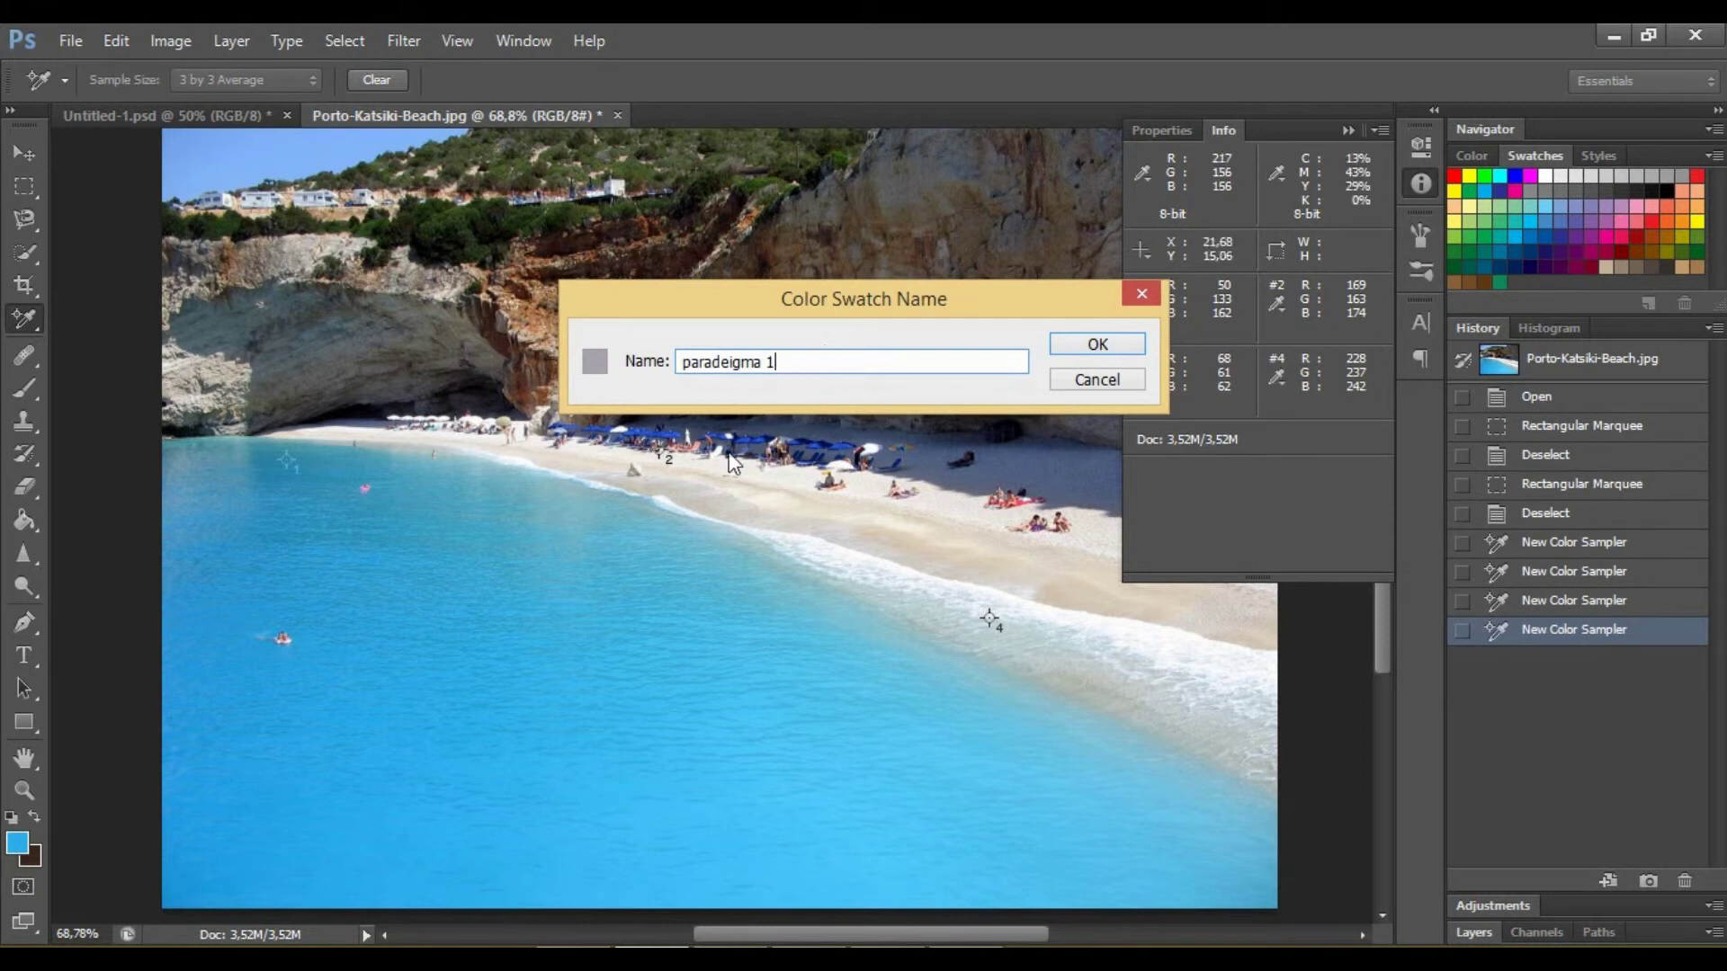
left_click(1099, 345)
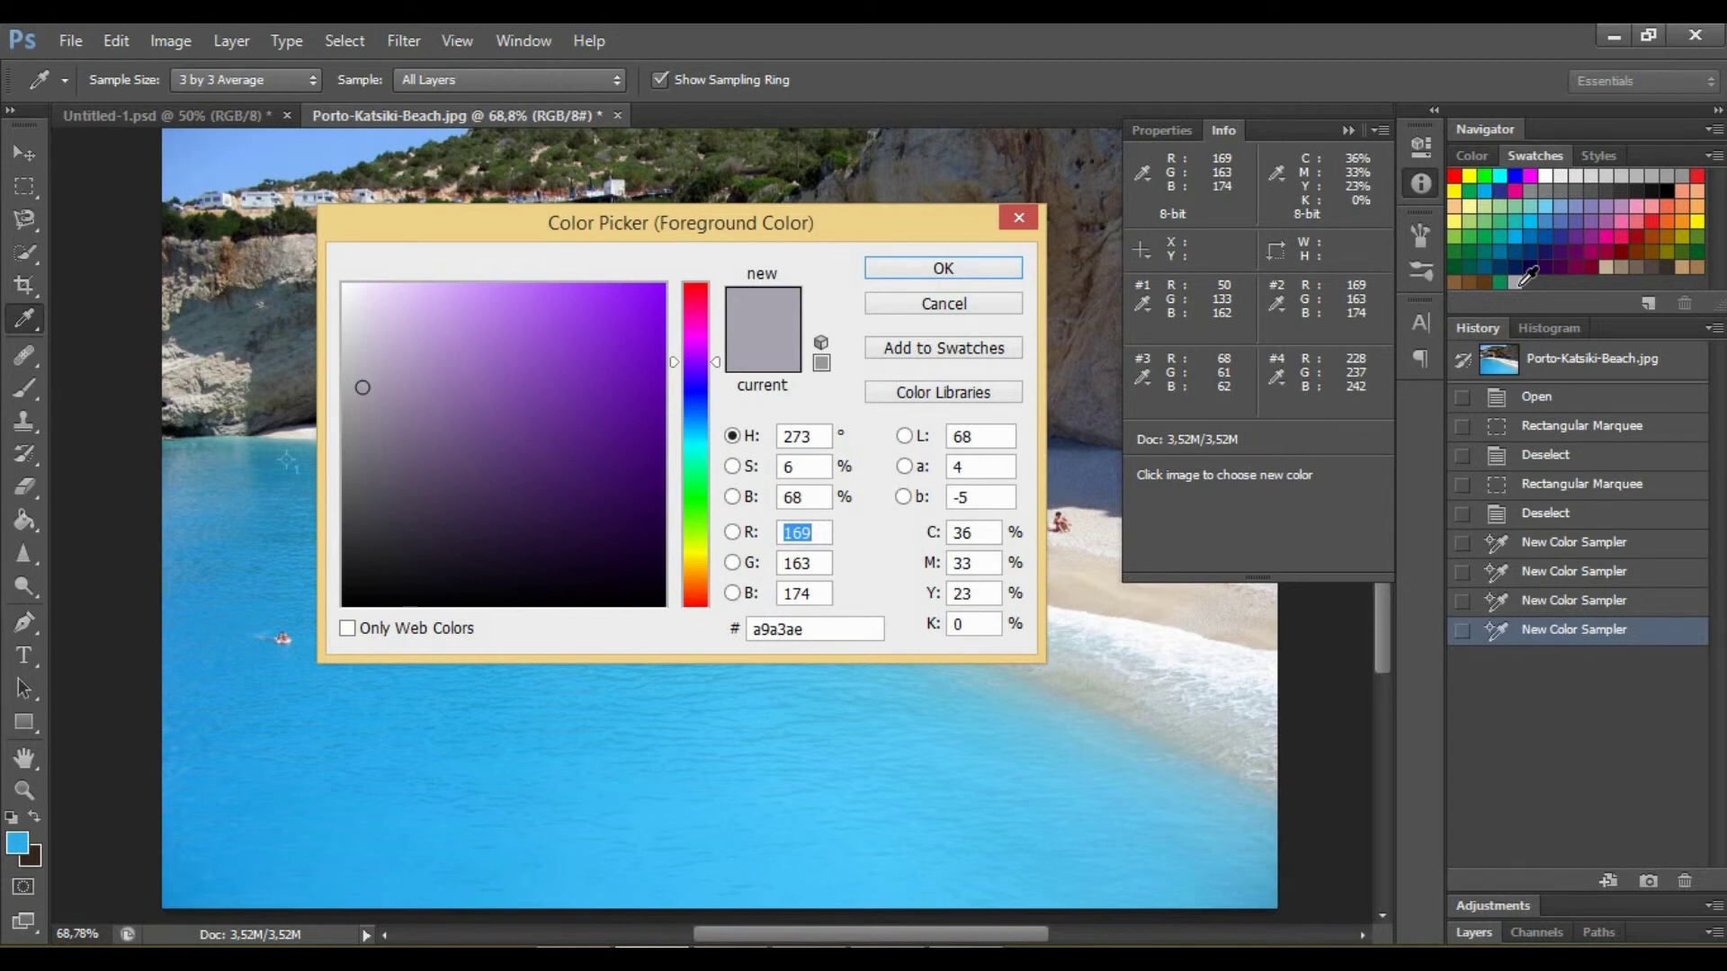
left_click(1019, 218)
key("v")
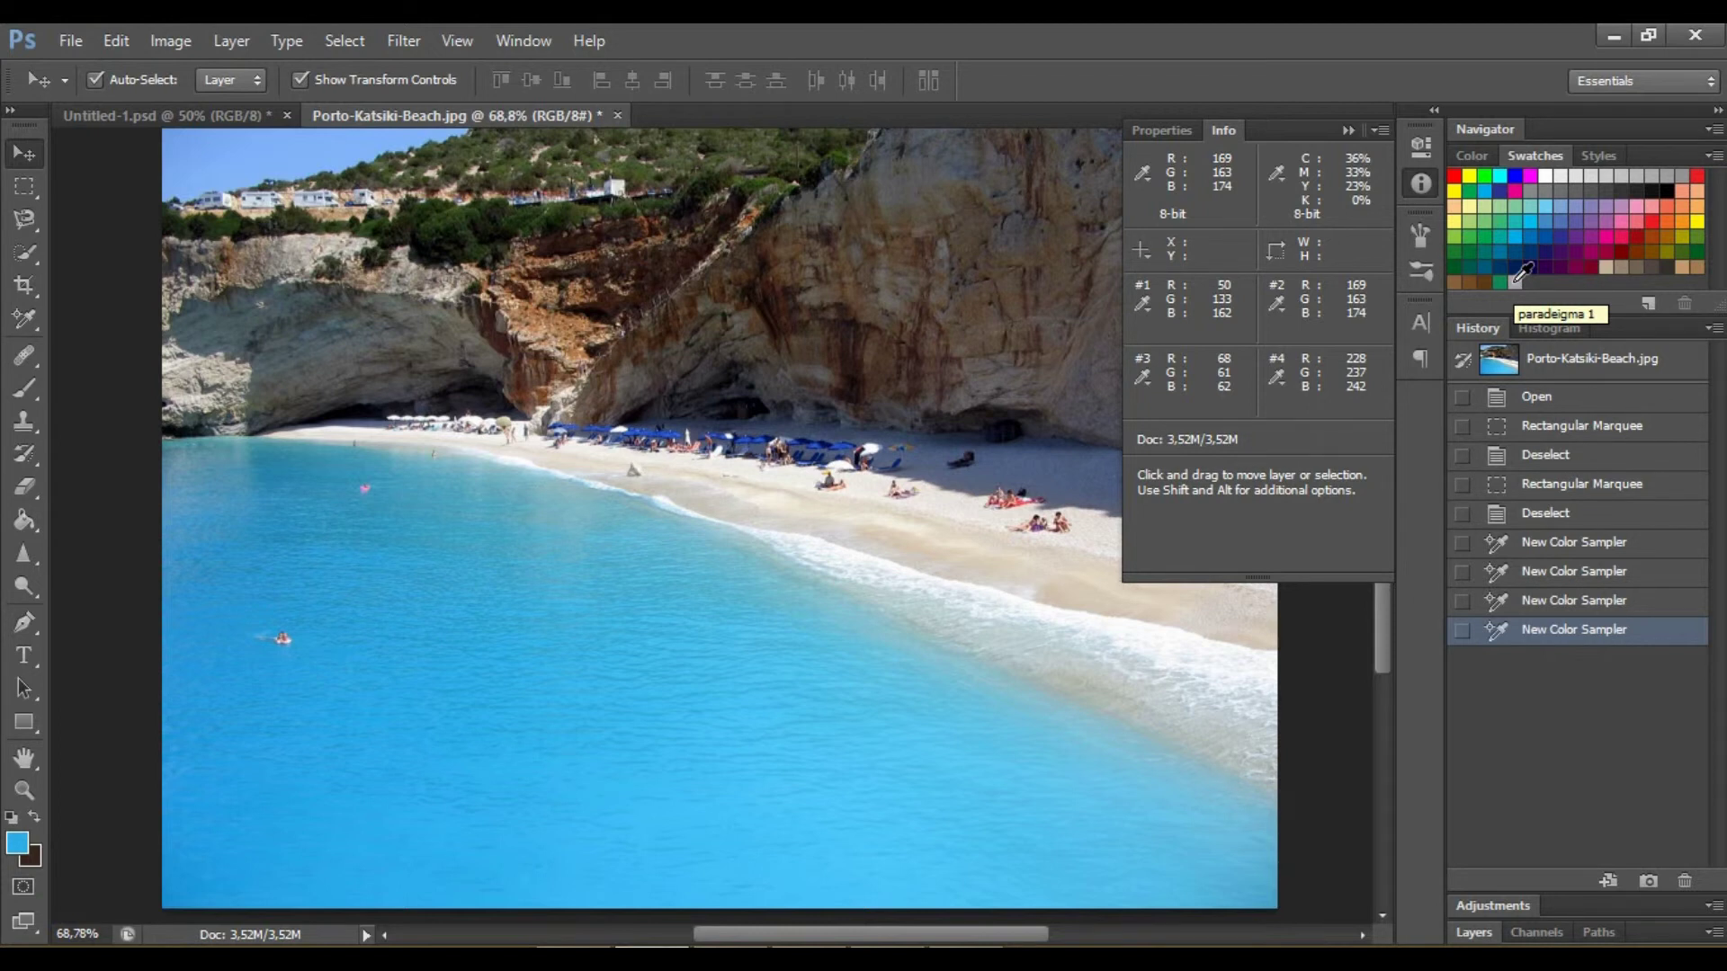
- Set the foreground colour to R 228, G 237, B 242 from sampler #4
left_click(16, 843)
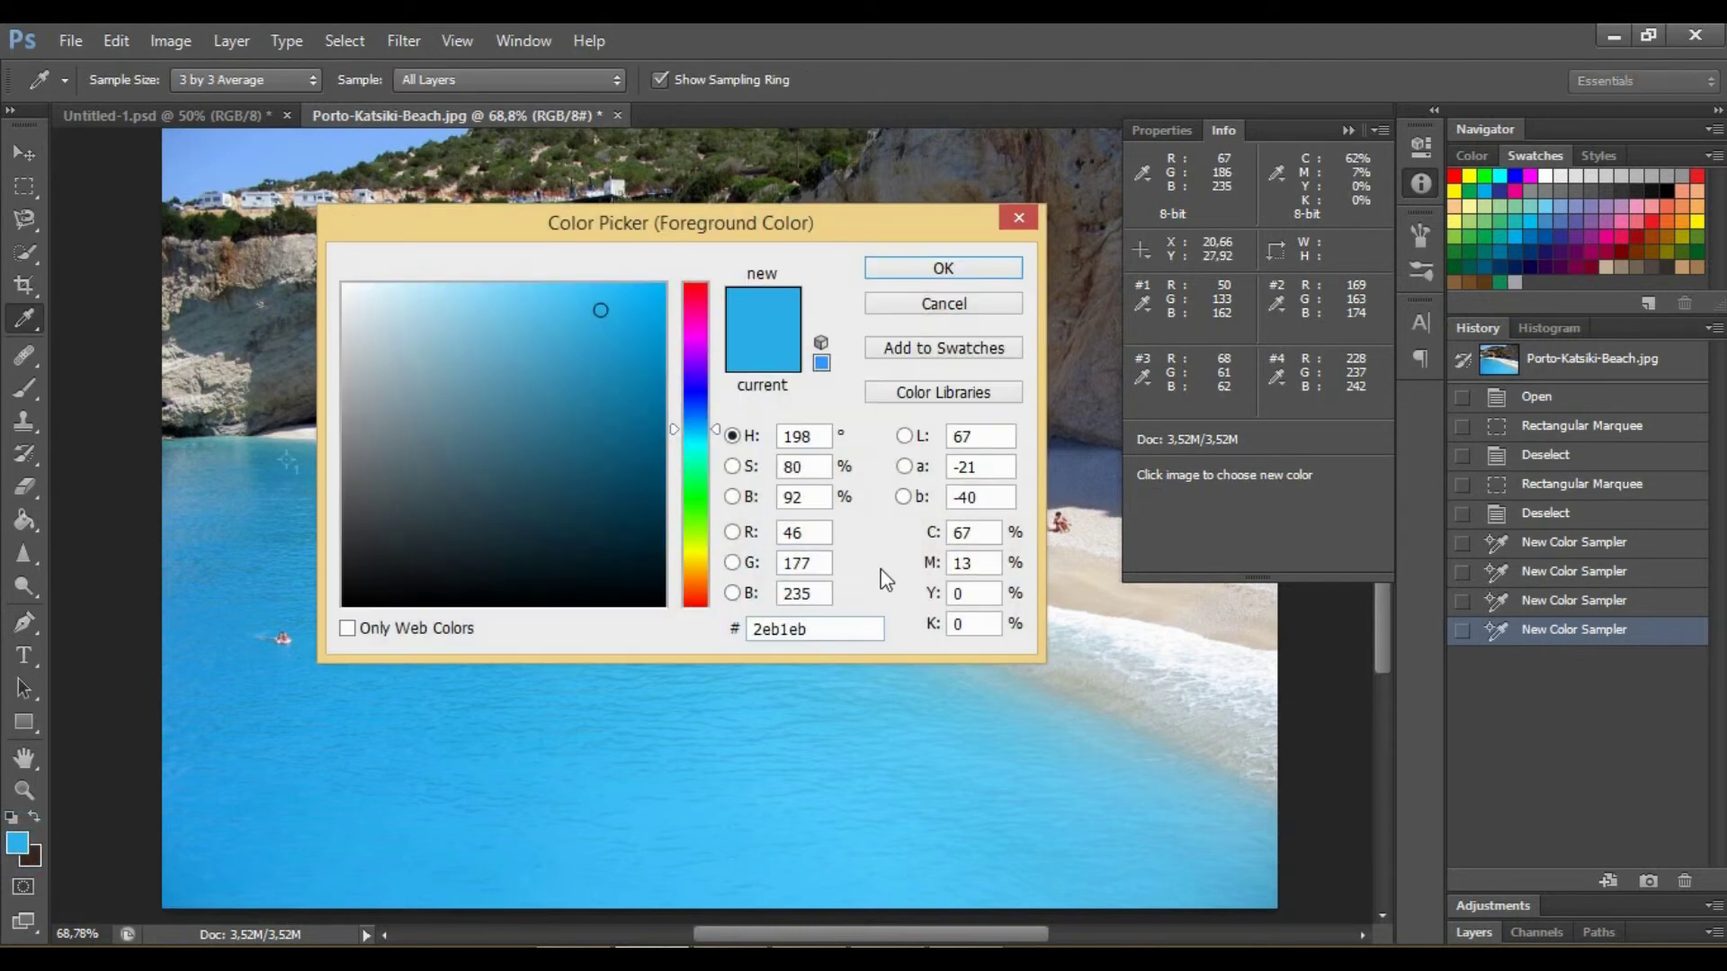
left_click(813, 531)
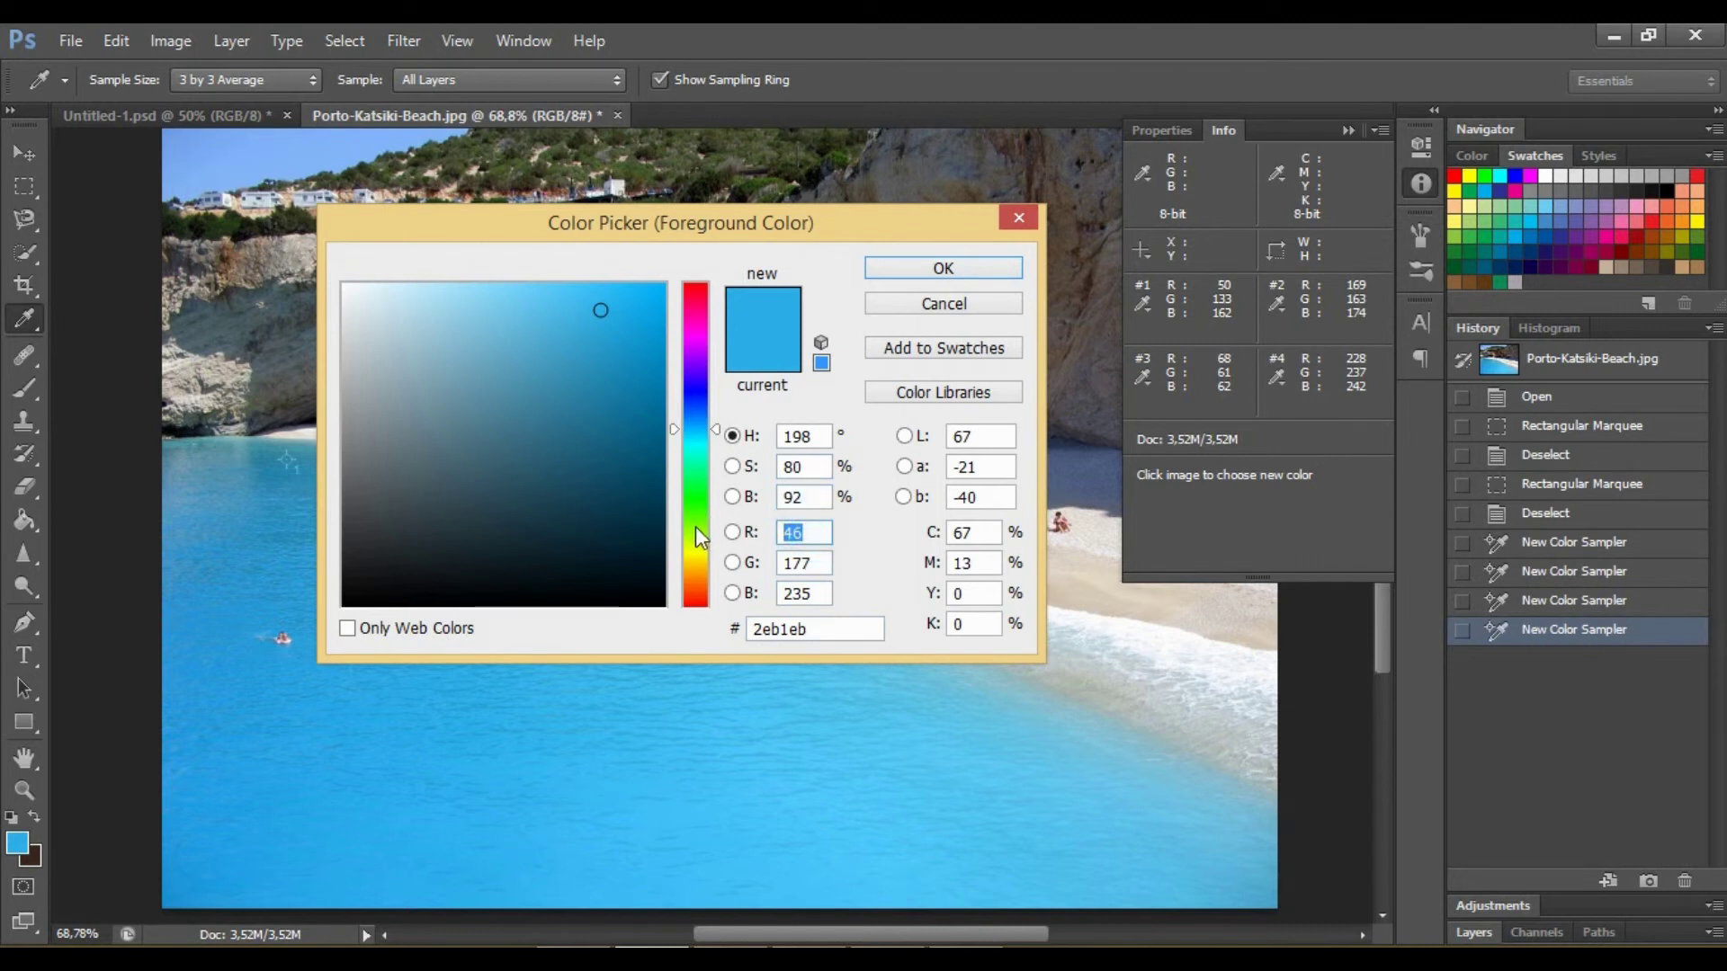
key("BackSpace")
type("228")
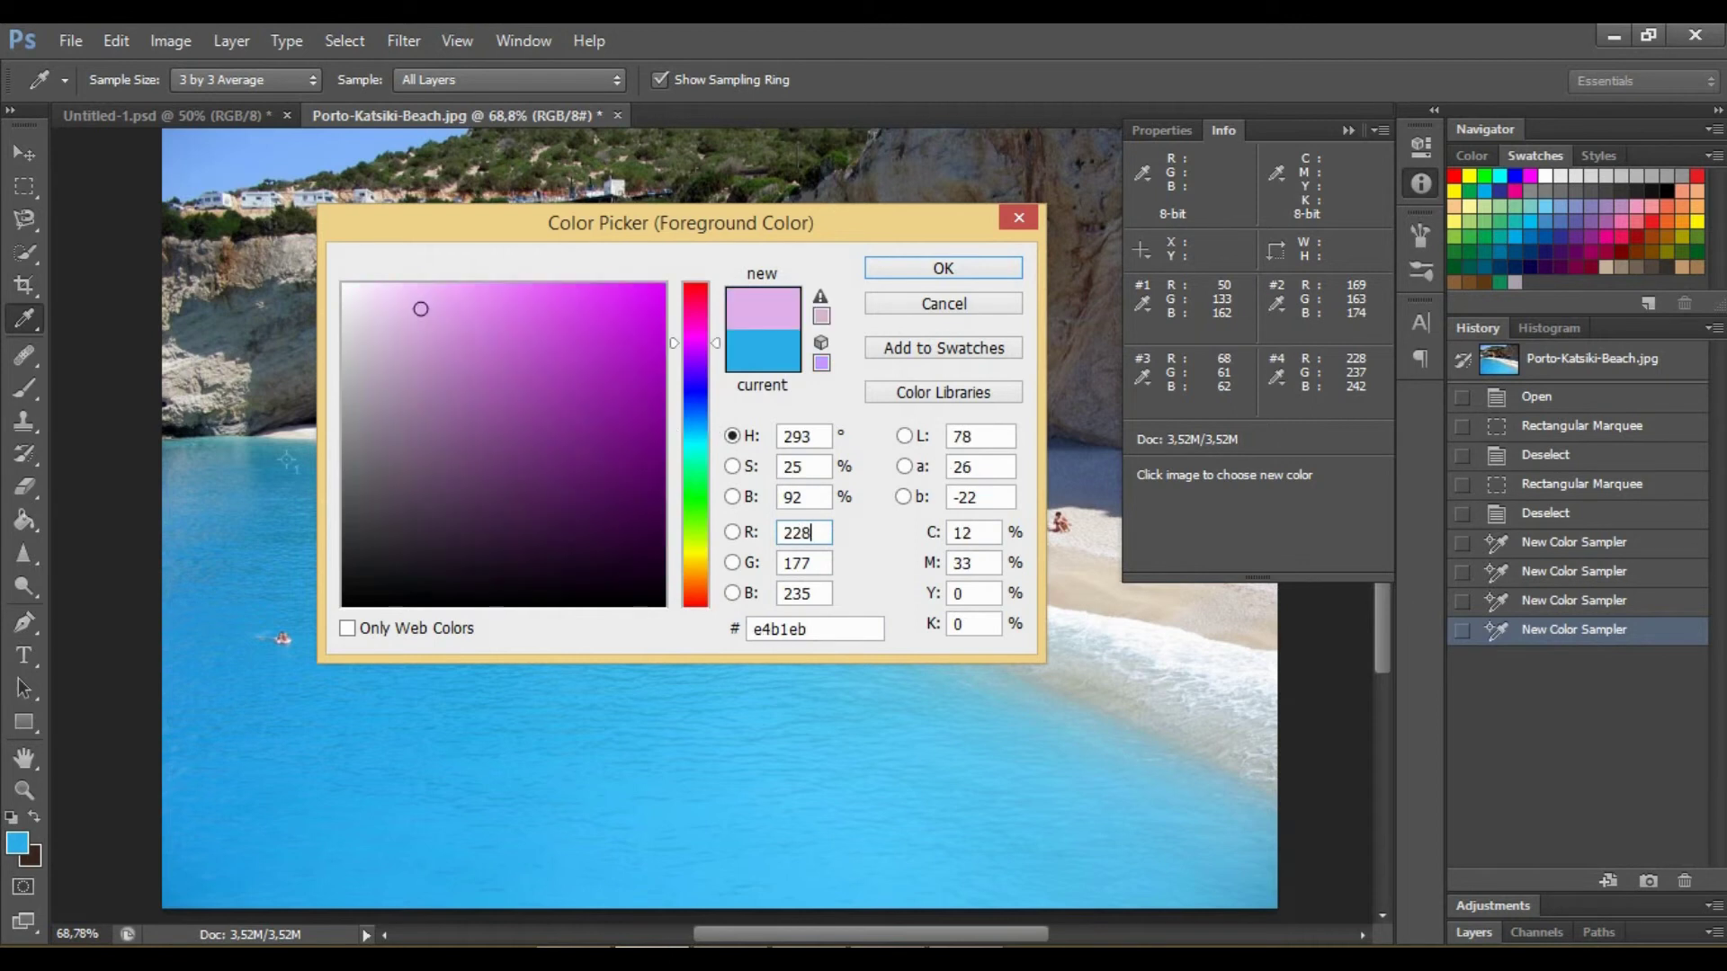
left_click(814, 562)
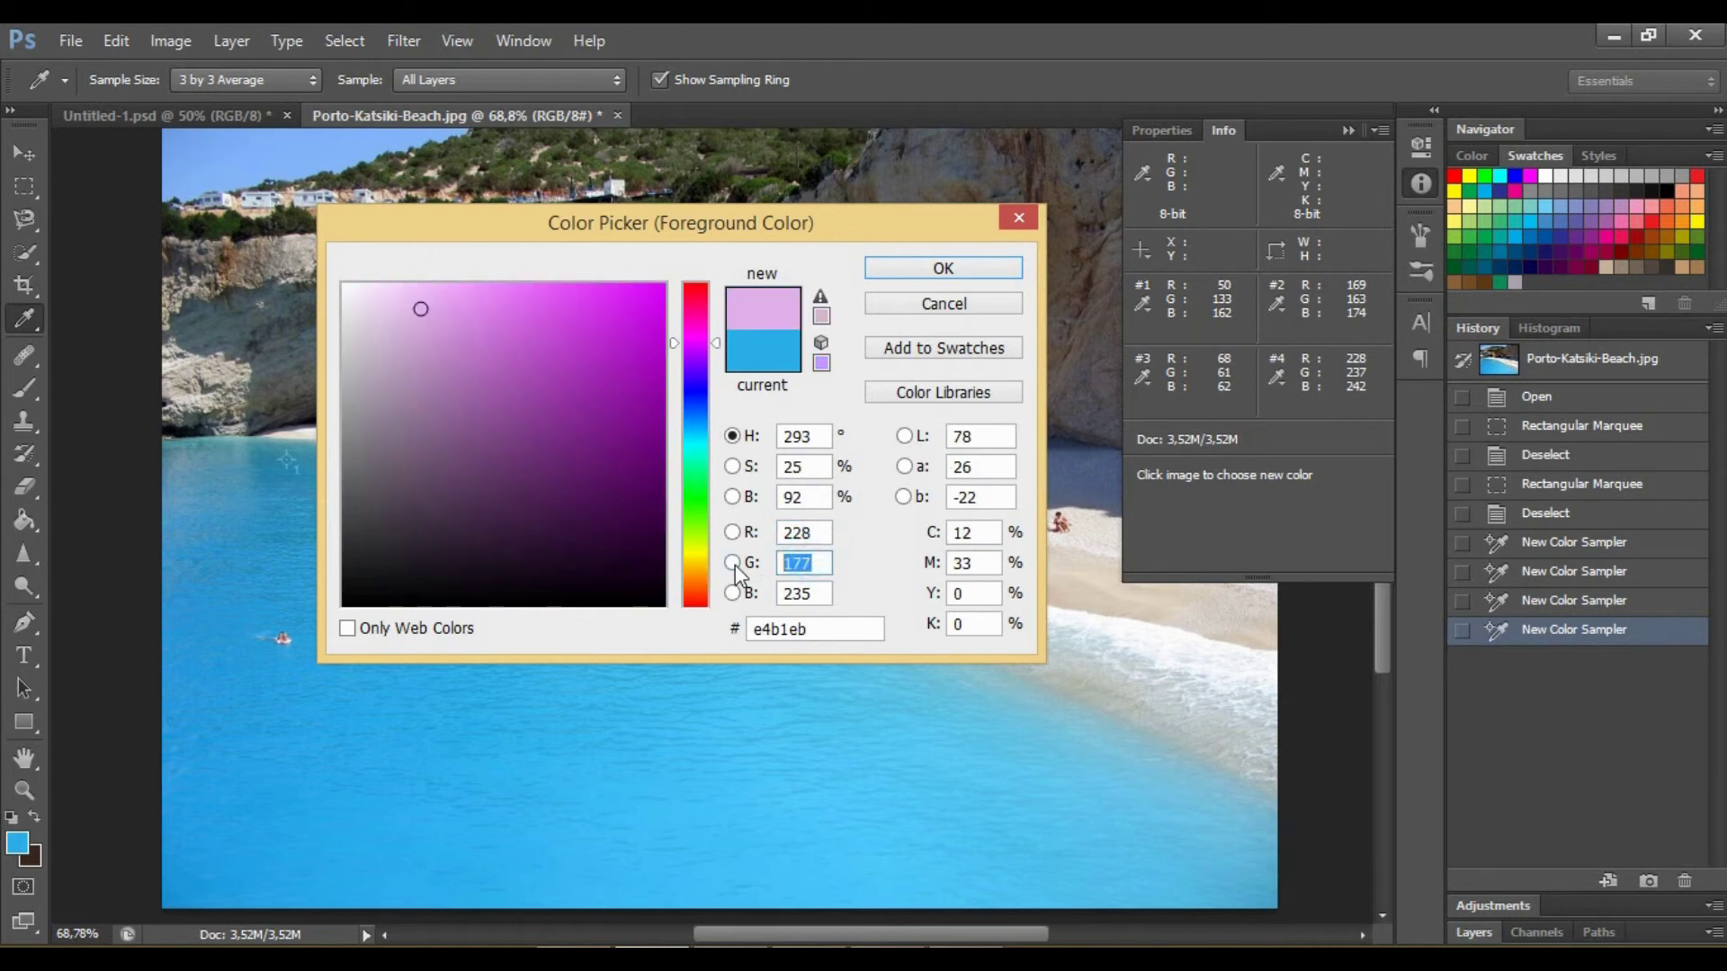
type("237")
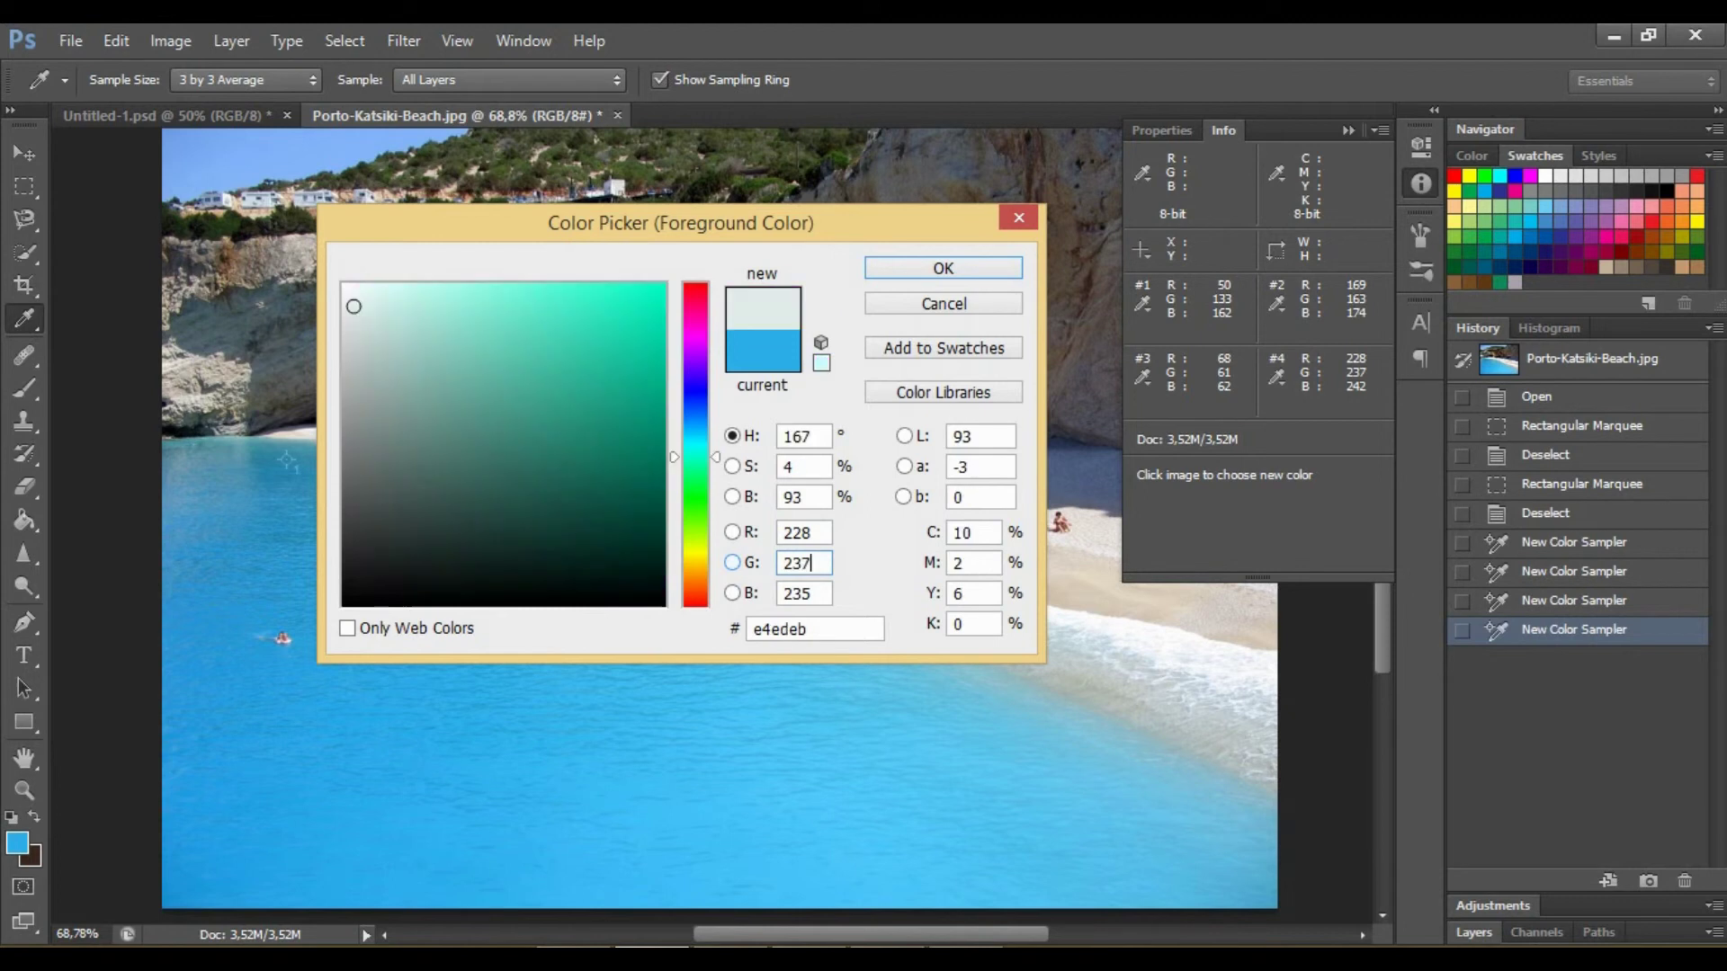
left_click(813, 594)
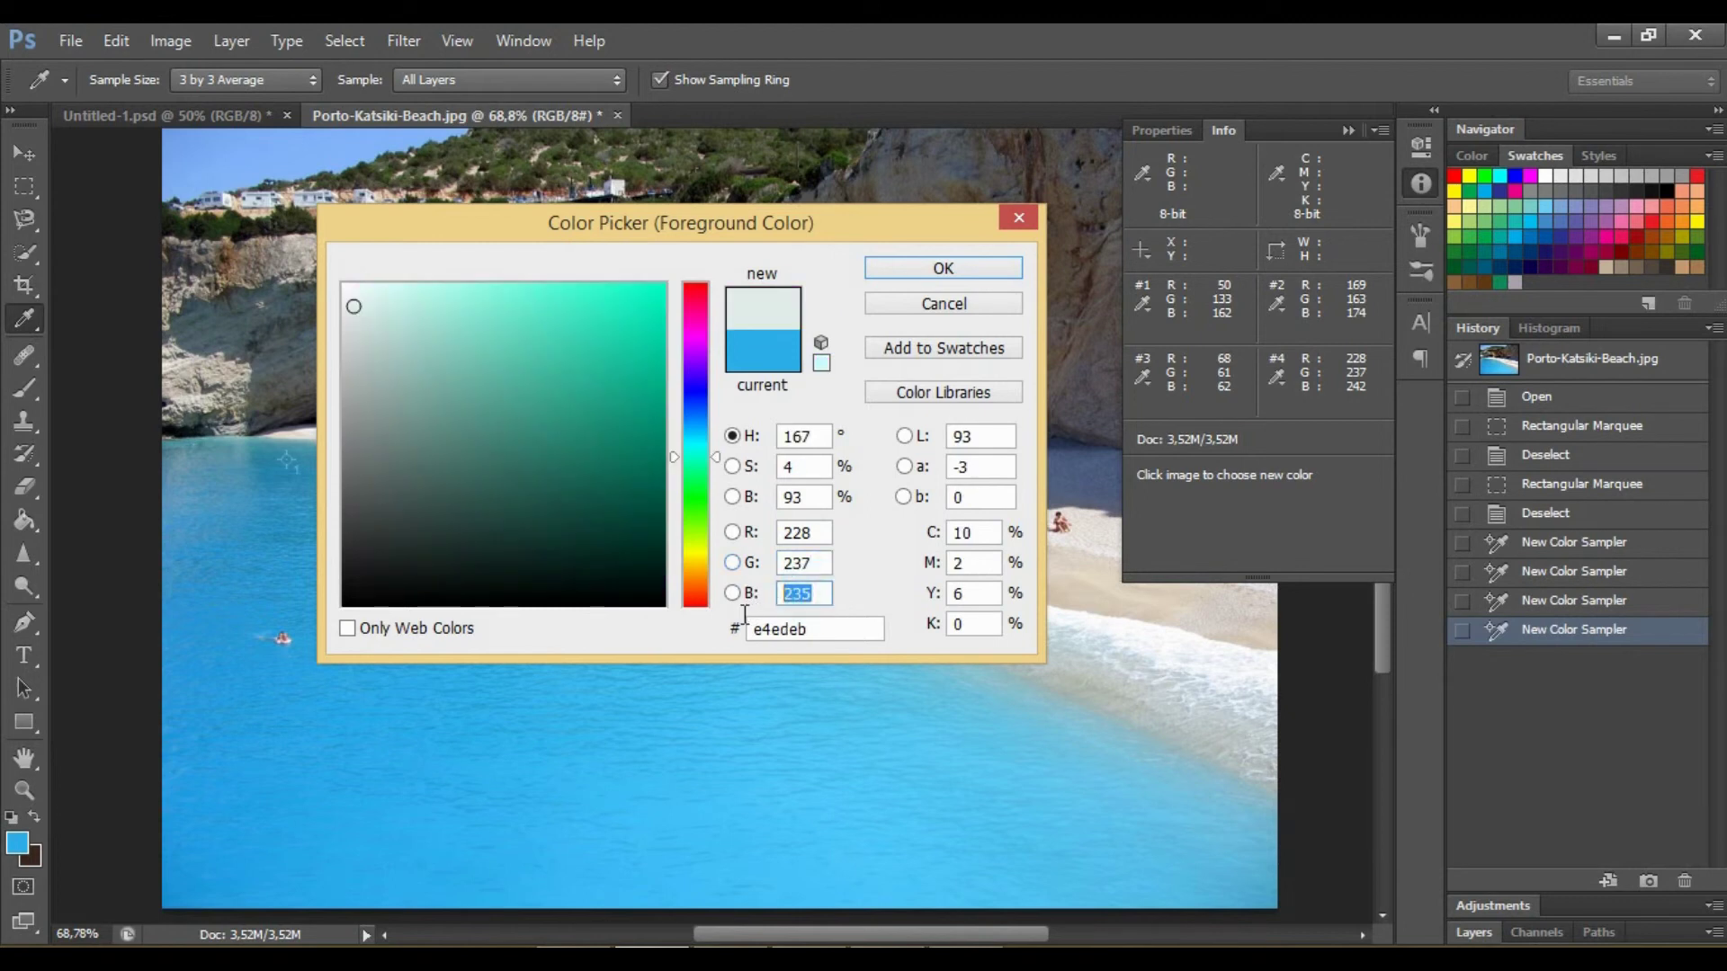
type("24")
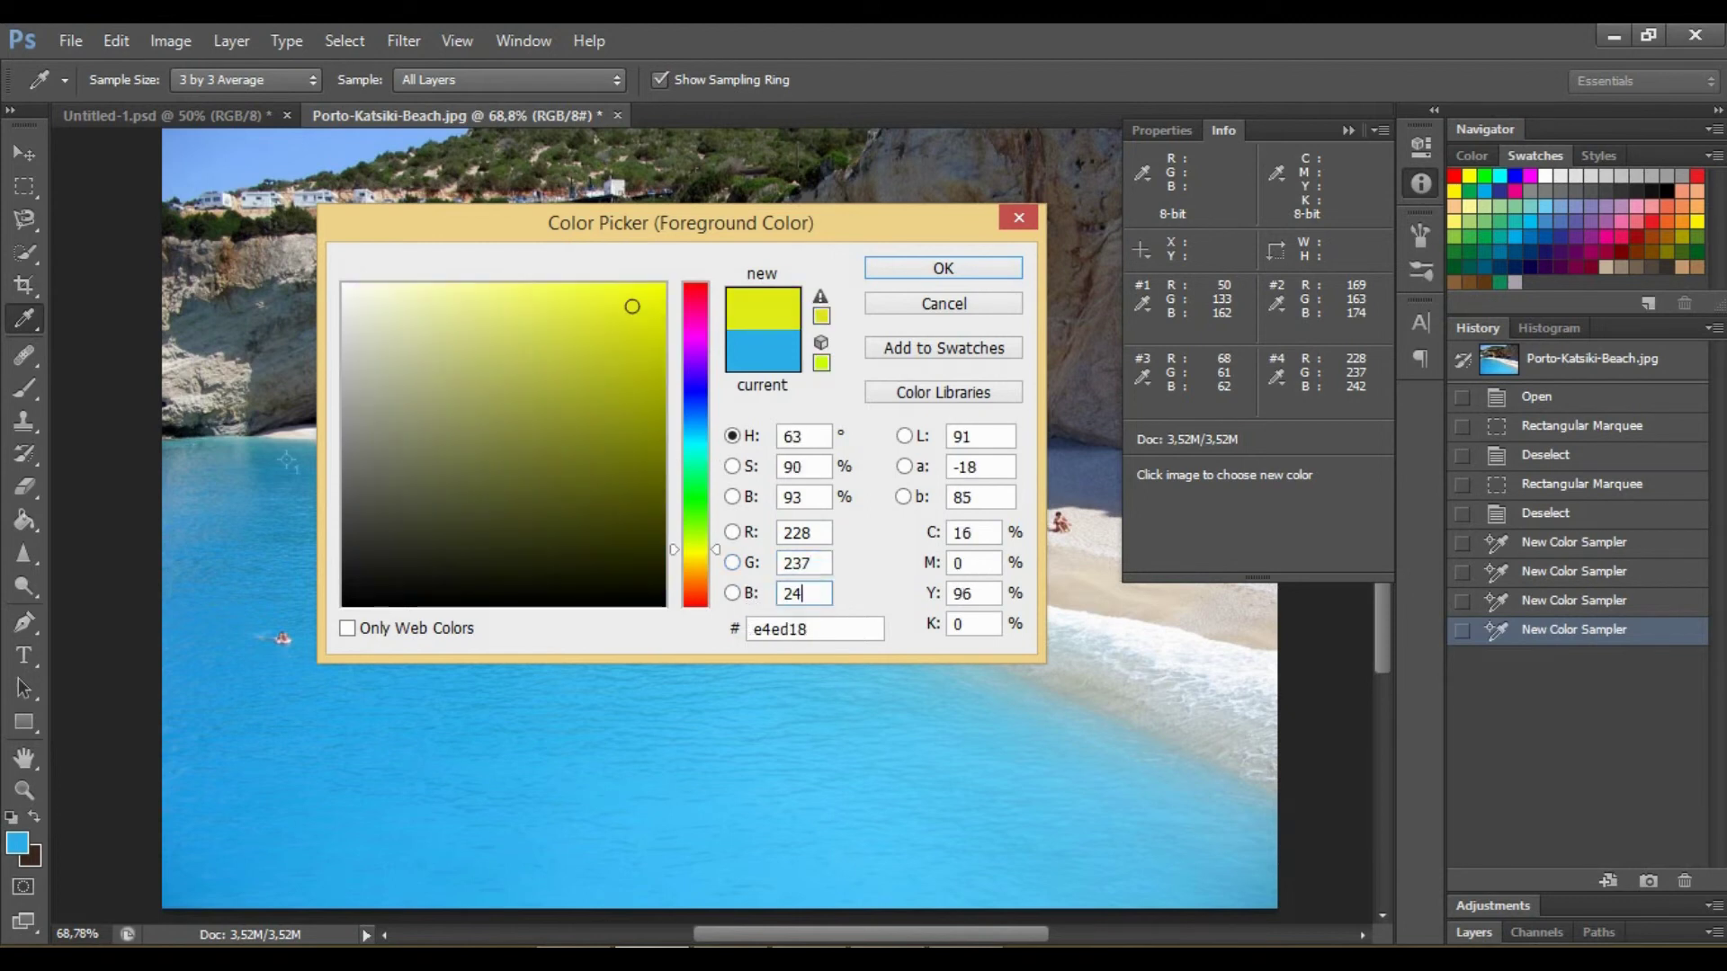
type("2")
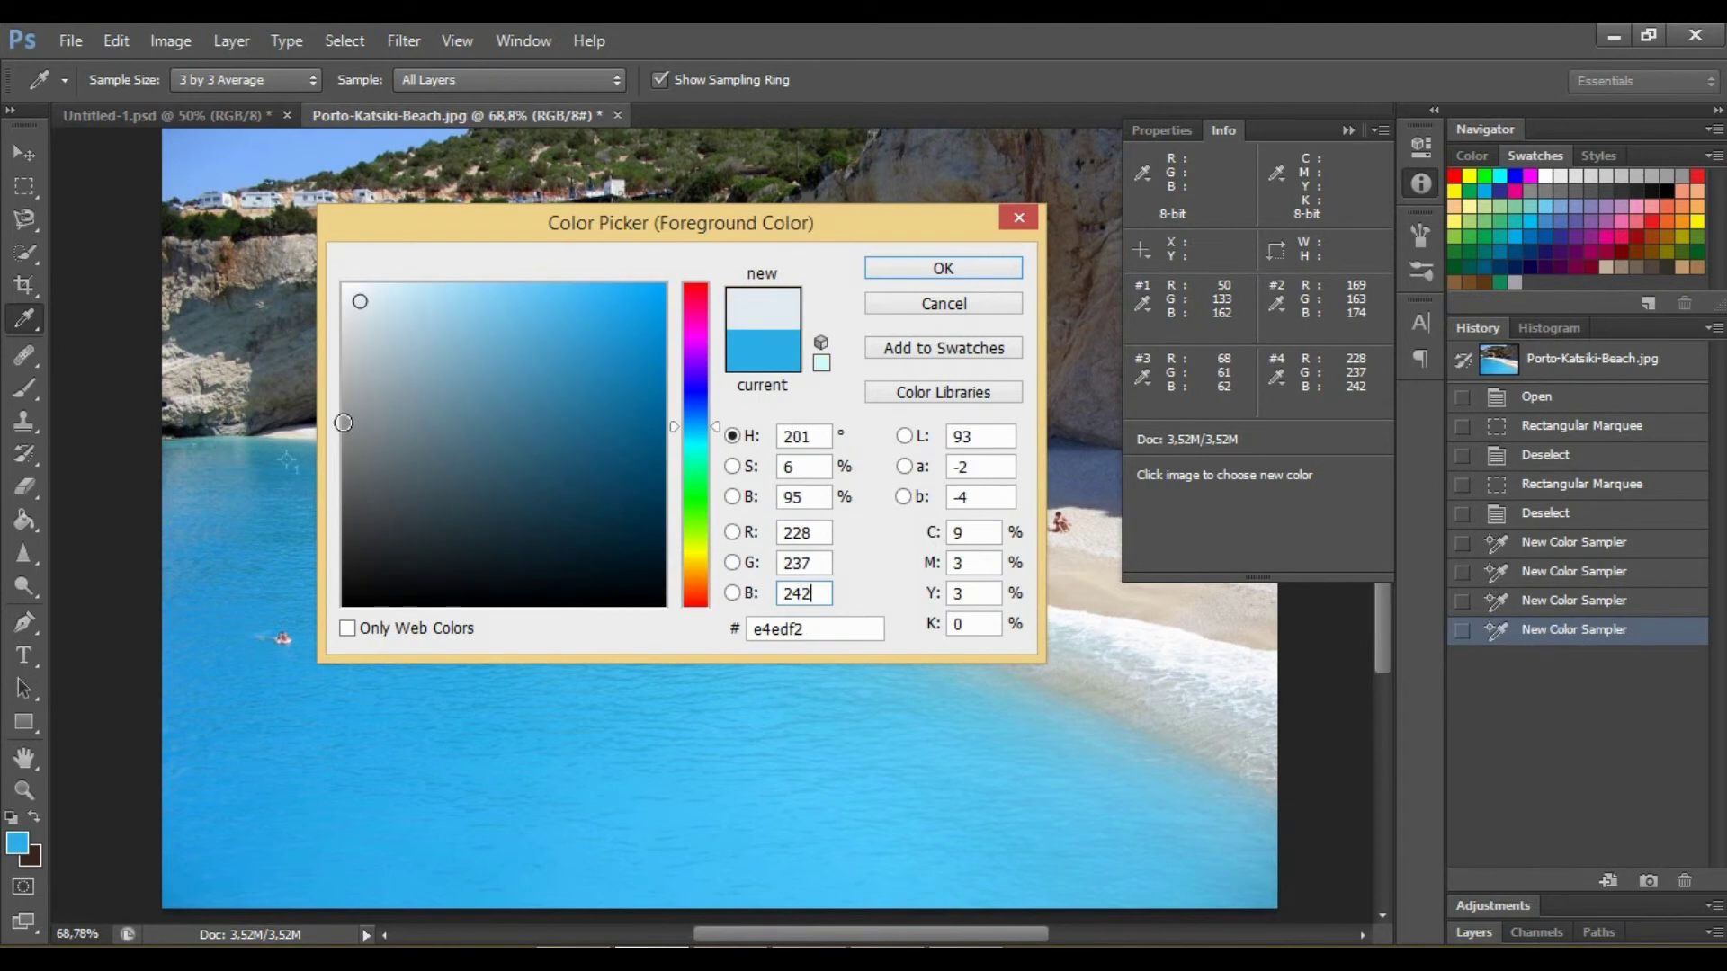
- Save the pale colour as a swatch named 'test2' and close the Color Picker
left_click(962, 349)
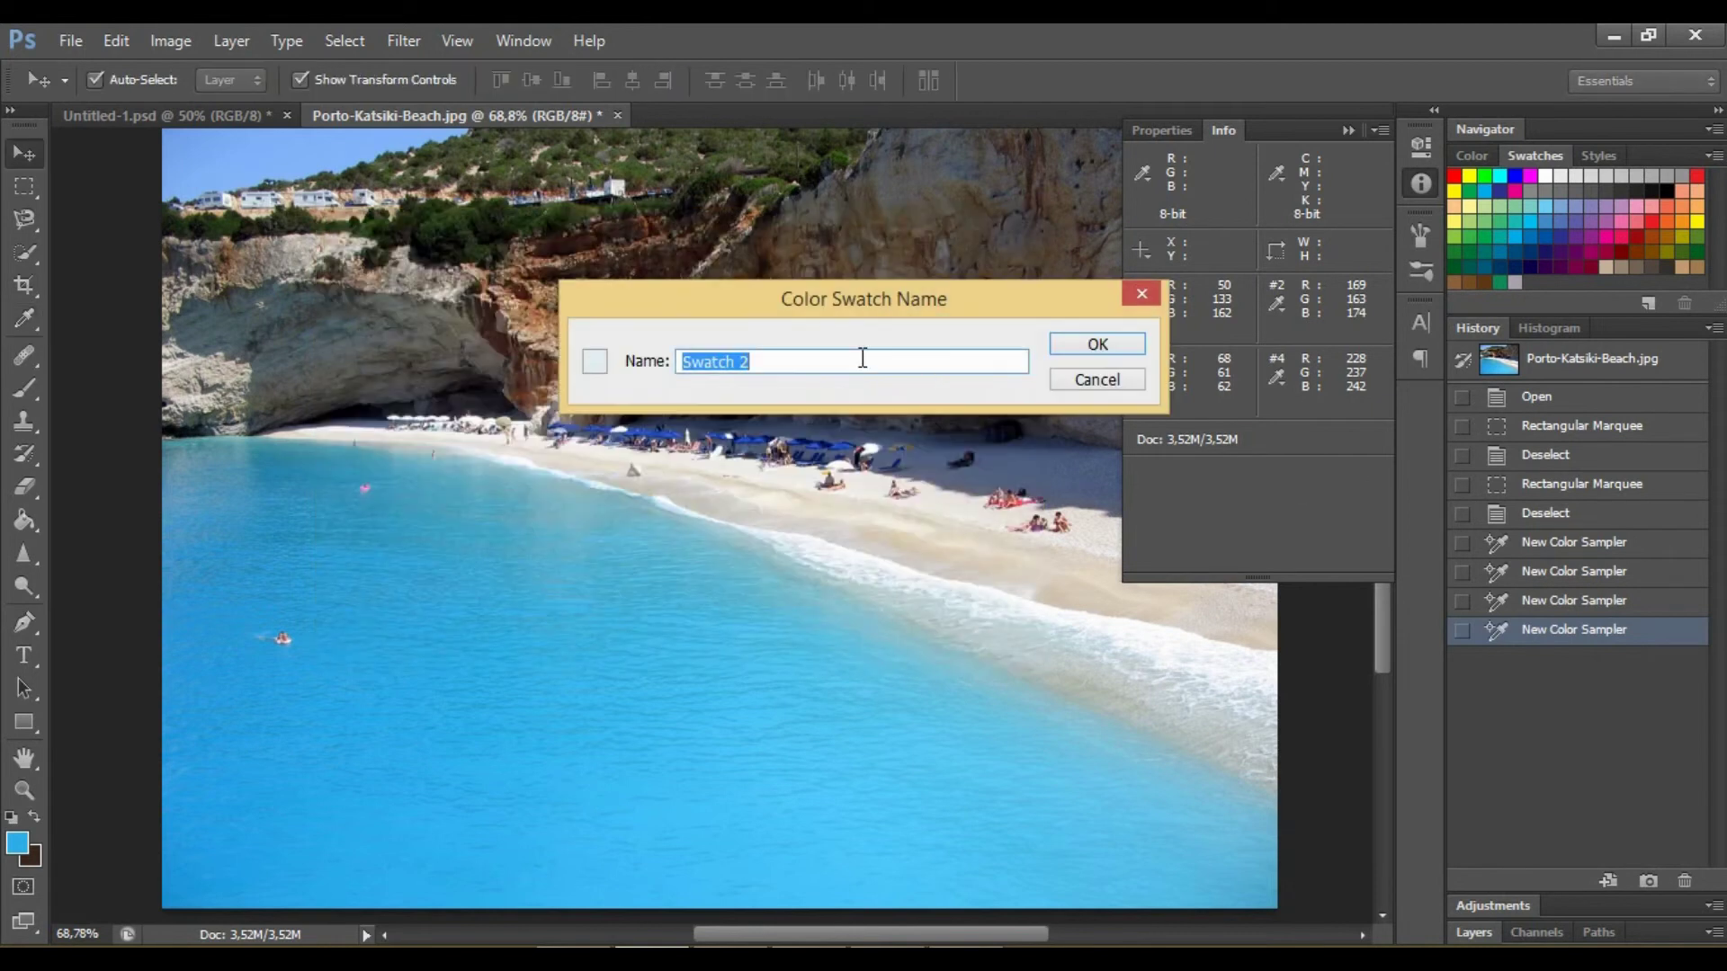
key("BackSpace")
type("test2")
key("Return")
left_click(1015, 270)
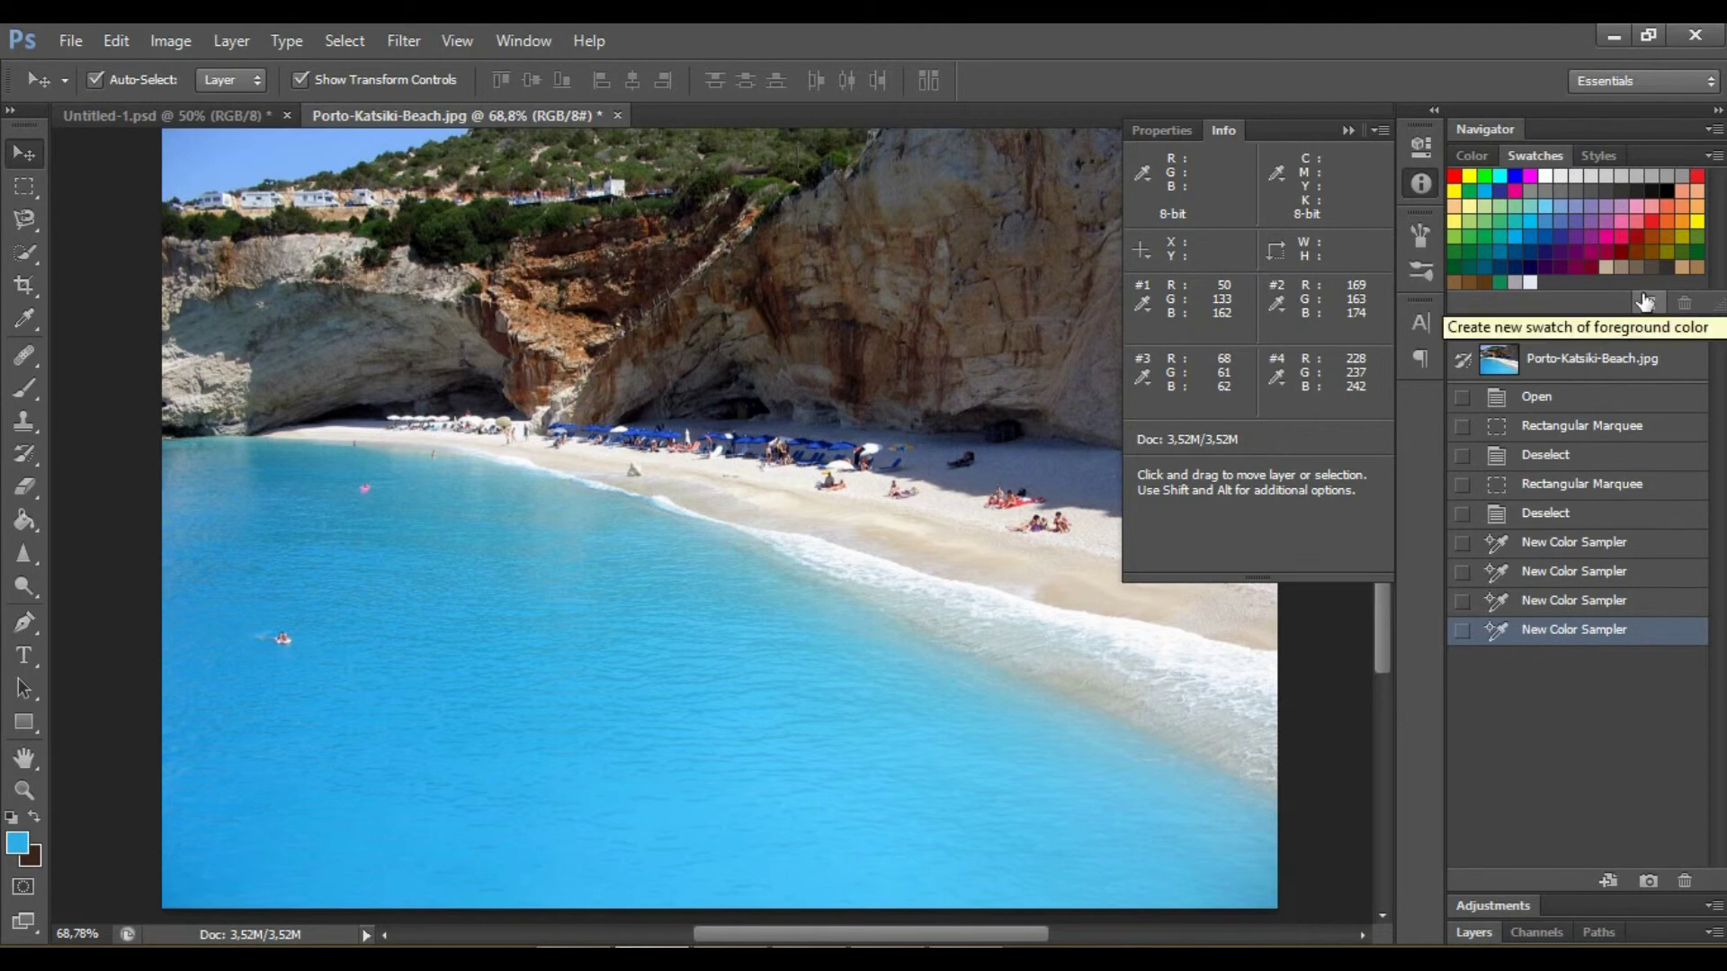
- Save the light-blue foreground colour as swatch 'Swatch 2' and collapse the Info panel
left_click(1644, 301)
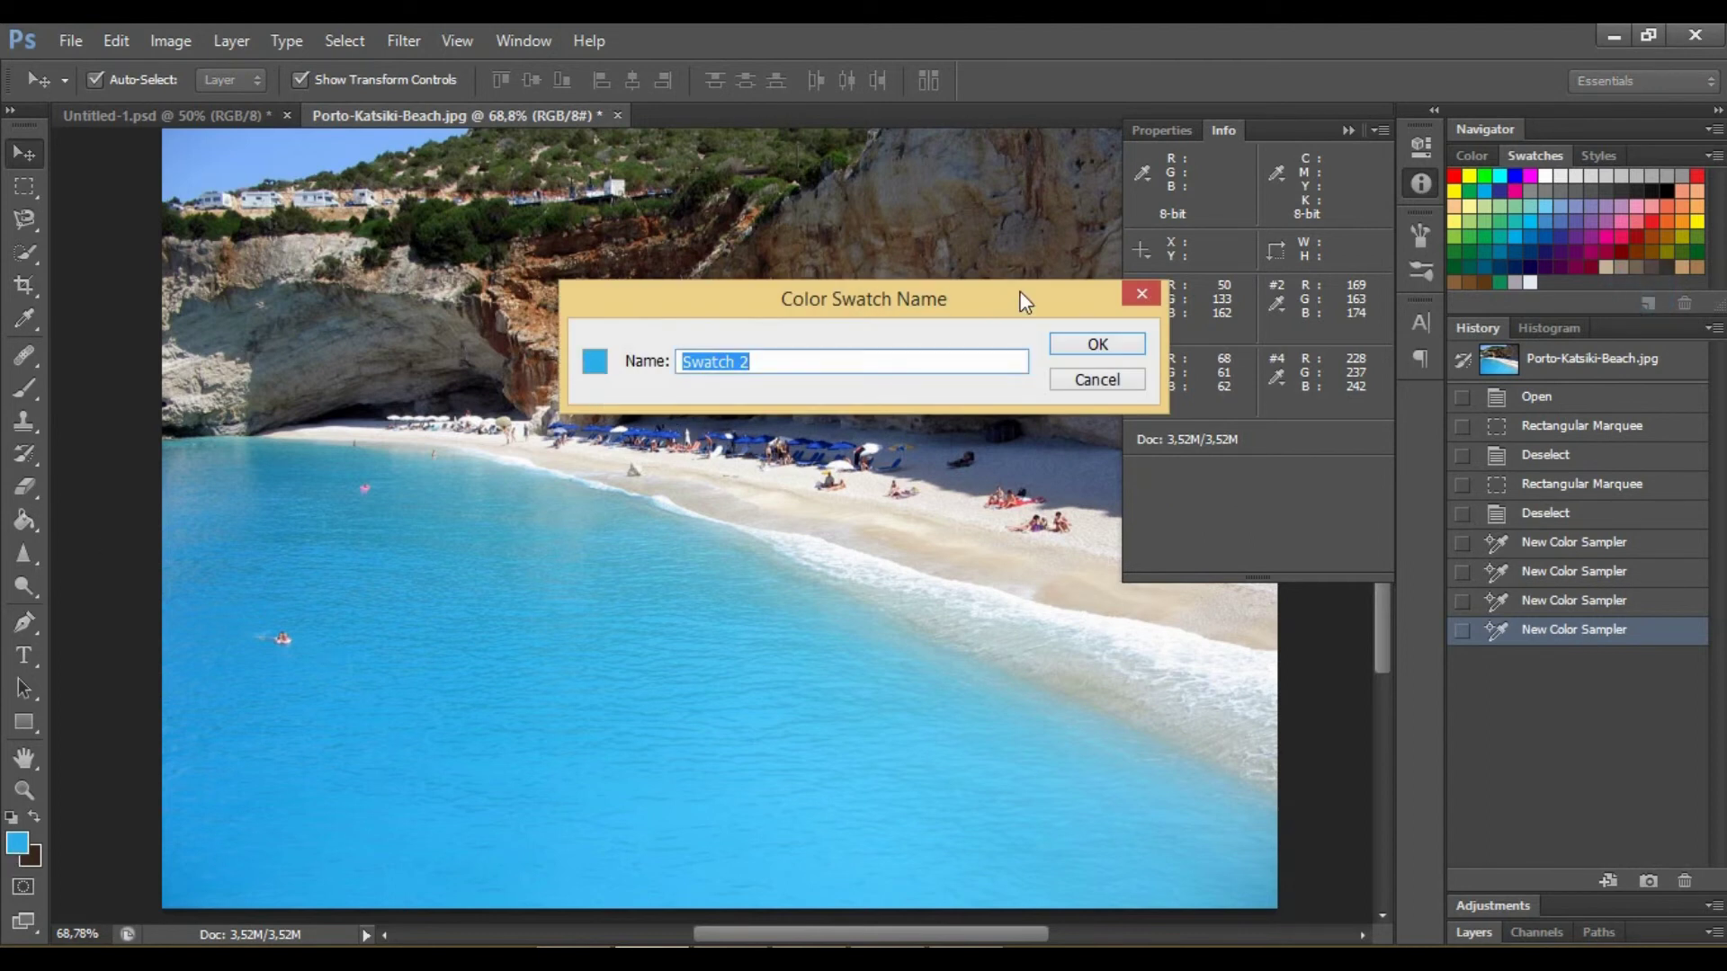
left_click(1099, 344)
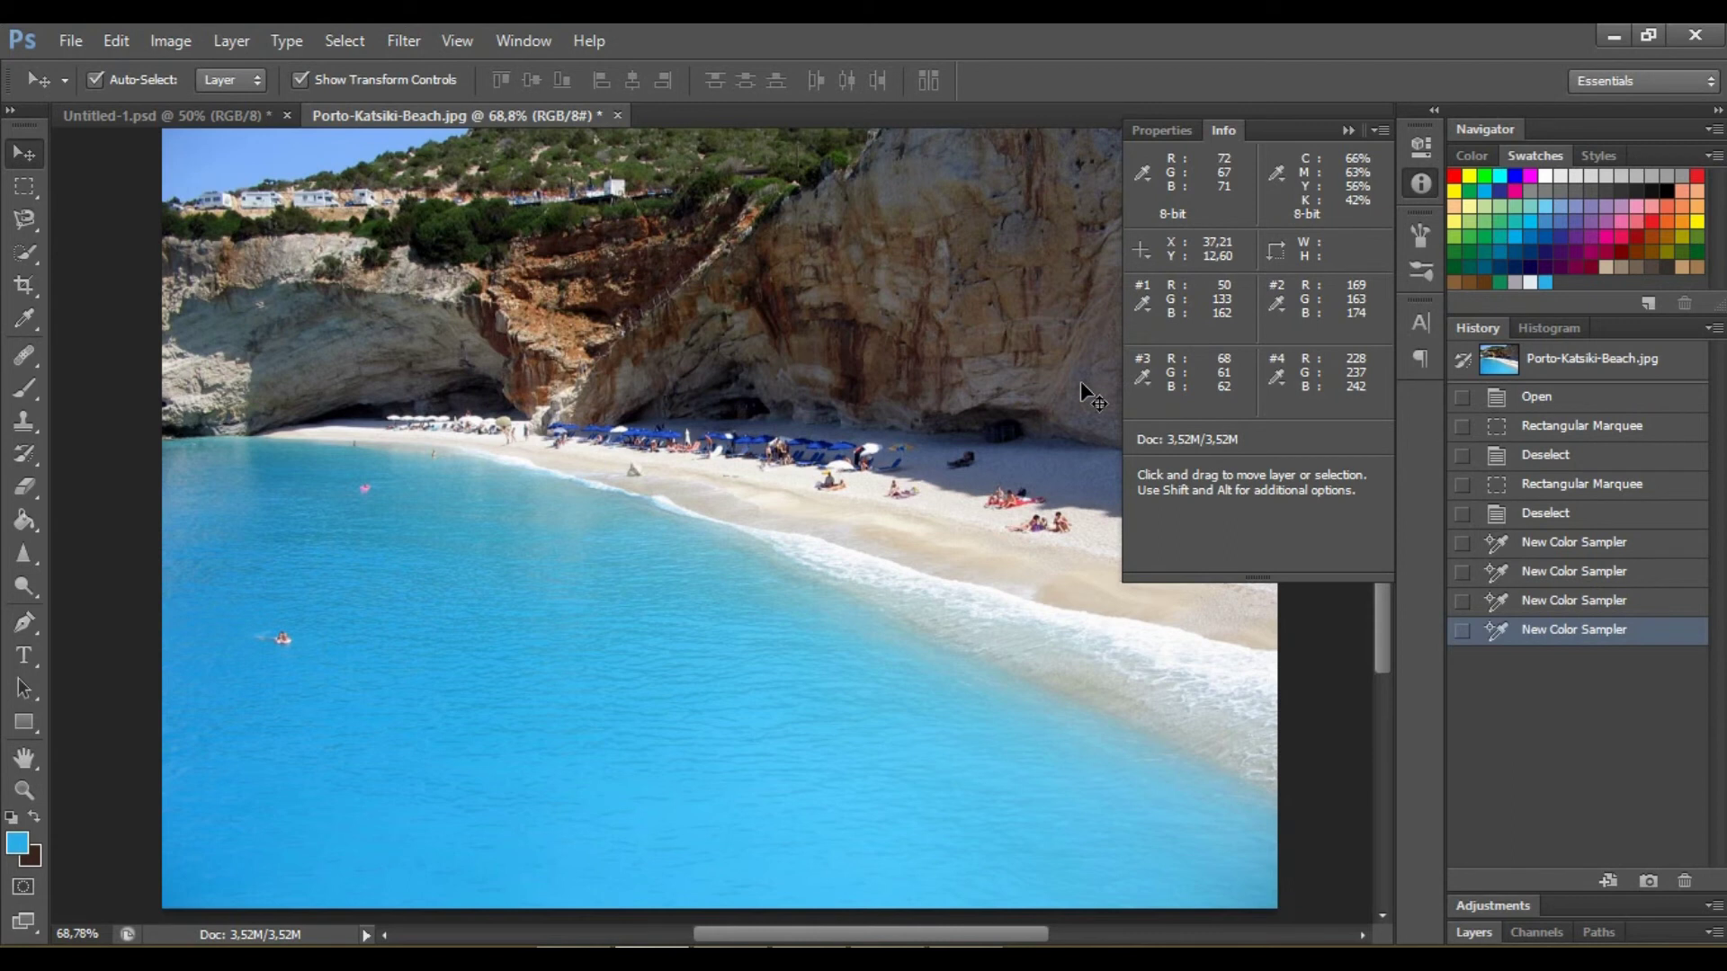
left_click(1348, 130)
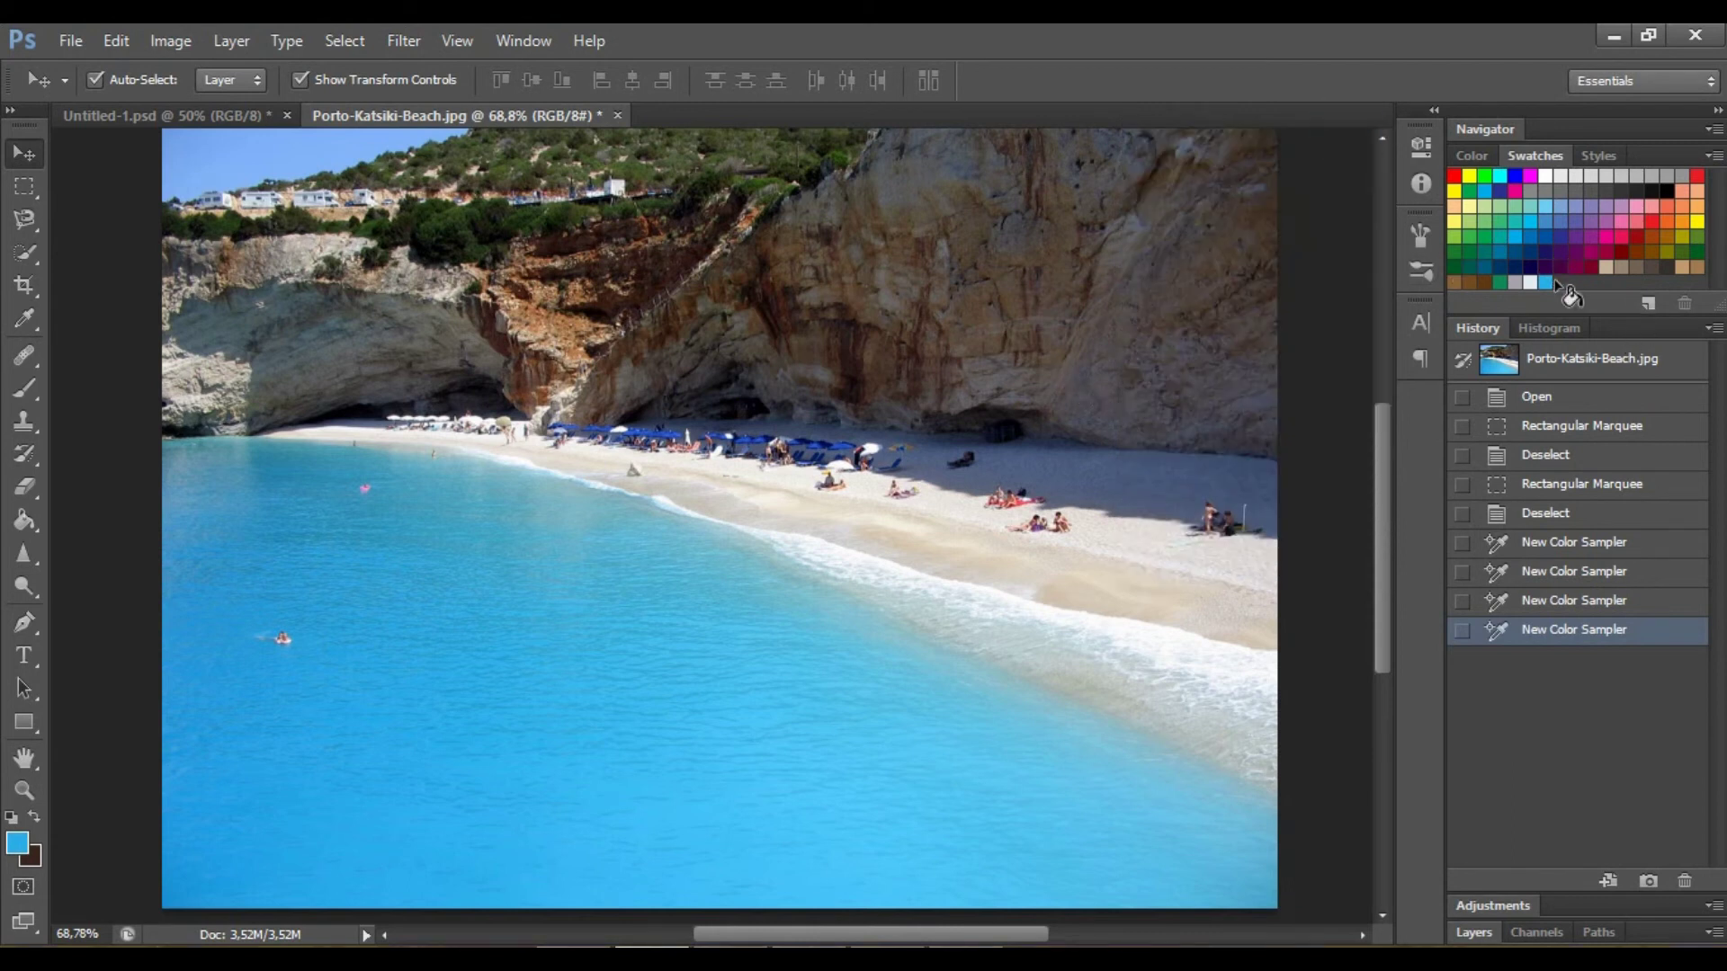
- Alt-click to delete the light-blue Swatch 2, white and grey swatches from the palette's end
key("alt")
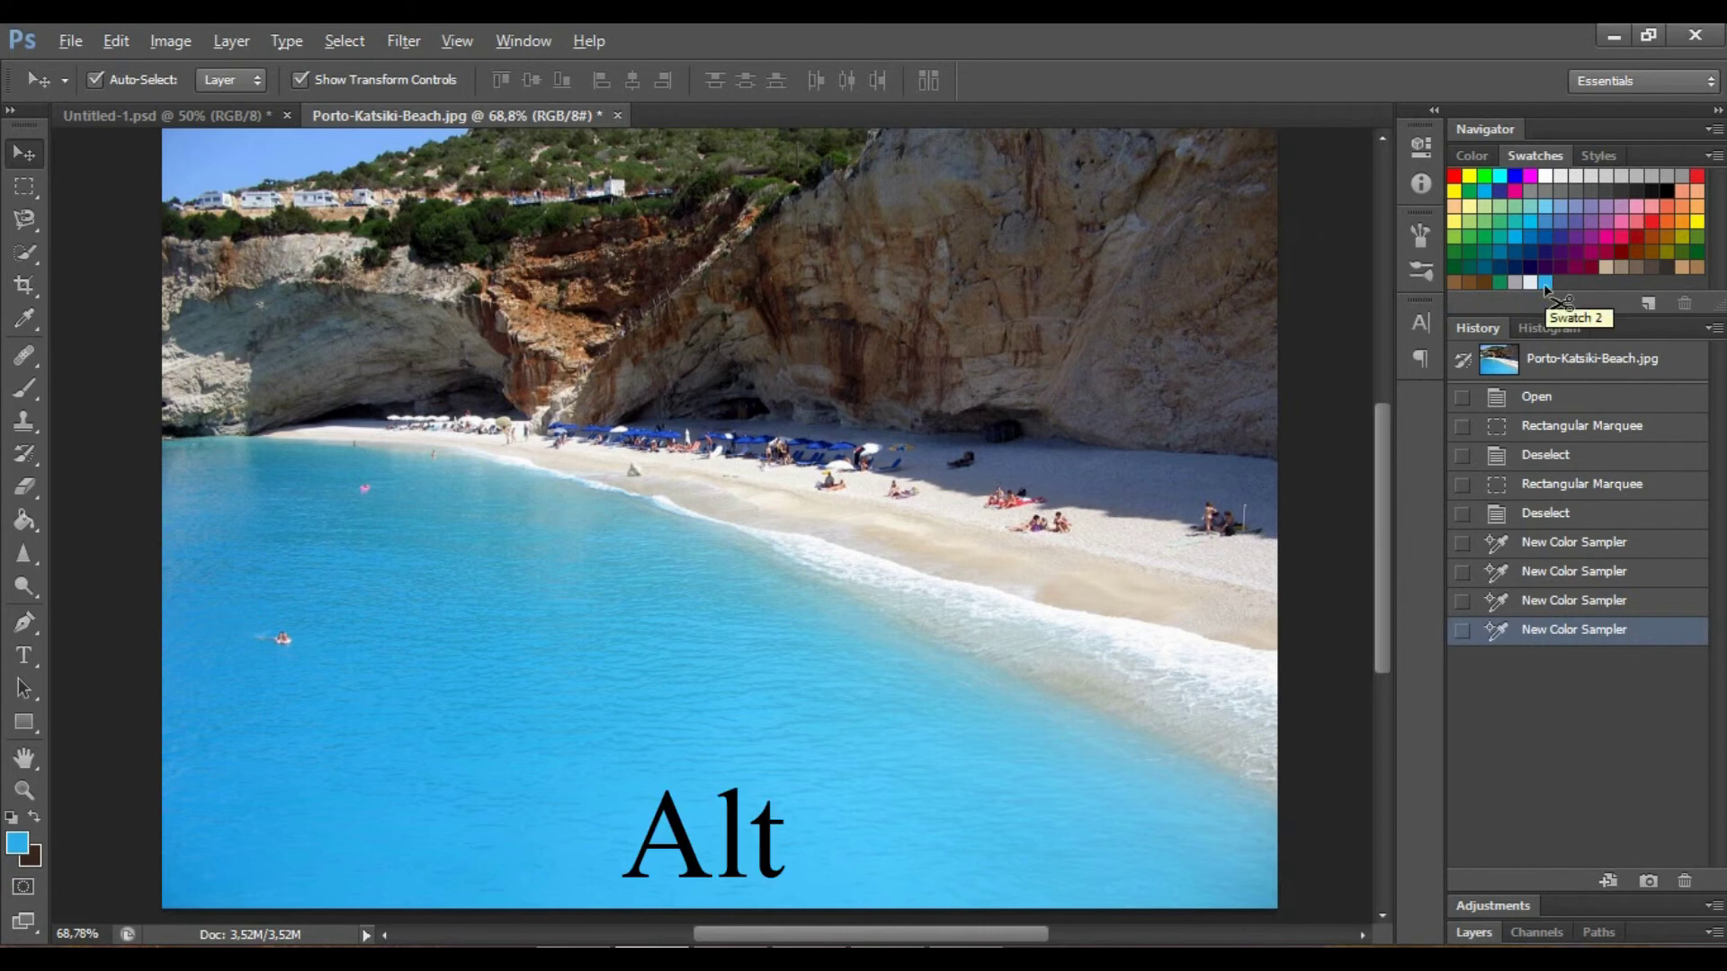
left_click(1545, 286, "alt")
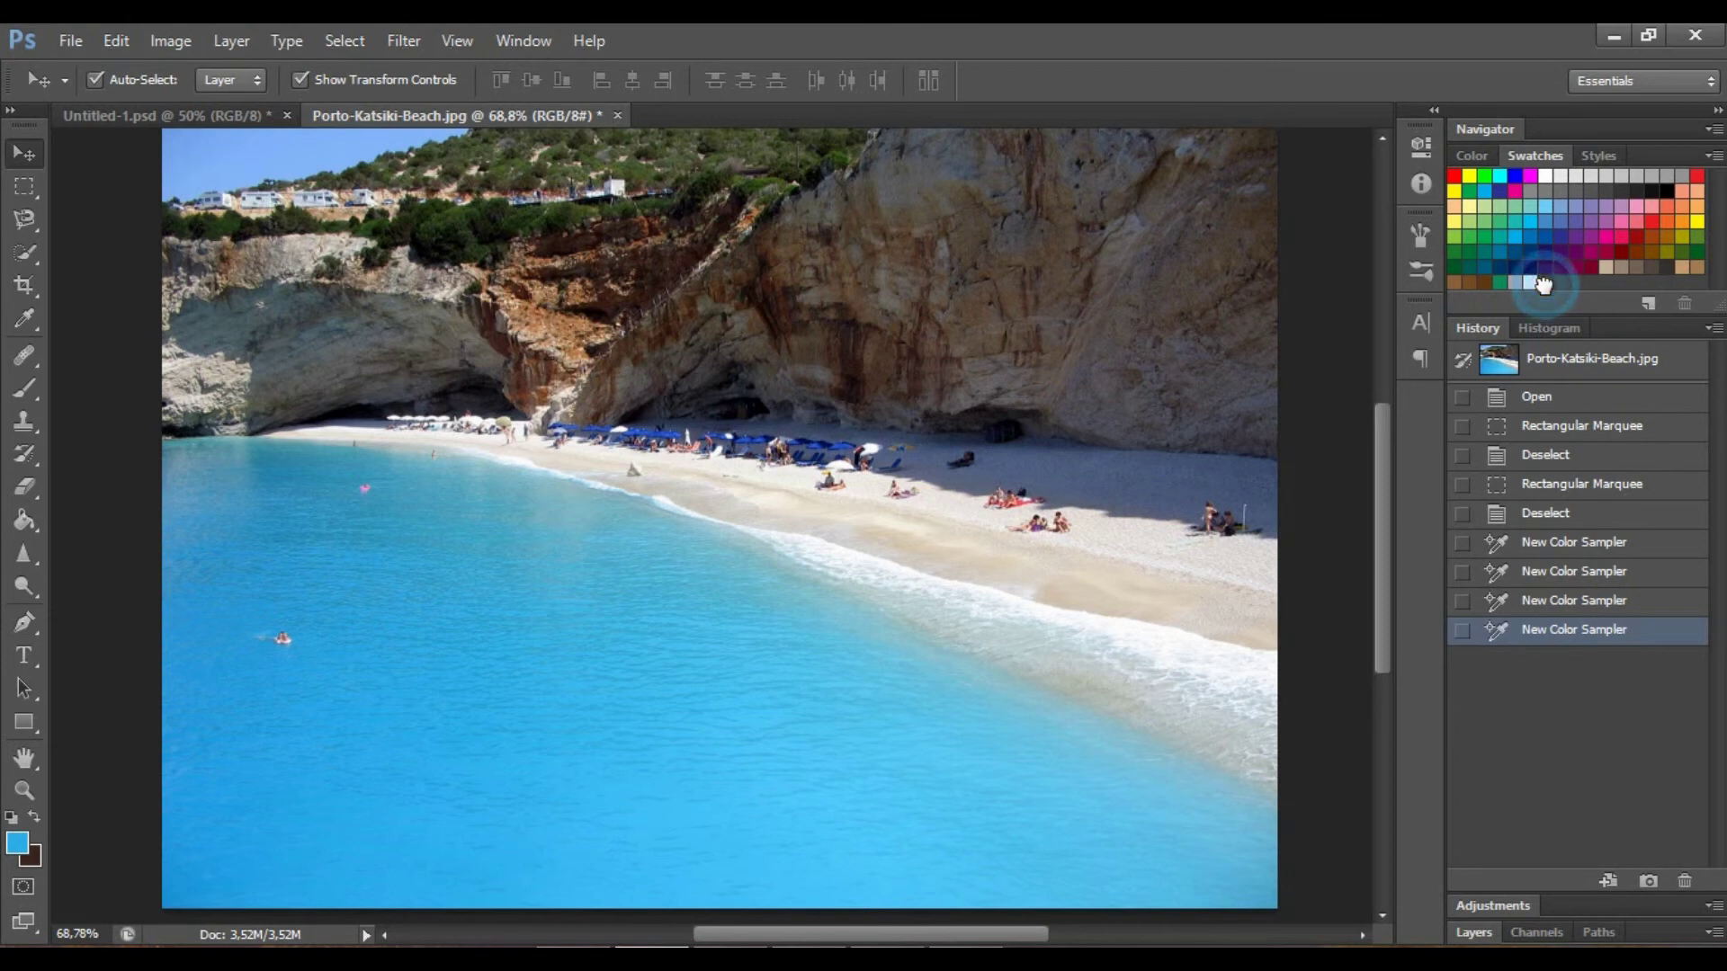
left_click(1533, 284, "alt")
left_click(1517, 286, "alt")
- Start another new swatch from the foreground colour, then cancel it
key("alt")
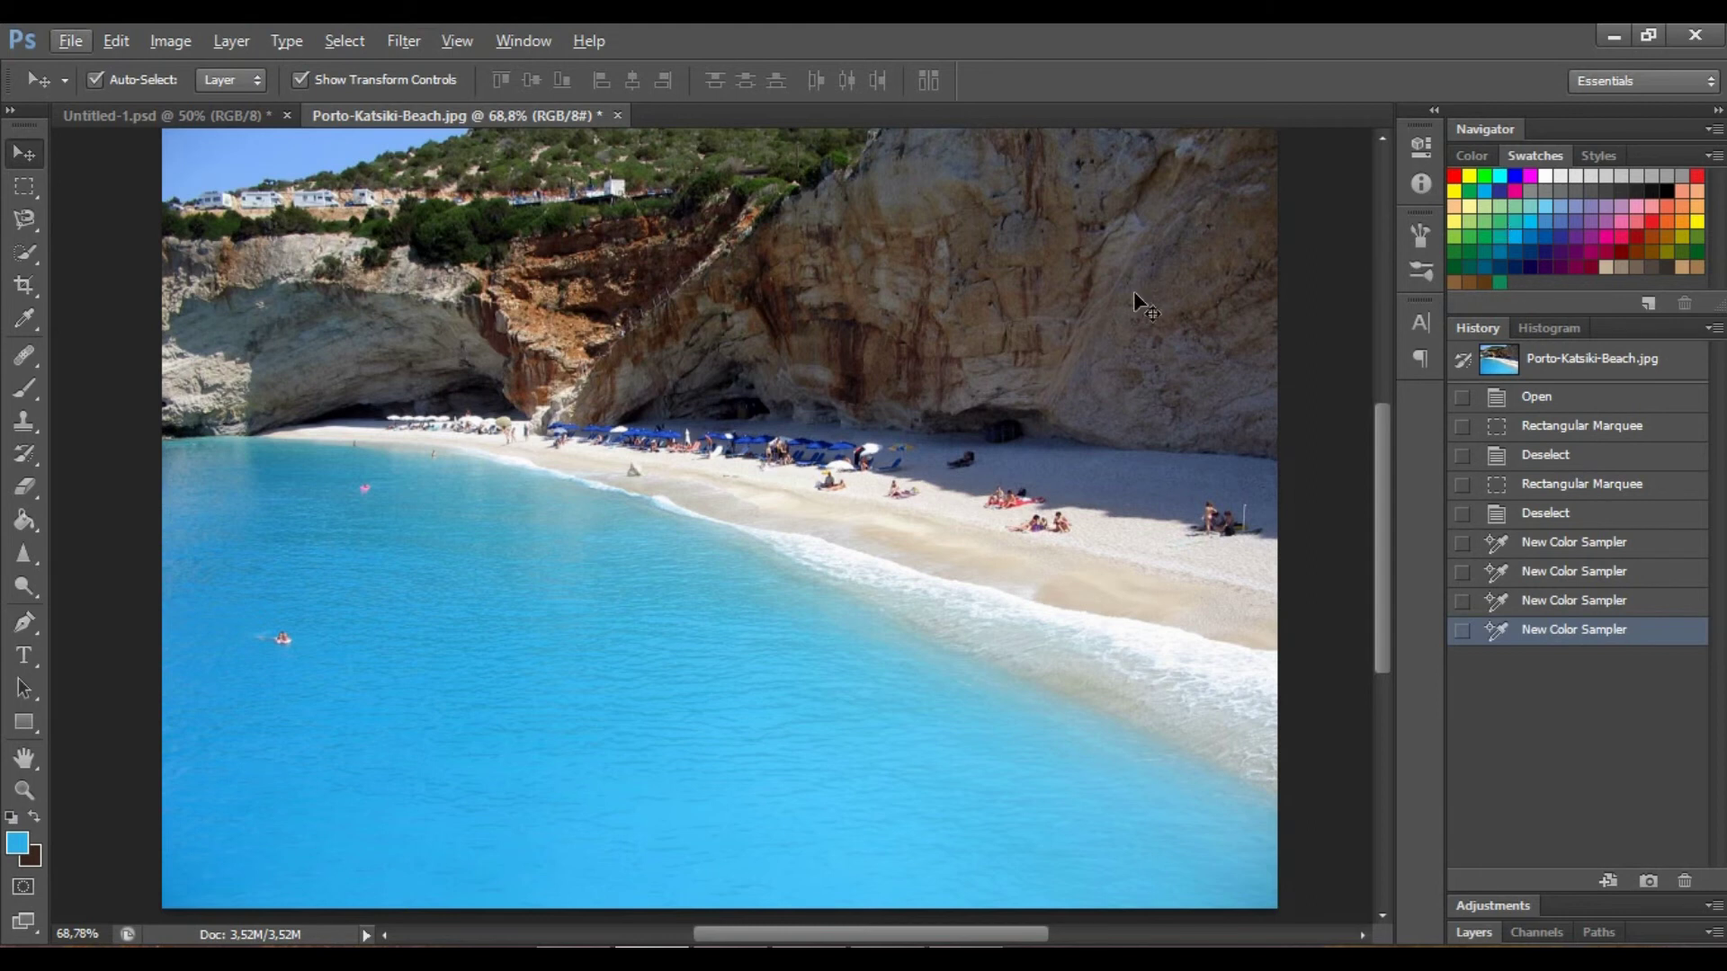
key("alt")
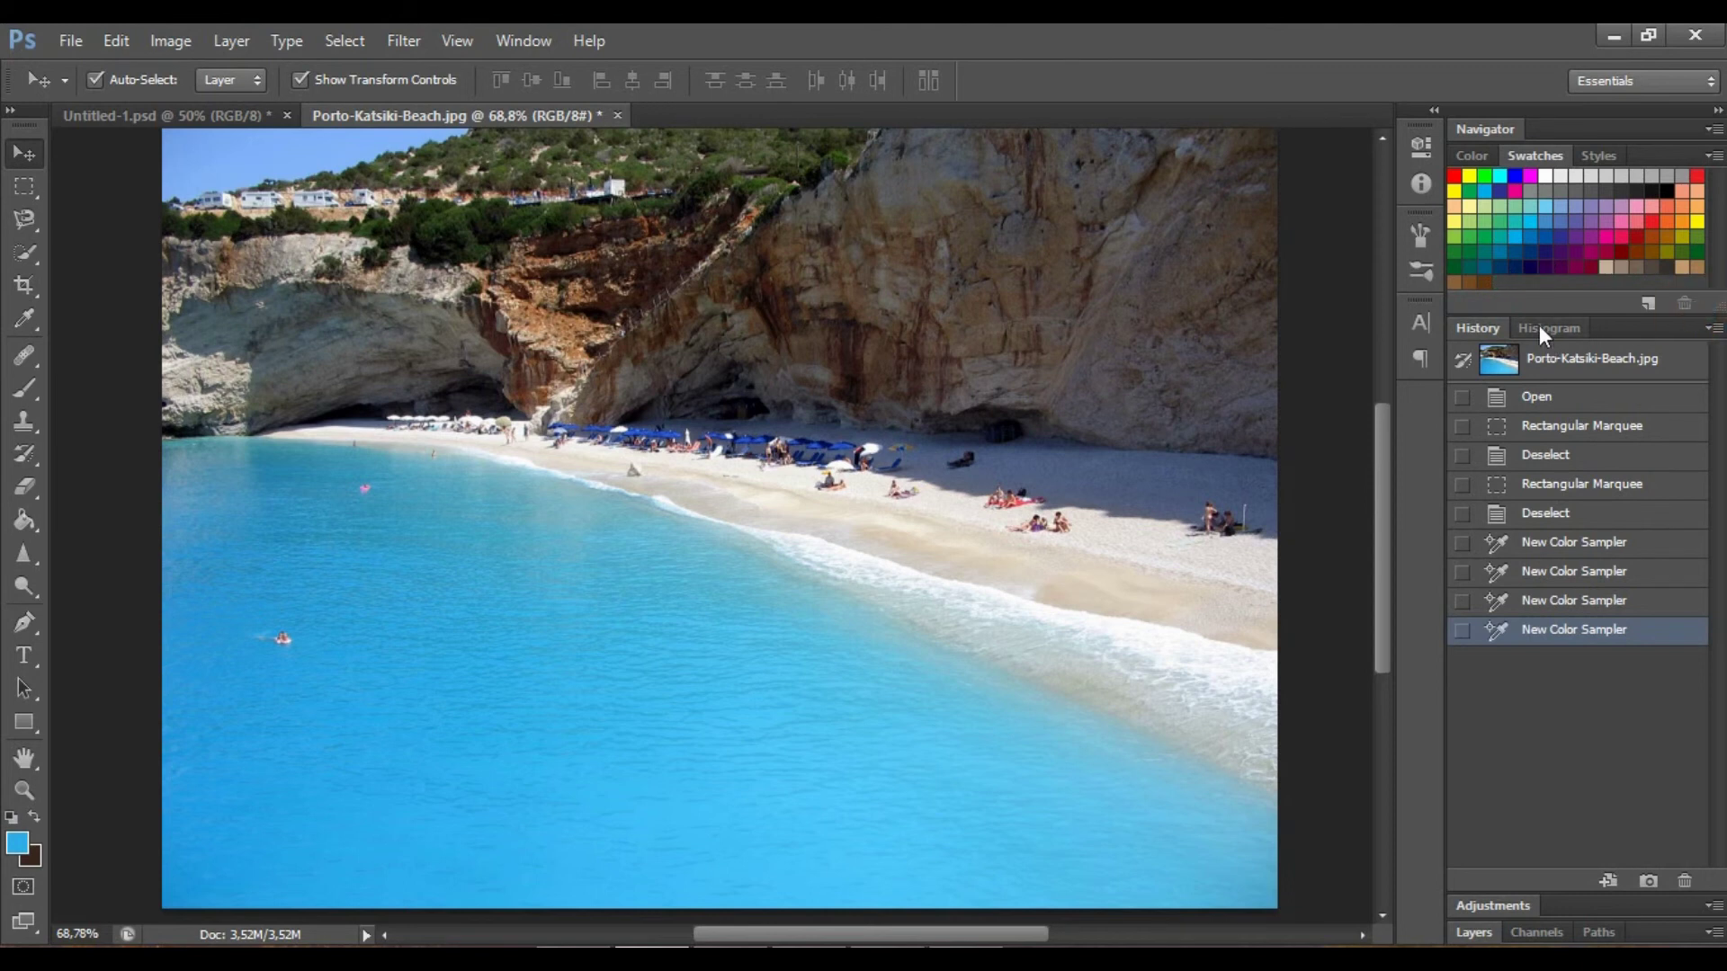
left_click(1543, 282)
left_click(1144, 293)
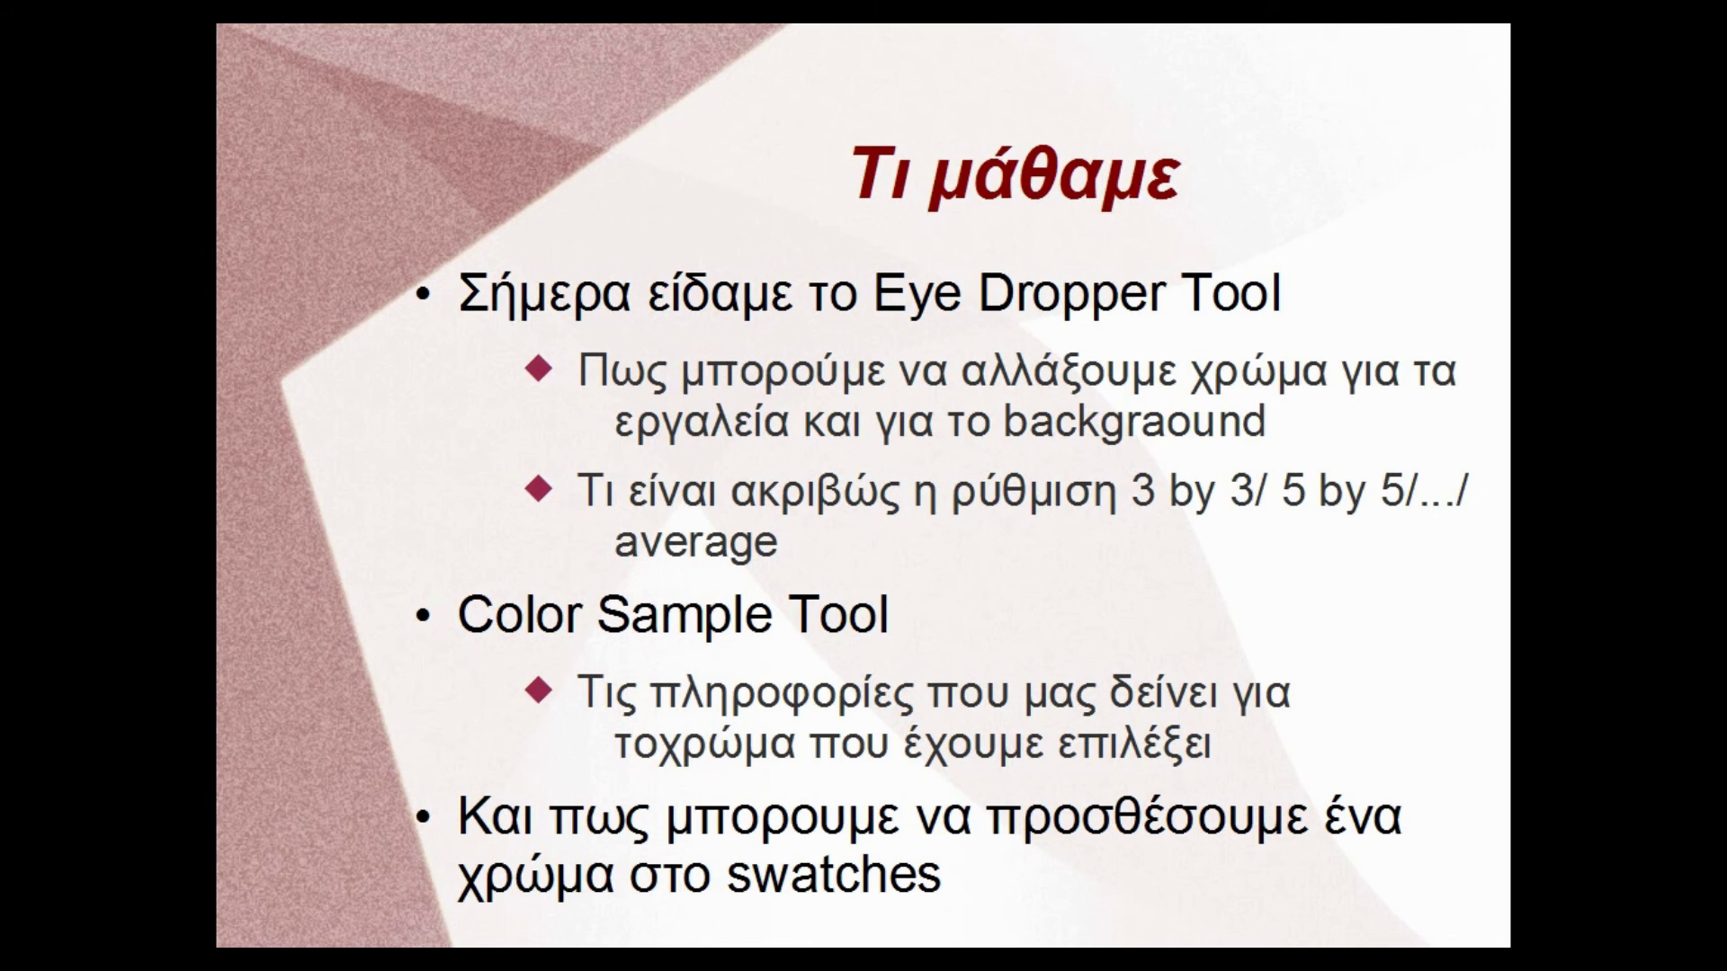
- Advance the slideshow to the Lesson Task slide
key("Right")
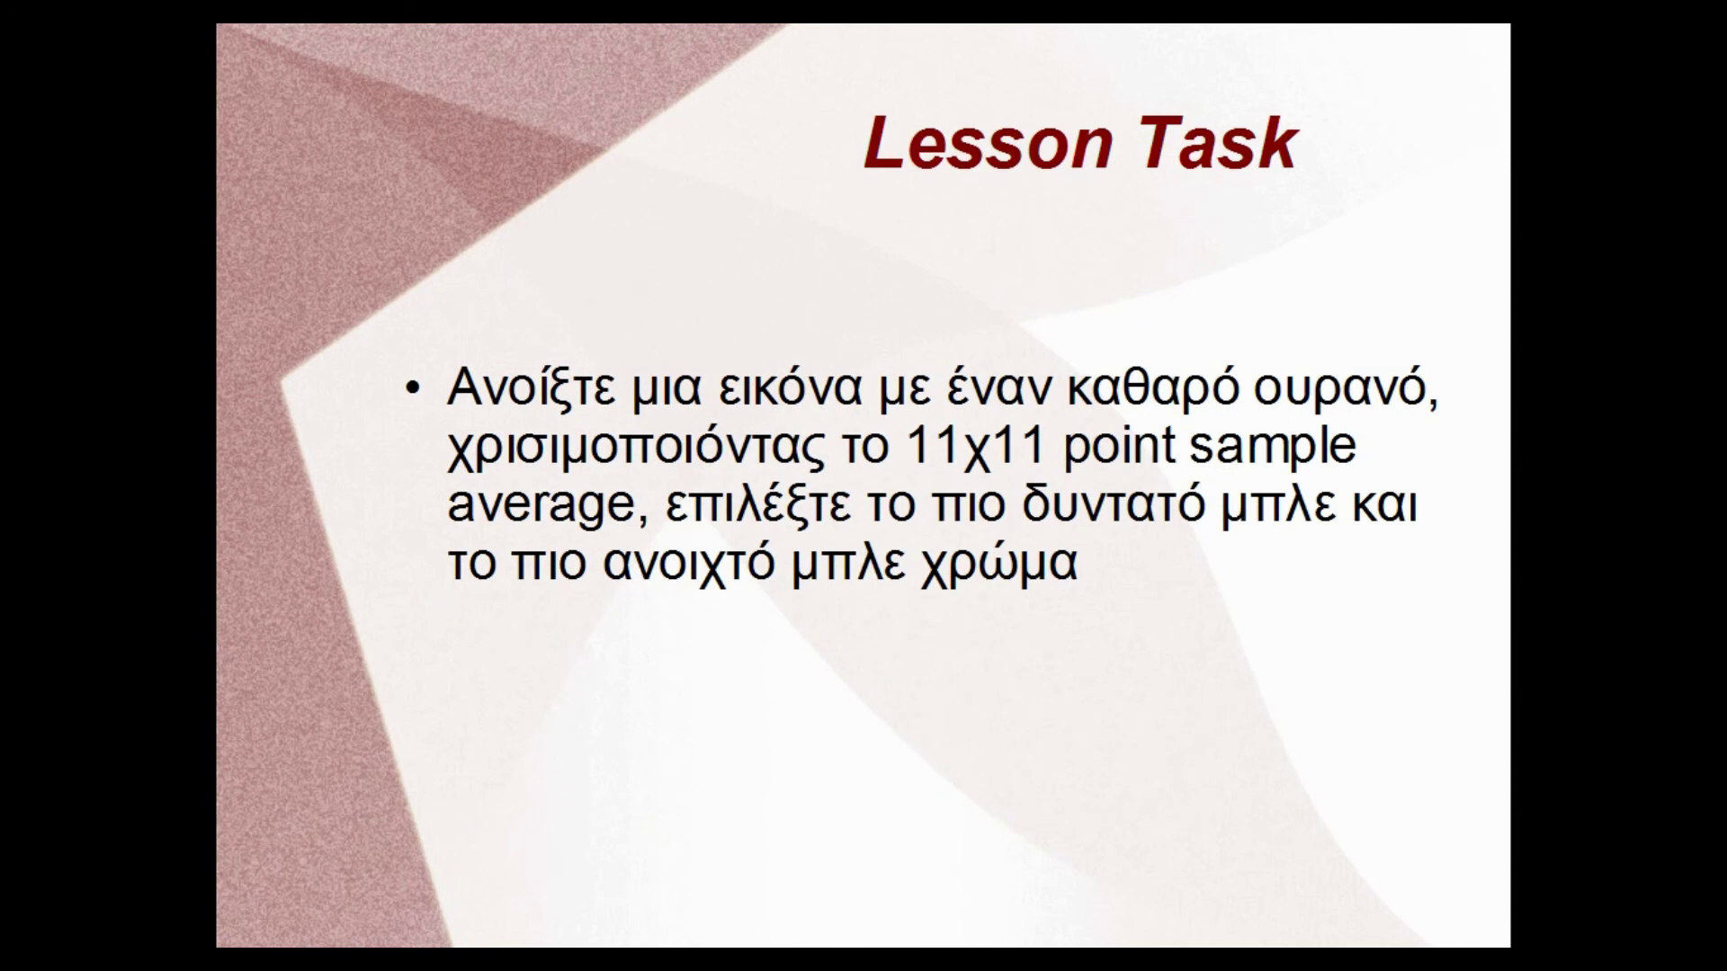